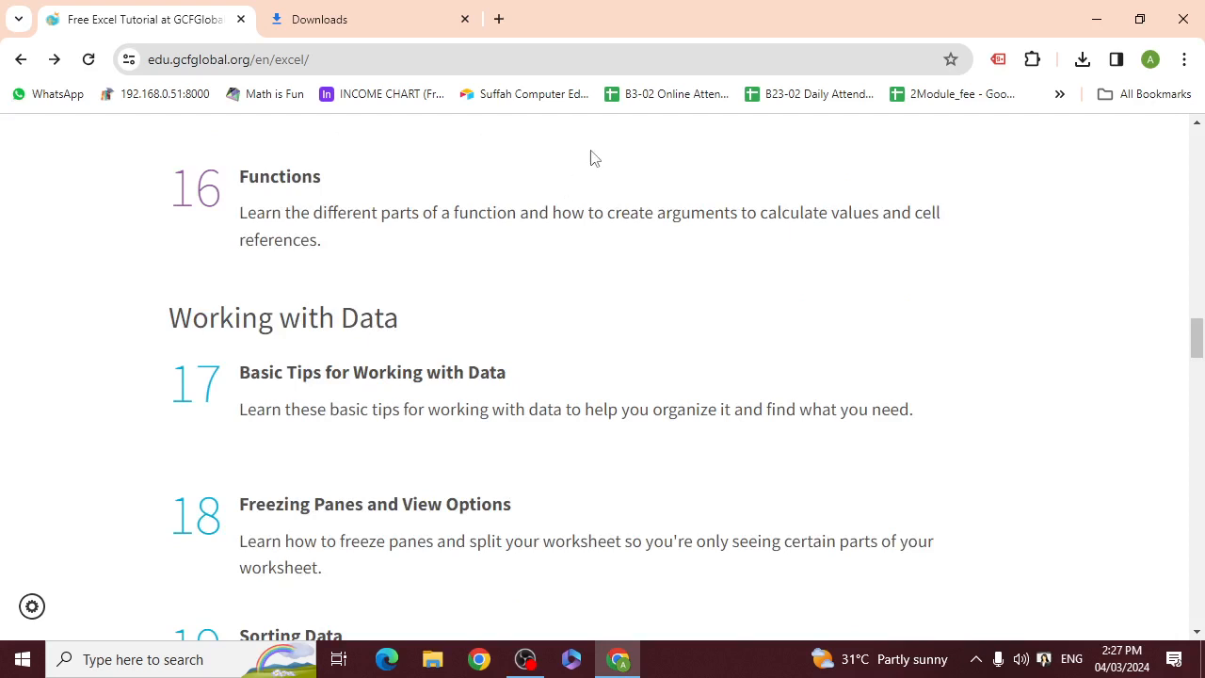
Open lesson 16, Functions, from the Excel tutorial's lesson list
scroll(490, 322, "up", 1)
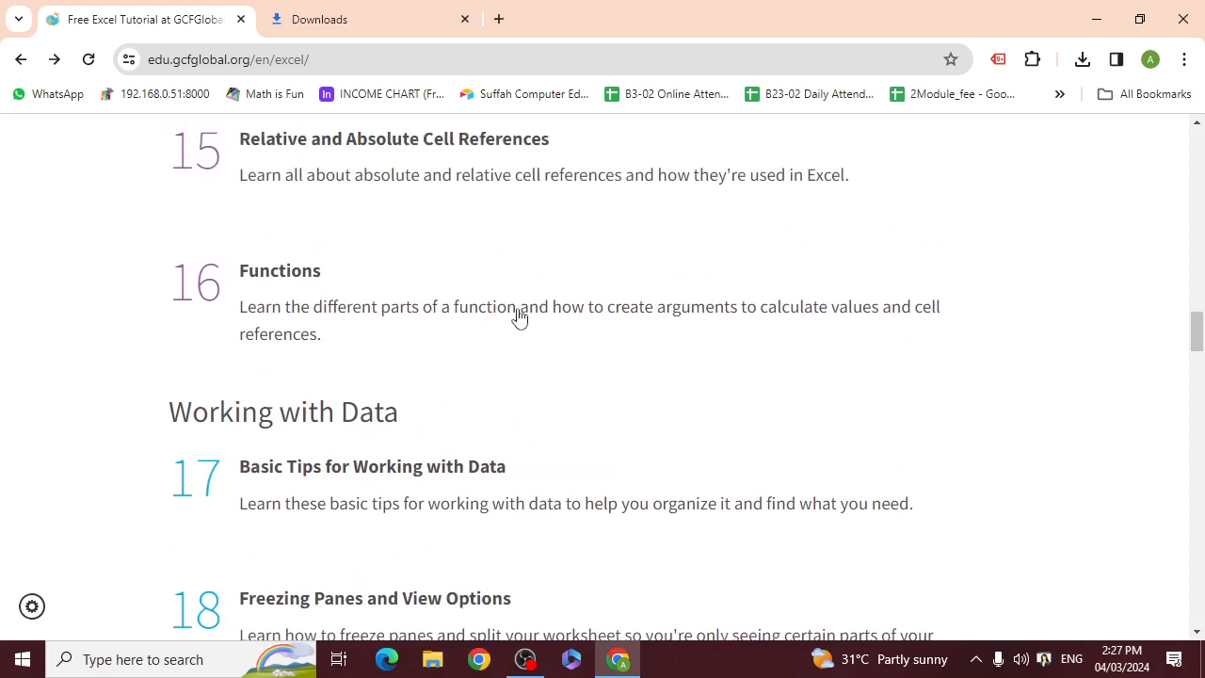
scroll(523, 315, "up", 1)
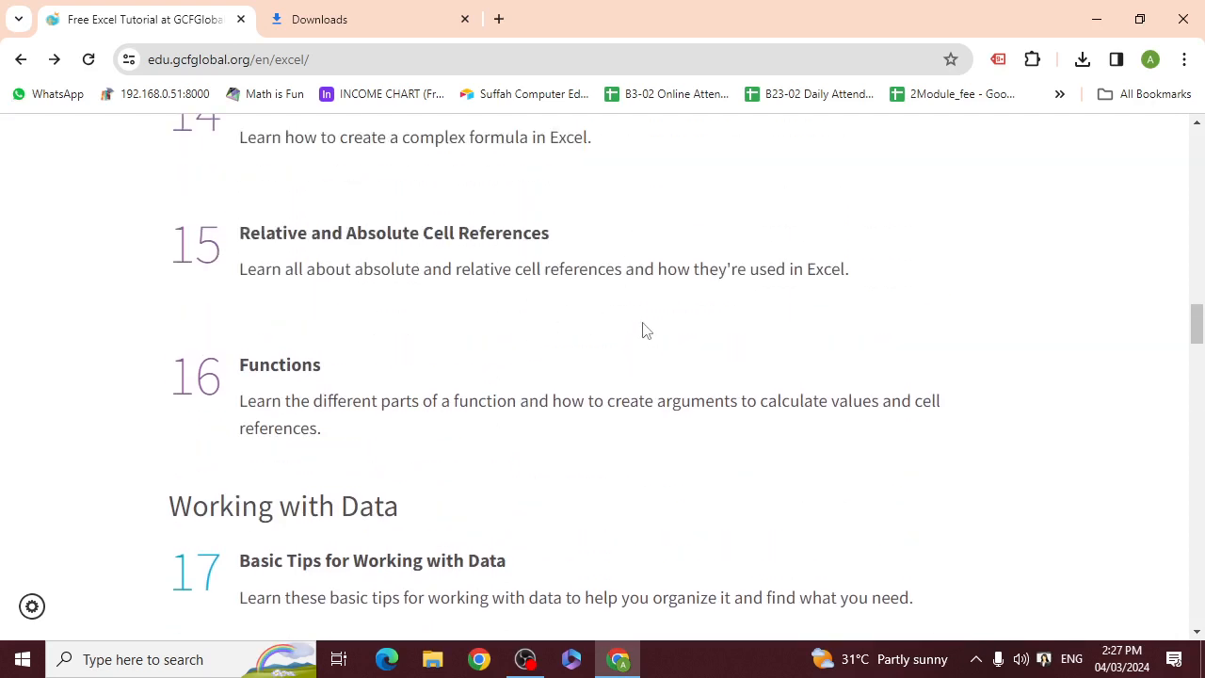
scroll(649, 320, "up", 2)
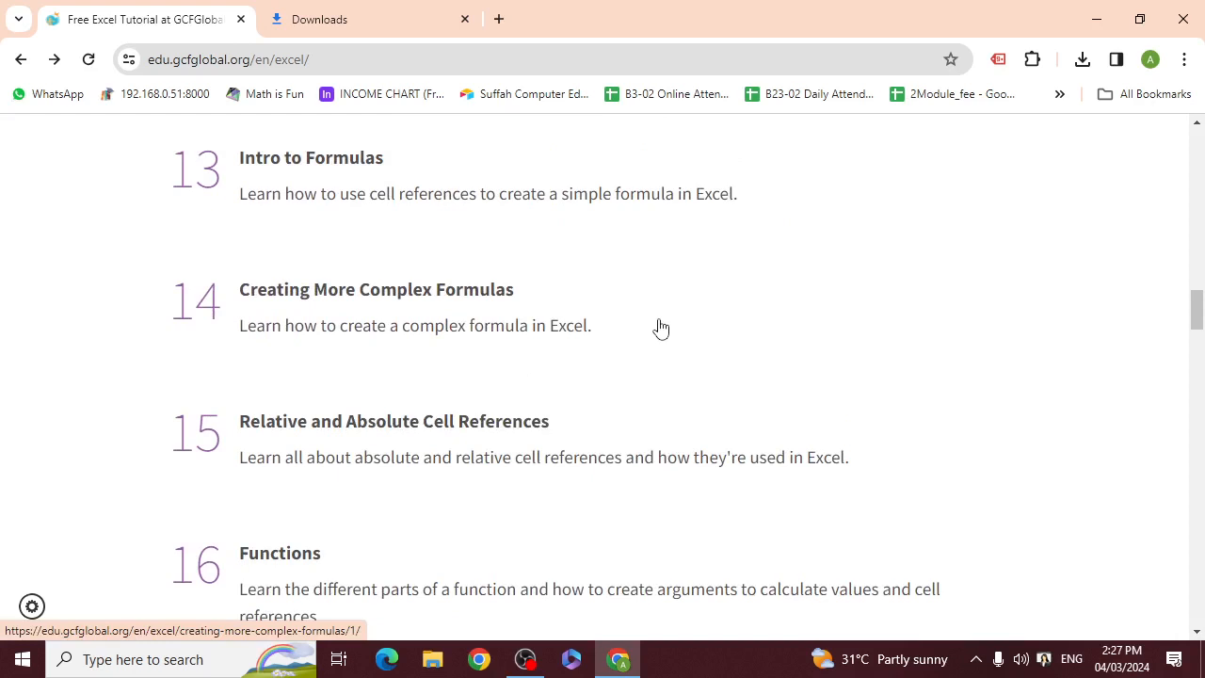
scroll(659, 327, "down", 2)
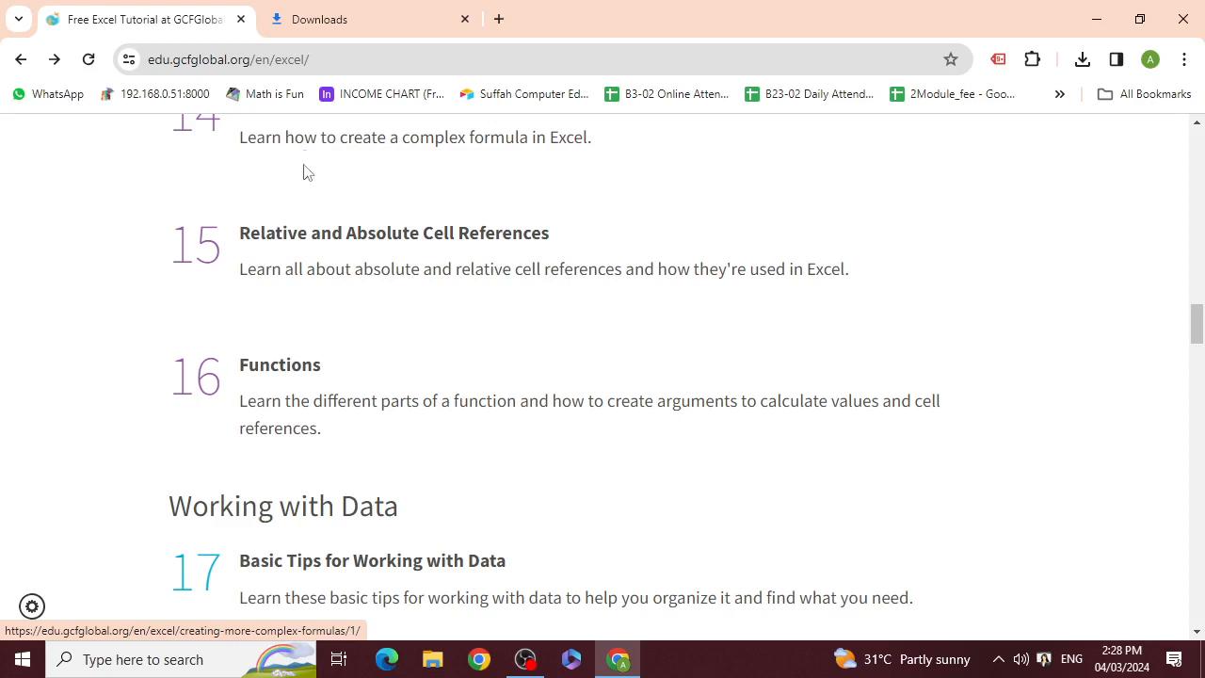
scroll(363, 334, "down", 1)
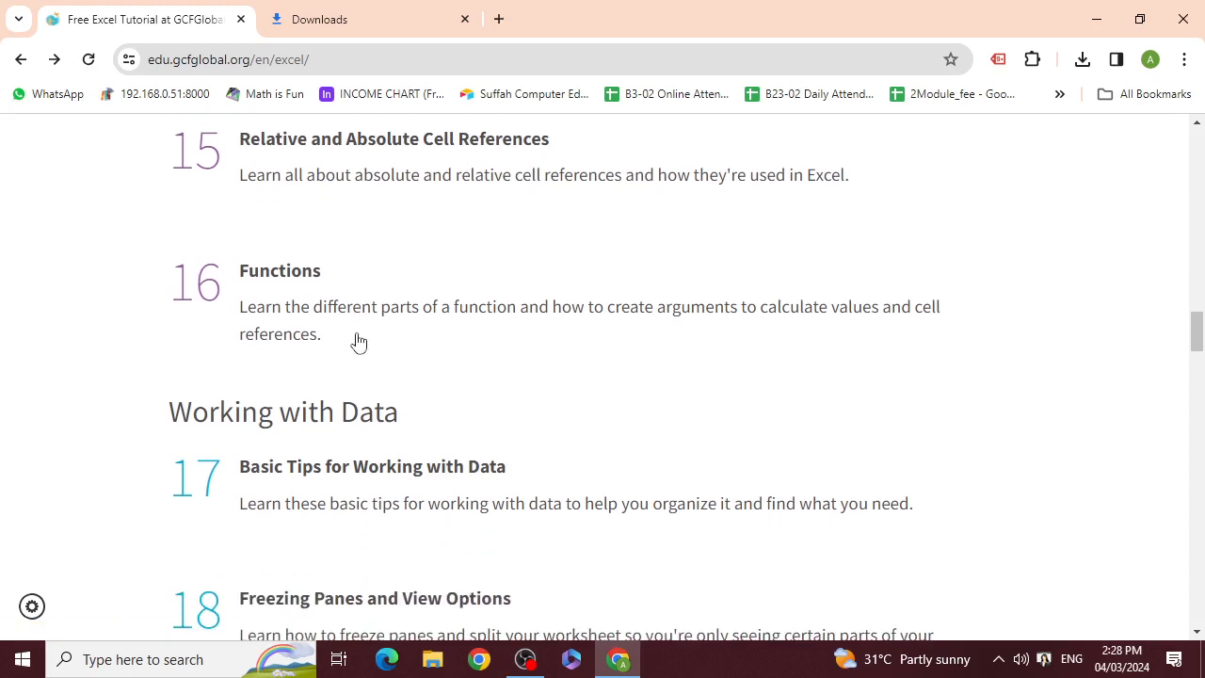
scroll(356, 343, "up", 1)
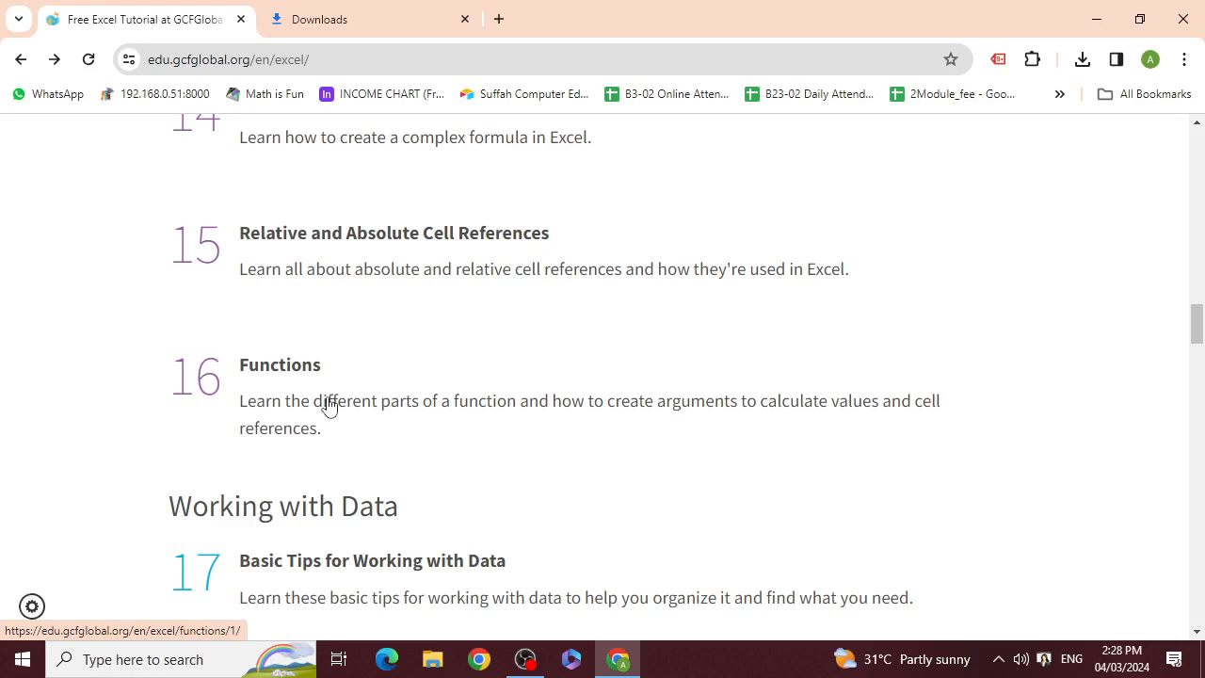
left_click(307, 367)
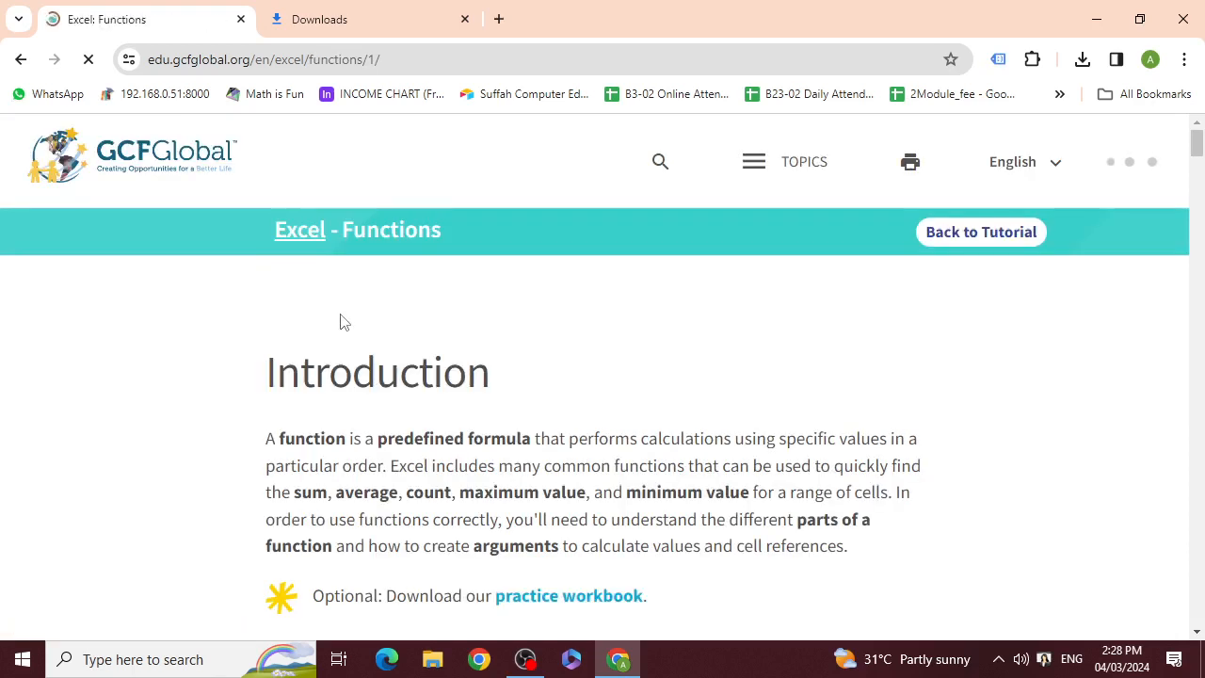
Download the optional practice workbook from the lesson's introduction and open it in Excel
scroll(696, 317, "down", 3)
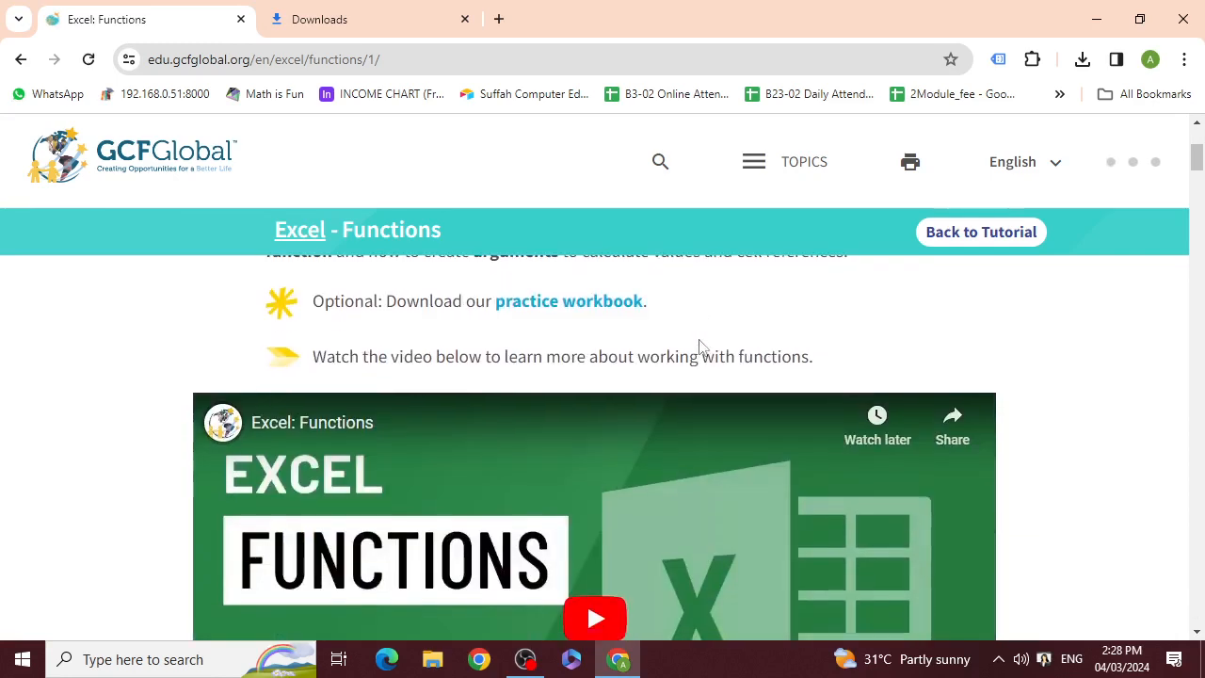
scroll(693, 357, "down", 2)
scroll(688, 363, "up", 2)
scroll(666, 372, "up", 1)
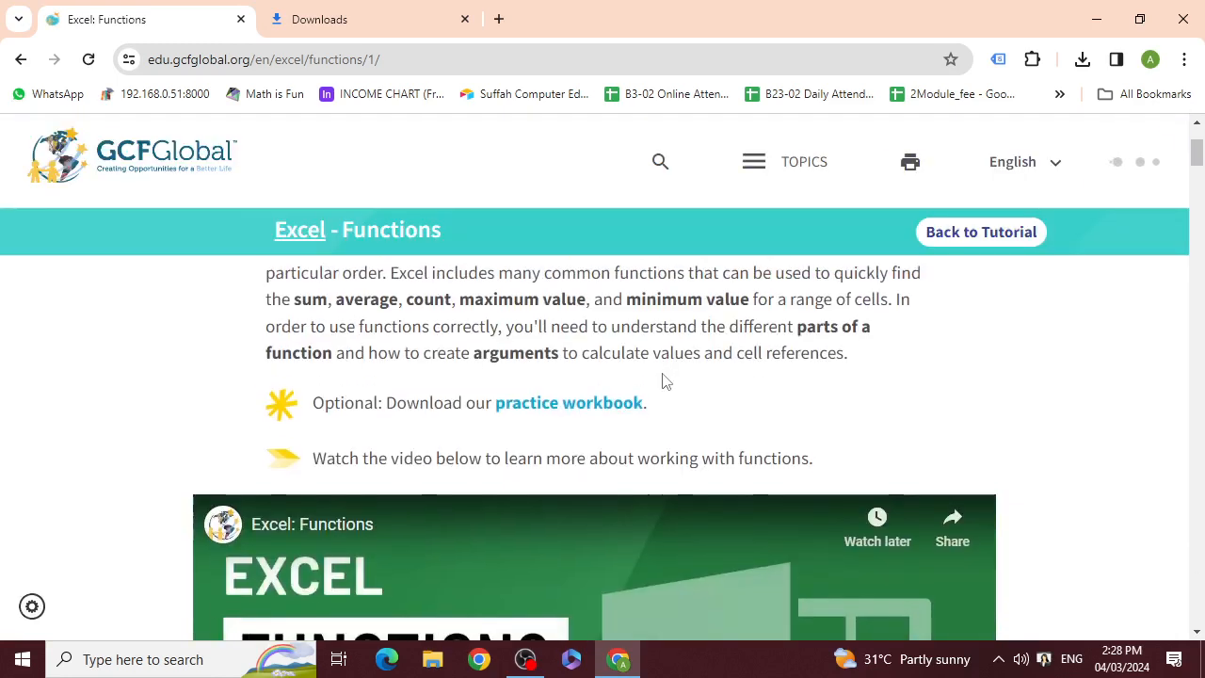
left_click(610, 409)
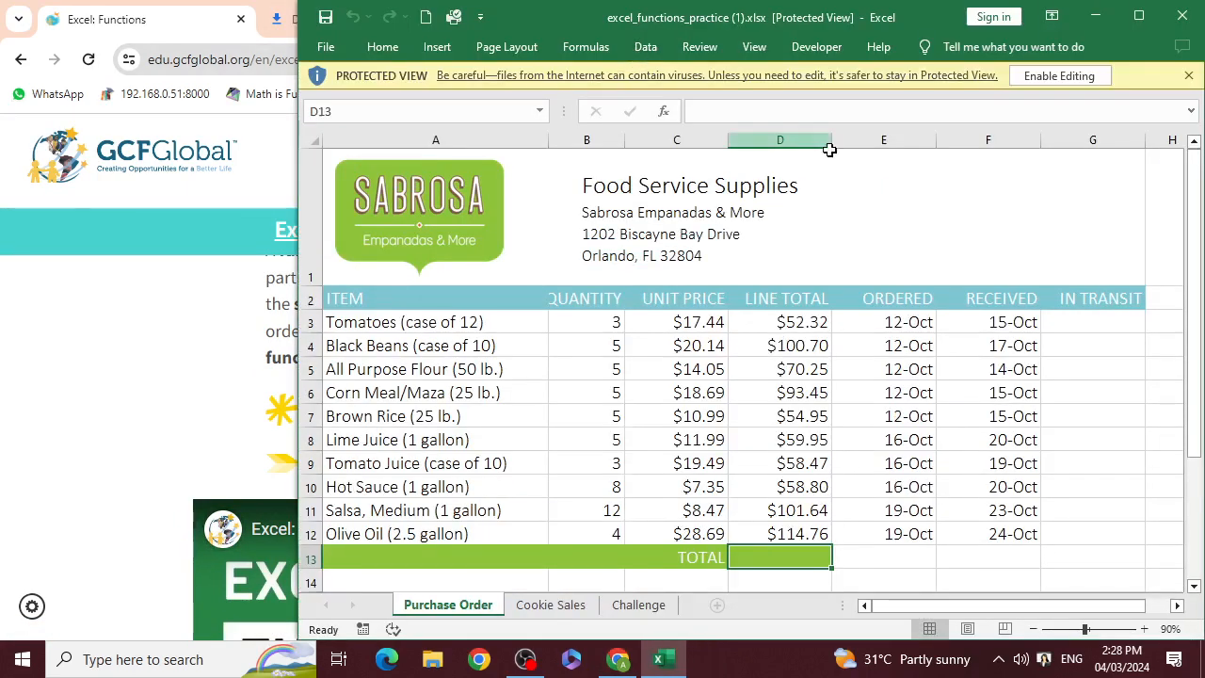
Maximize the Excel window and enable editing of the protected practice workbook
left_click(1138, 16)
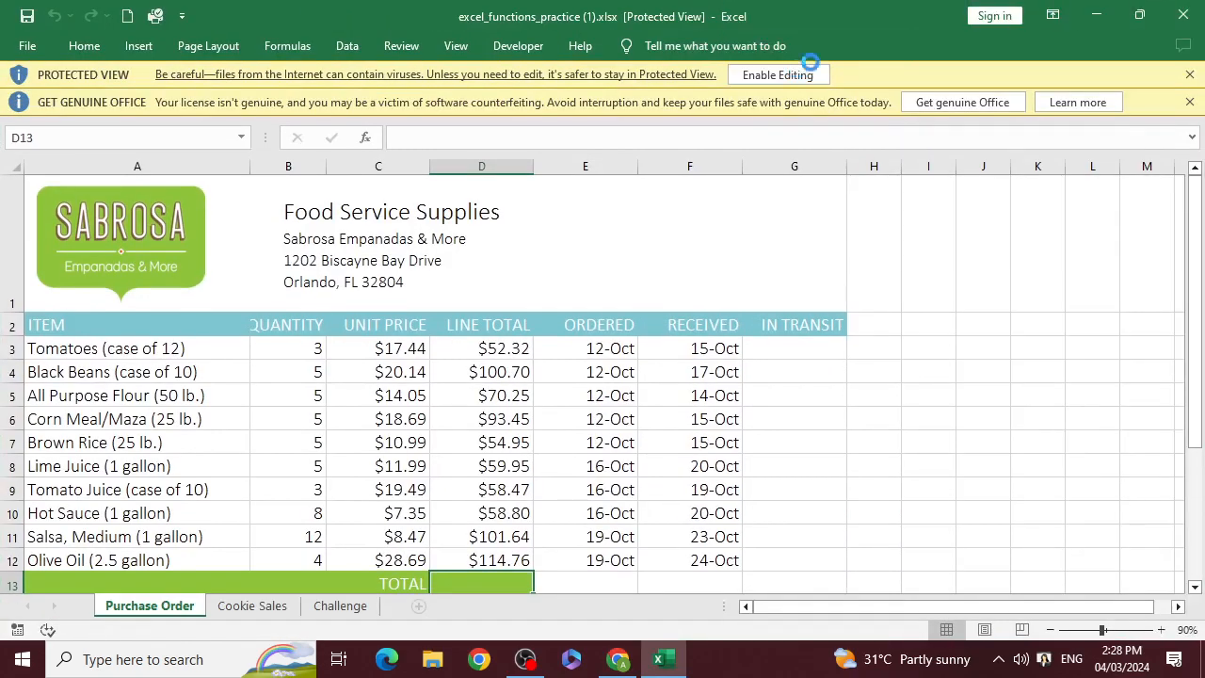
left_click(807, 72)
scroll(524, 451, "down", 3)
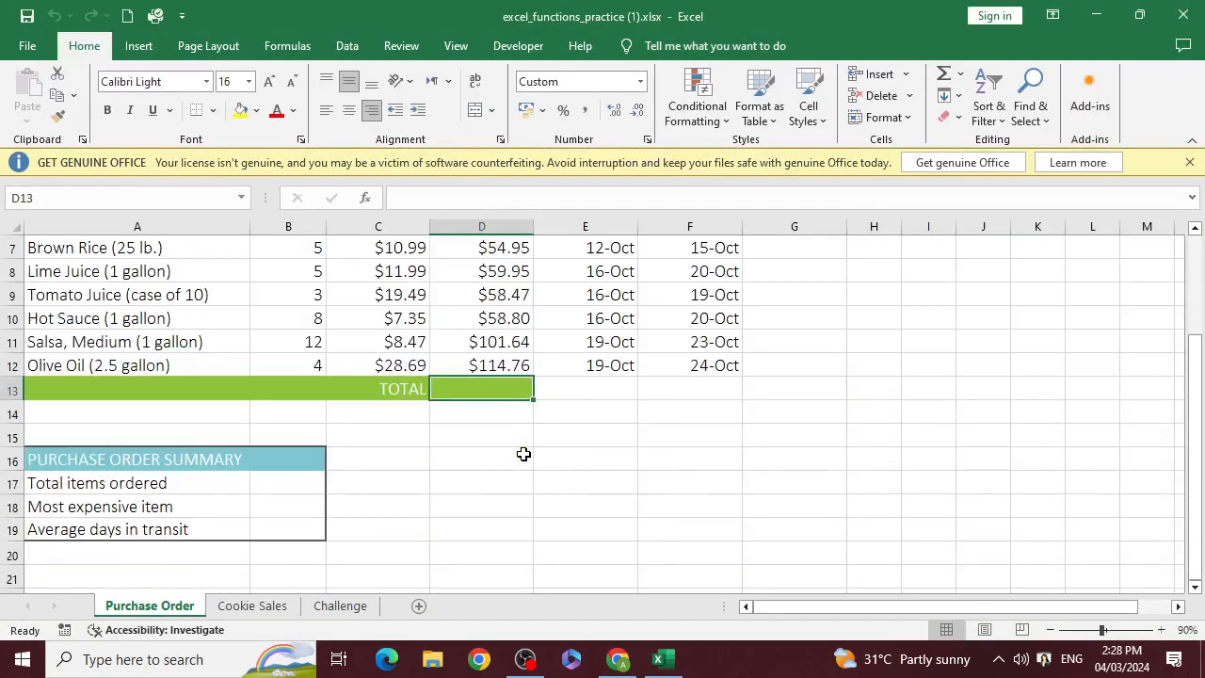
Add a new blank worksheet and place it after the Challenge sheet
left_click(418, 606)
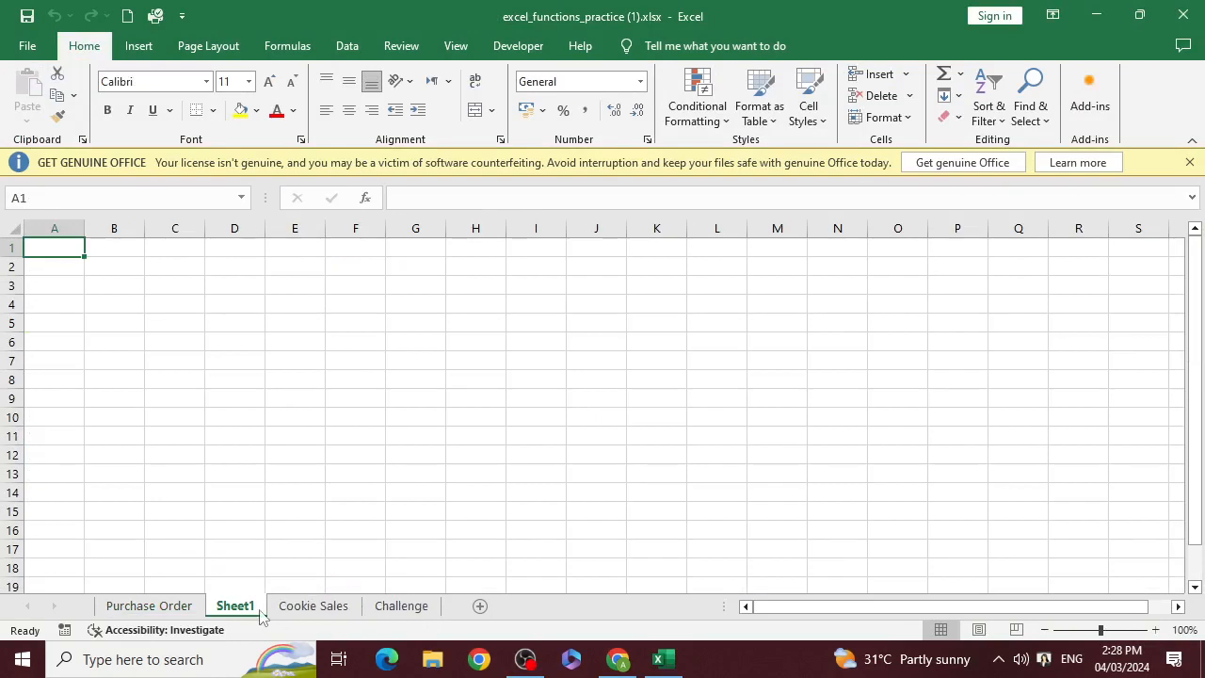
left_click_drag(270, 614, 458, 615)
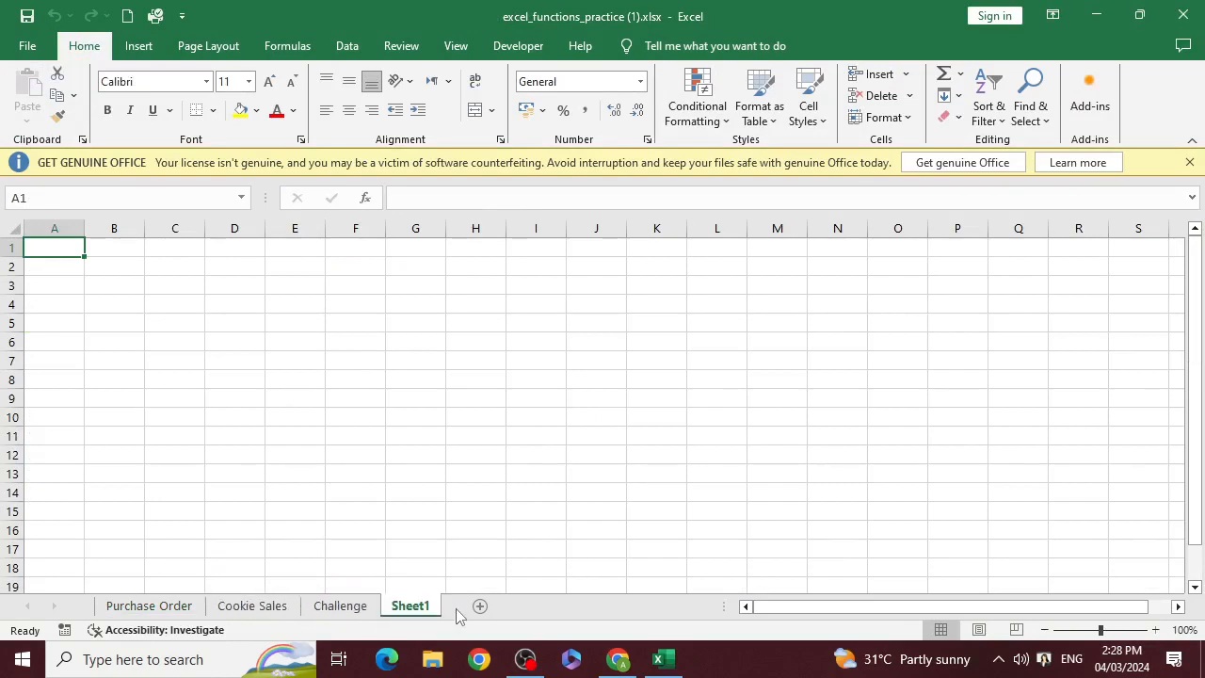
left_click(132, 288)
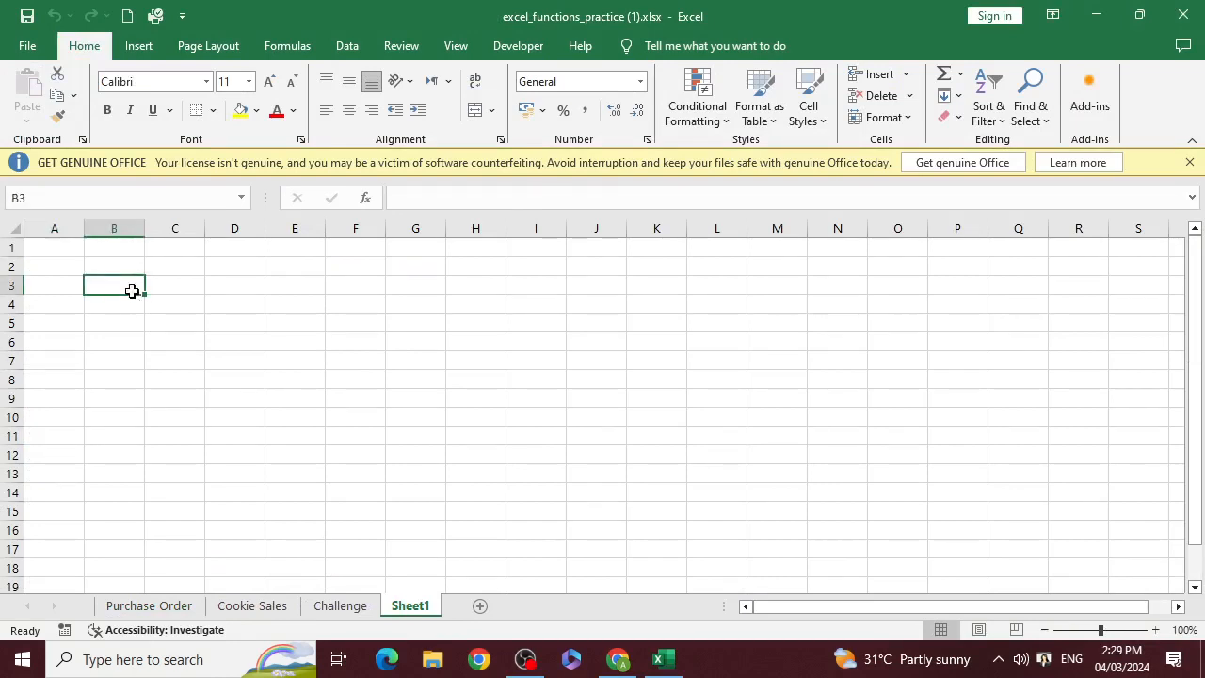
Enter the title "Functions in Ms Excel" in cell A1 of the new sheet
left_click(66, 250)
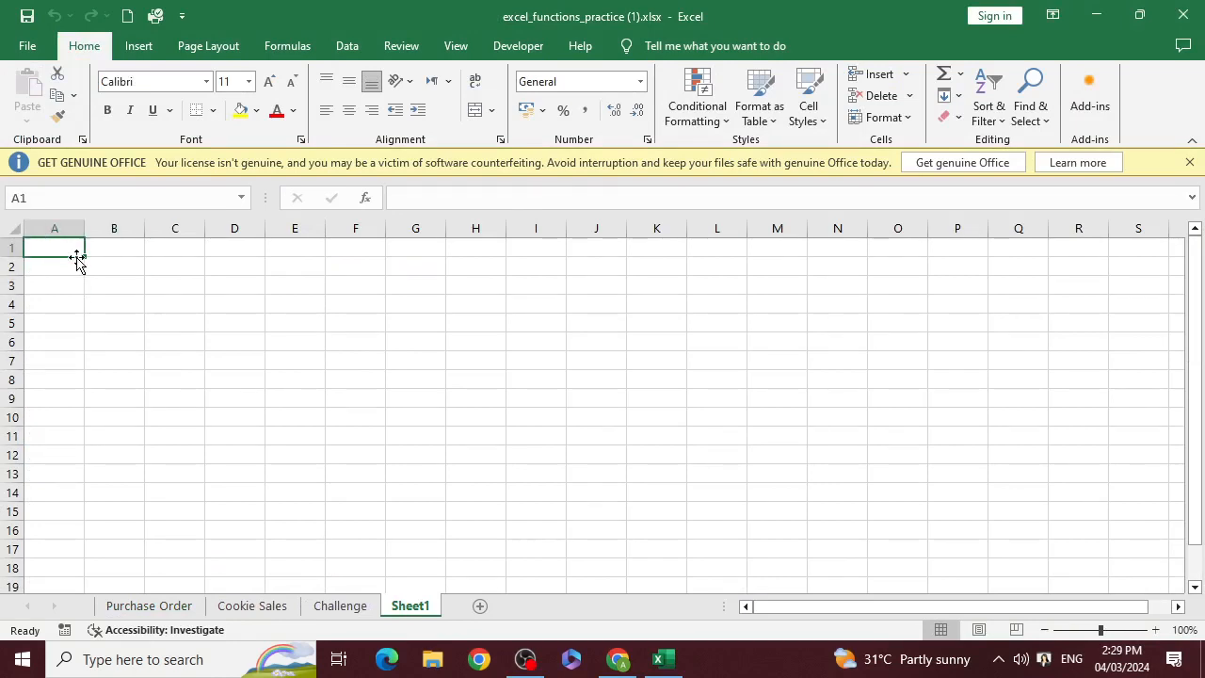
type("F")
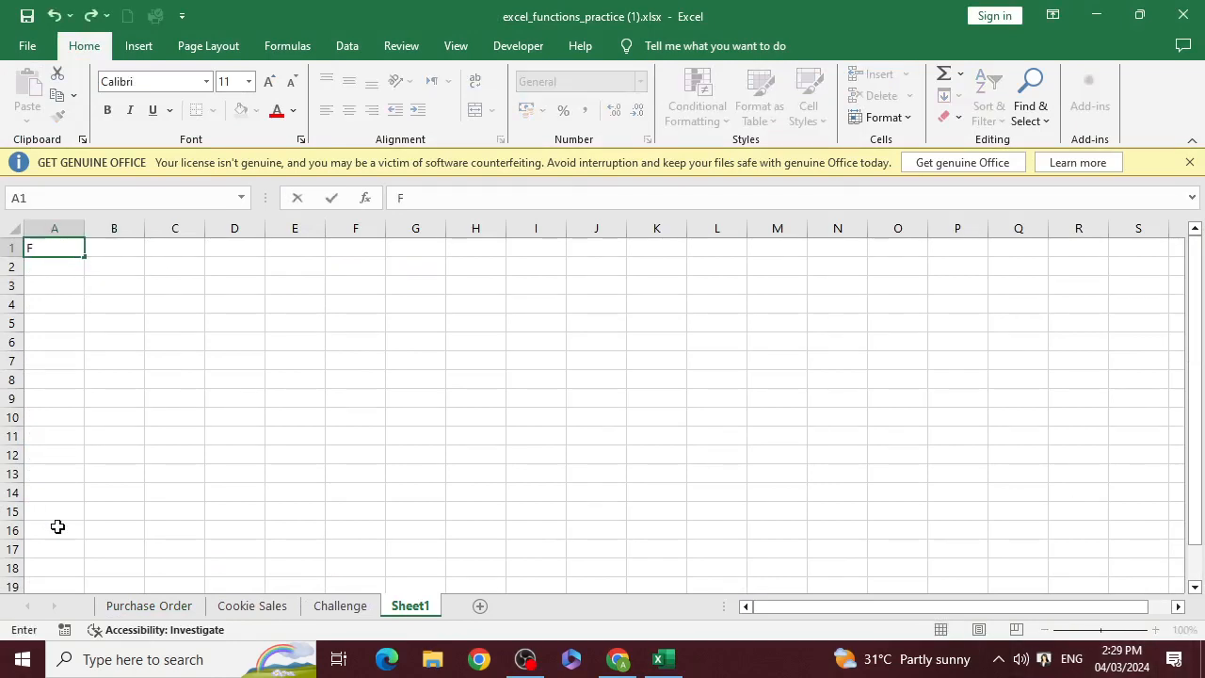
type("unctions")
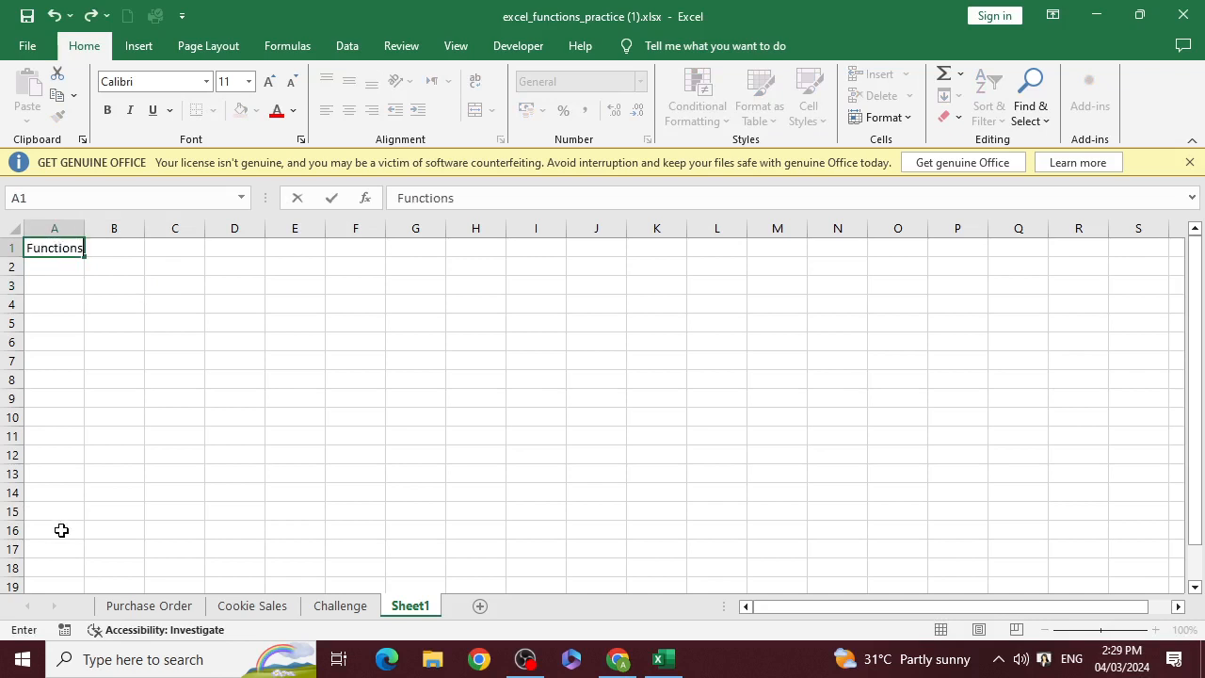
type(" in Ms Exce")
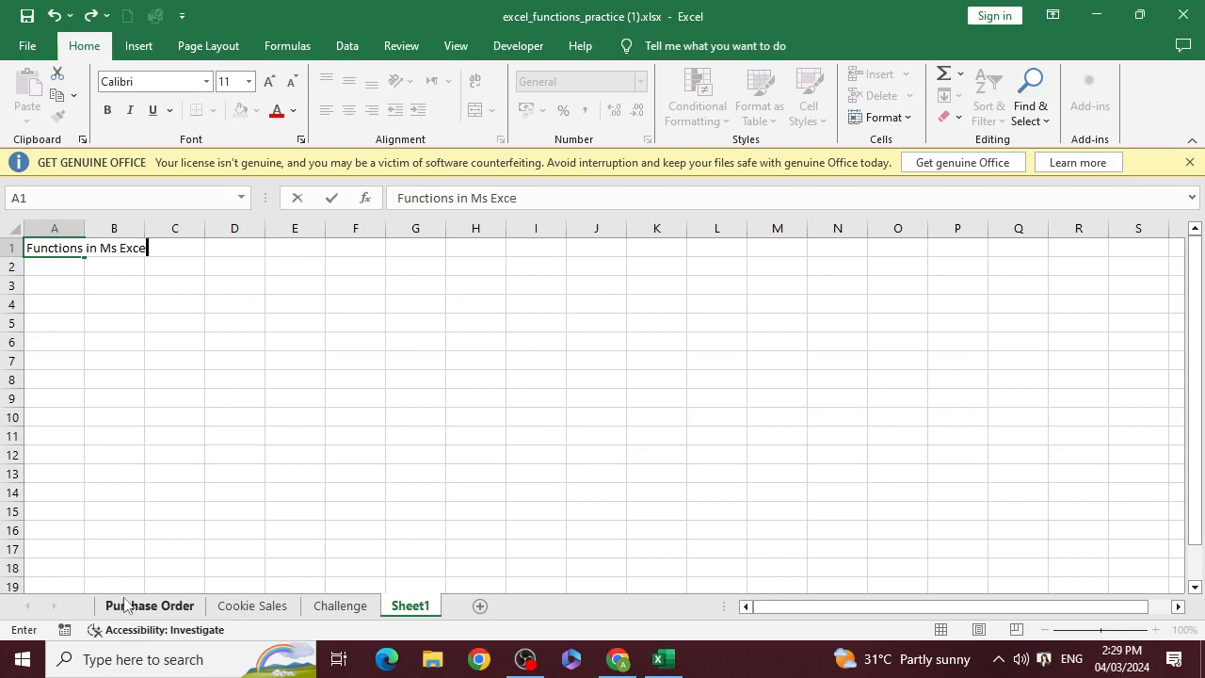
type("l")
key("Return")
key("Return")
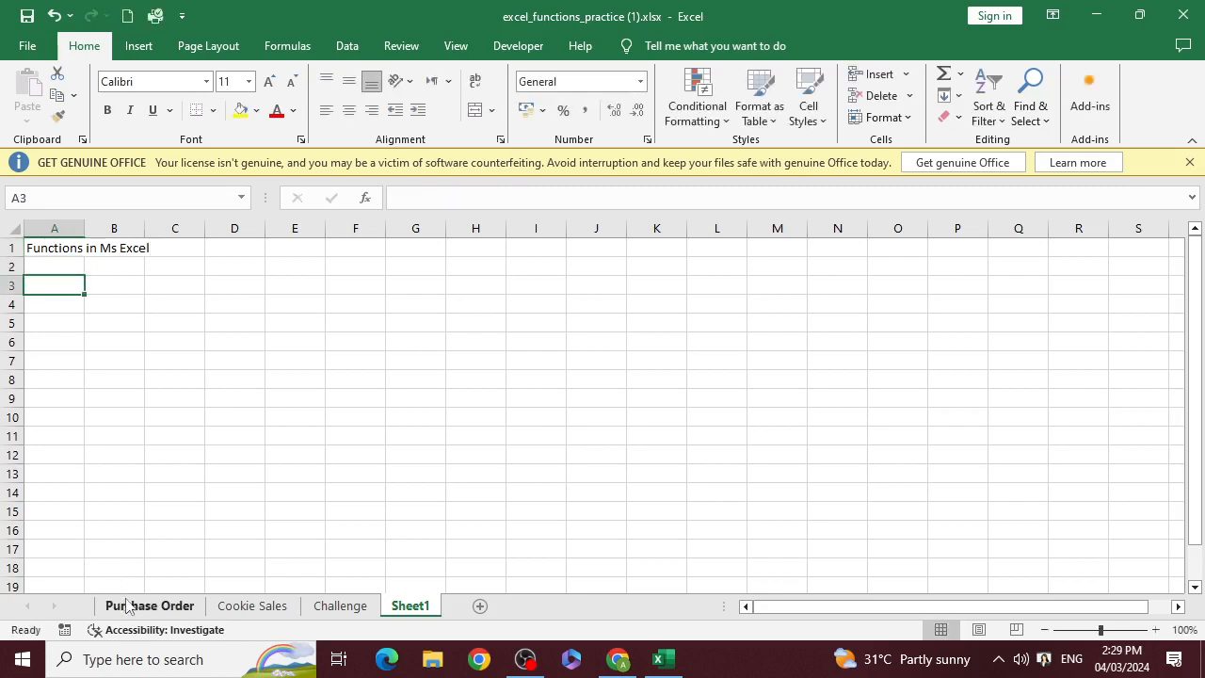
Enter the column headings "S.No" in cell A3 and "Function/ Formula" in cell B3
type("S.")
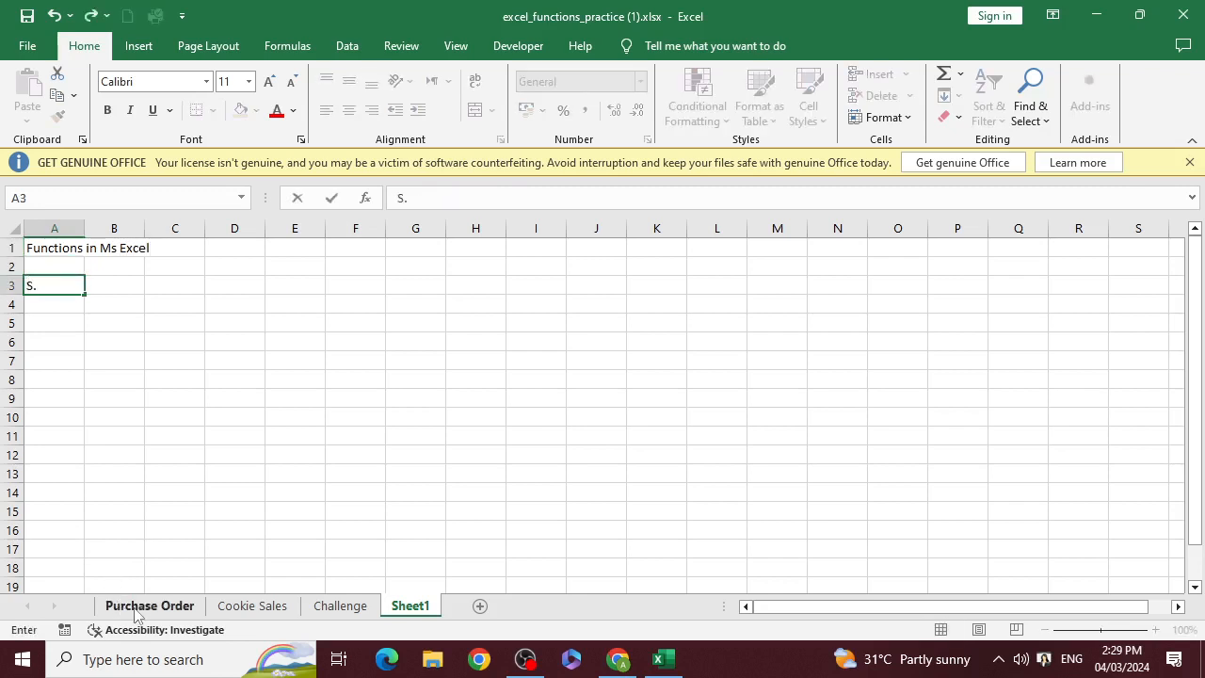
type("No")
key("Tab")
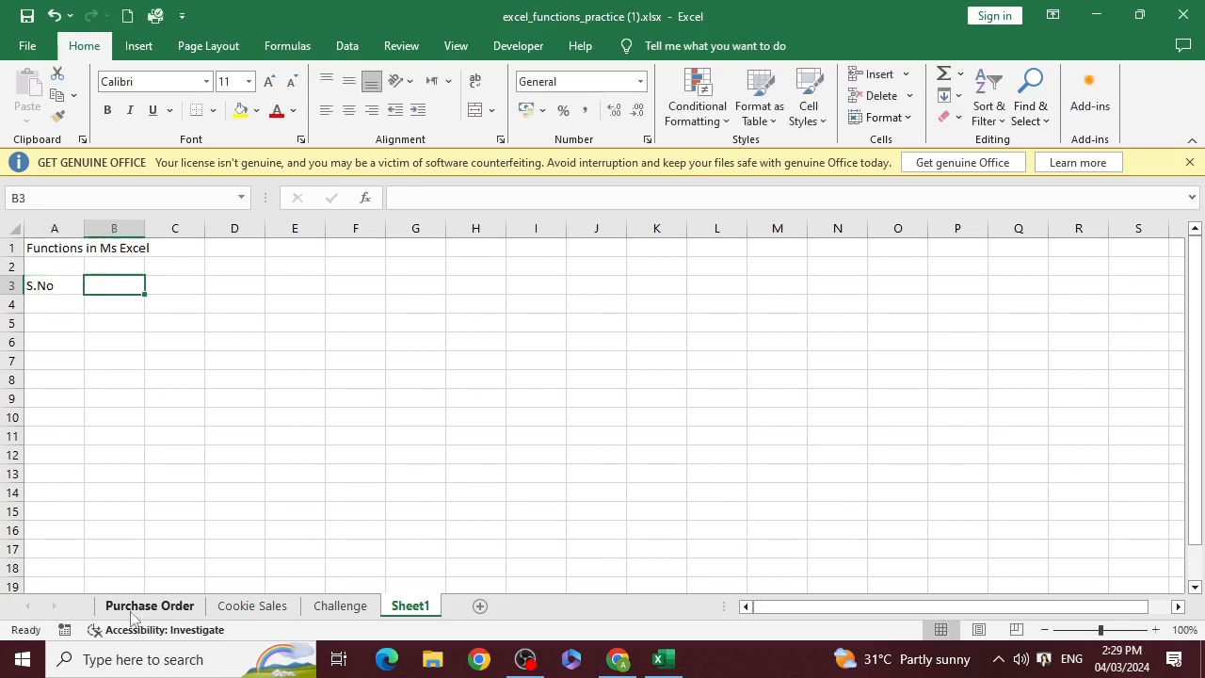
type("Fun")
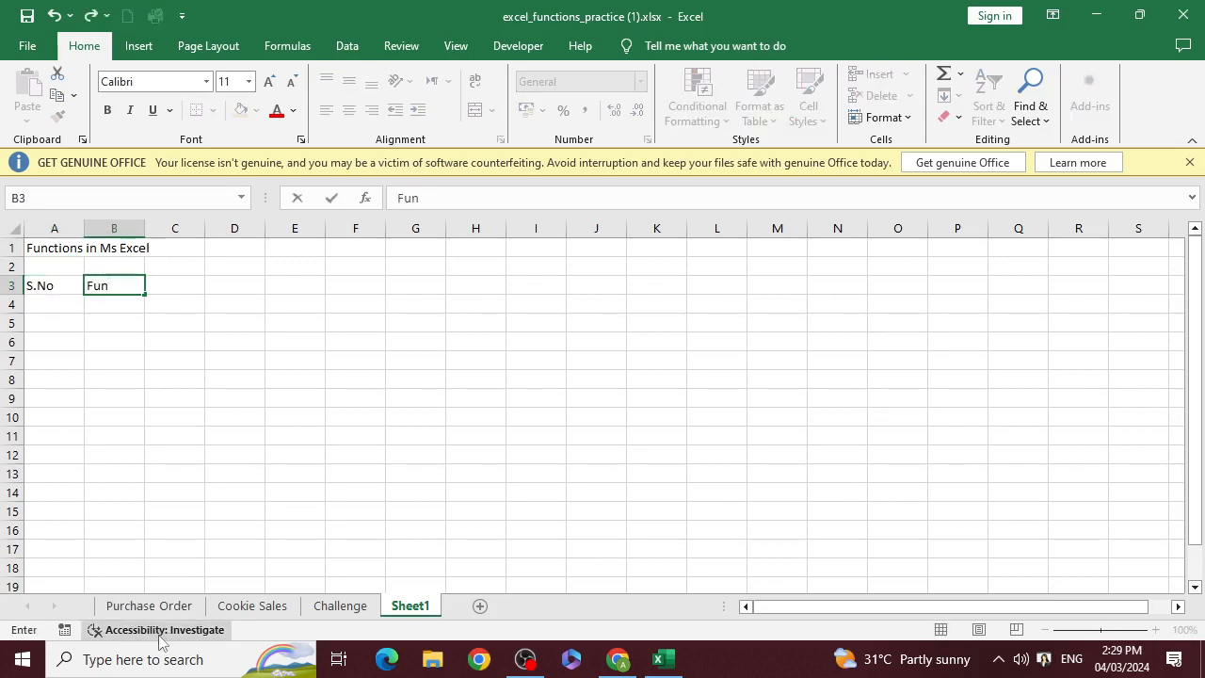
type("ction/")
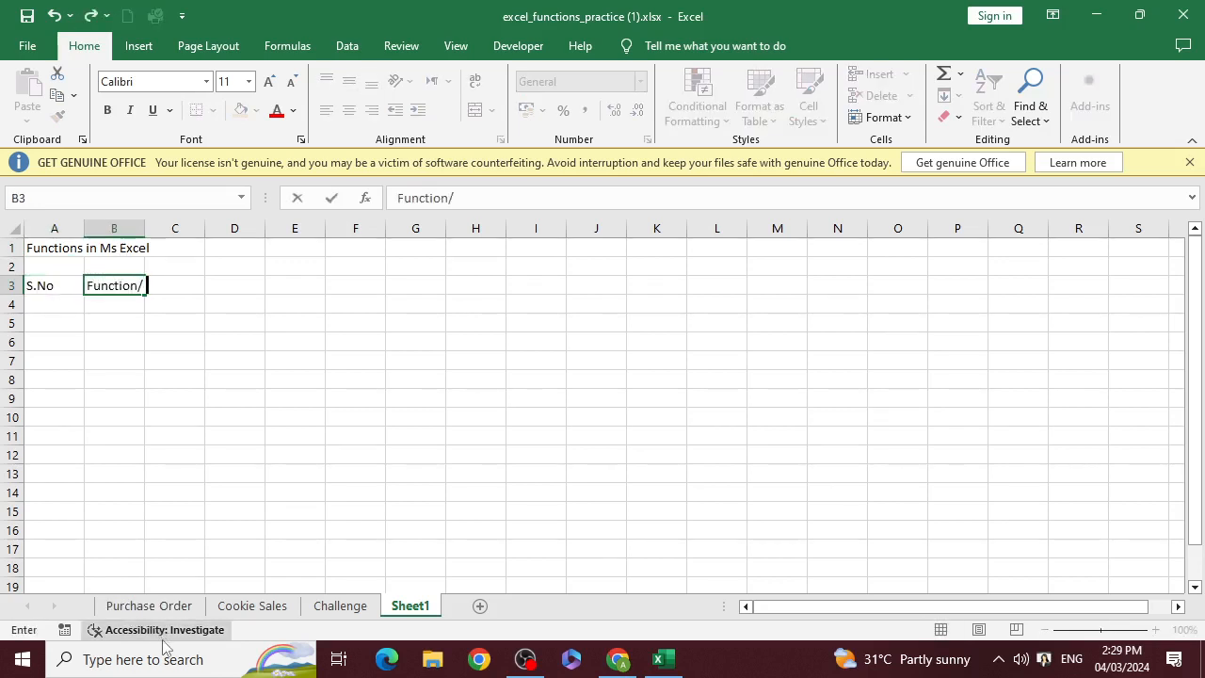
type(" Formuka")
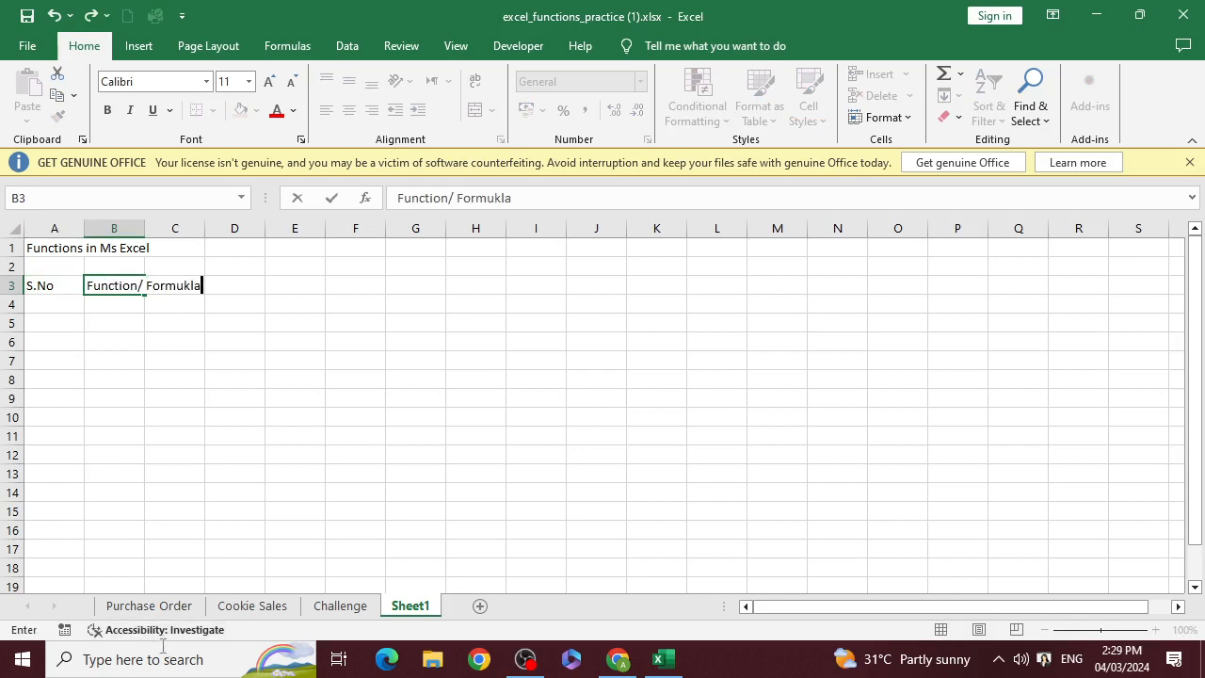
key("BackSpace")
key("BackSpace")
type("la")
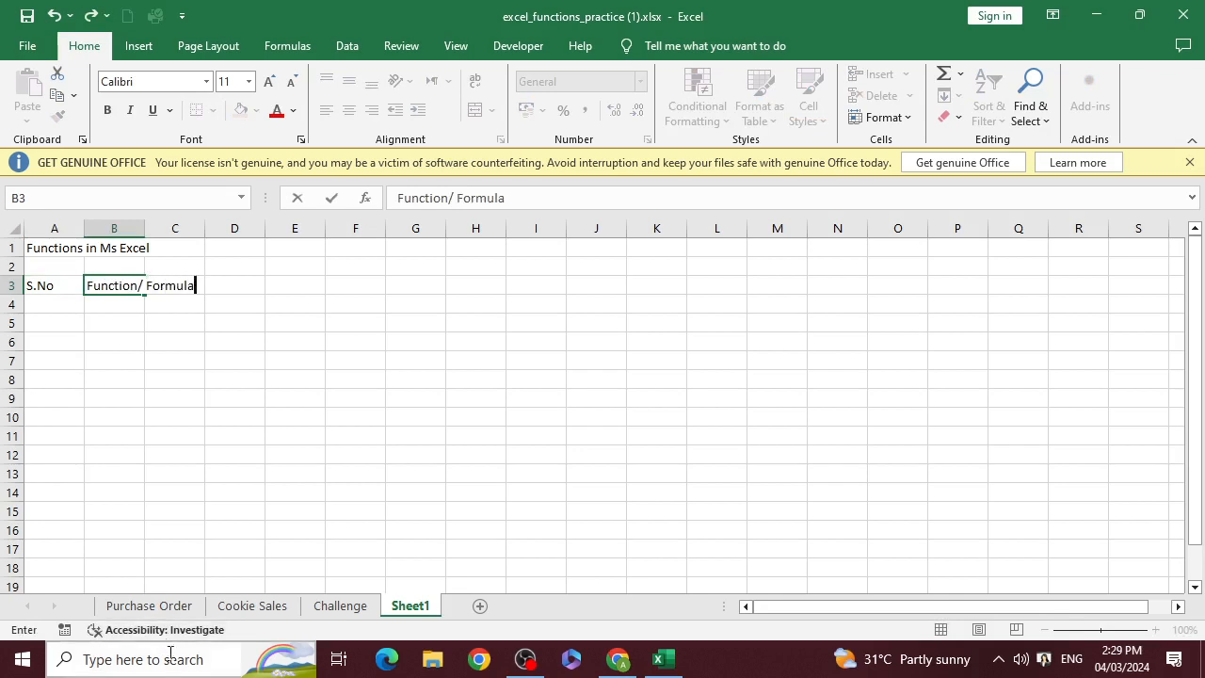
key("Tab")
Enter the heading "Application" in cell C3 and return to the first cell of the row below
type("Appl")
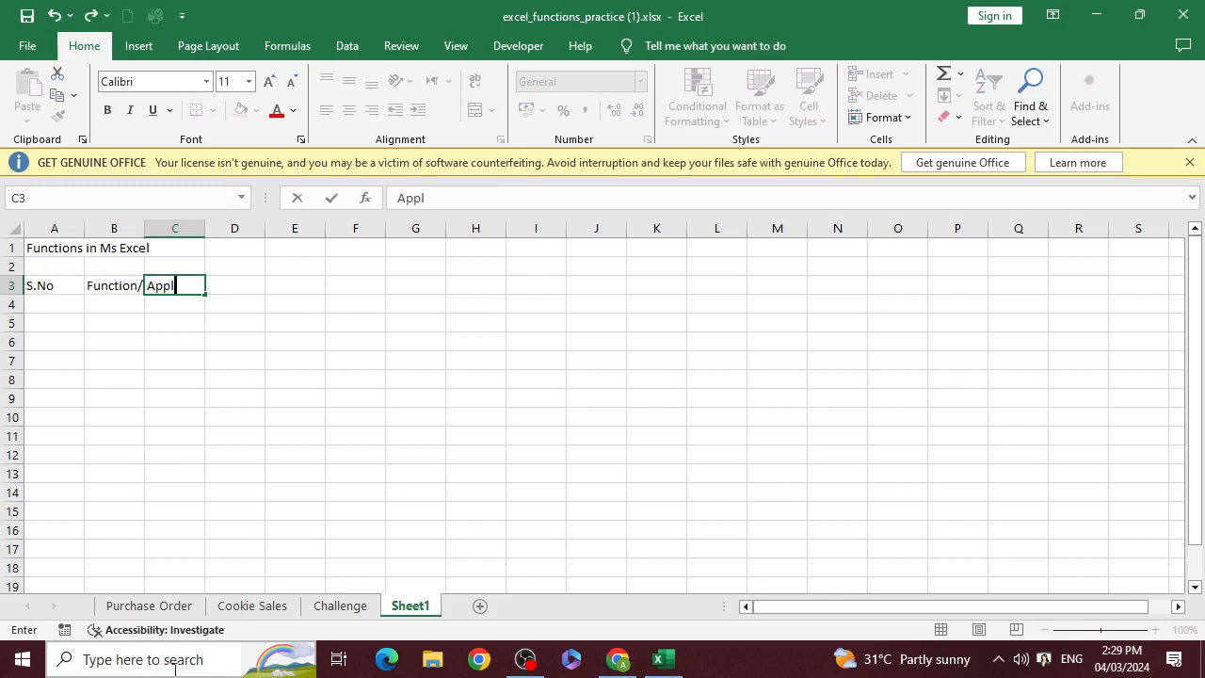
type("ication")
key("ctrl+Return")
key("Return")
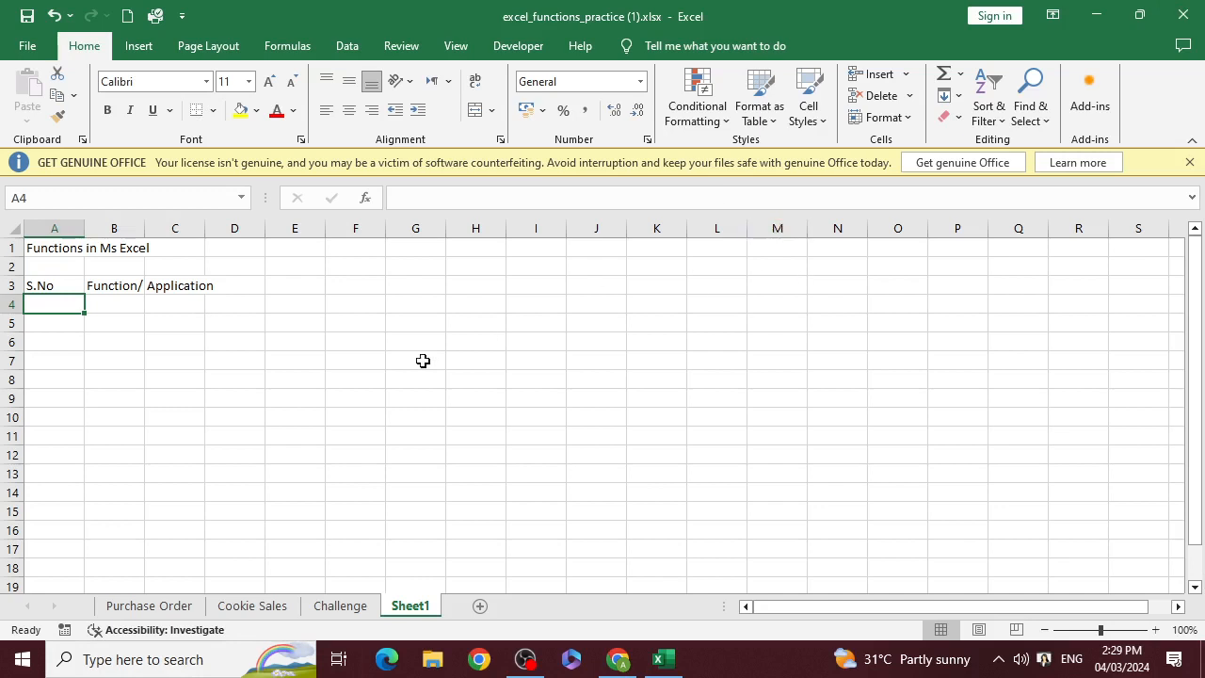
Widen column B manually until the Function/ Formula heading fits, and undo the width change
left_click(135, 283)
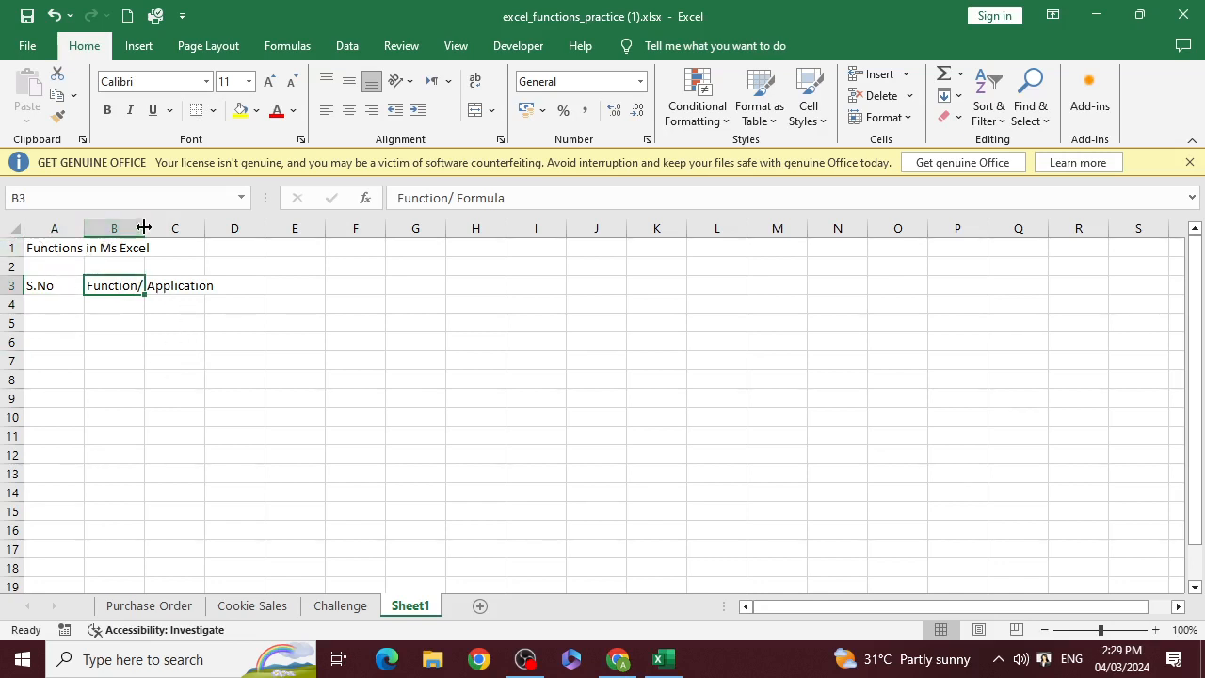
left_click_drag(145, 229, 201, 235)
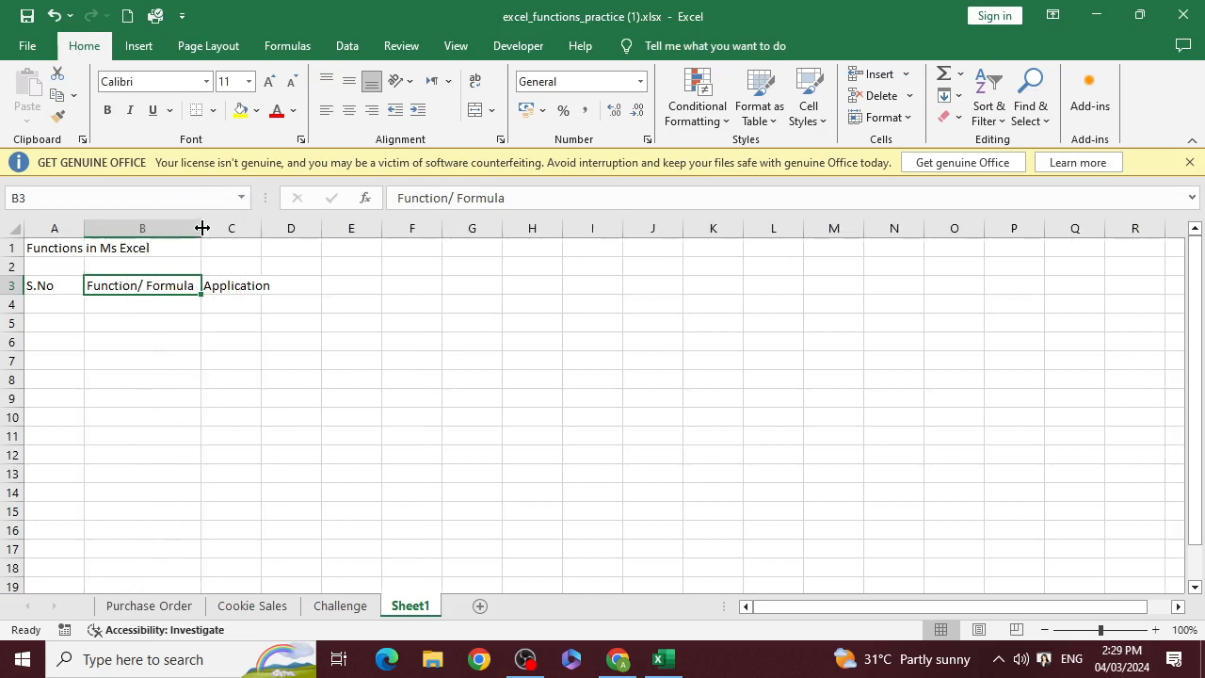
key("ctrl+z")
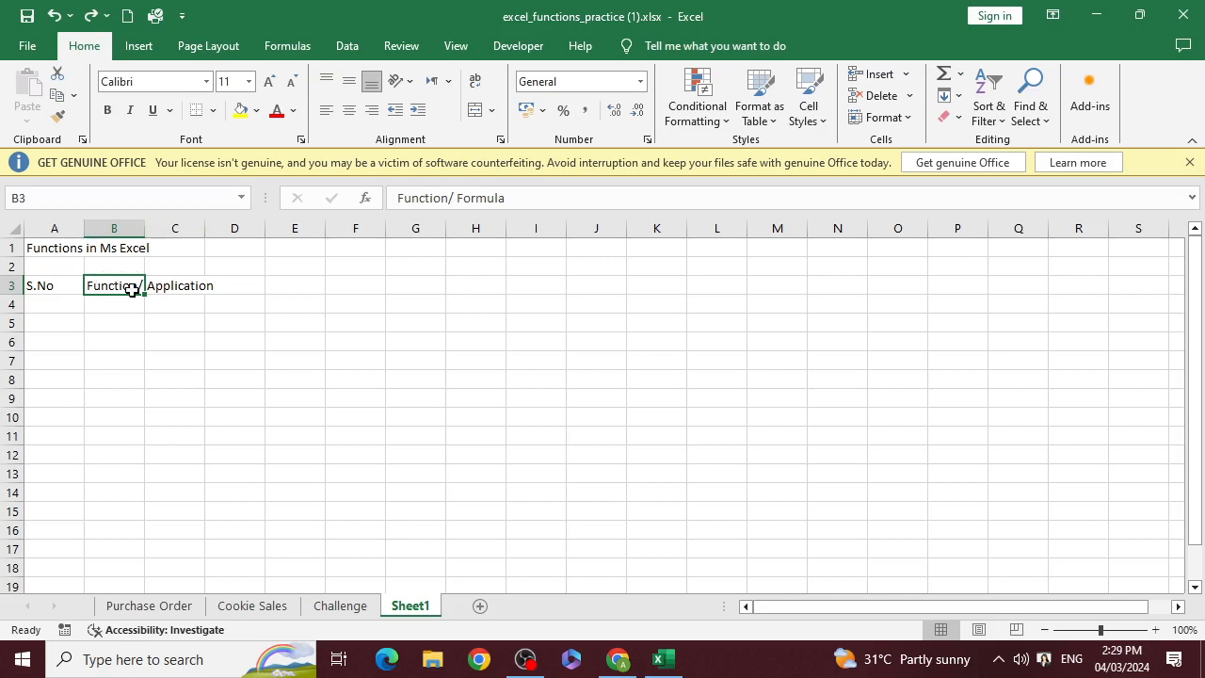
AutoFit the widths of columns B and C to their headings
double_click(146, 229)
left_click(300, 359)
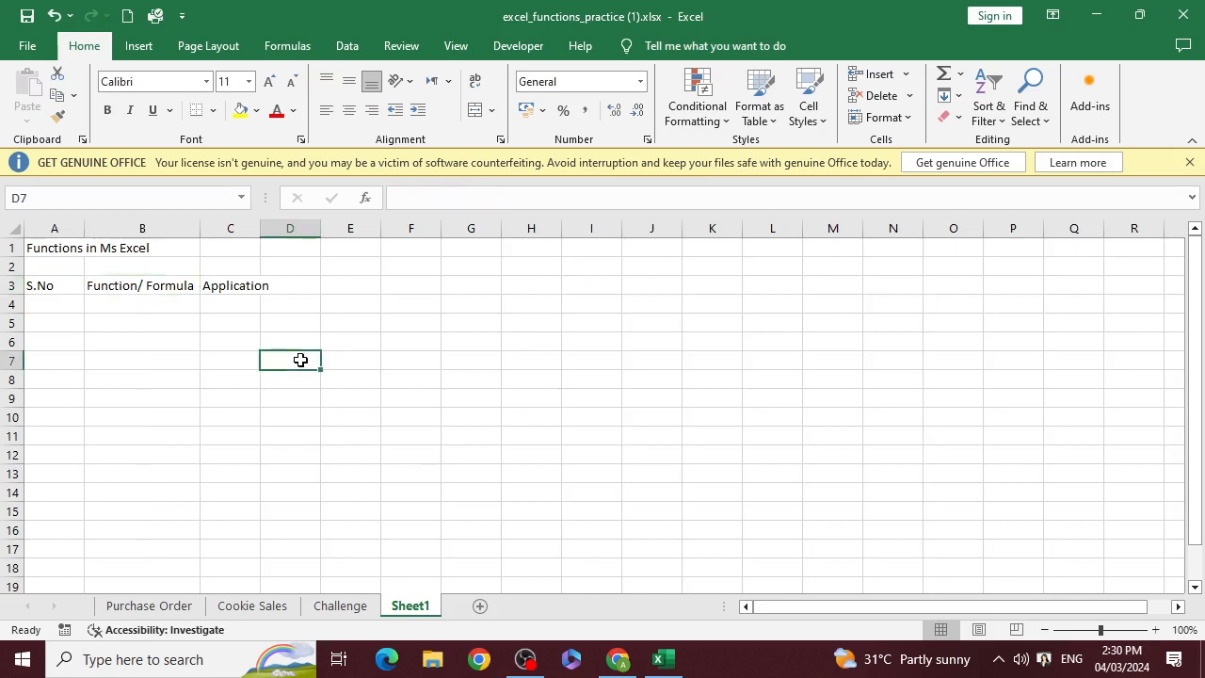
double_click(257, 227)
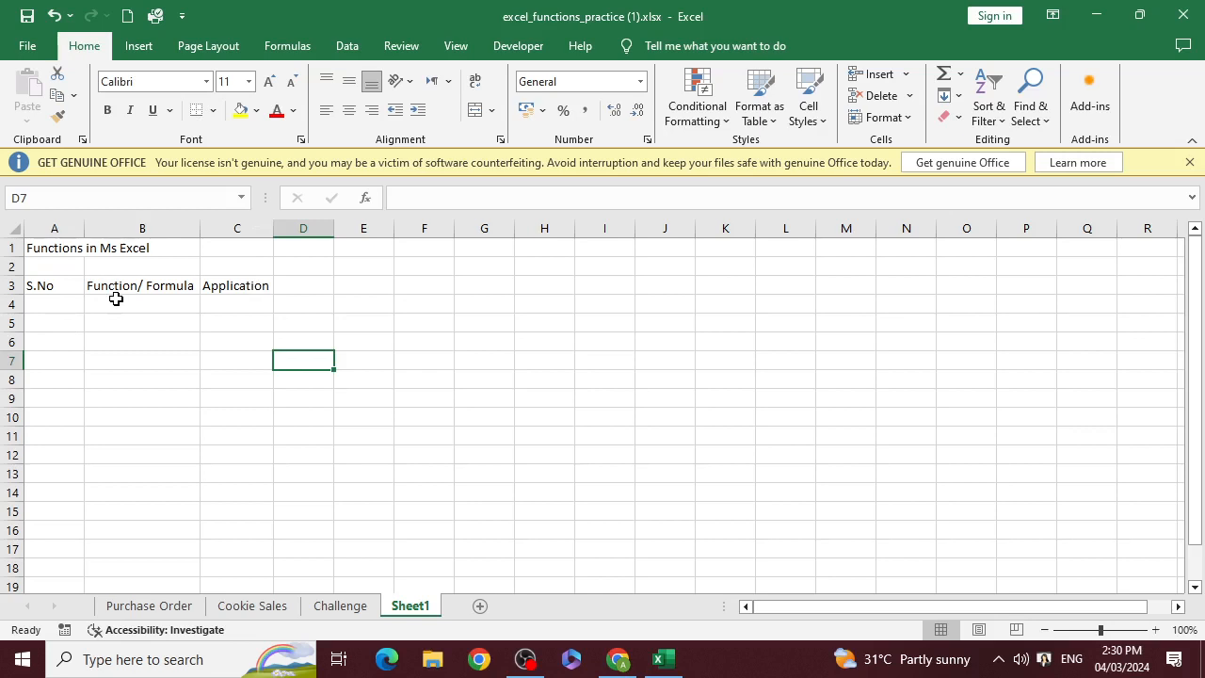
Enter 1 in cell A4 under S.No and fill it down to A11
left_click(59, 311)
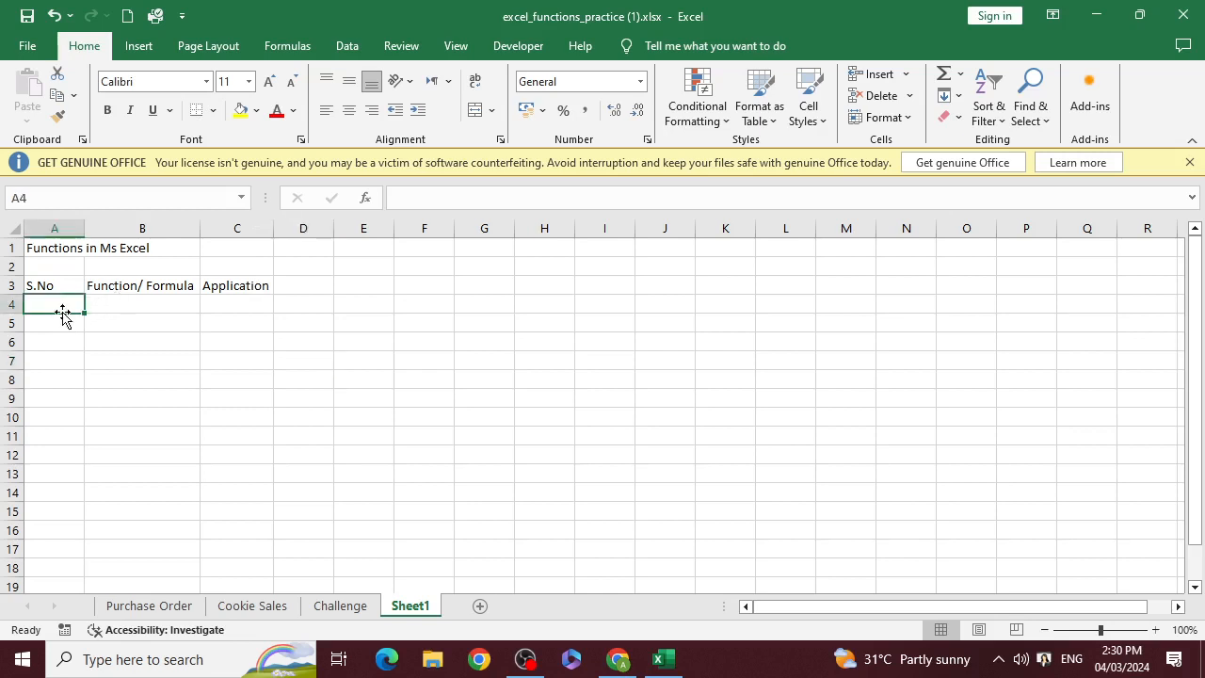
type("1")
key("Return")
left_click(70, 299)
left_click_drag(83, 317, 94, 430)
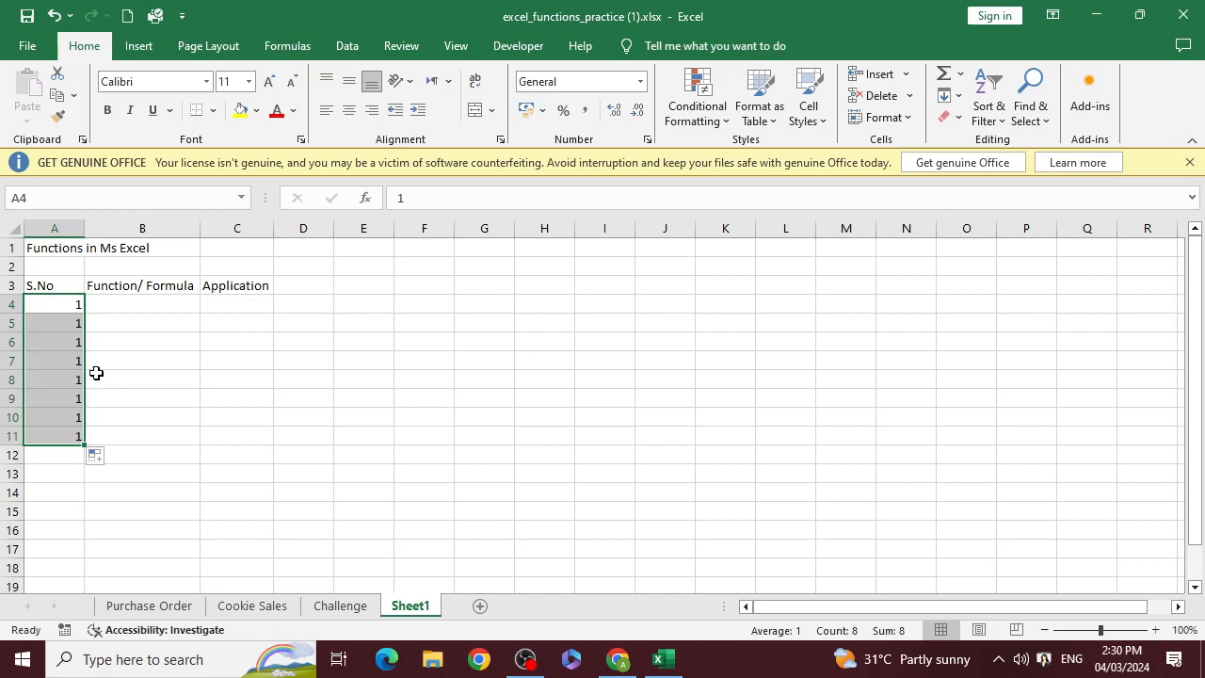
Undo the repeated fill under S.No and fill A4 down to A18 as a series from 1 to 15
key("ctrl+z")
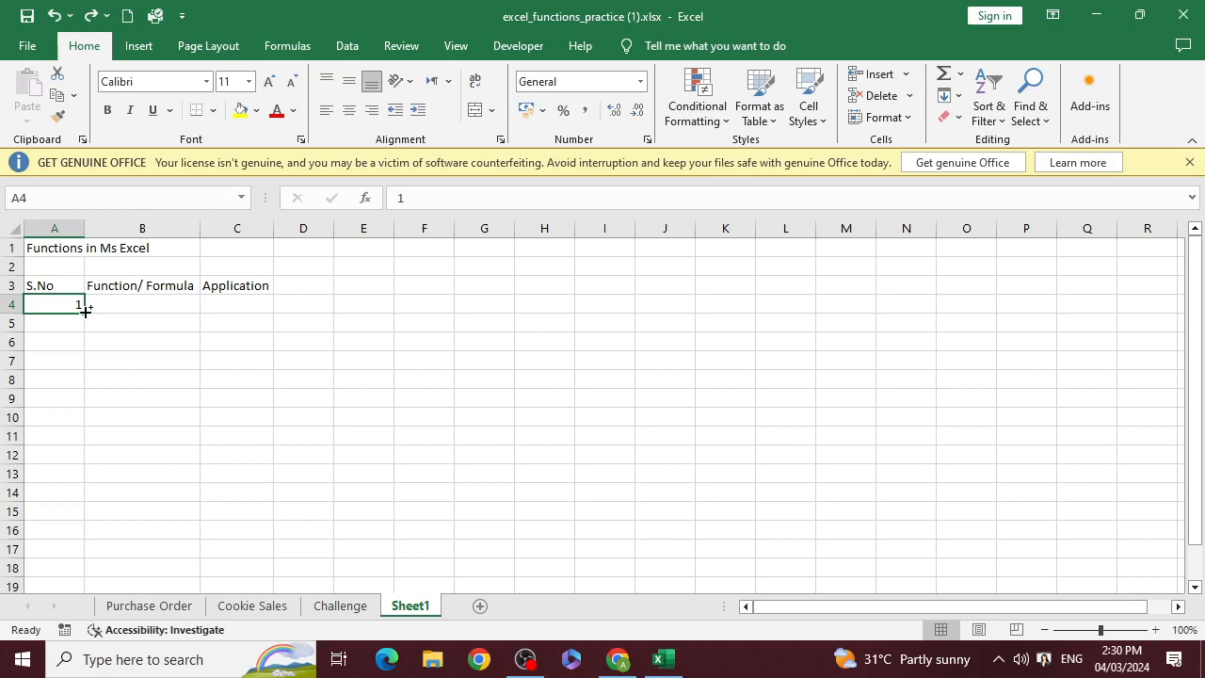
left_click_drag(85, 311, 42, 577)
Enter "Sum" in cell B4 as the first function in the Function/ Formula column
left_click(127, 307)
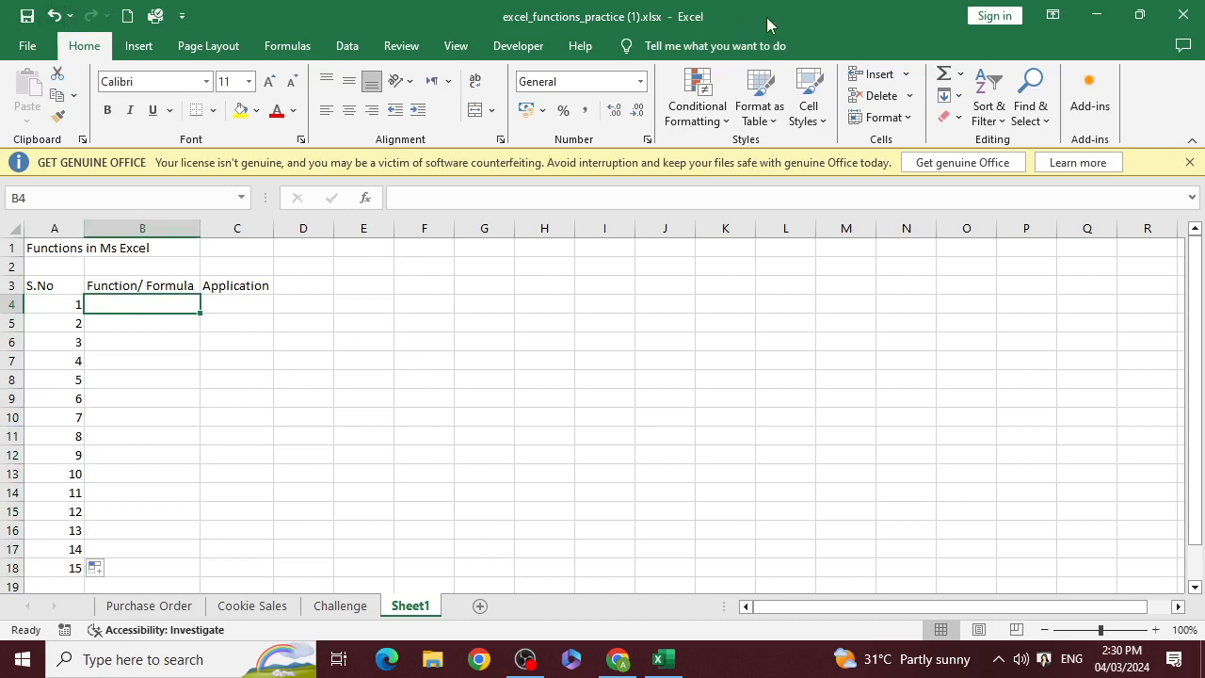
type("Sum")
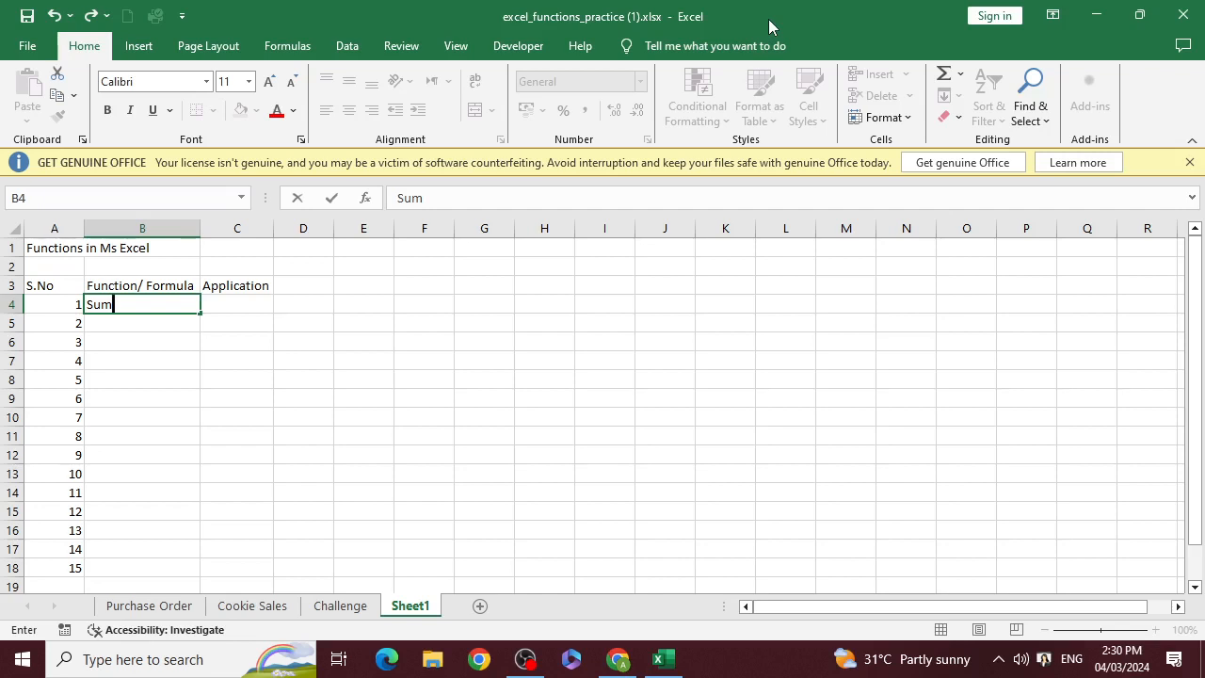
key("Tab")
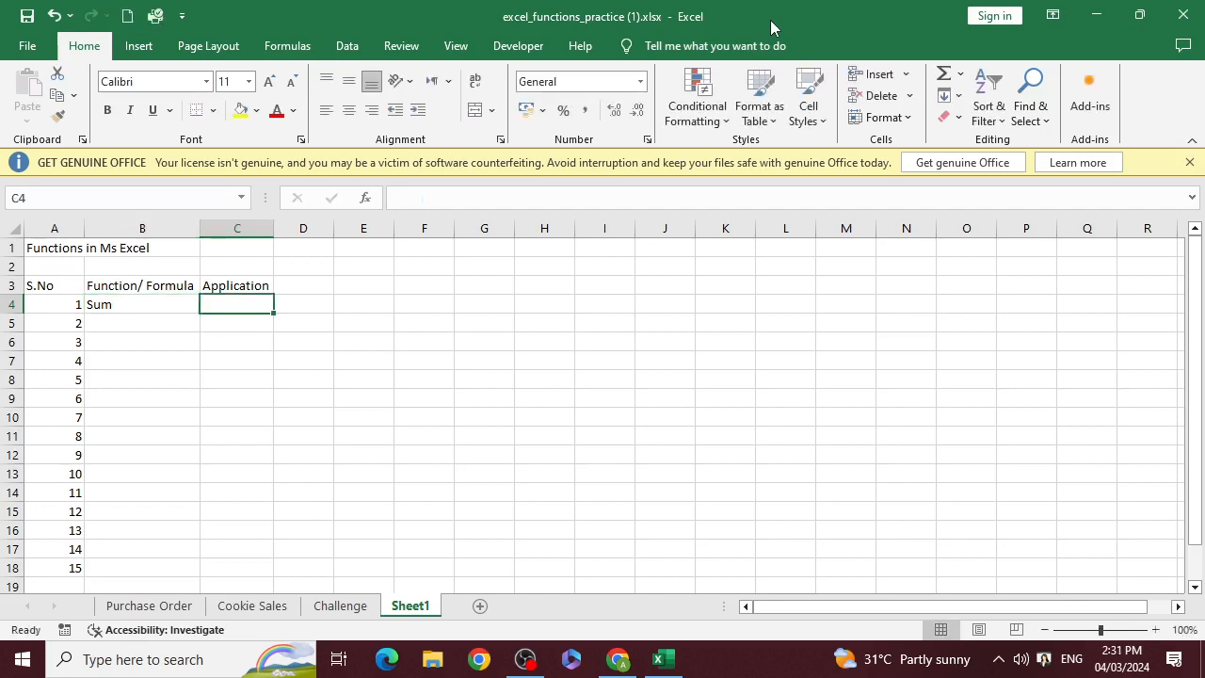
Enter "It is used to add the numbers in the given range" in C4 and AutoFit the width of column C
type("It")
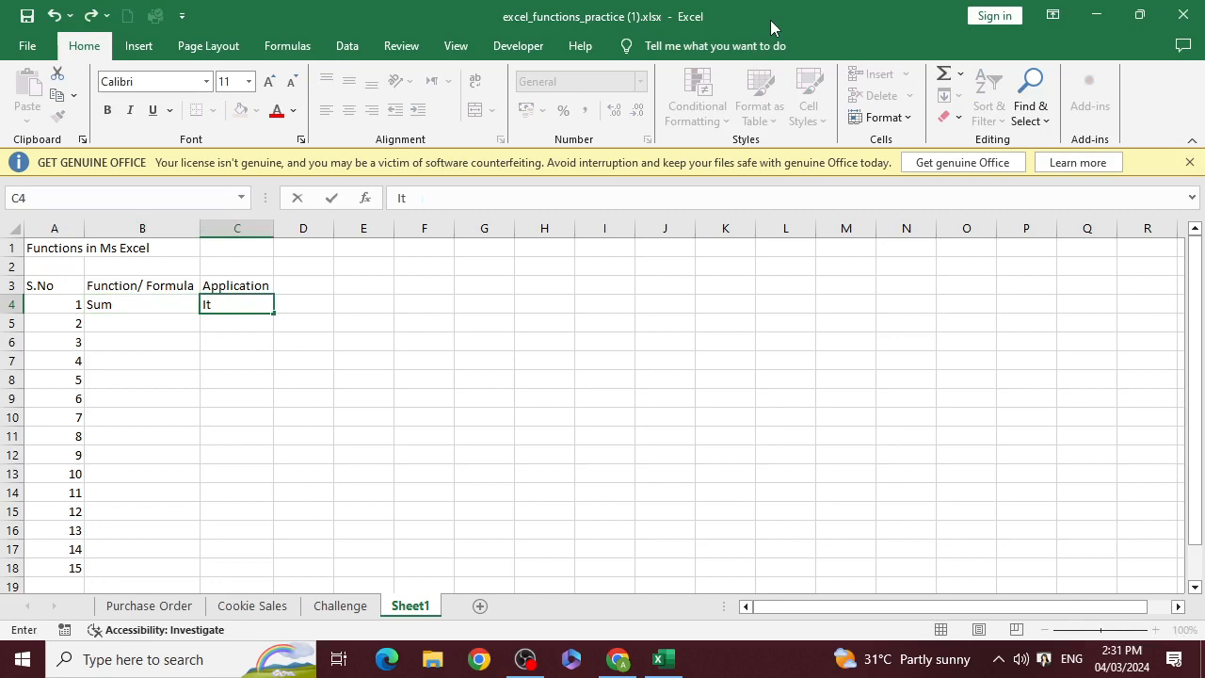
type(" is used to add")
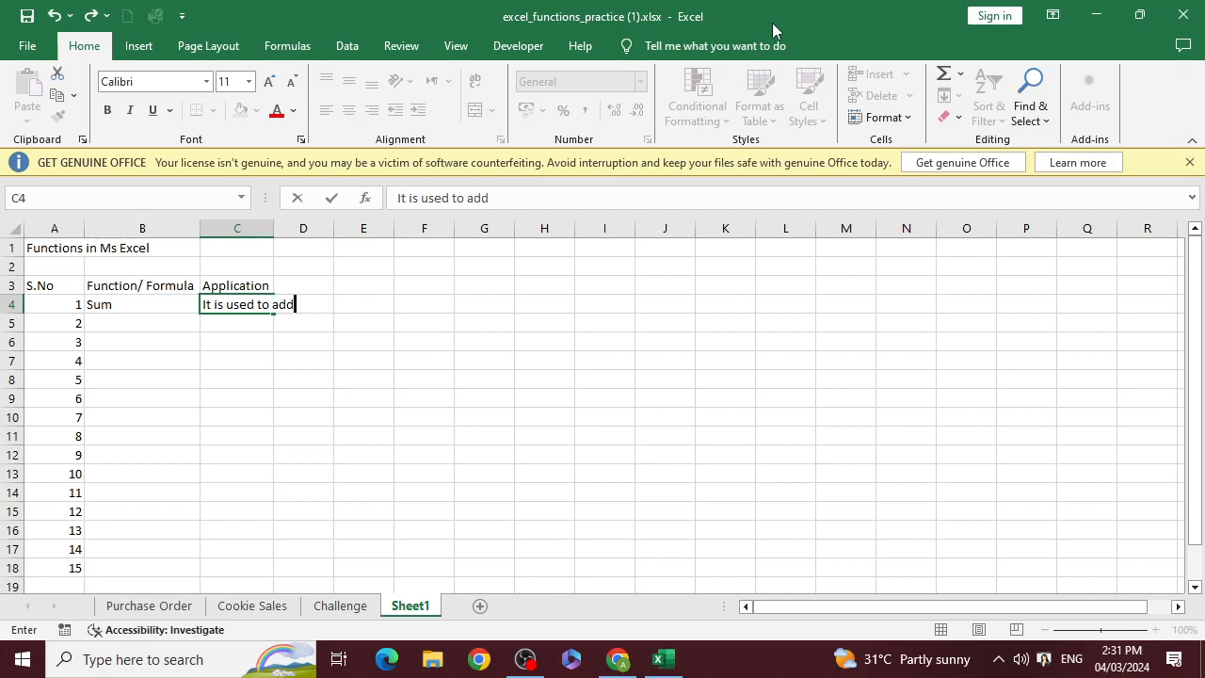
type(" the number")
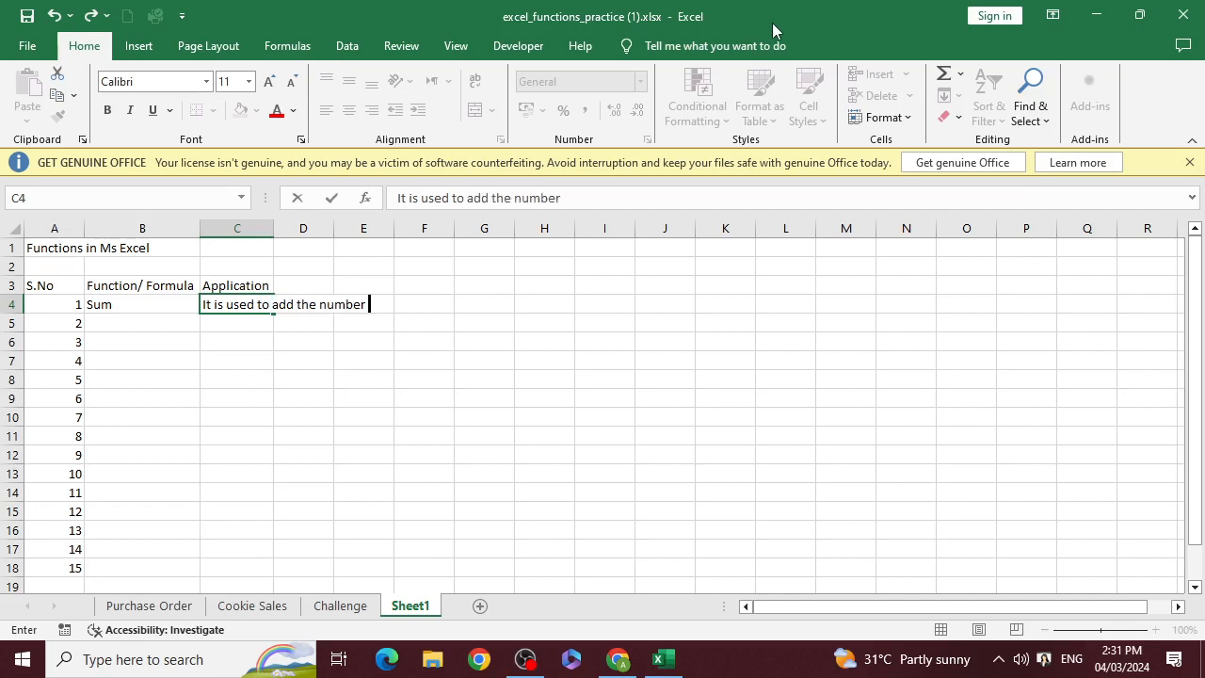
type("s in")
type(" the ")
type("given r")
type("ang")
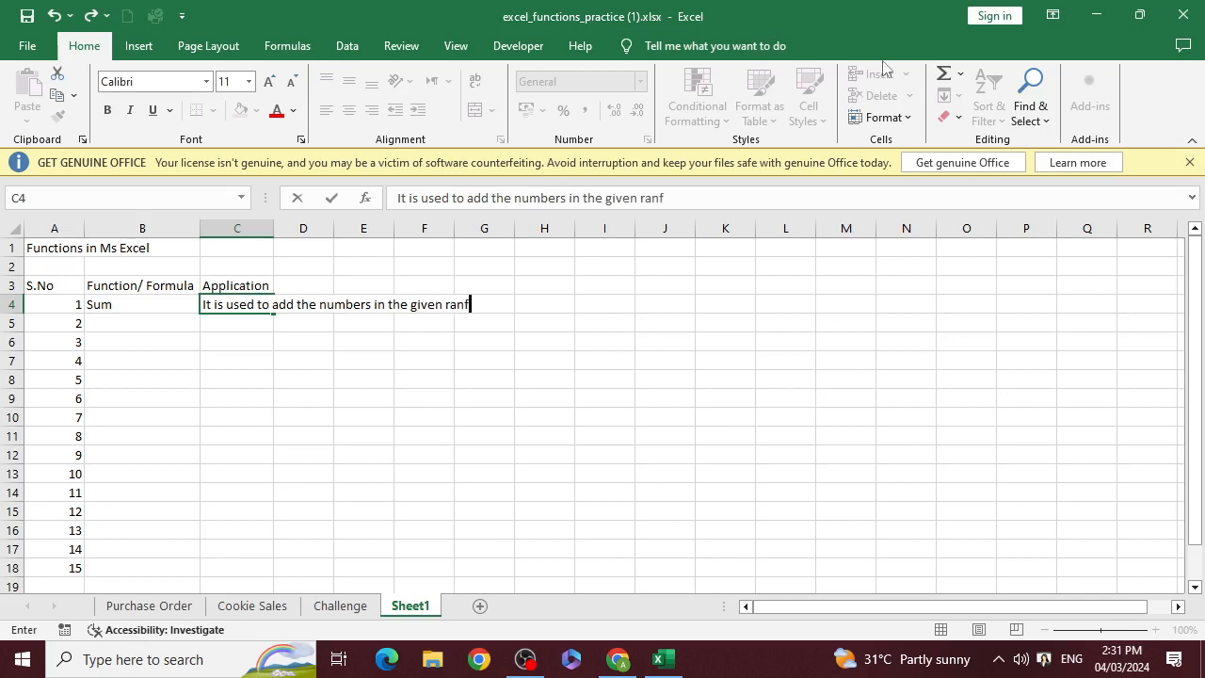
type("e")
key("Return")
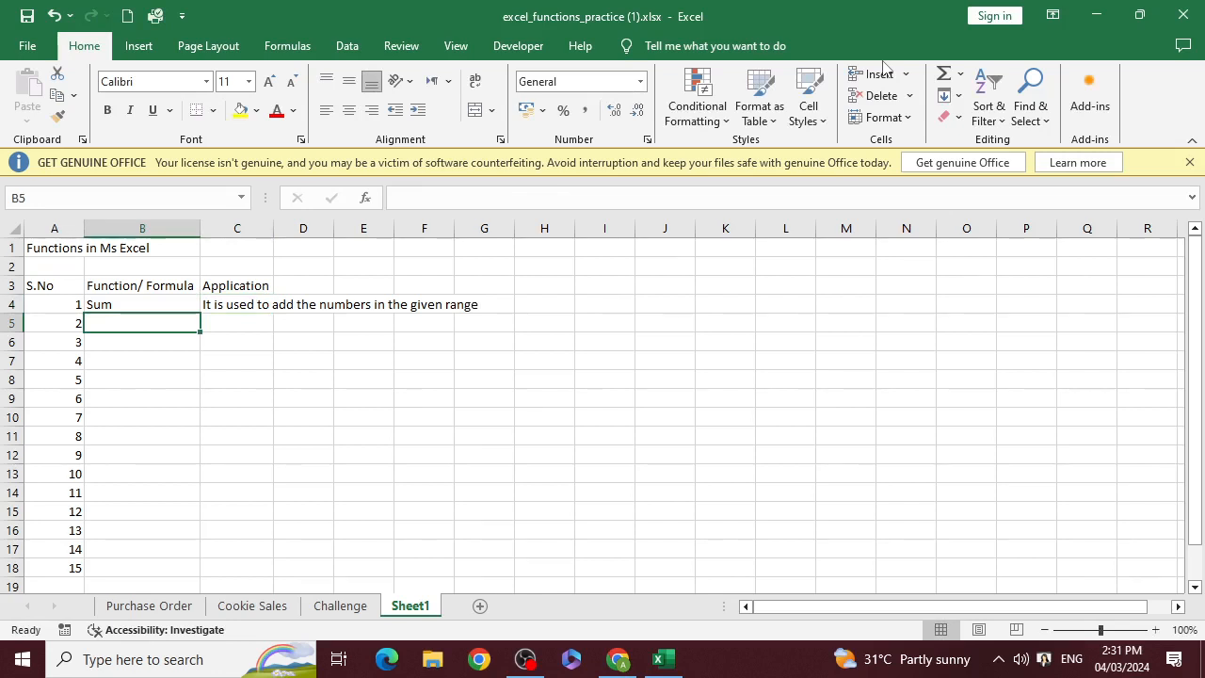
double_click(274, 229)
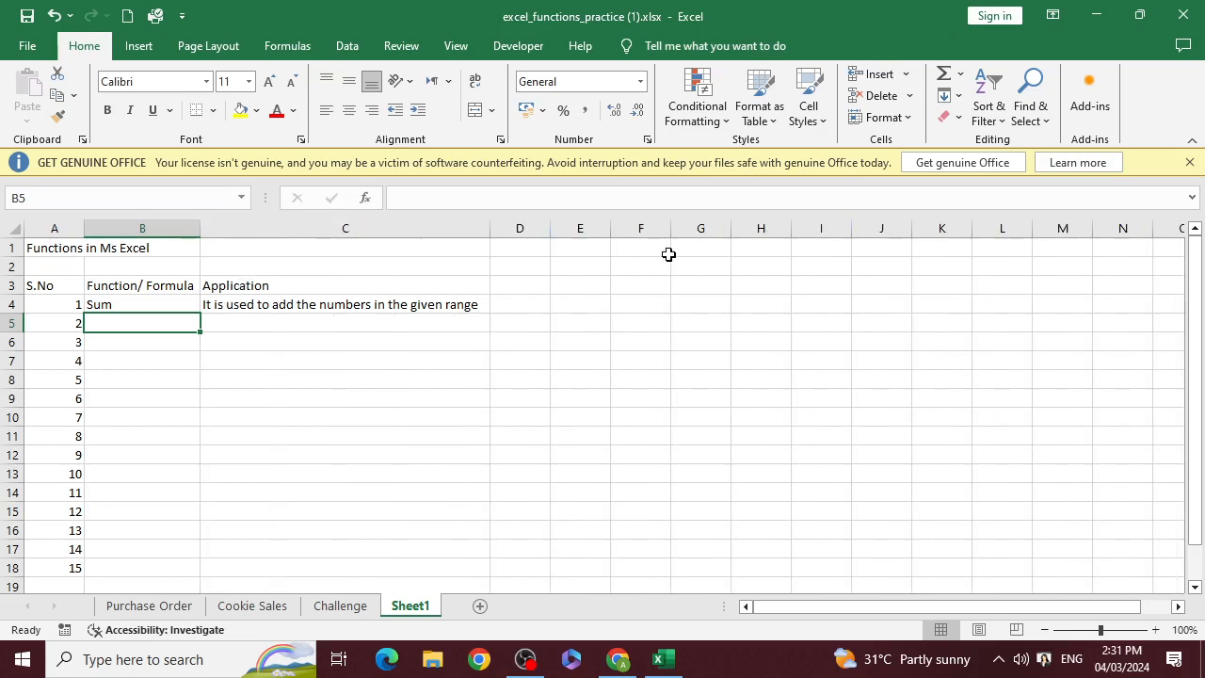
Enter "Product" in cell B5 as the second function
type("A")
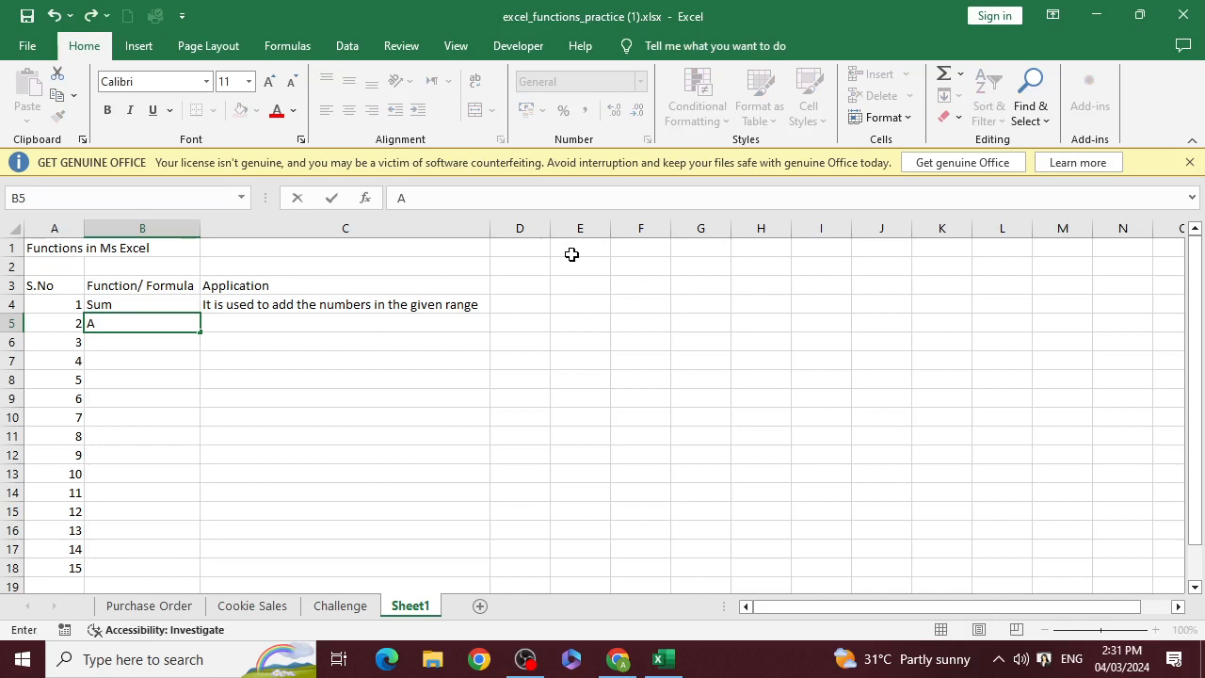
key("BackSpace")
type("Product")
key("Tab")
Copy the Sum description from C4 into C5 beside Product
key("Up")
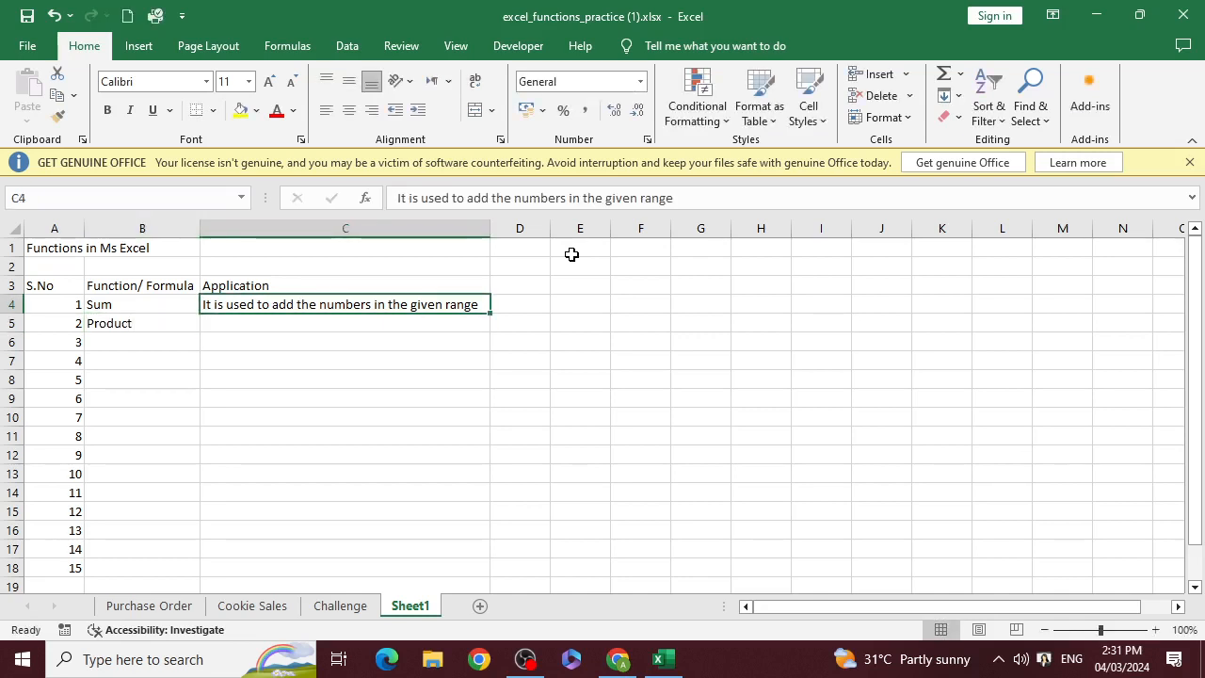
key("ctrl+c")
key("Down")
key("ctrl+v")
key("Left")
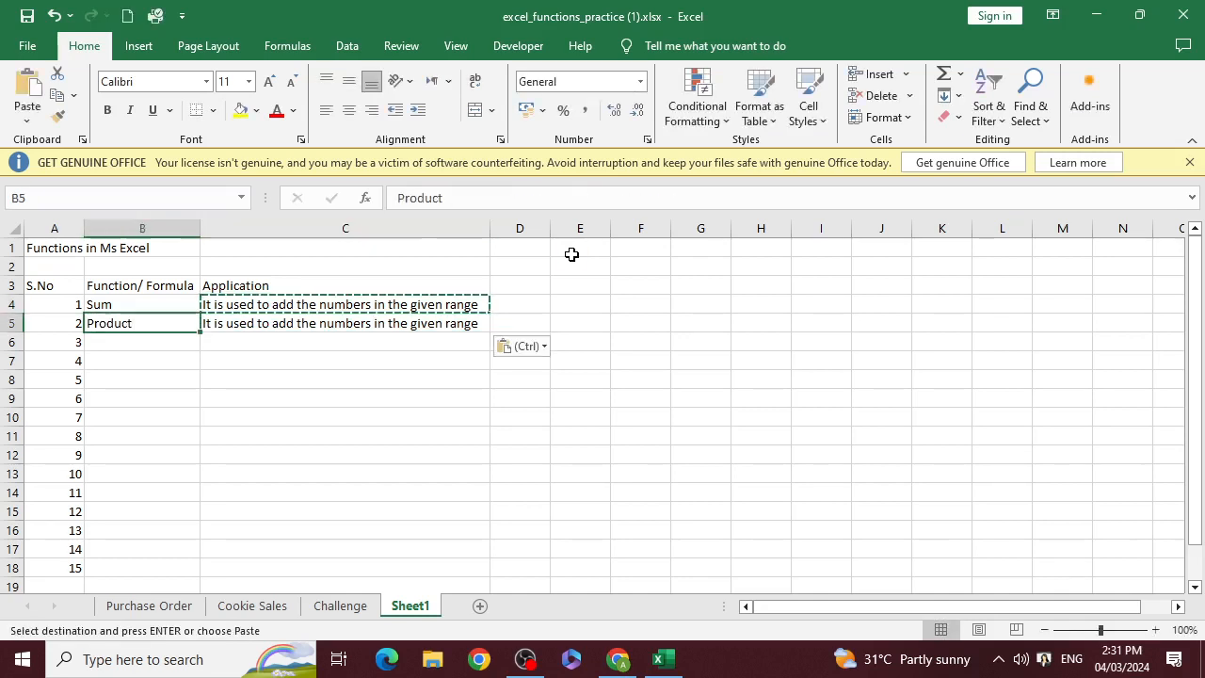
Edit the Product description in C5 to read "It is used to Multiply the numbers in the given range"
key("Right")
key("F2")
key("Left")
key("Left")
key("Left")
key("Left")
key("Left")
key("Left")
key("Left")
key("Left")
key("Left")
key("Left")
key("Left")
key("Left")
key("Left")
key("Left")
key("Left")
key("Left")
key("Left")
key("Left")
key("Left")
key("Left")
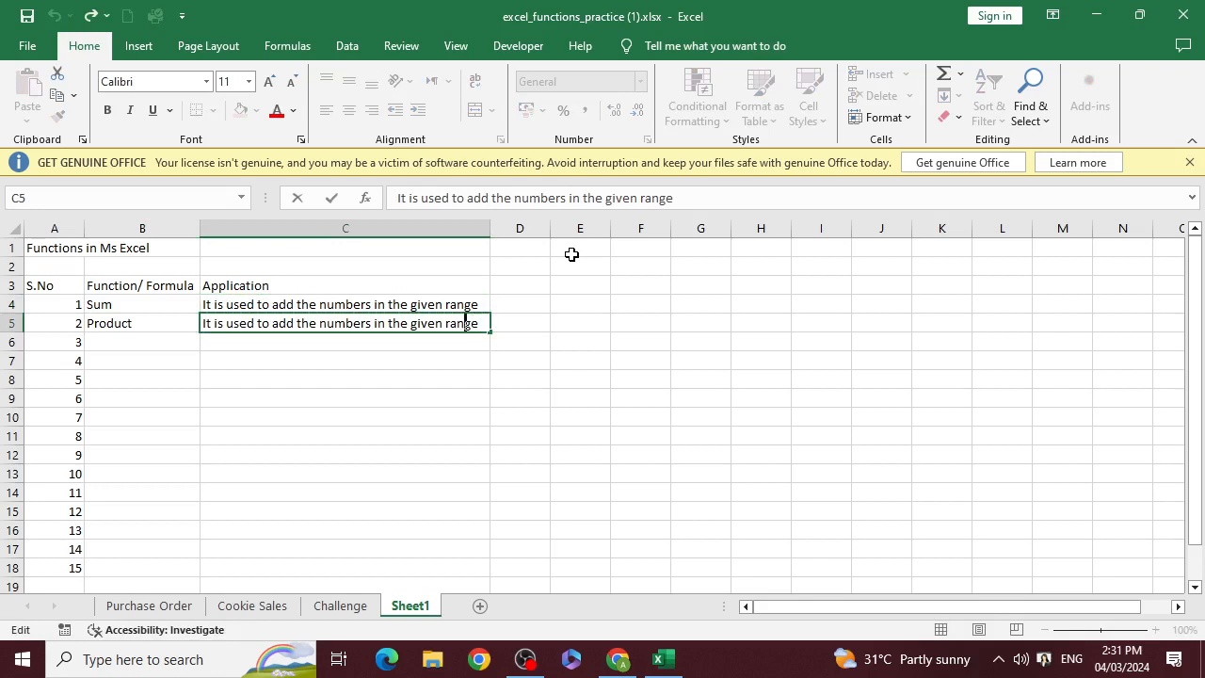
key("Left")
key("Left")
key("Left")
key("Left")
key("Left")
key("Left")
key("Left")
key("Left")
key("Left")
key("Left")
key("Left")
key("shift+Left")
key("shift+Left")
key("shift+Left")
type("Multi")
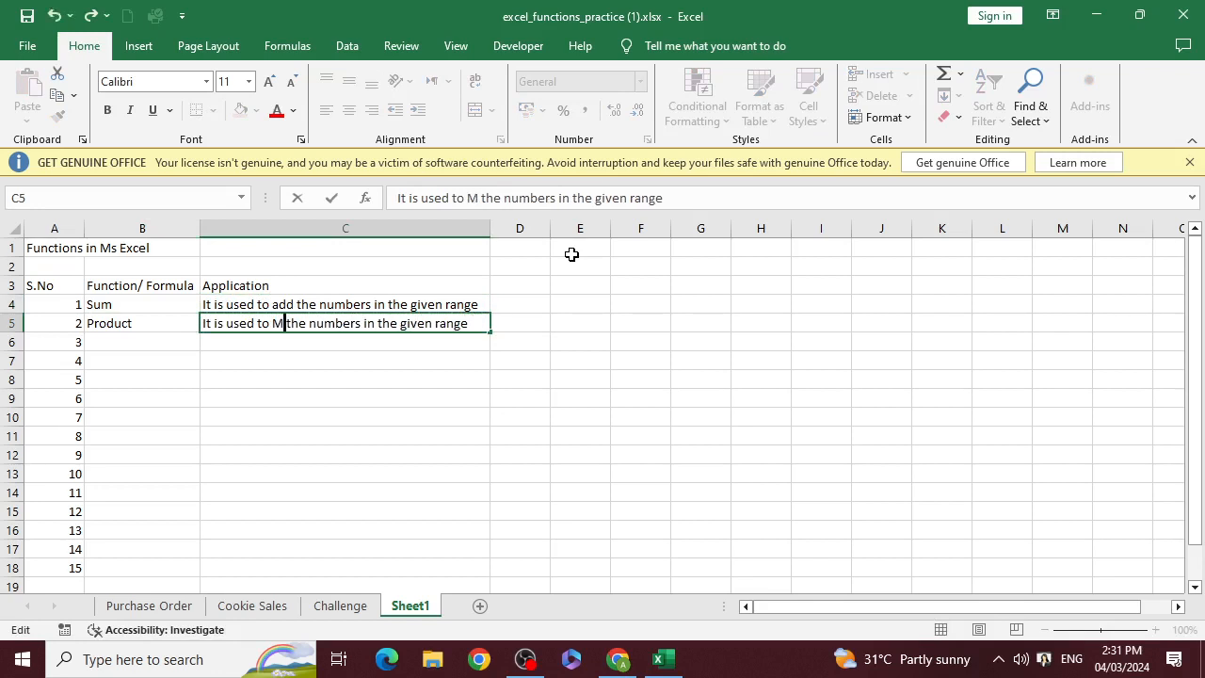
type("ply")
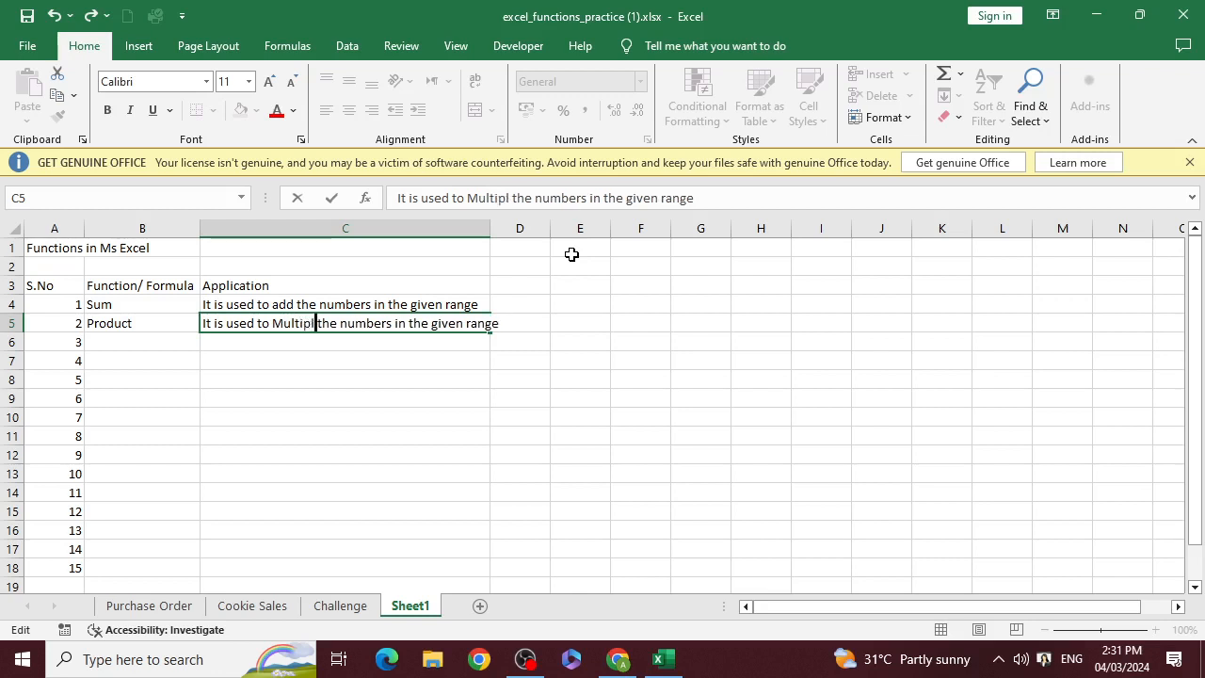
key("Return")
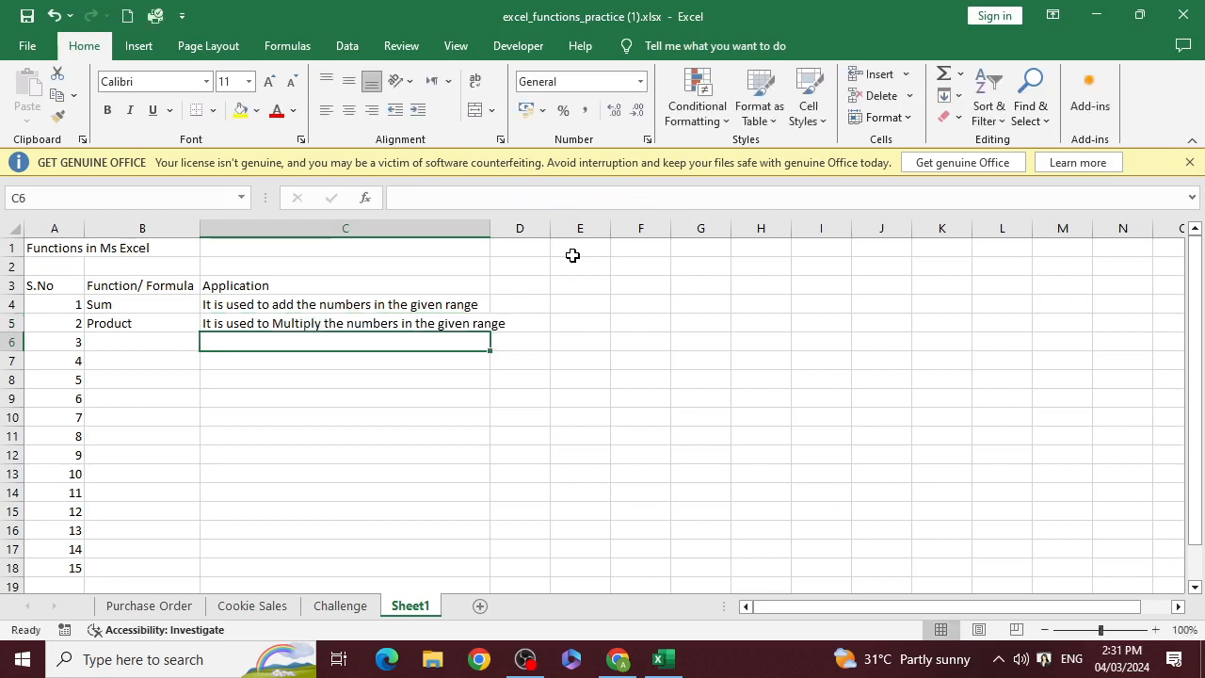
Enter "Average" in cell B6 as the third function
key("Left")
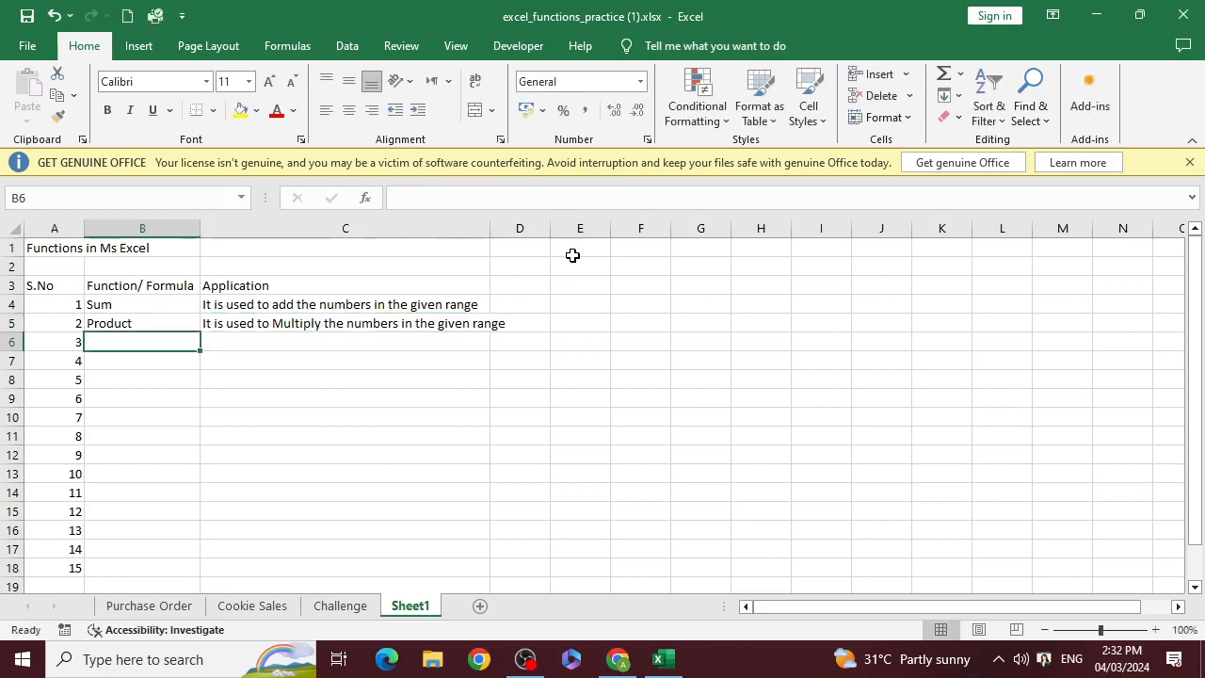
type("Avetra")
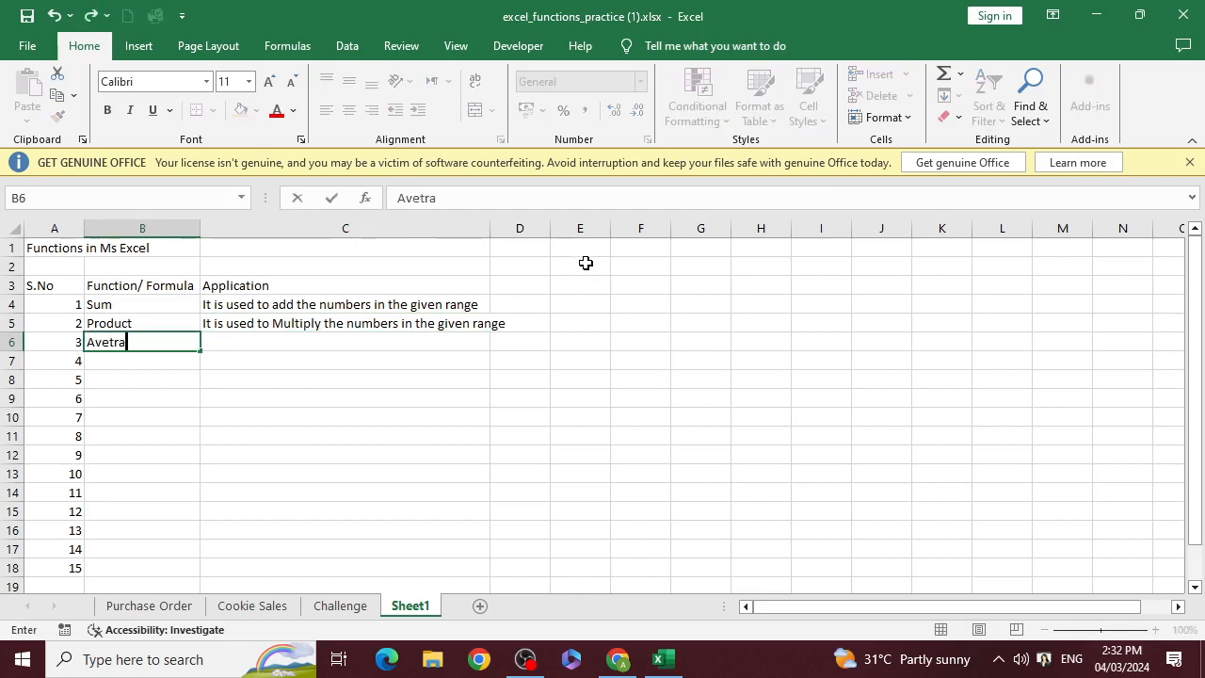
key("BackSpace")
key("BackSpace")
key("BackSpace")
type("ran")
type("ge")
key("Tab")
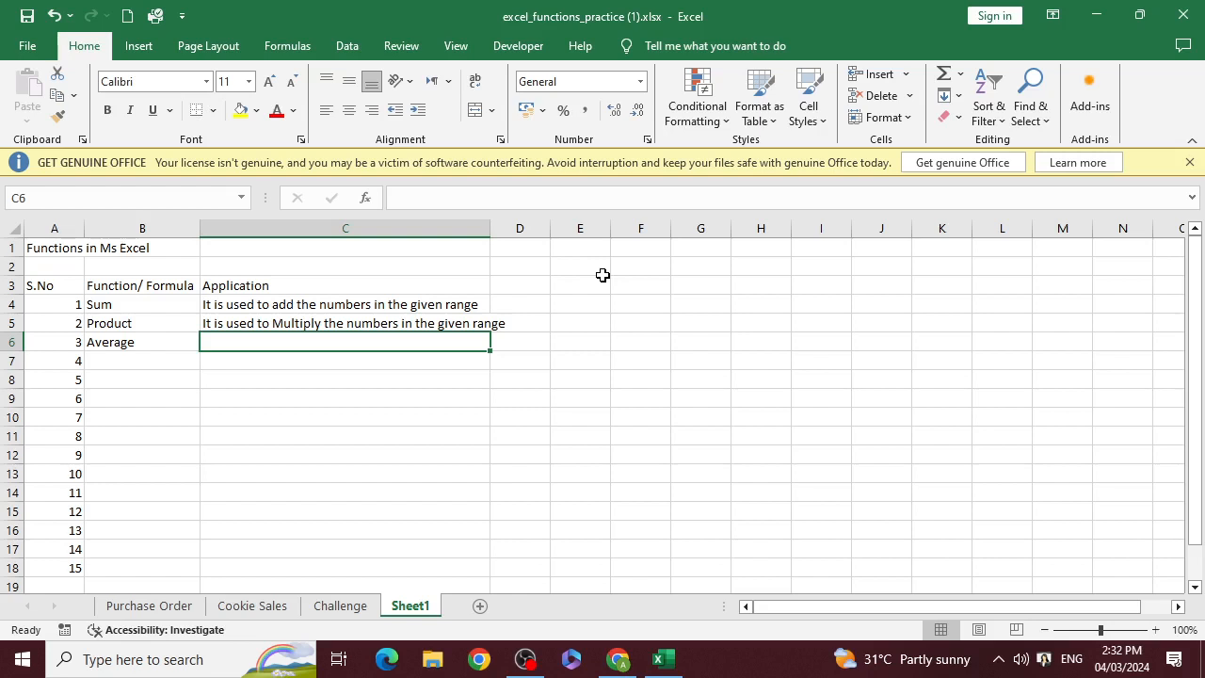
Copy the Product description from C5 into C6 beside Average
key("Up")
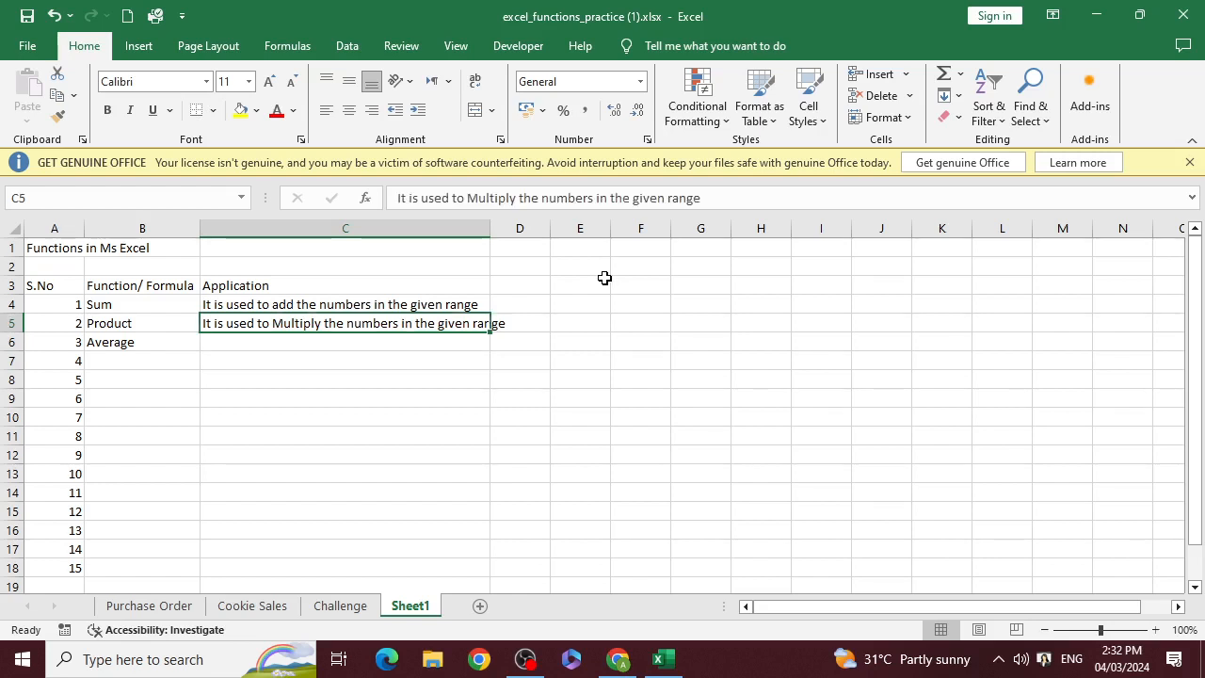
key("ctrl+c")
key("Down")
key("ctrl+v")
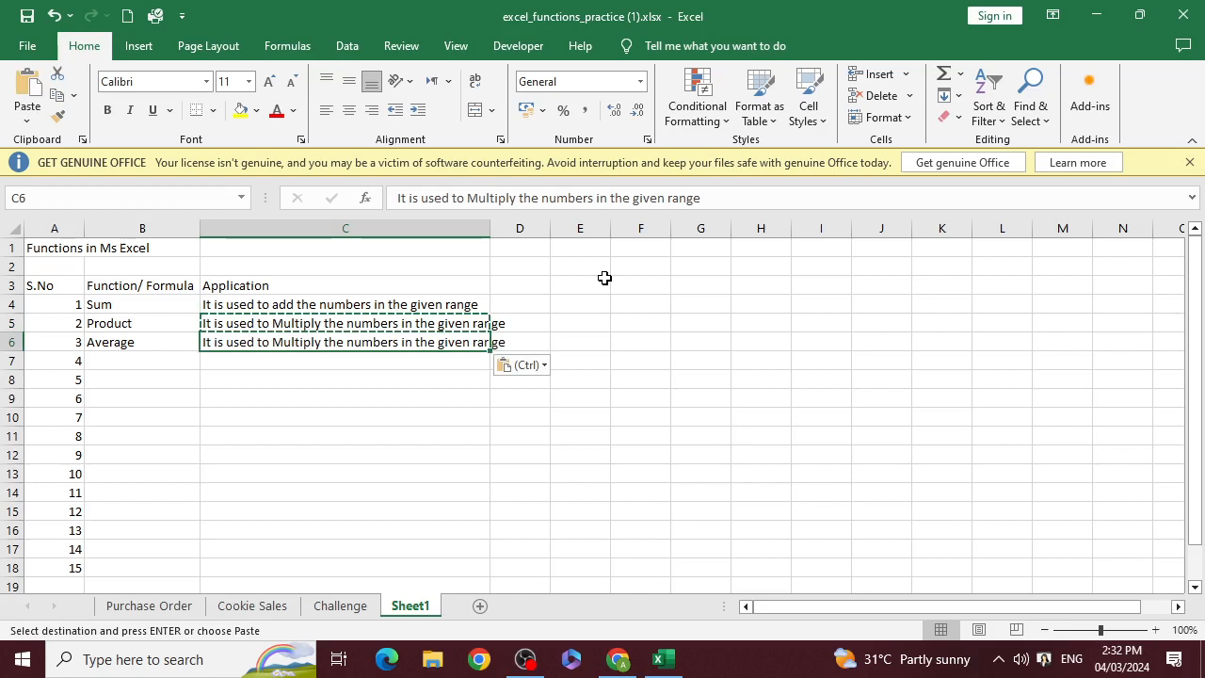
Change the verb in the Average description in C6 to "Calculate"
key("F2")
key("Left")
key("Left")
key("Left")
key("Left")
key("Left")
key("Left")
key("Left")
key("Left")
key("Left")
key("Left")
key("Left")
key("Left")
key("Left")
key("Left")
key("Left")
key("Left")
key("Left")
key("Left")
key("Left")
key("Left")
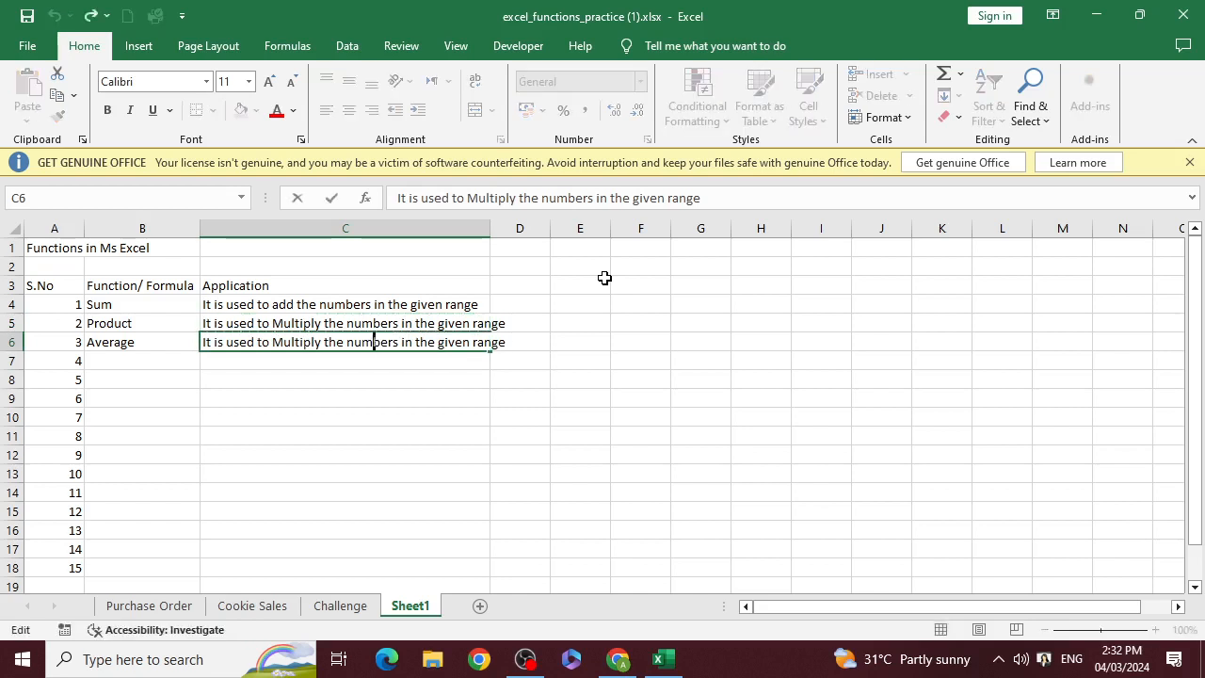
key("Left")
key("shift+Right")
key("shift+Right")
key("shift+Right")
key("shift+Right")
key("shift+Right")
key("shift+Right")
key("shift+Right")
key("shift+Right")
type("Calcul")
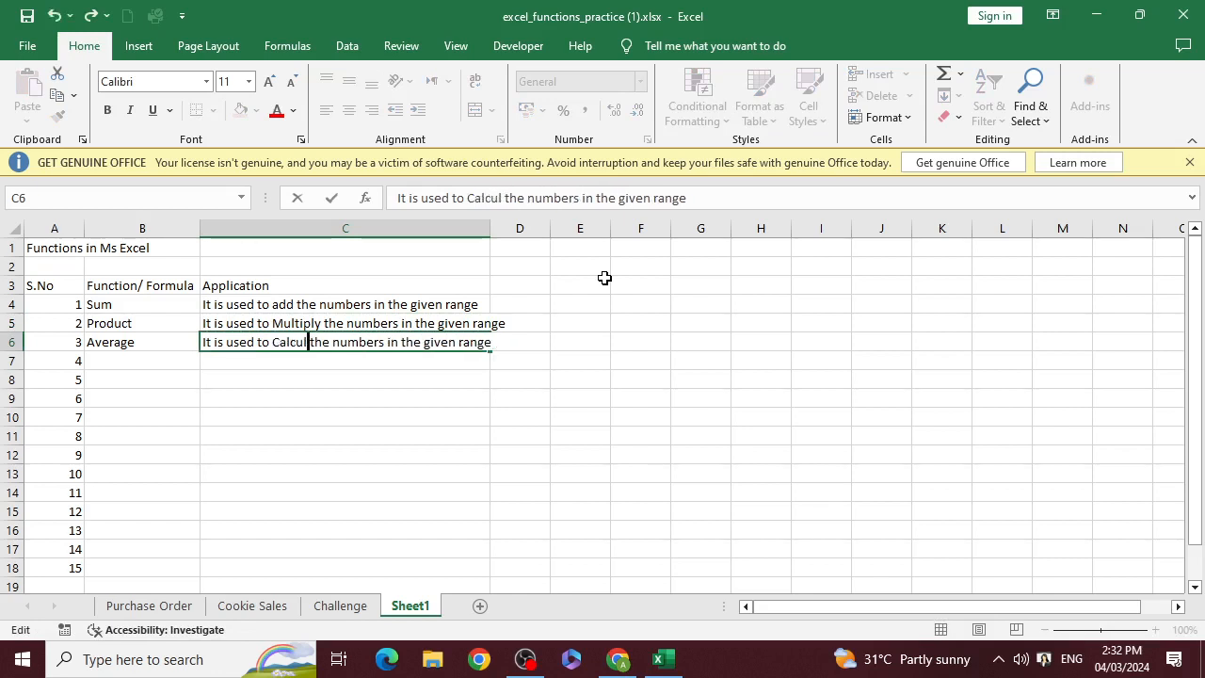
type("ate")
Replace the word "numbers" with "average" in the C6 description and commit the entry
key("Right")
key("Right")
key("Right")
key("Right")
key("Right")
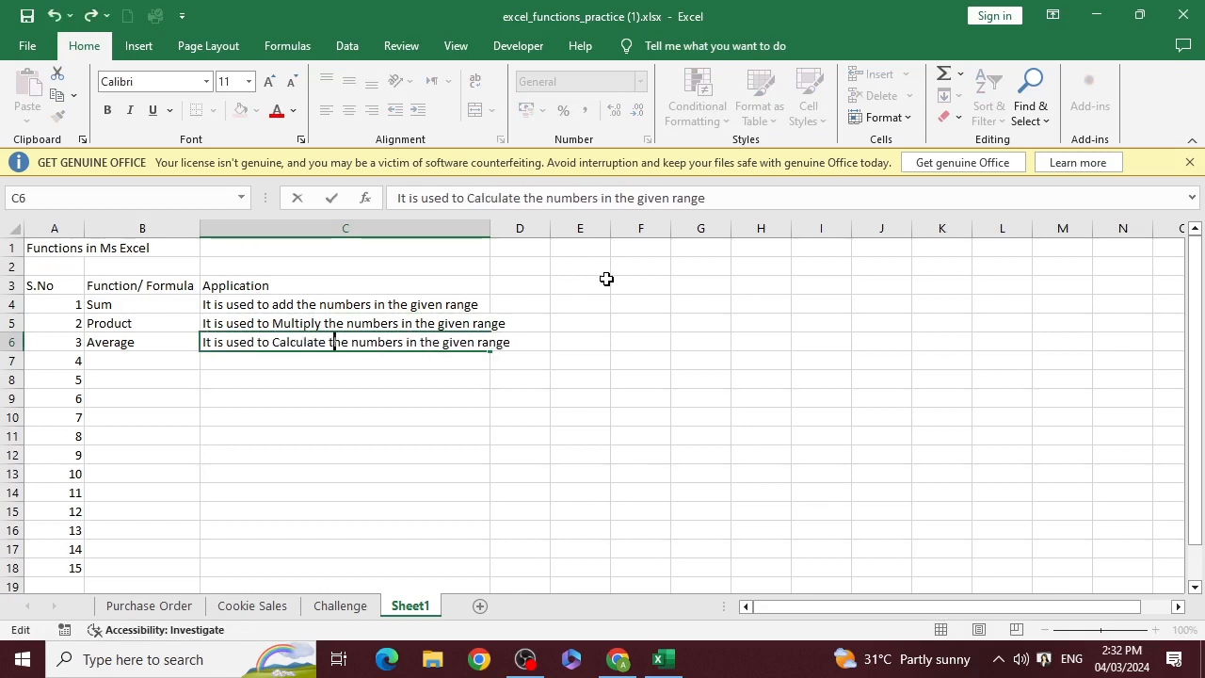
key("shift+Right")
key("shift+Right")
key("shift+Right")
key("shift+Right")
key("shift+Right")
key("shift+Right")
key("shift+Right")
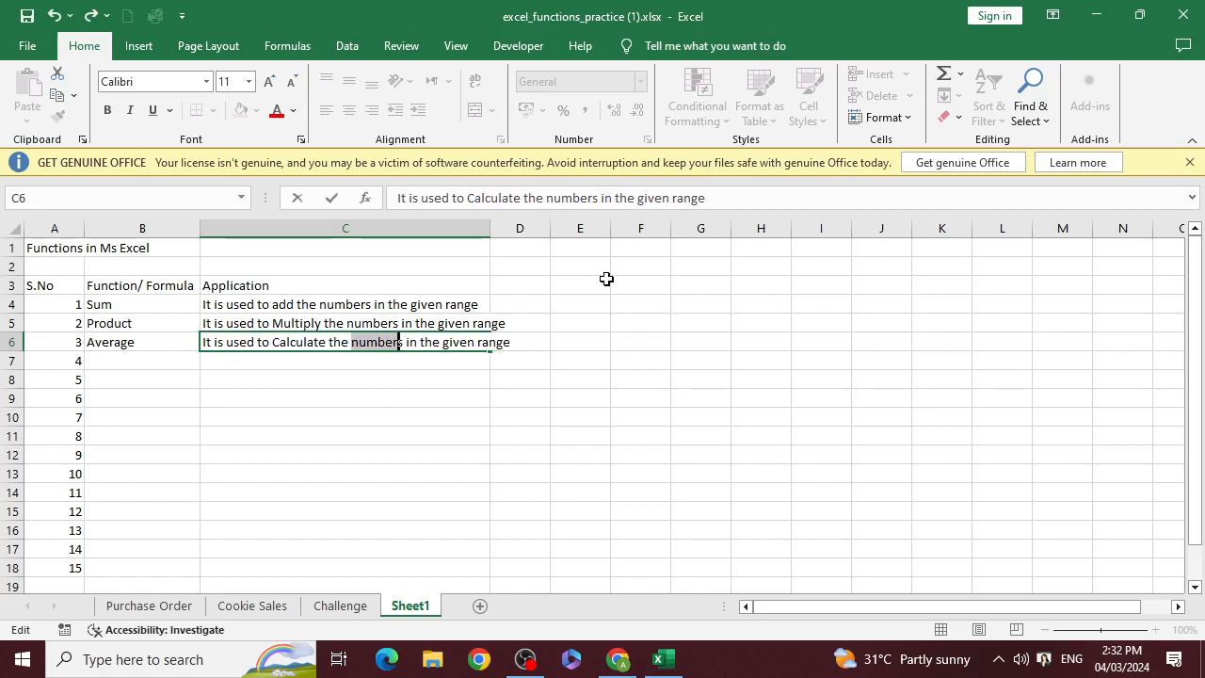
type("average")
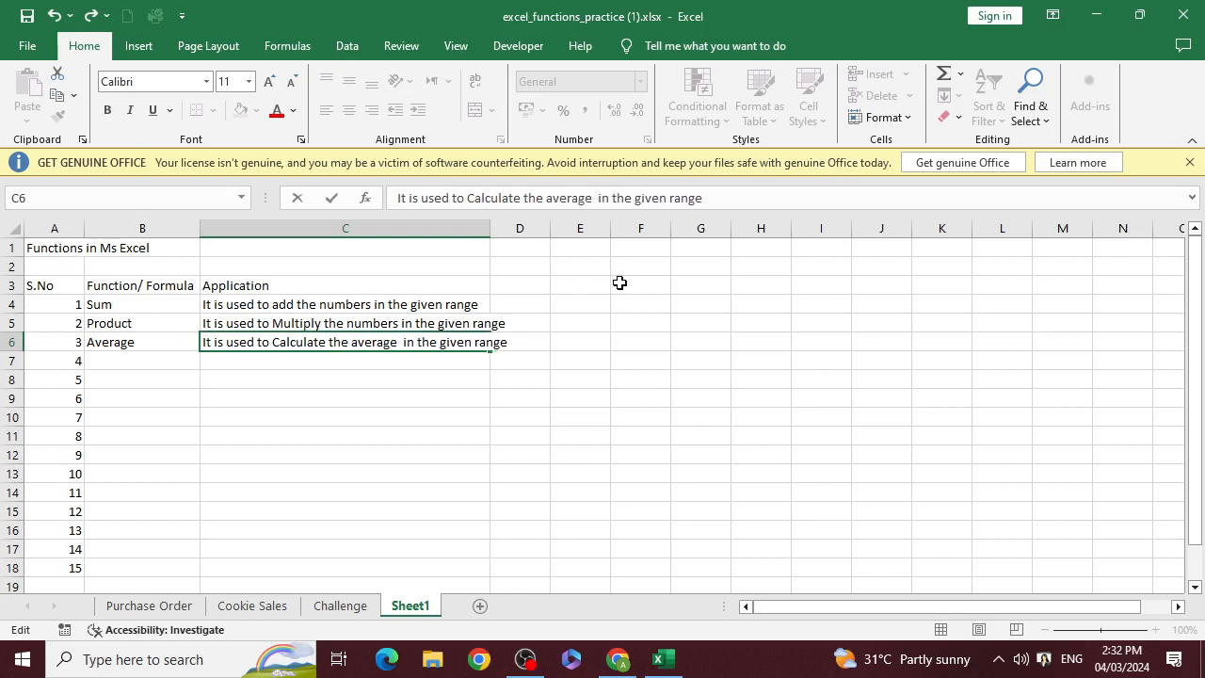
key("Return")
Enter "Min" in cell B7 as the fourth function
key("Left")
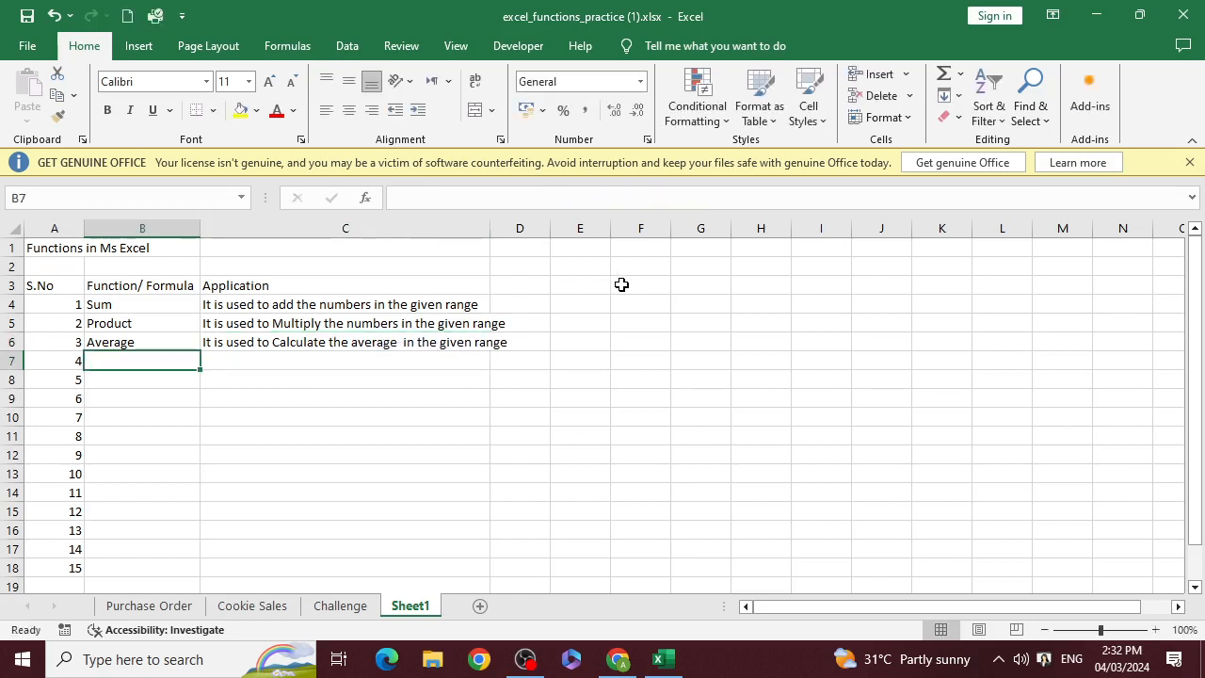
key("Right")
key("Up")
key("Down")
key("Left")
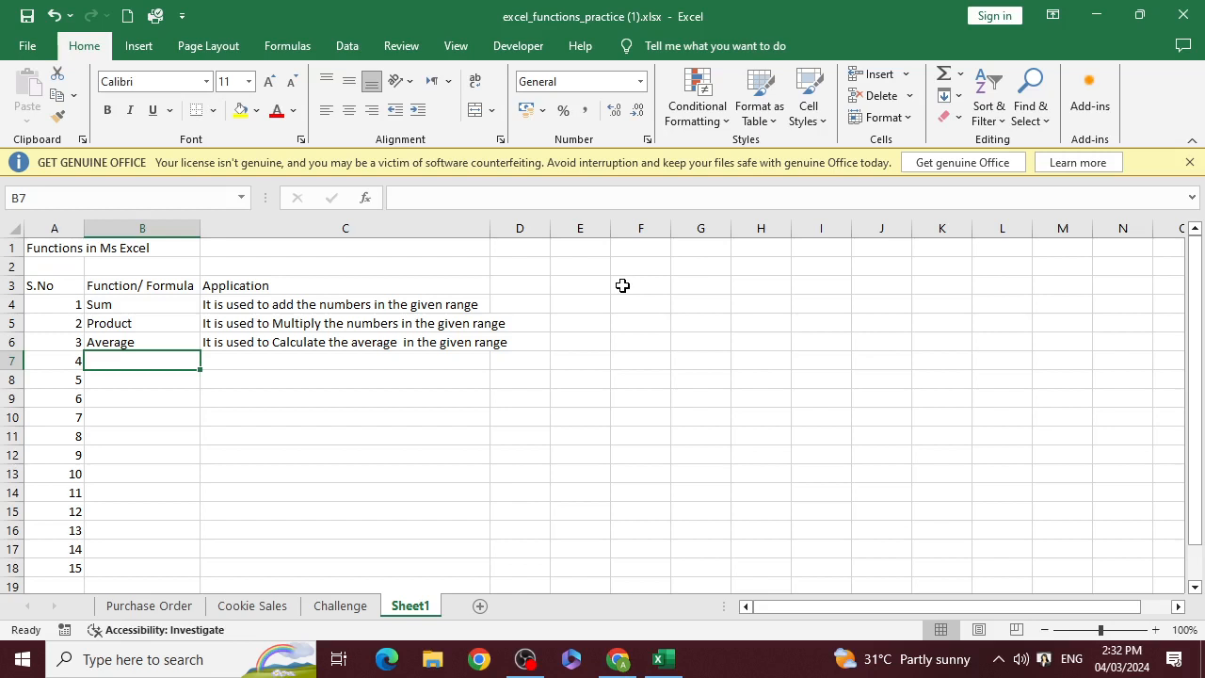
type("Min")
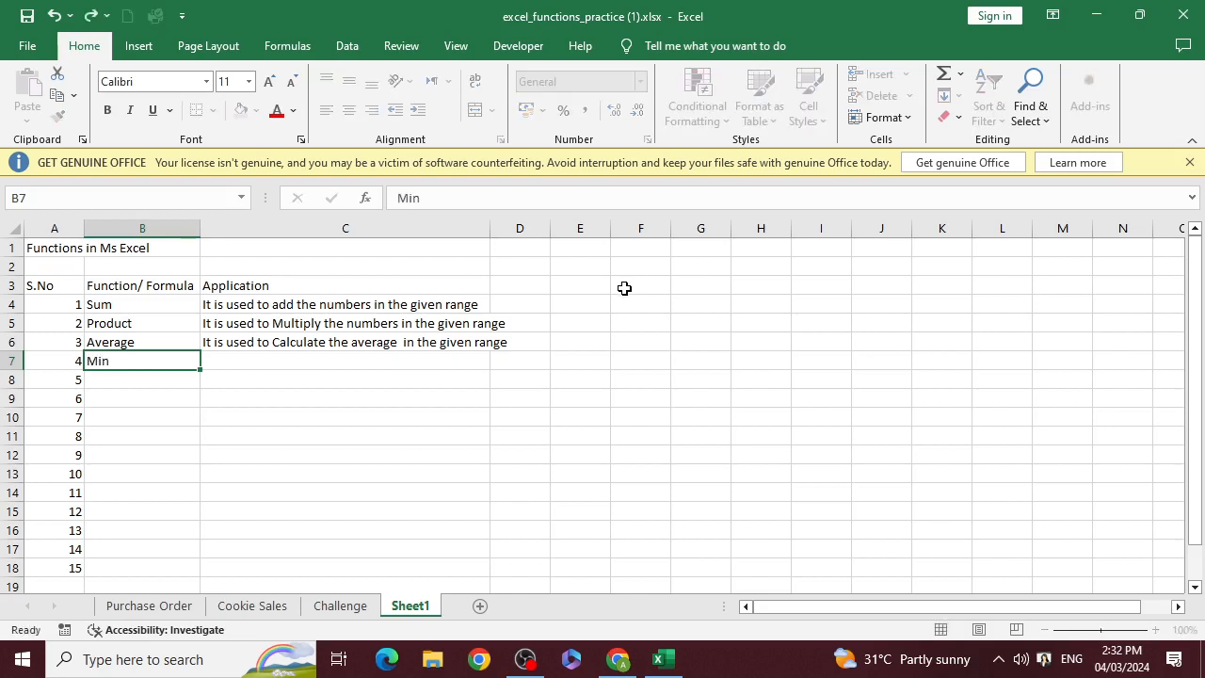
key("Tab")
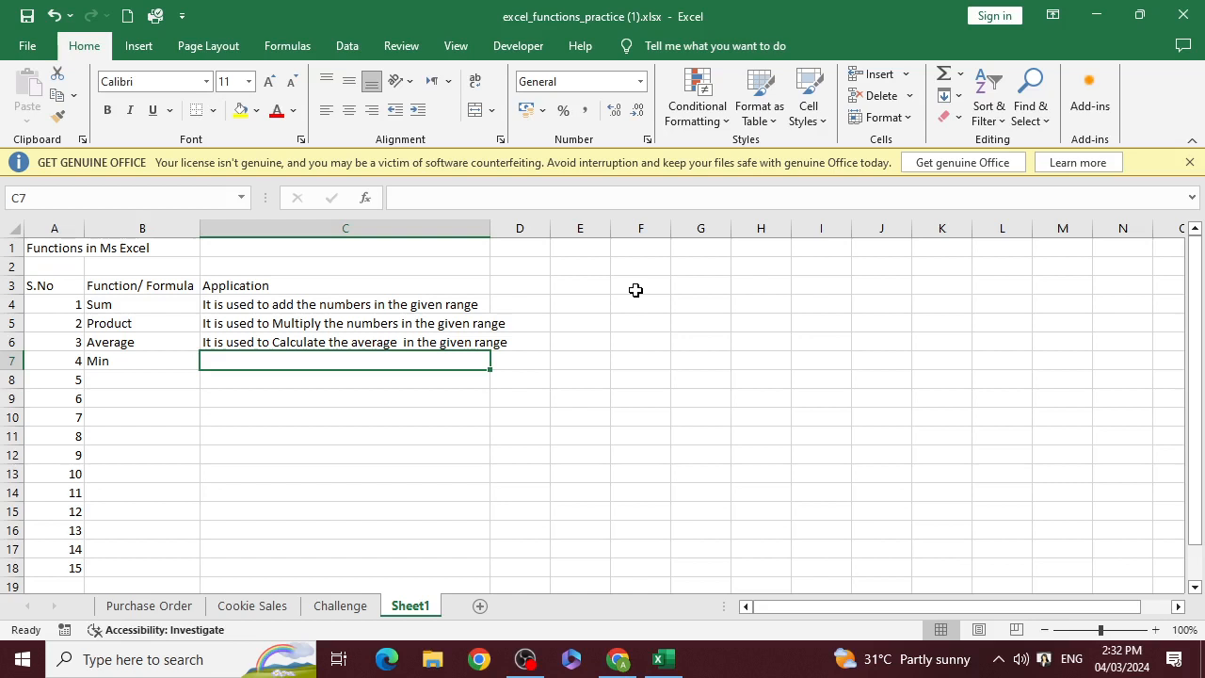
Copy the Average description from C6 into C7 beside Min
key("Up")
key("ctrl+c")
key("Down")
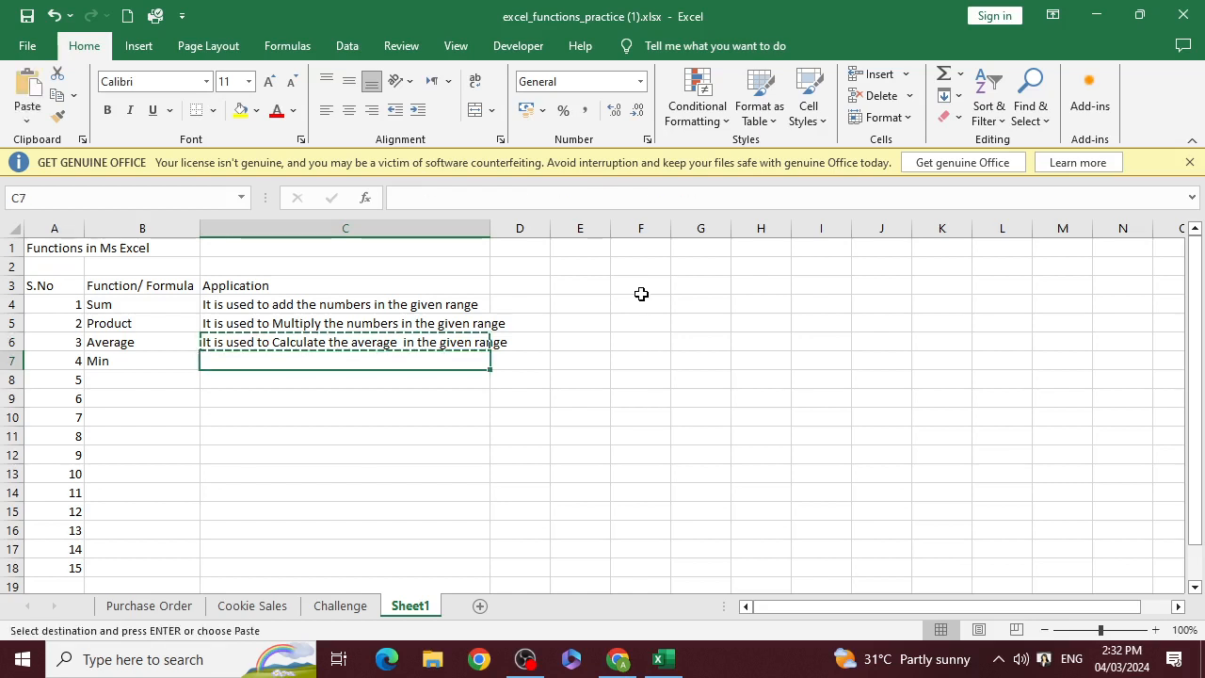
key("ctrl+v")
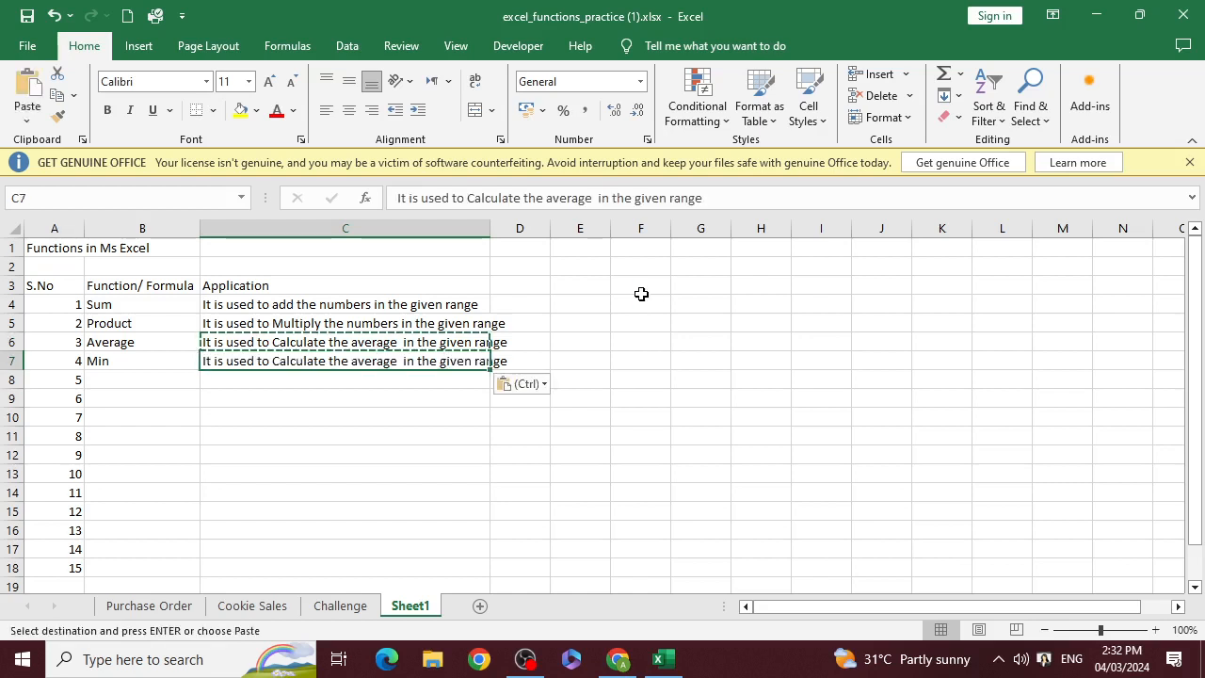
Replace "average" with "least value" in the Min description in C7, remove the extra space, and commit the entry
key("F2")
key("Left")
key("Left")
key("Left")
key("Left")
key("Left")
key("Left")
key("Left")
key("Left")
key("Left")
key("Left")
key("Left")
key("Left")
key("Left")
key("Left")
key("Left")
key("Left")
key("Left")
key("Left")
key("Left")
key("Left")
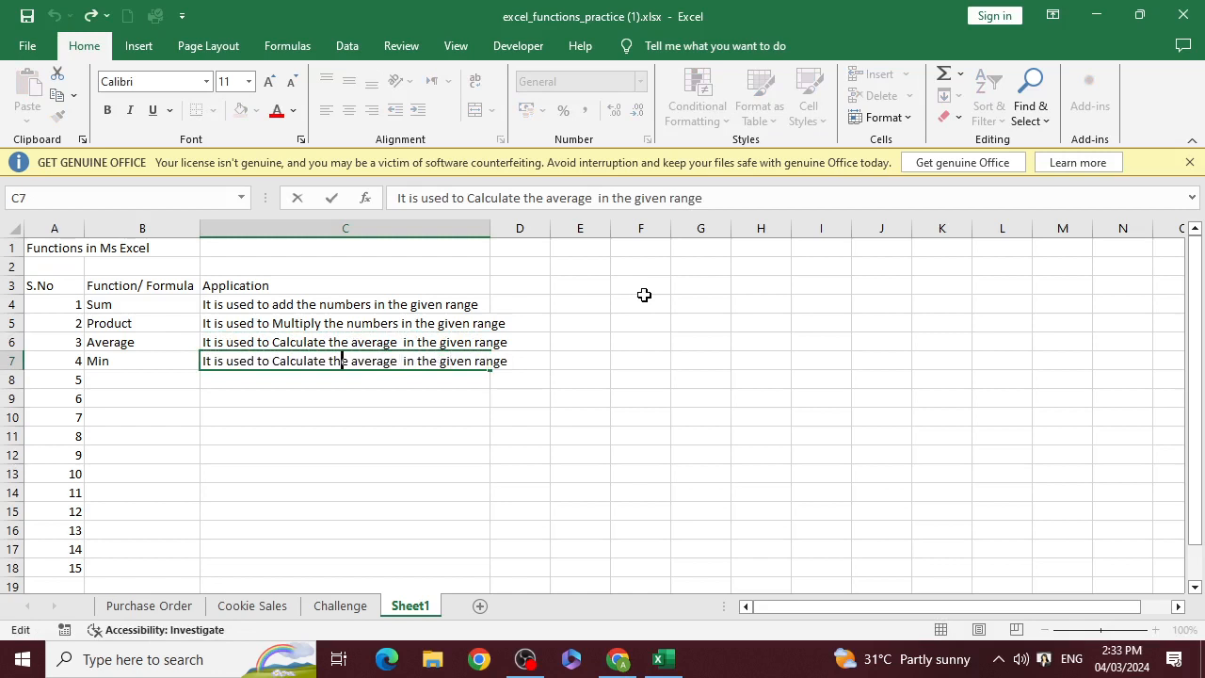
key("Left")
key("Left")
key("Left")
key("Left")
key("Left")
key("Left")
key("Right")
key("Right")
key("Right")
key("Right")
key("Right")
key("Right")
key("Right")
key("Right")
key("Right")
key("Left")
key("shift+Right")
key("shift+Right")
key("shift+Right")
key("shift+Right")
key("shift+Right")
key("shift+Right")
key("shift+Right")
key("shift+Right")
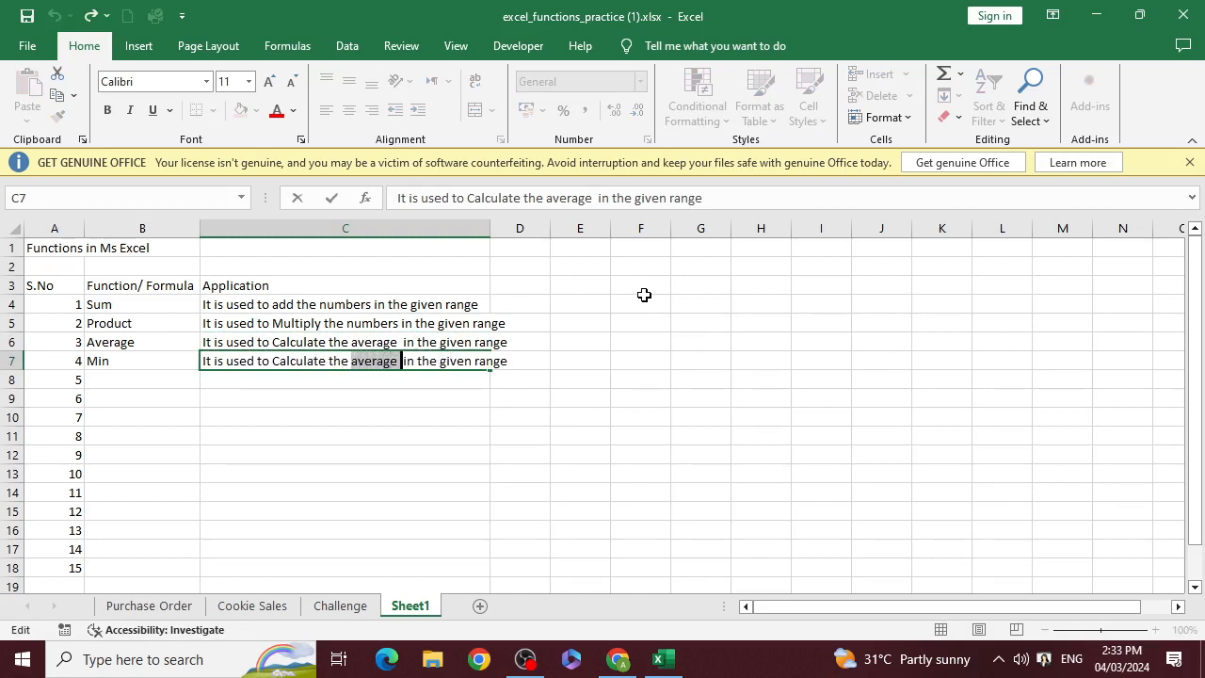
key("shift+Left")
type("least")
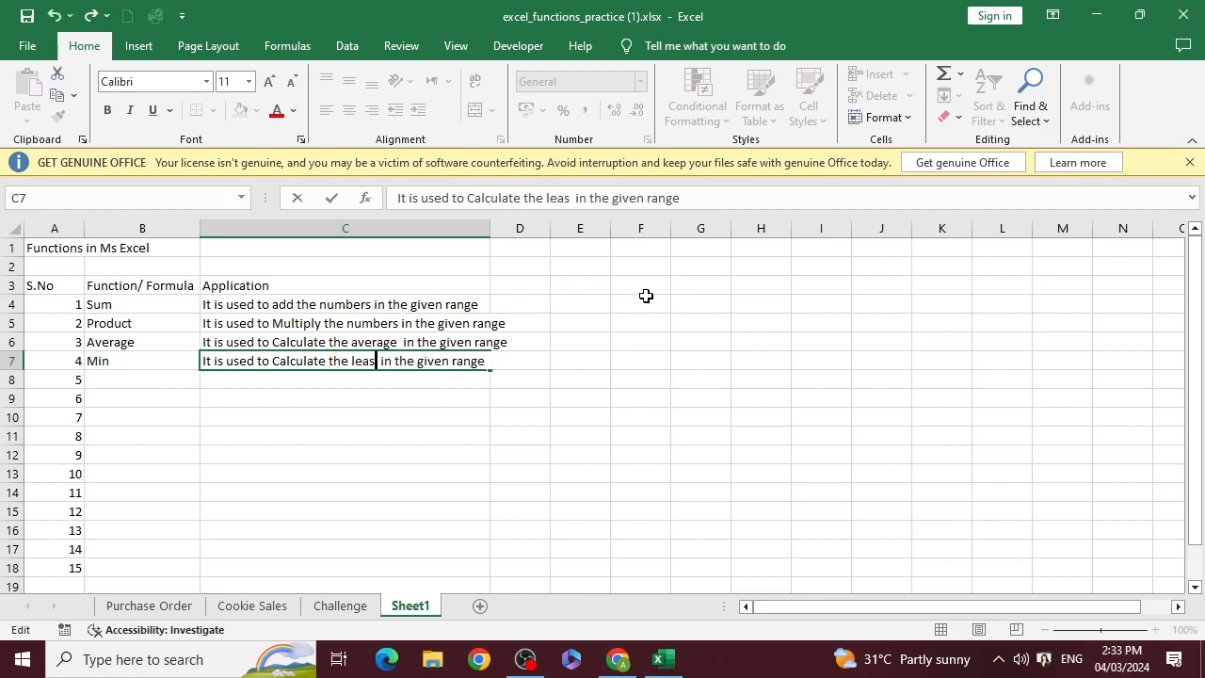
type(" value")
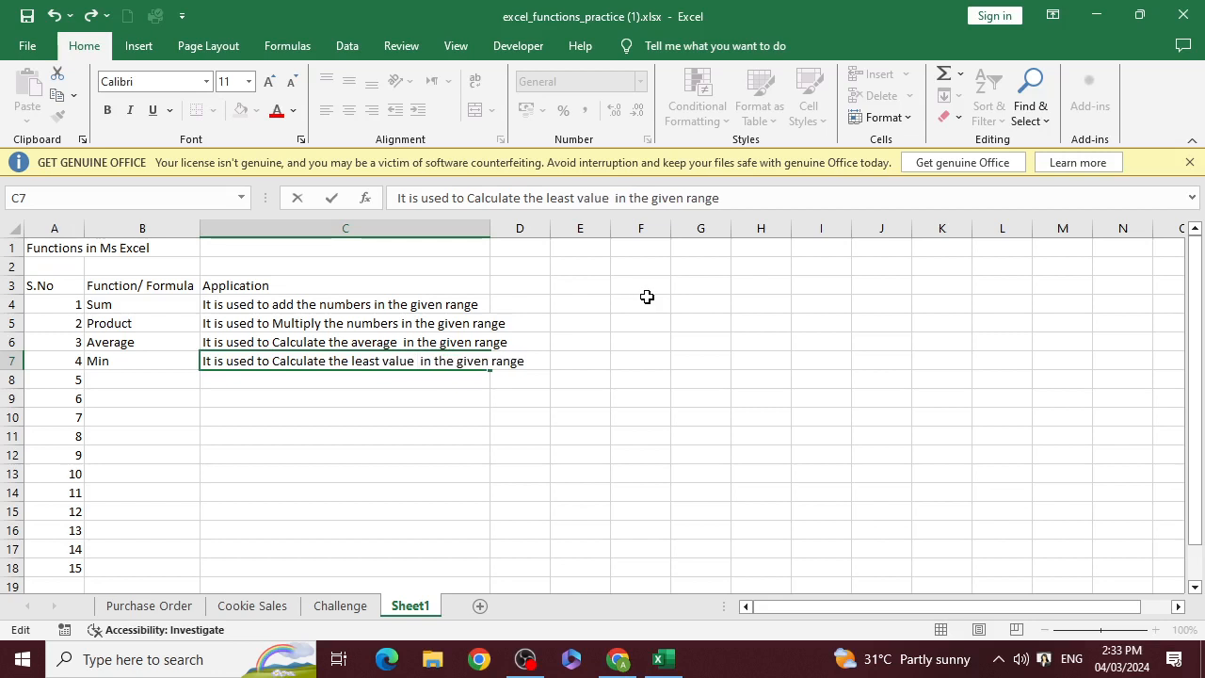
key("BackSpace")
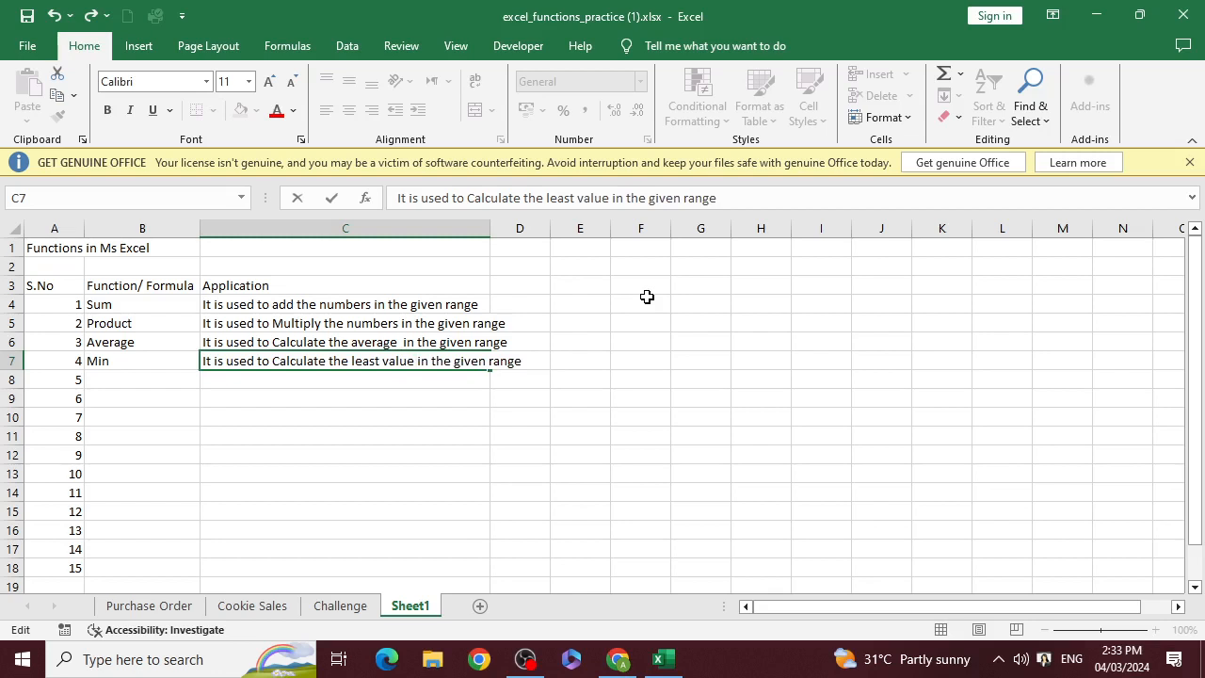
key("Return")
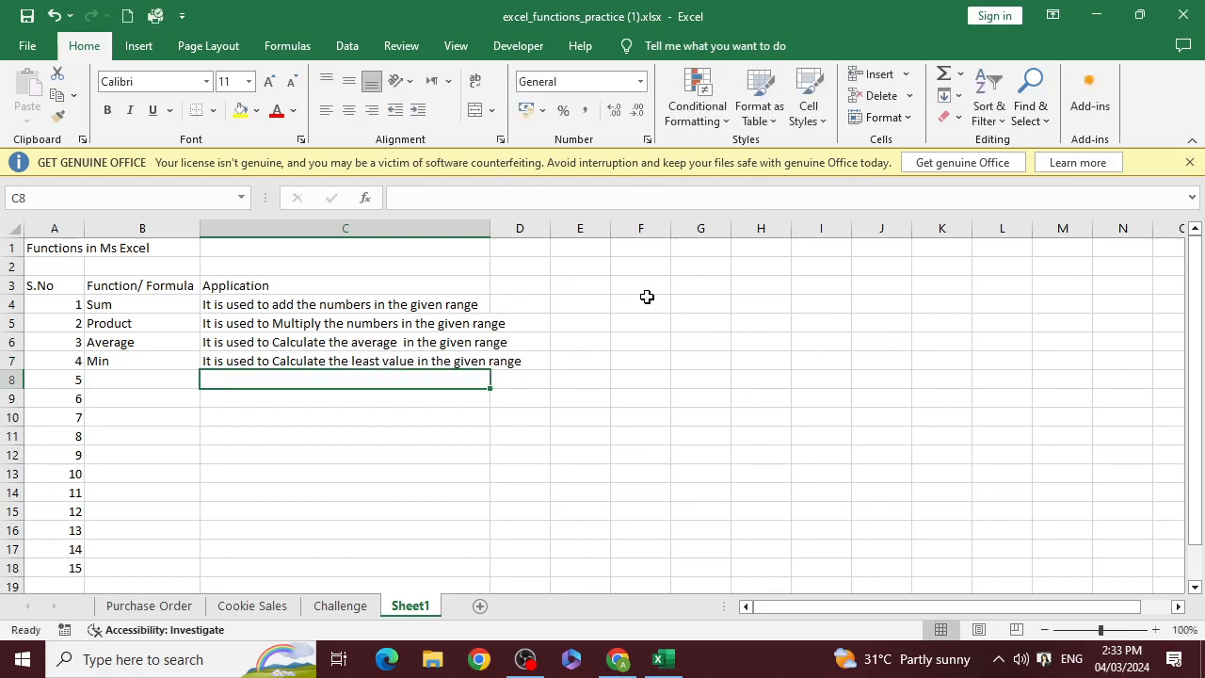
Enter "Max" in cell B8 as the fifth function
key("Left")
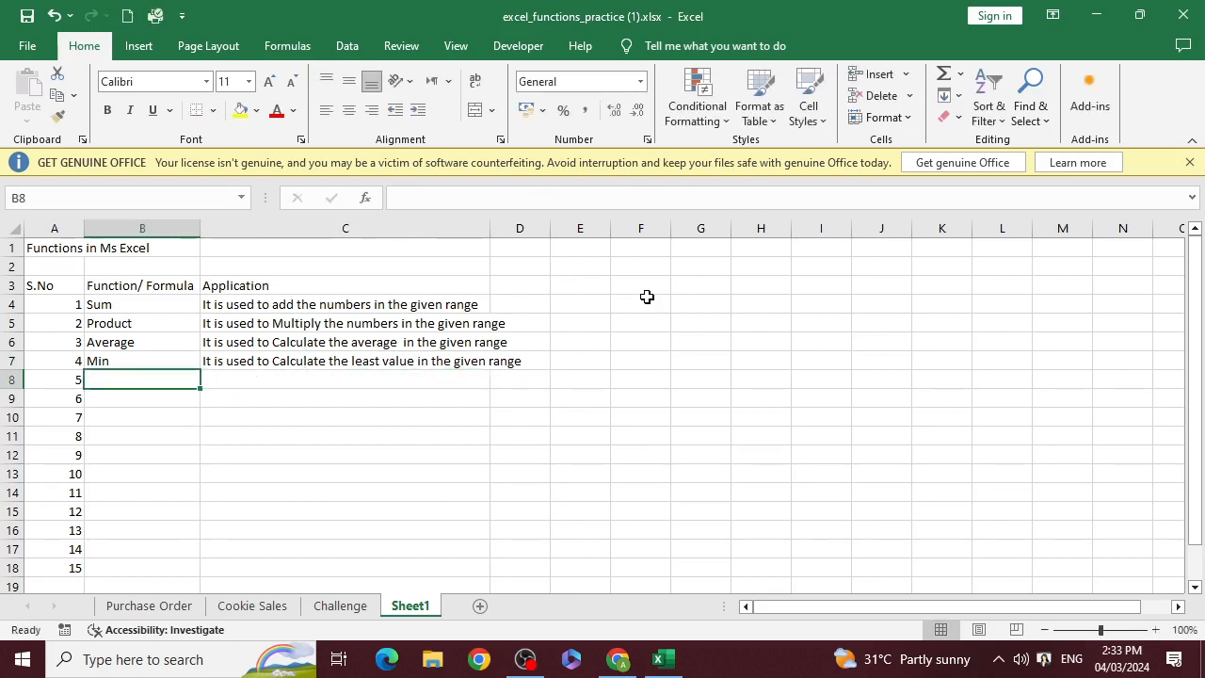
type("Ma")
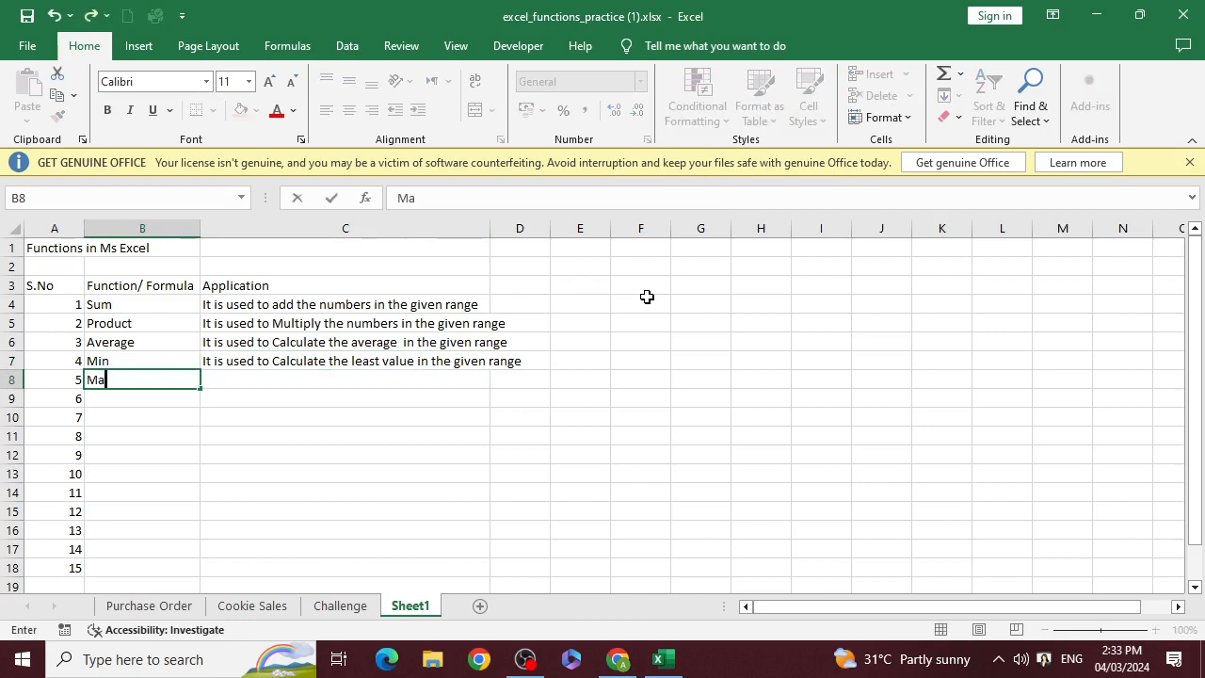
type("x")
key("Tab")
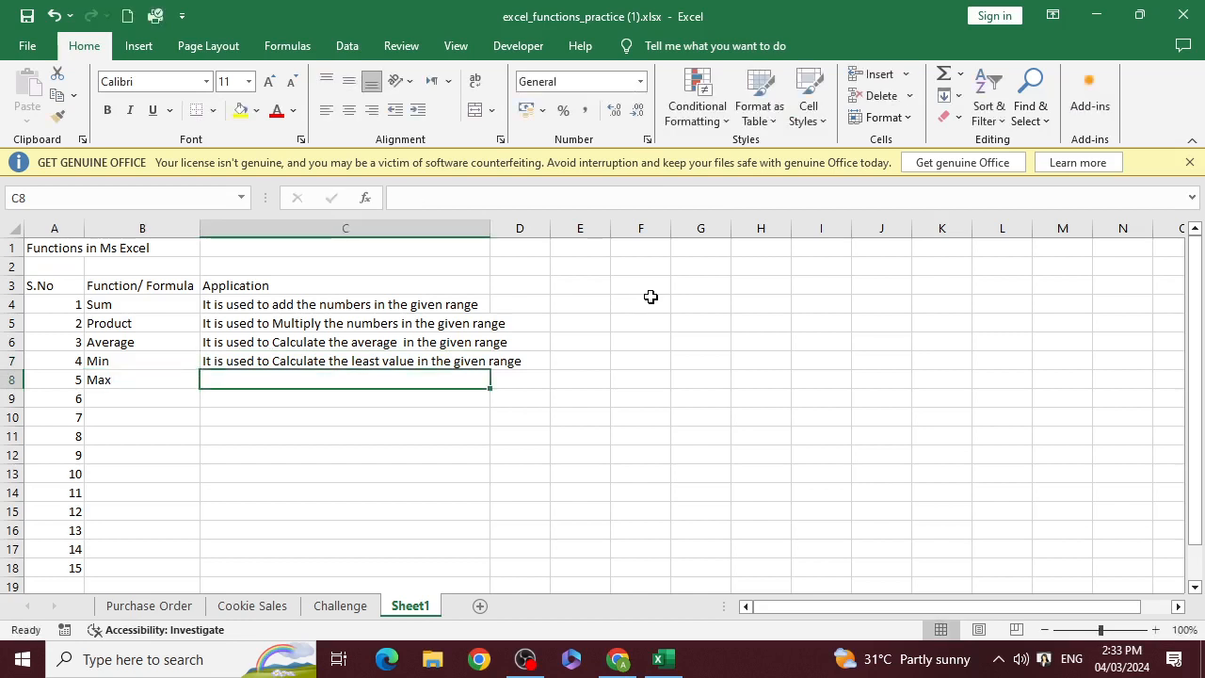
Copy the Min description from C7 into C8 beside Max
key("Up")
key("ctrl+c")
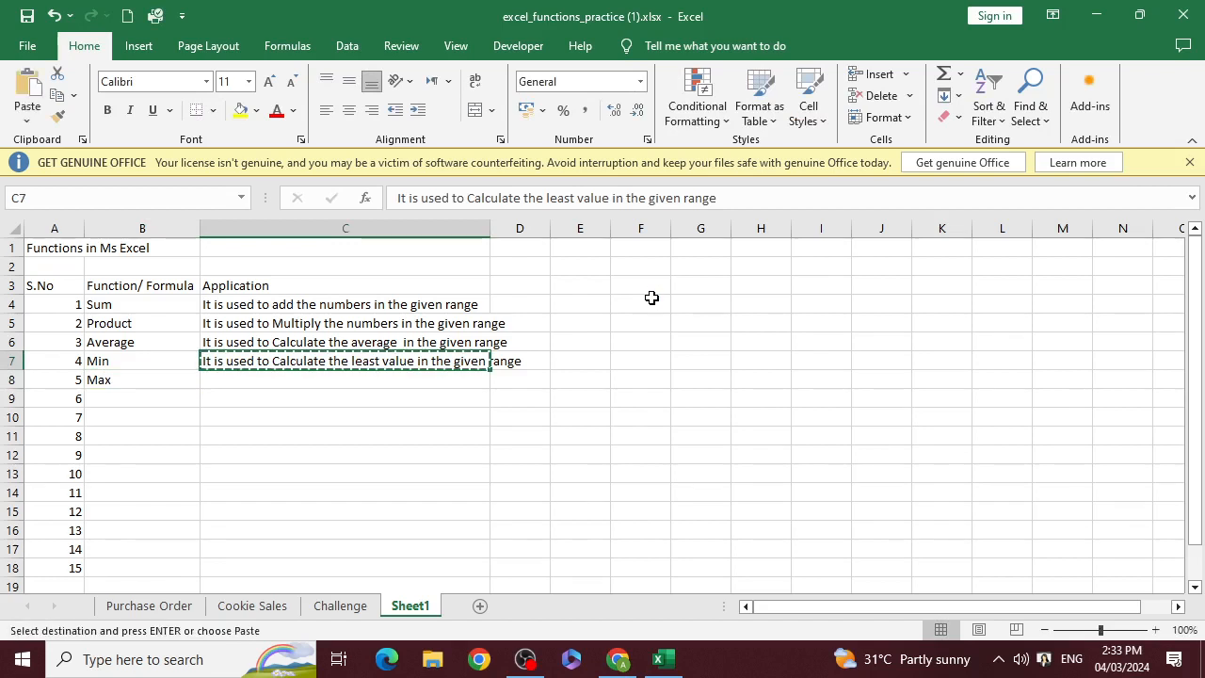
key("Down")
key("ctrl+v")
key("Left")
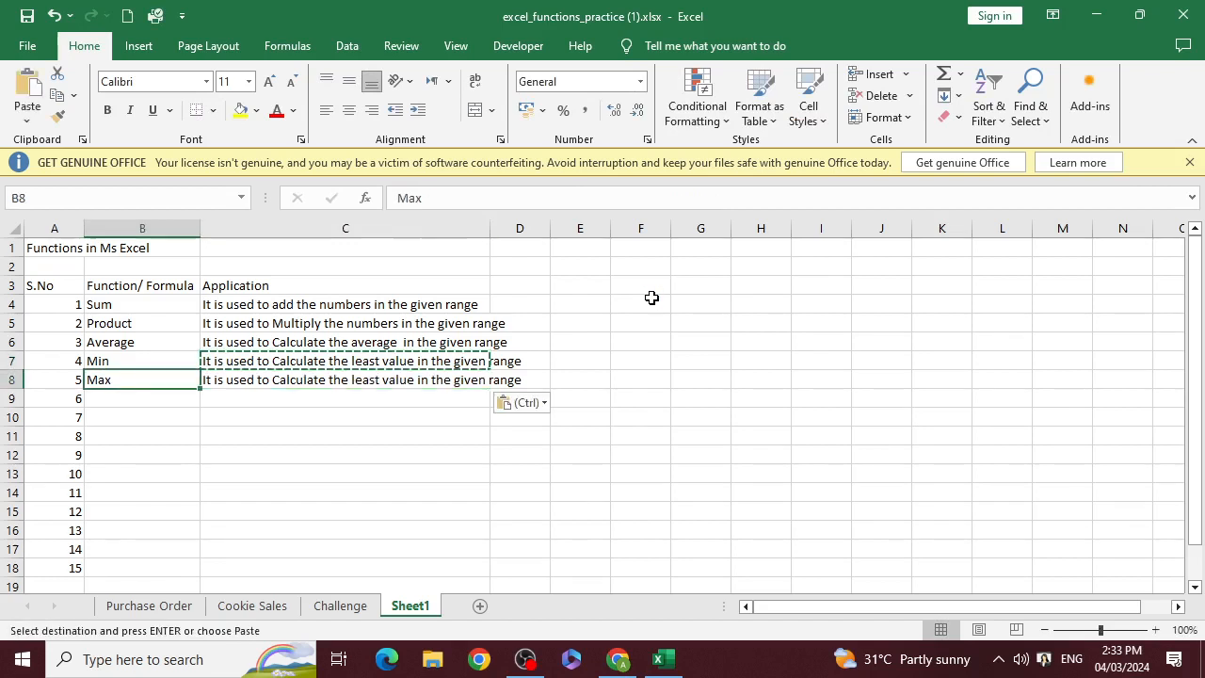
key("Right")
Replace the word "least" with "Max" in the C8 description and commit the entry
key("F2")
key("Left")
key("Left")
key("Left")
key("Left")
key("Left")
key("Left")
key("Left")
key("Left")
key("Left")
key("Left")
key("Left")
key("Left")
key("Left")
key("Left")
key("Left")
key("Left")
key("Left")
key("Left")
key("Left")
key("Left")
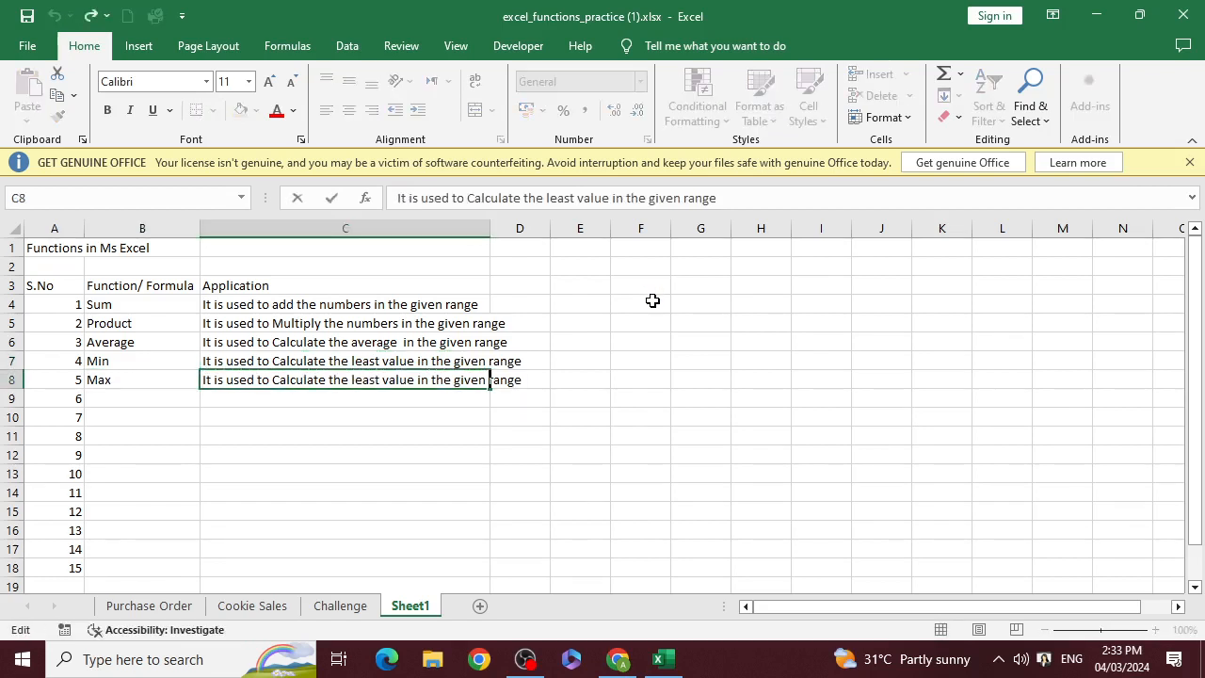
key("shift+Left")
key("shift+Left")
key("shift+Left")
key("shift+Left")
key("shift+Left")
type("Max")
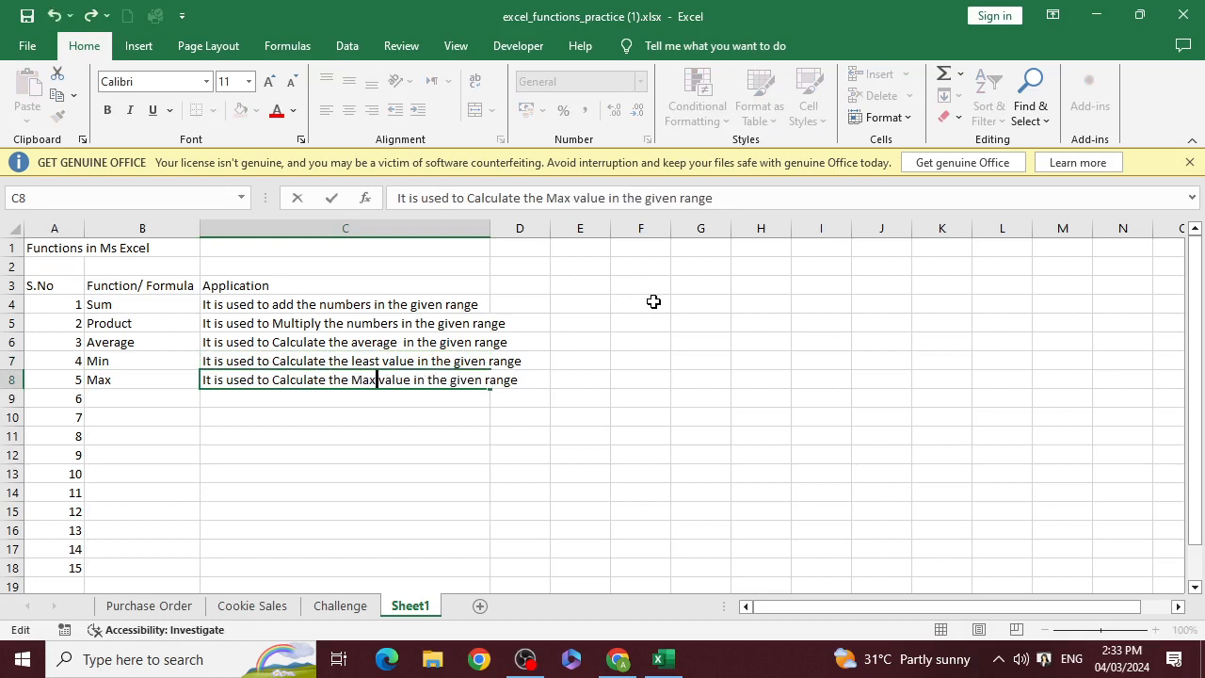
key("Return")
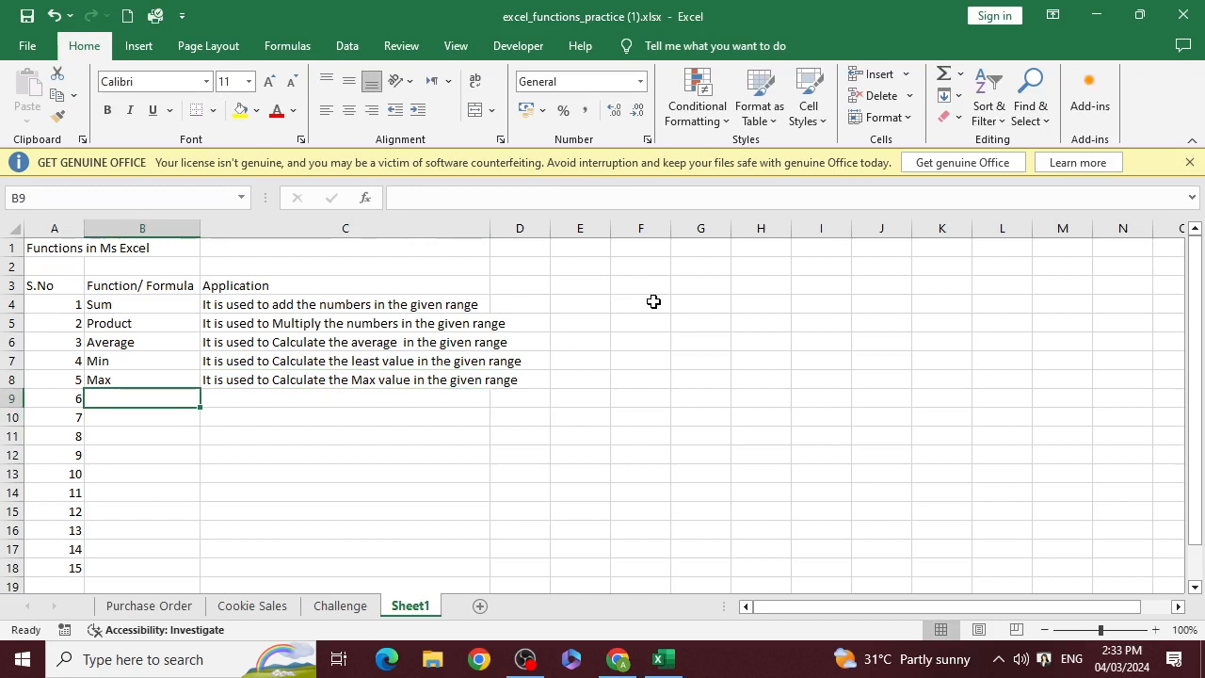
Enter "Large" in cell B9 as the sixth function
type("Large")
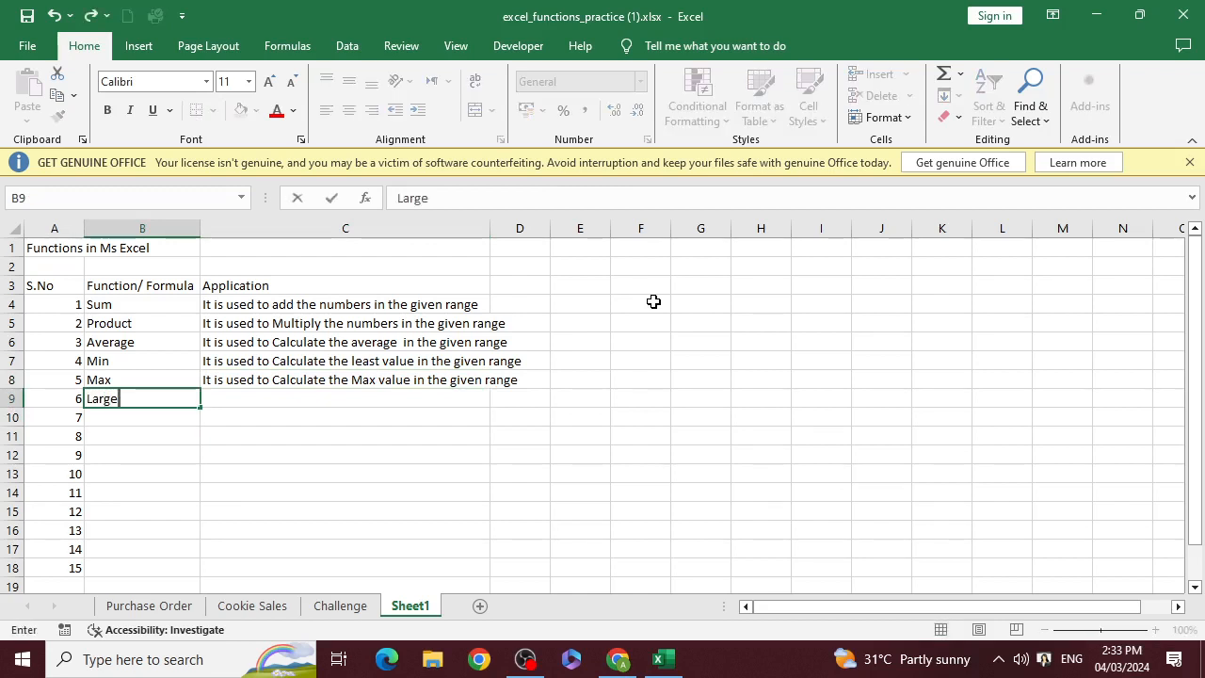
key("Tab")
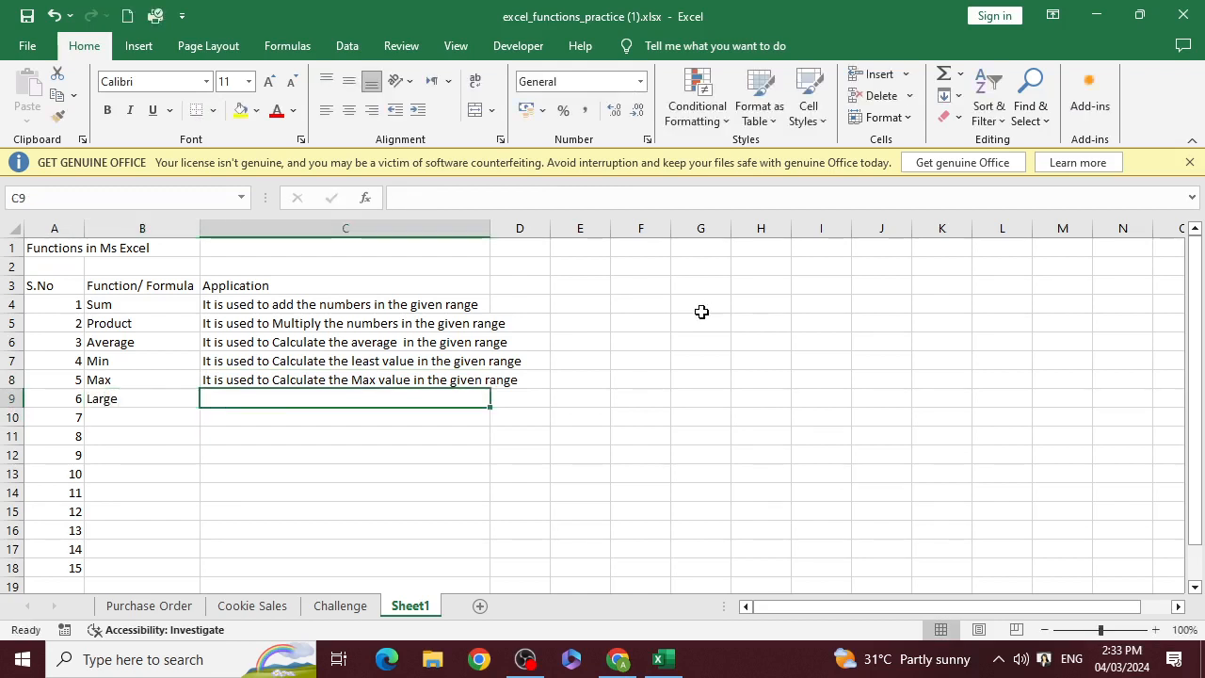
type("it")
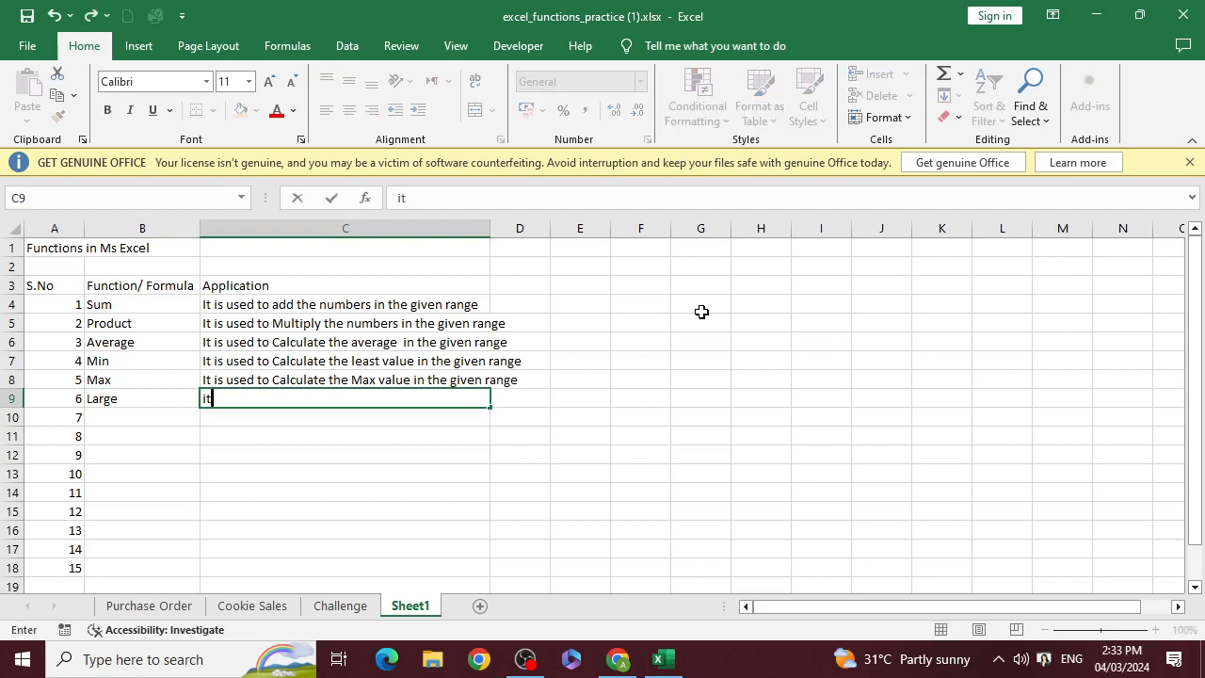
key("BackSpace")
key("BackSpace")
key("Left")
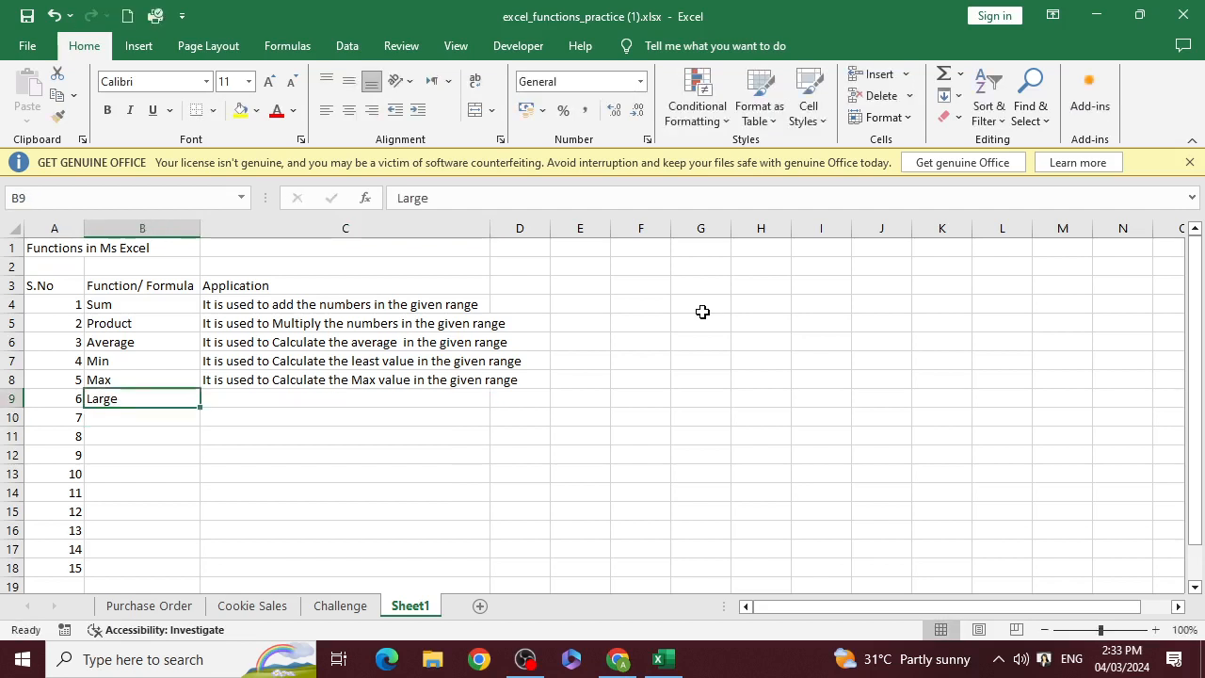
Copy the Max description from C8 into C9 beside Large
key("Up")
key("Right")
key("ctrl+c")
key("Down")
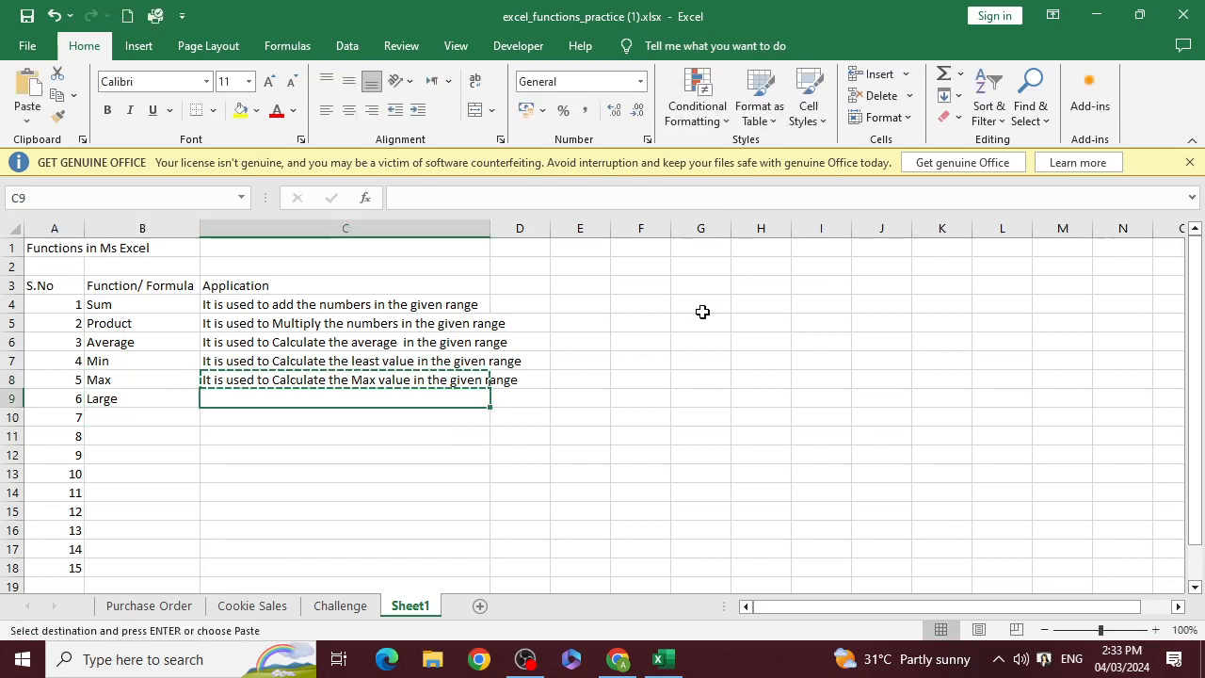
key("ctrl+v")
key("Down")
key("Up")
Replace "Max value" with "Rank" in the Large description in C9, keeping single spaces around it, and commit the entry
key("F2")
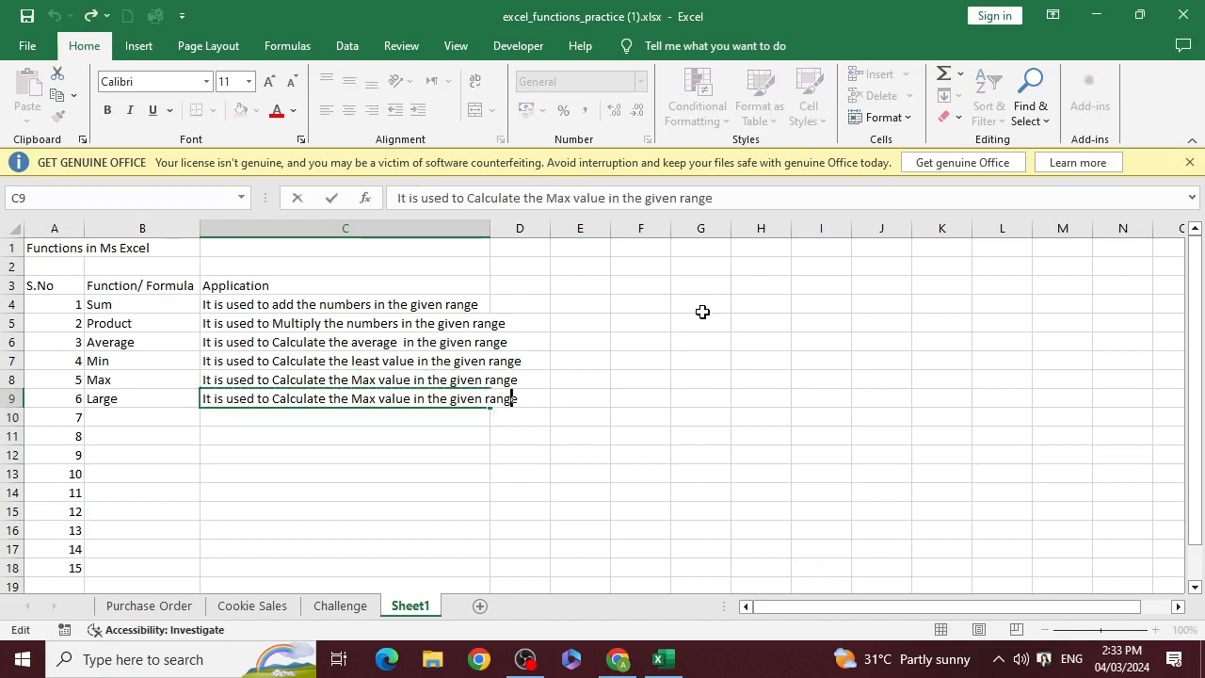
key("Left")
key("Left")
key("Left")
key("Left")
key("Left")
key("Left")
key("Left")
key("Left")
key("Left")
key("Left")
key("Left")
key("Left")
key("Left")
key("Left")
key("Left")
key("Left")
key("Left")
key("Left")
key("Left")
key("Left")
key("Right")
key("Right")
key("Right")
key("Right")
key("Right")
key("Right")
key("Right")
key("shift+Right")
key("shift+Right")
key("shift+Right")
key("shift+Right")
key("shift+Right")
key("shift+Right")
key("shift+Right")
key("shift+Right")
key("shift+Right")
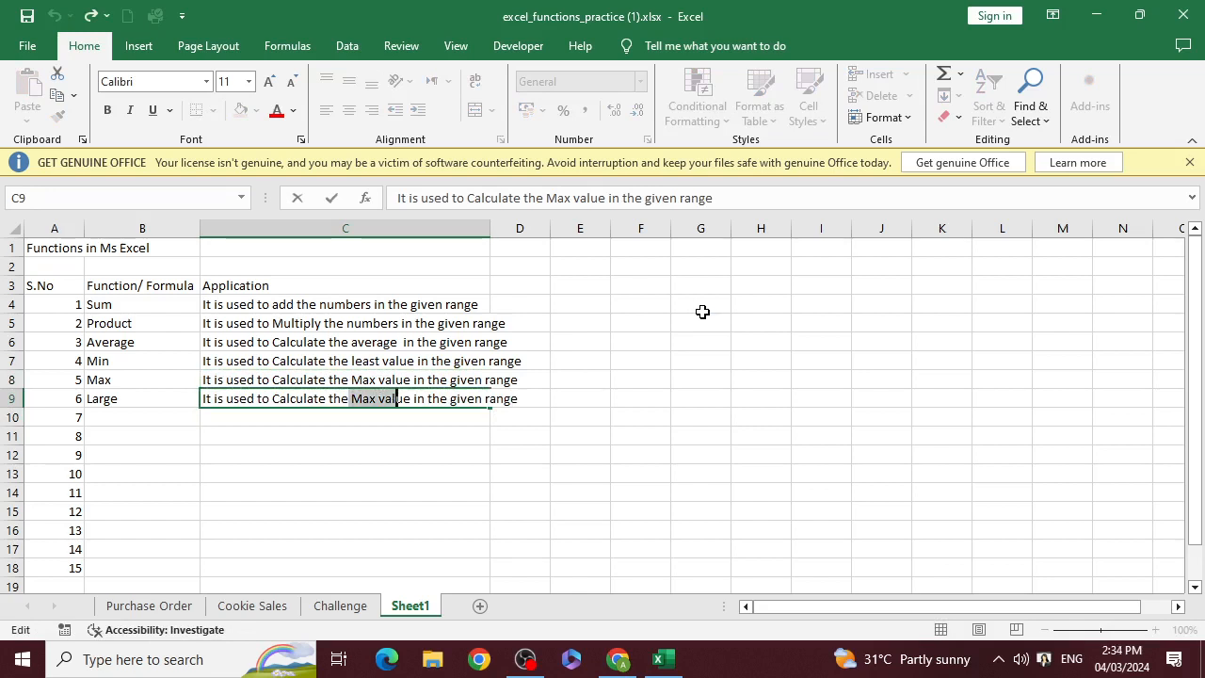
type("Rank")
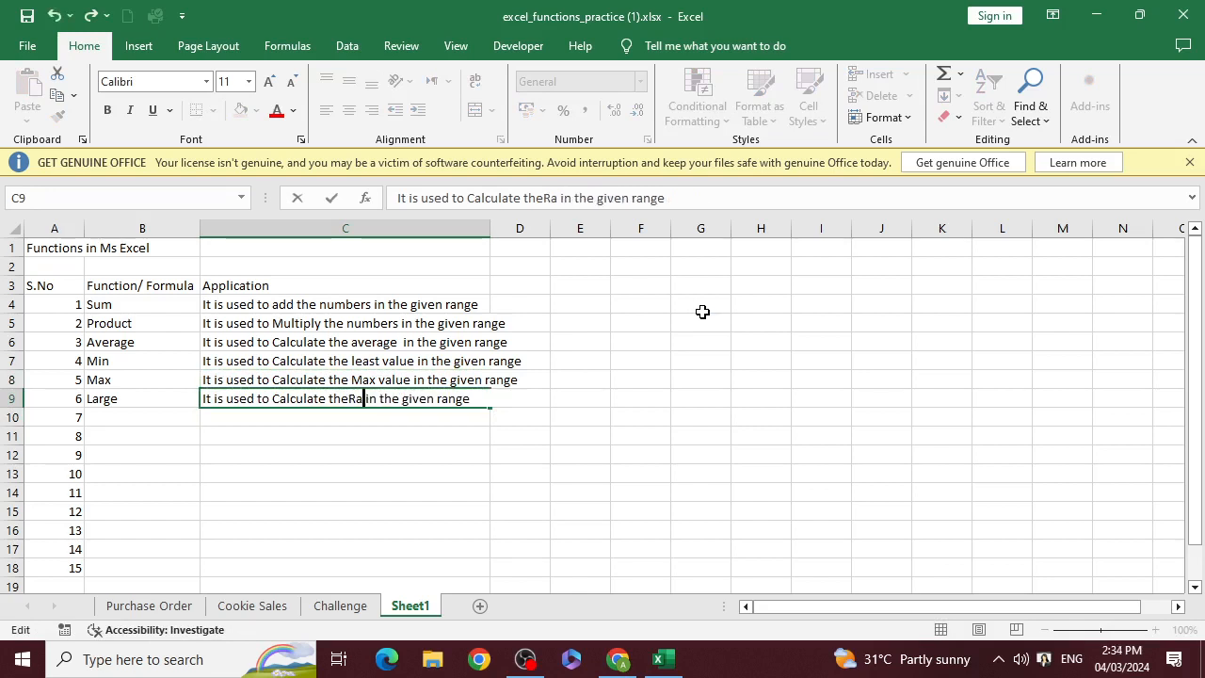
key("BackSpace")
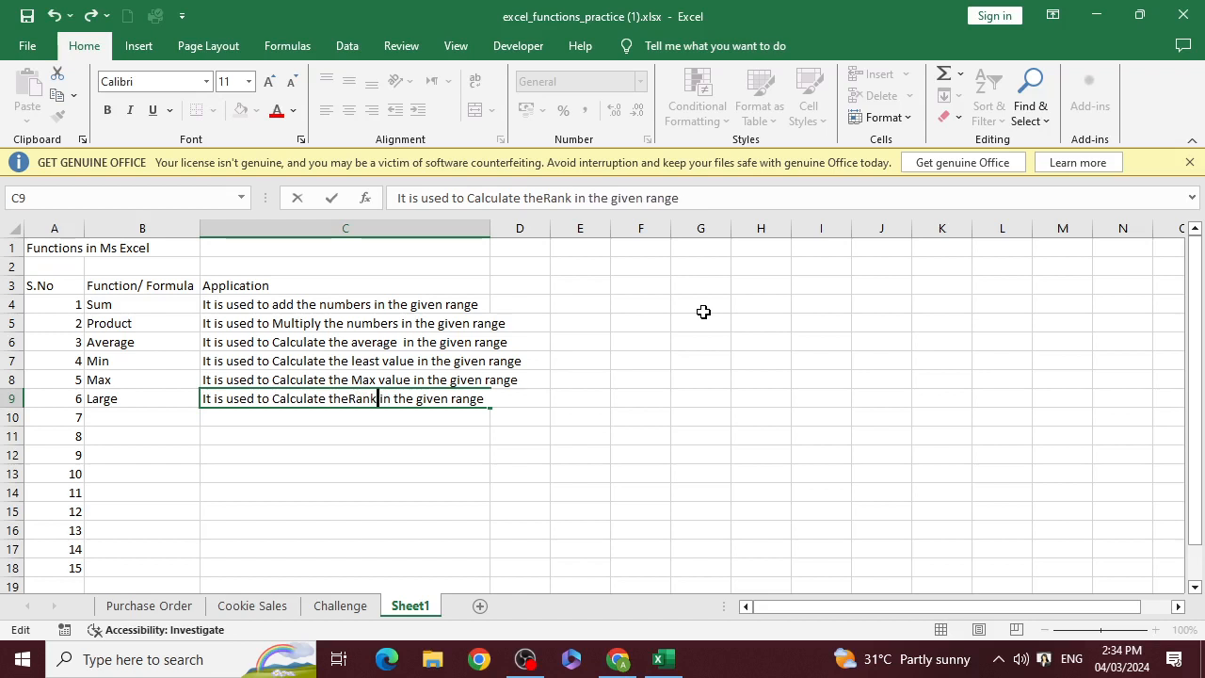
key("Left")
key("Left")
key("Left")
key("Left")
key("Return")
Widen column C so that the longest Application description fits inside it
key("Left")
key("Up")
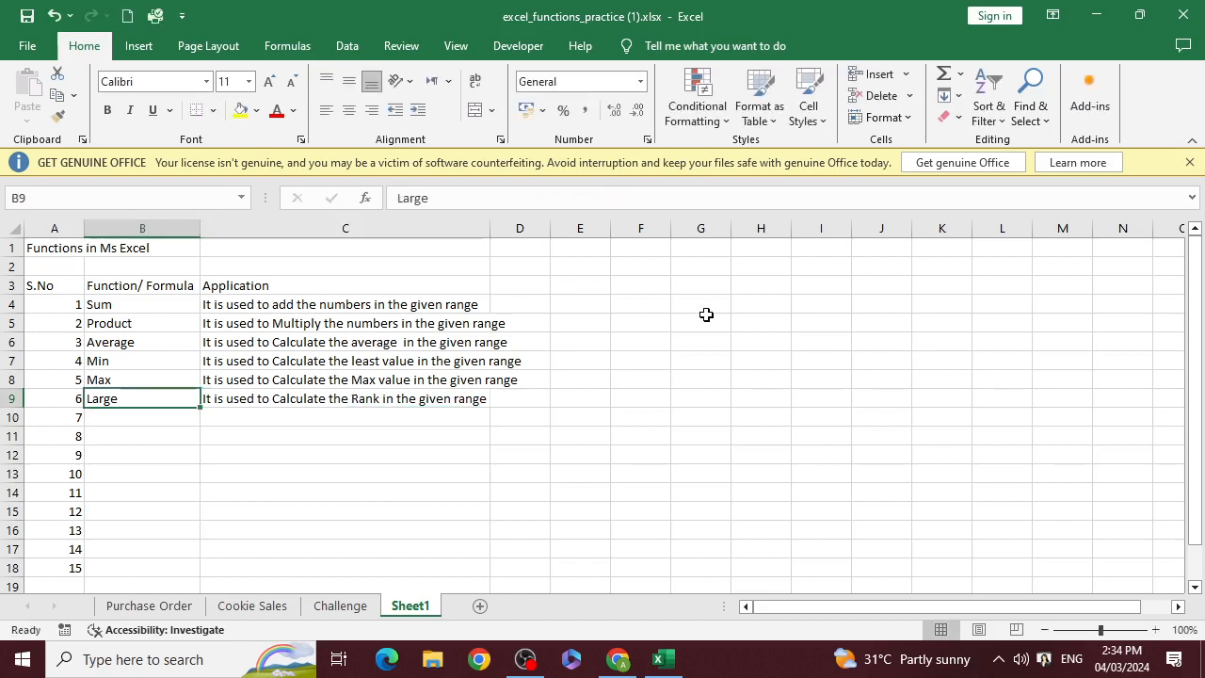
key("Down")
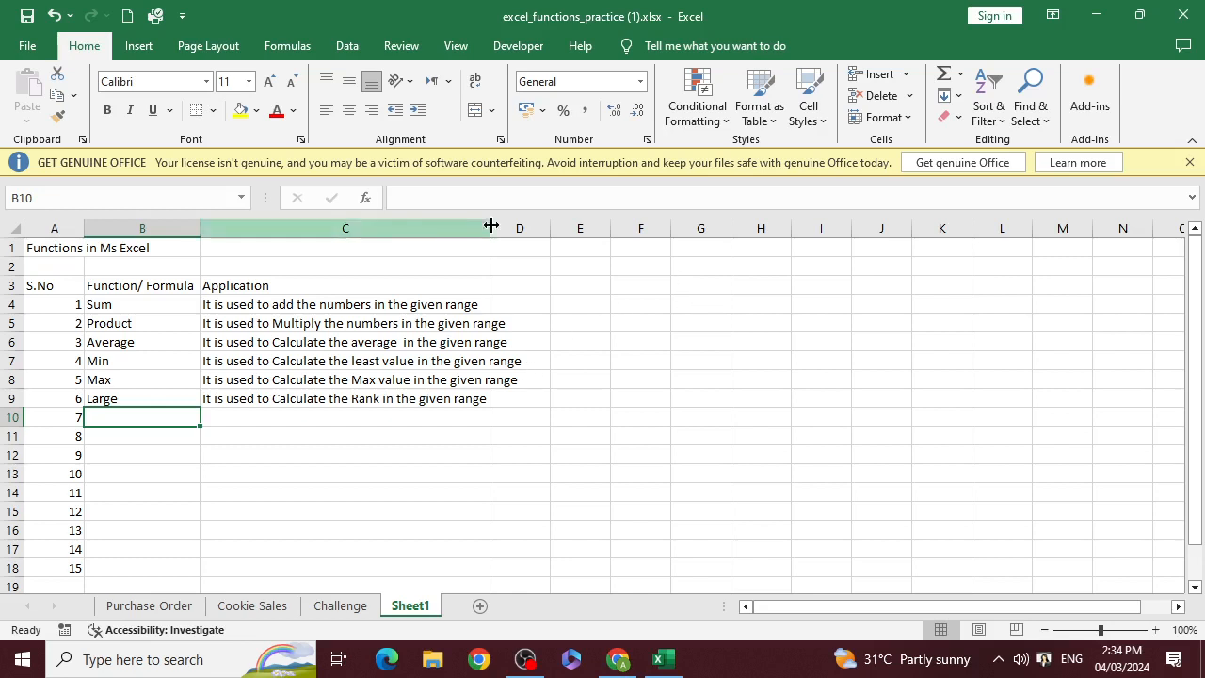
left_click_drag(489, 228, 534, 228)
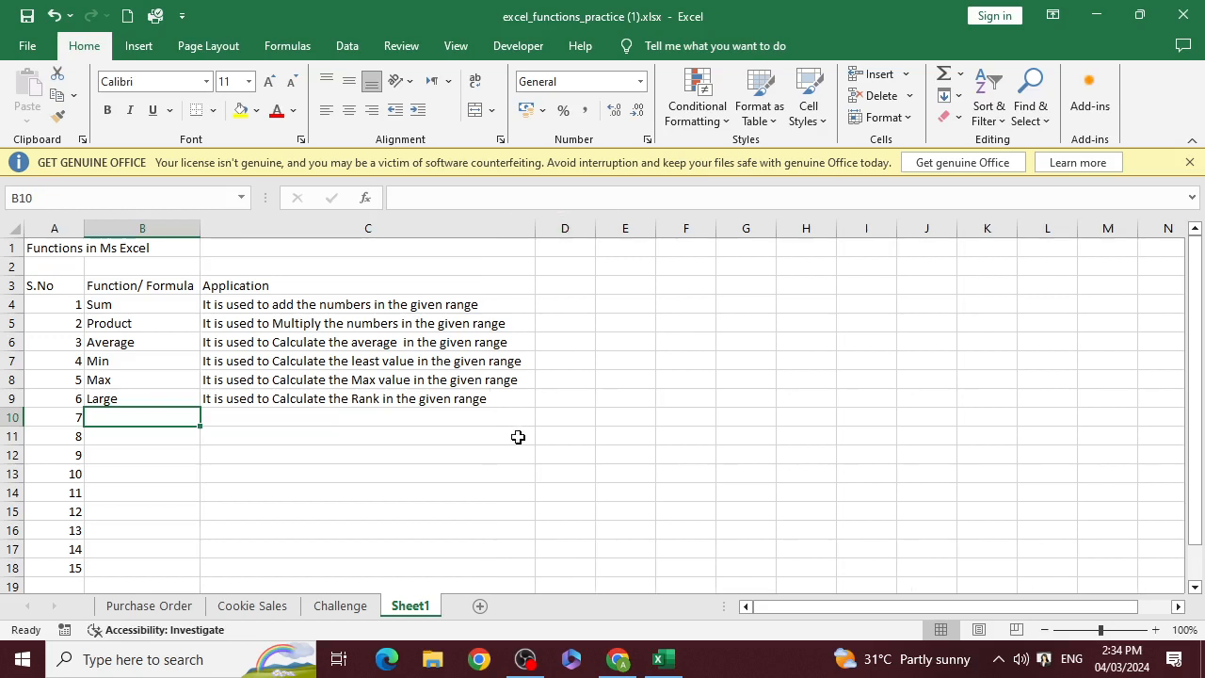
left_click(504, 410)
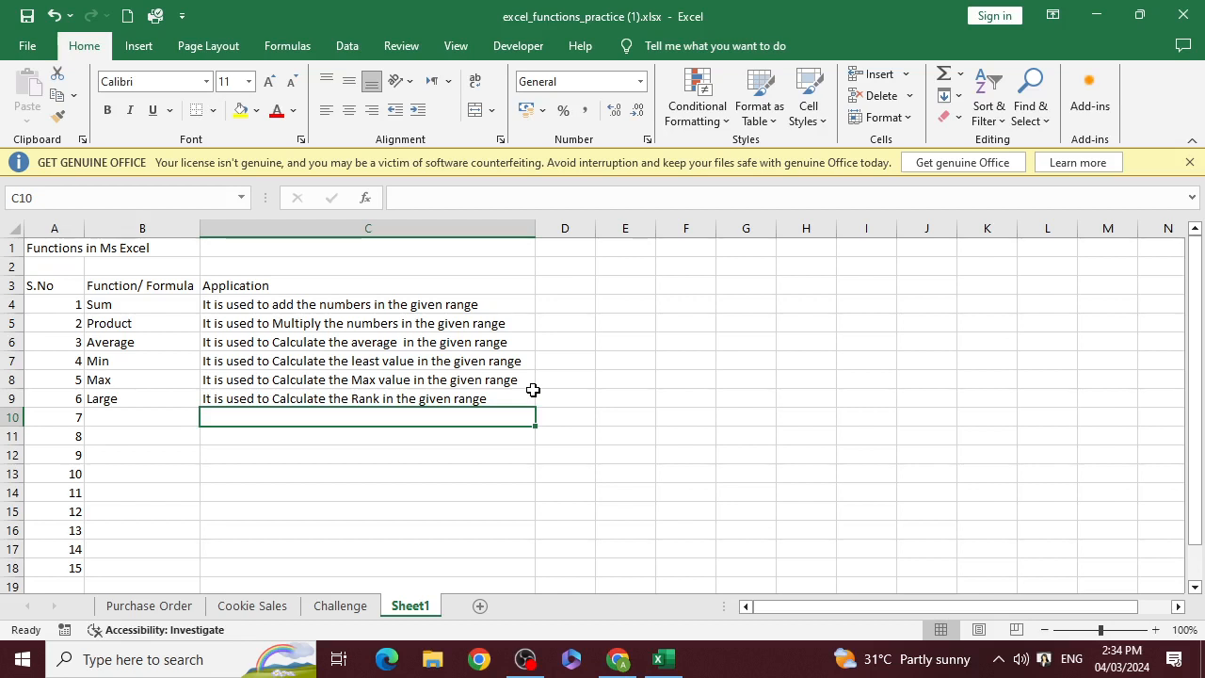
Enter "Count" in cell B10 as the seventh function
key("Left")
type("C")
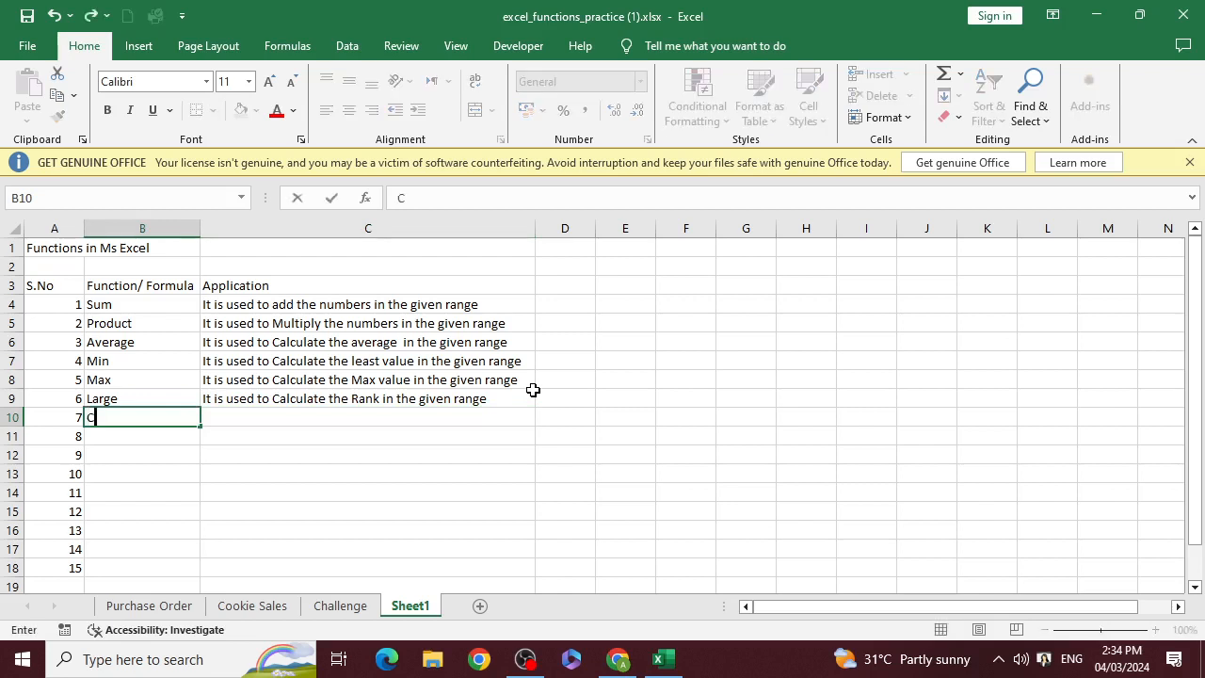
type("ount")
left_click(317, 419)
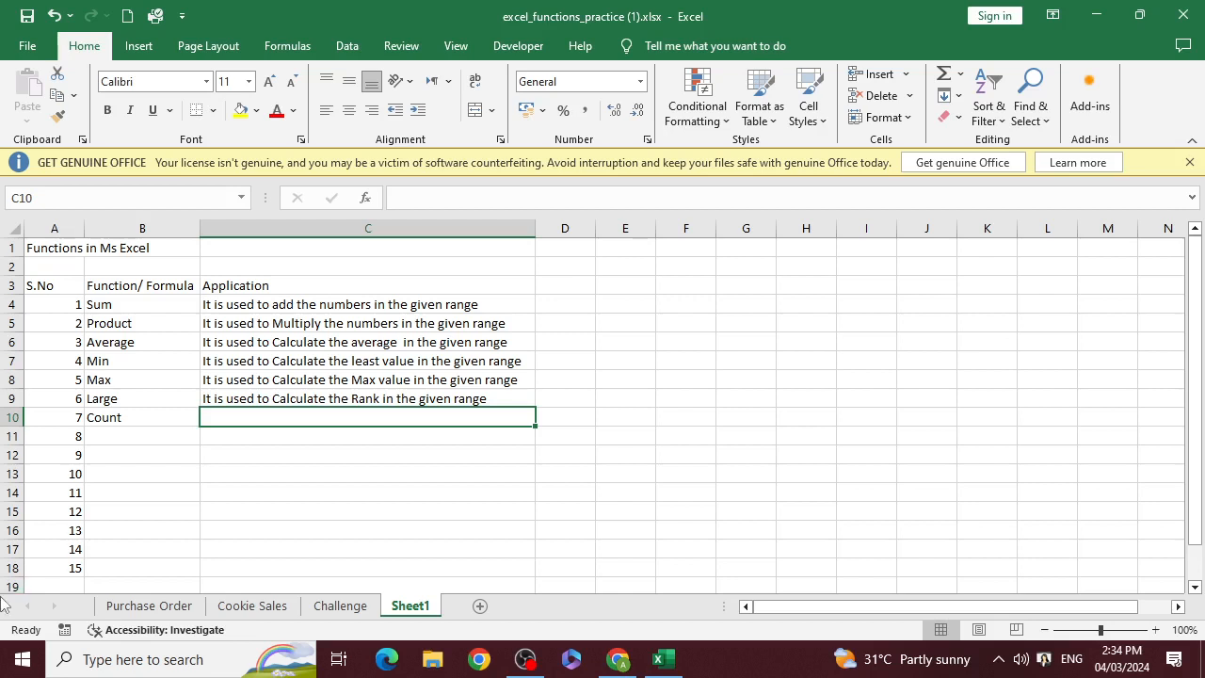
Copy the Large description from C9 into C10 beside Count
key("Up")
key("ctrl+c")
key("Down")
key("ctrl+v")
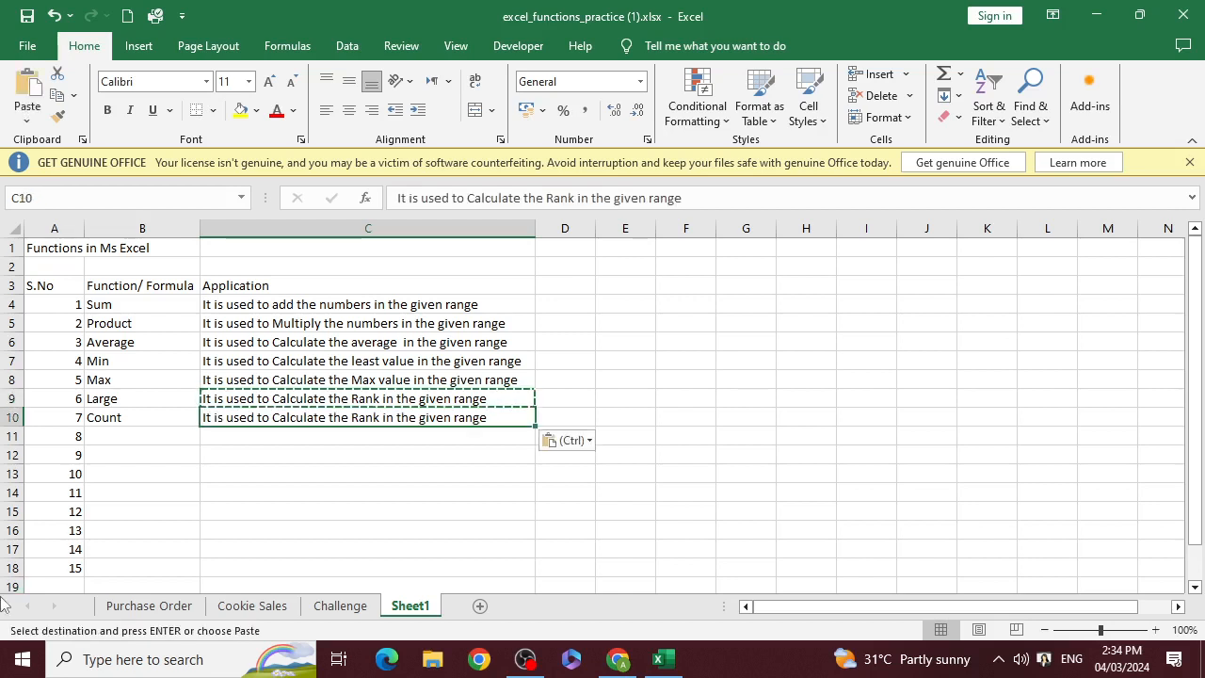
key("Left")
key("Right")
Replace "Calculate the Rank" with "count" in the Count description in C10
key("F2")
key("Left")
key("Left")
key("Left")
key("Left")
key("Left")
key("Left")
key("Left")
key("Left")
key("Left")
key("Left")
key("Left")
key("Left")
key("Left")
key("Left")
key("Left")
key("Left")
key("Left")
key("Left")
key("Left")
key("Left")
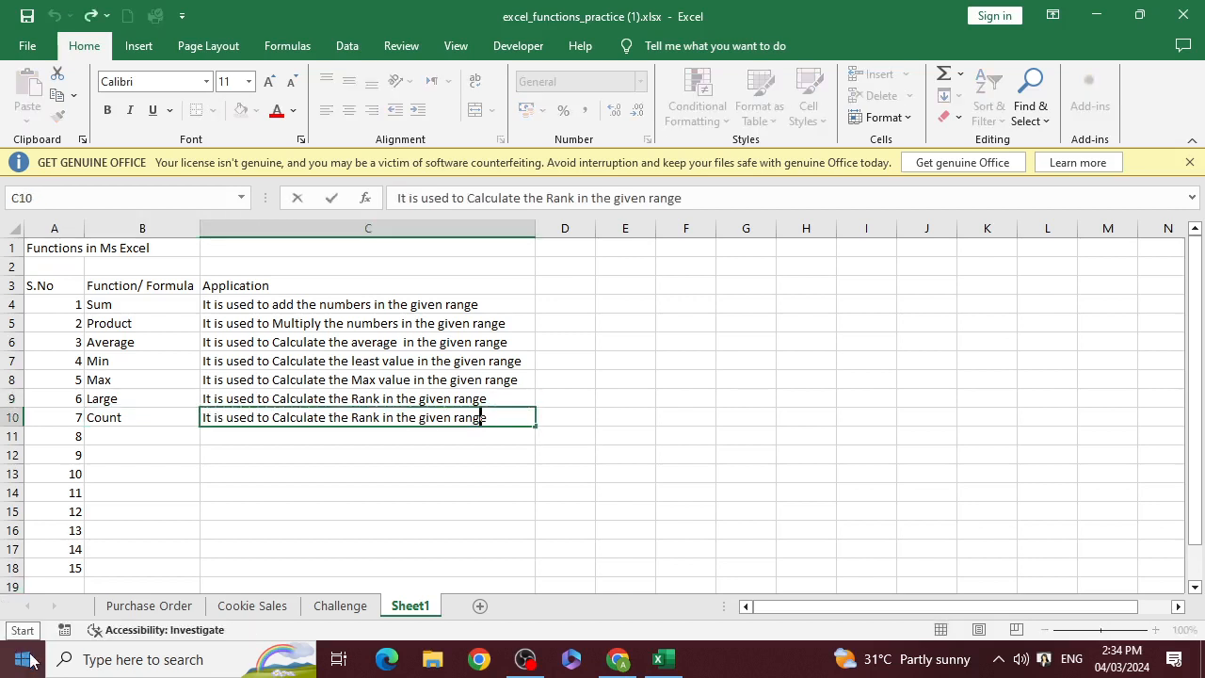
key("Left")
key("Left")
key("Left")
key("Left")
key("Left")
key("Left")
key("Left")
key("Left")
key("Left")
key("Left")
key("shift+Right")
key("shift+Right")
key("shift+Right")
key("shift+Right")
key("shift+Right")
key("shift+Right")
key("shift+Right")
key("shift+Right")
key("shift+Right")
key("shift+Right")
key("shift+Right")
key("shift+Right")
key("shift+Right")
key("shift+Right")
key("shift+Right")
key("shift+Right")
key("shift+Right")
key("shift+Right")
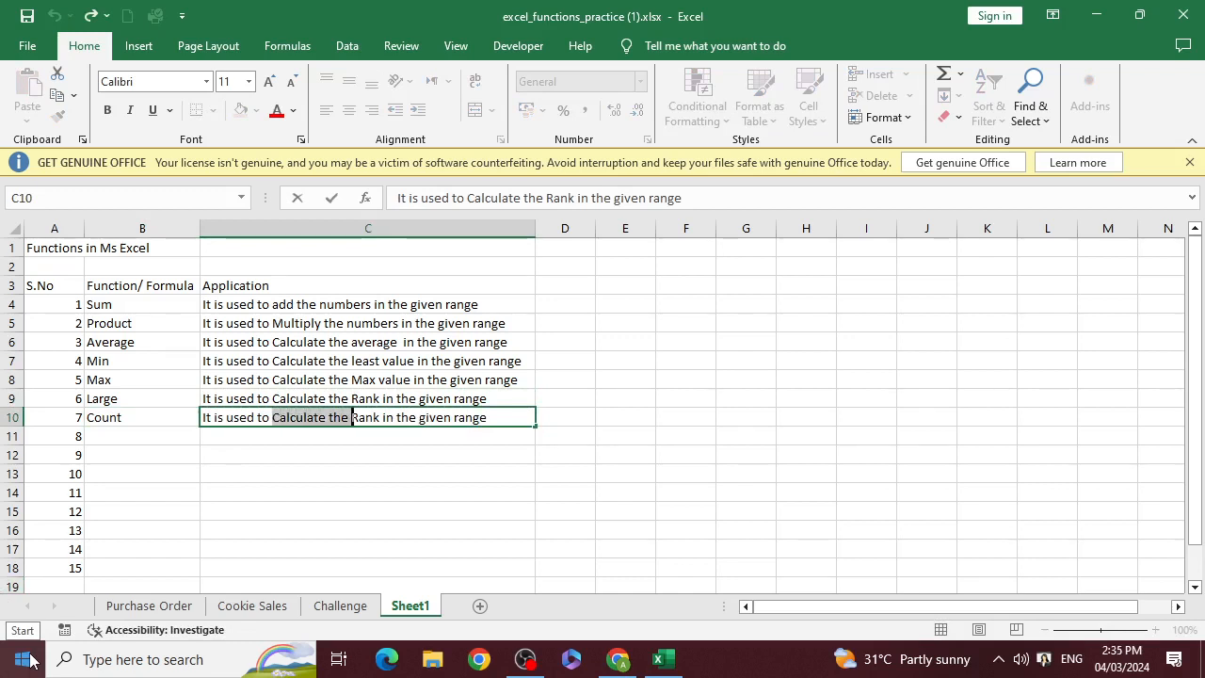
type("c")
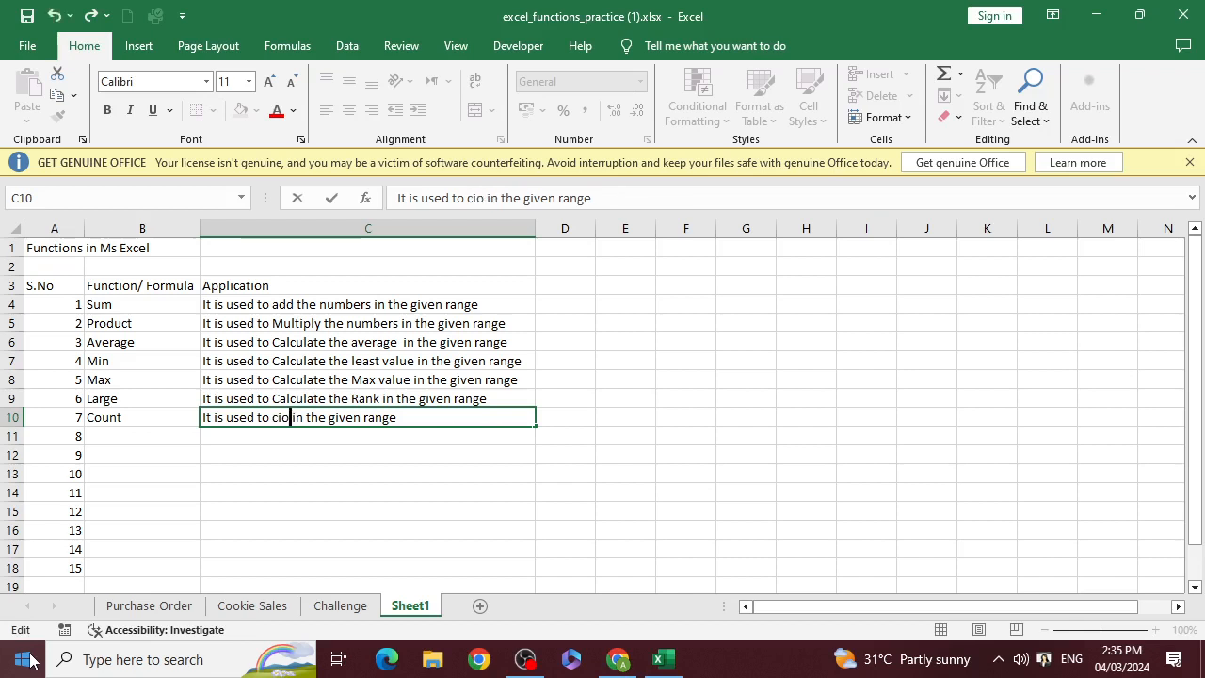
type("ount")
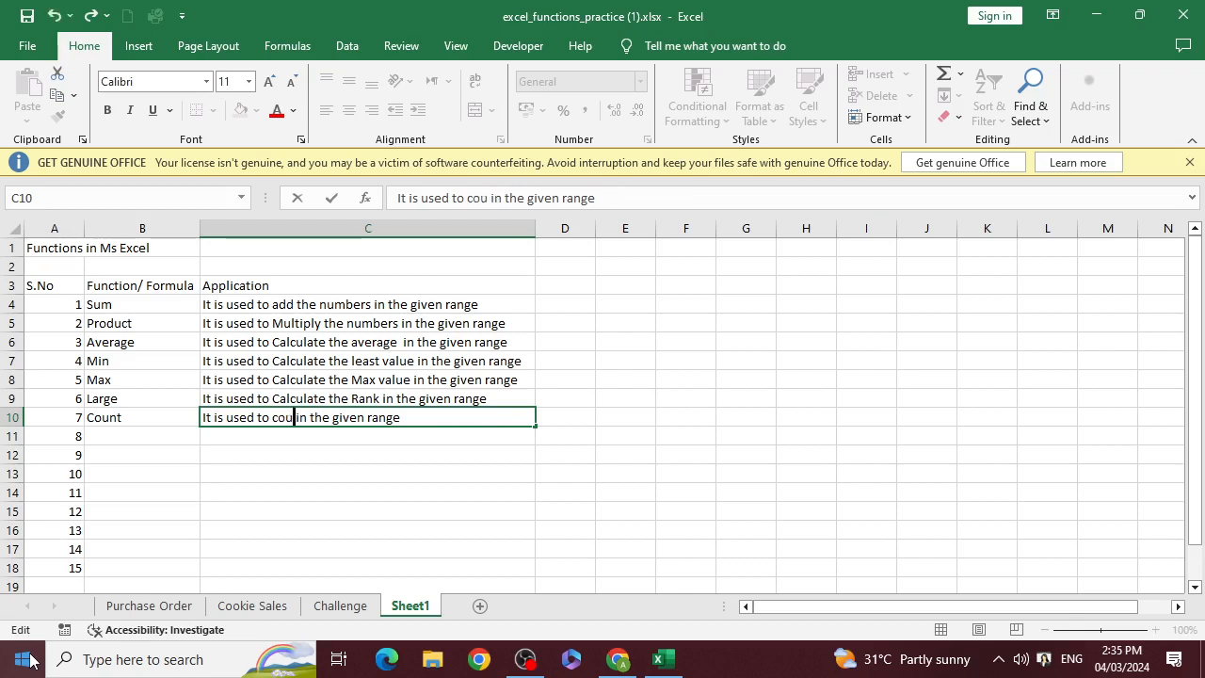
key("Right")
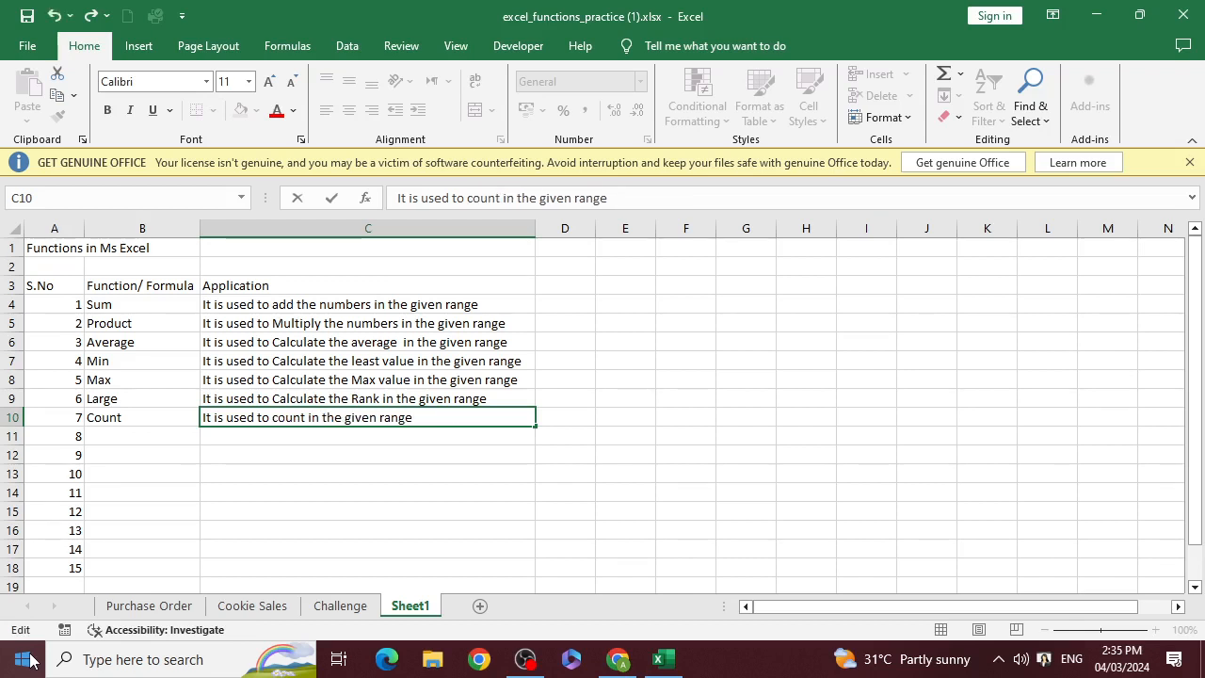
Remove the word "in" after "count" in the C10 description, leaving a single space before "the given range"
key("shift+Right")
key("shift+Right")
key("shift+Right")
key("shift+Left")
key("BackSpace")
key("Right")
key("Right")
key("Right")
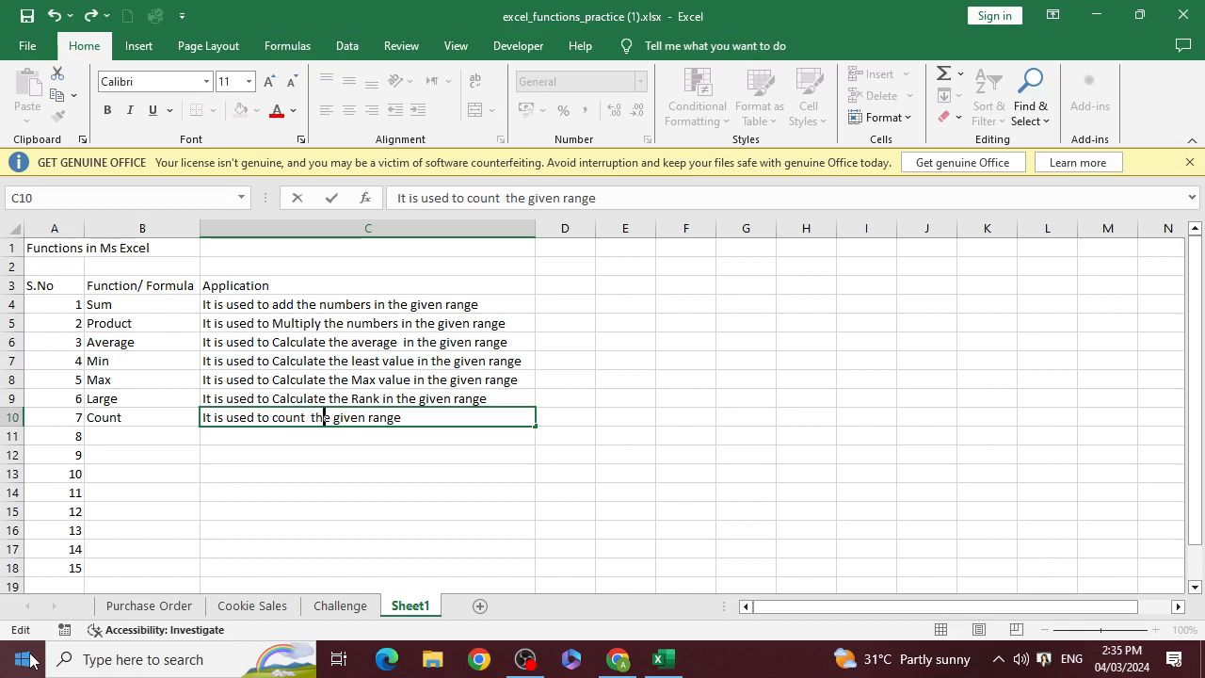
key("Left")
key("Left")
key("Left")
key("Delete")
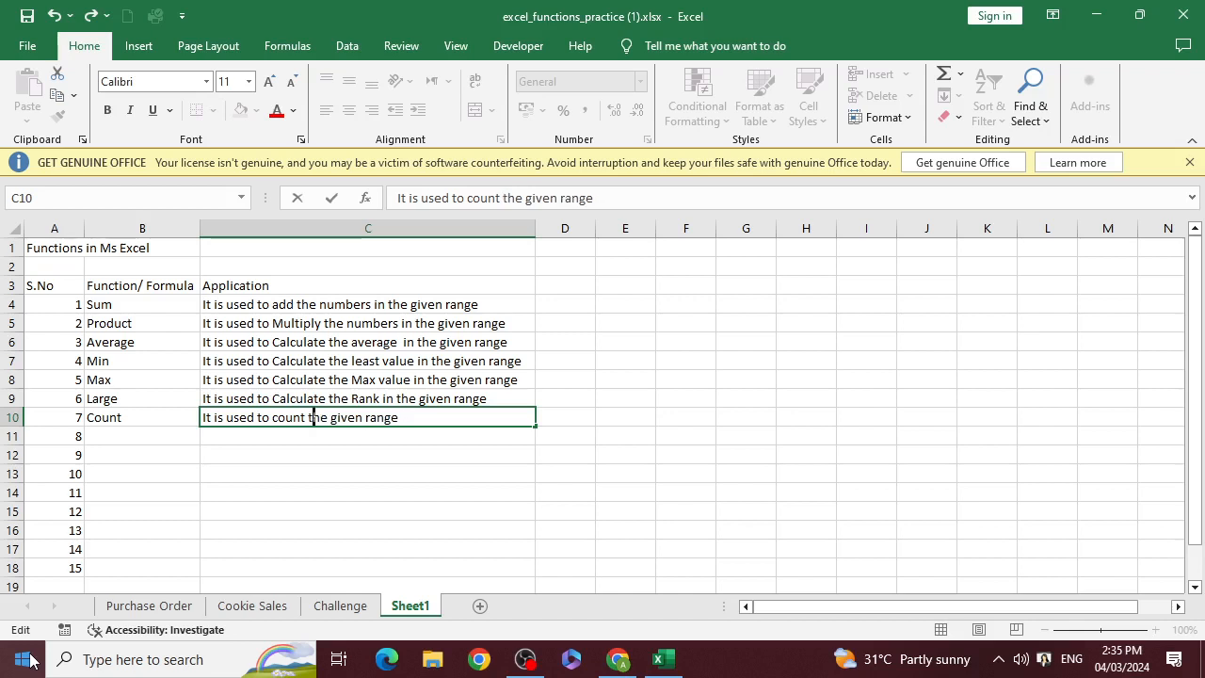
Insert the word "cells" after "count the" in the C10 description
key("Right")
key("Right")
key("Right")
key("Right")
type("nu,")
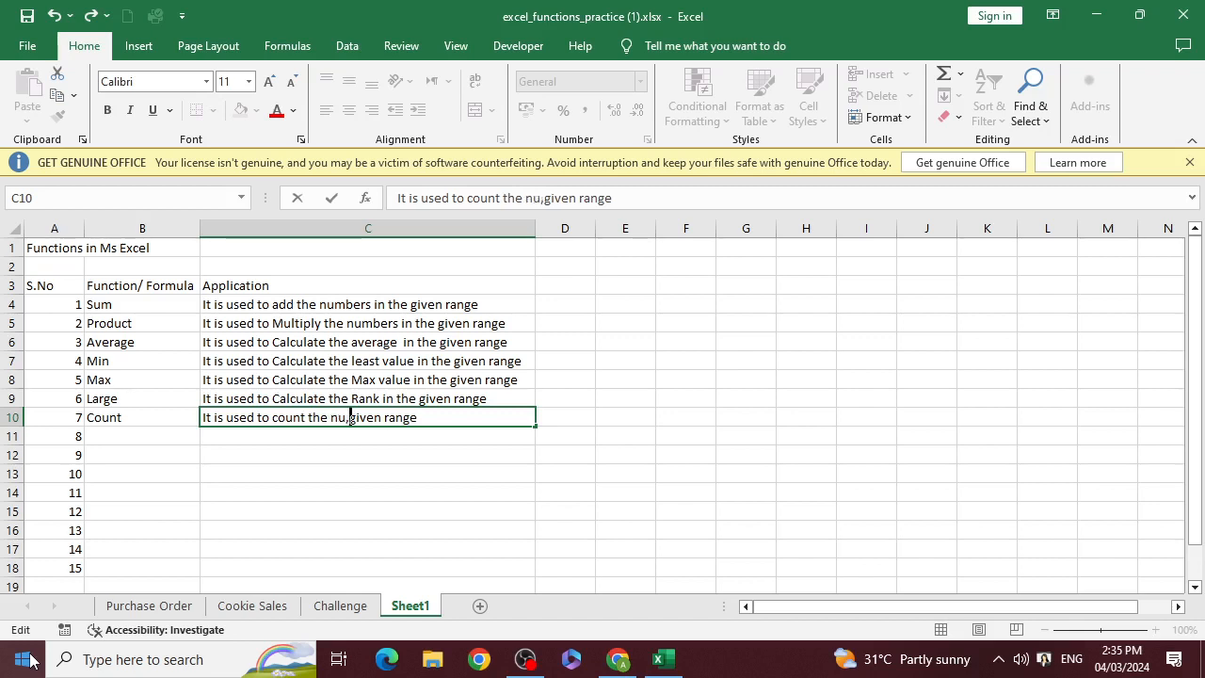
key("BackSpace")
key("BackSpace")
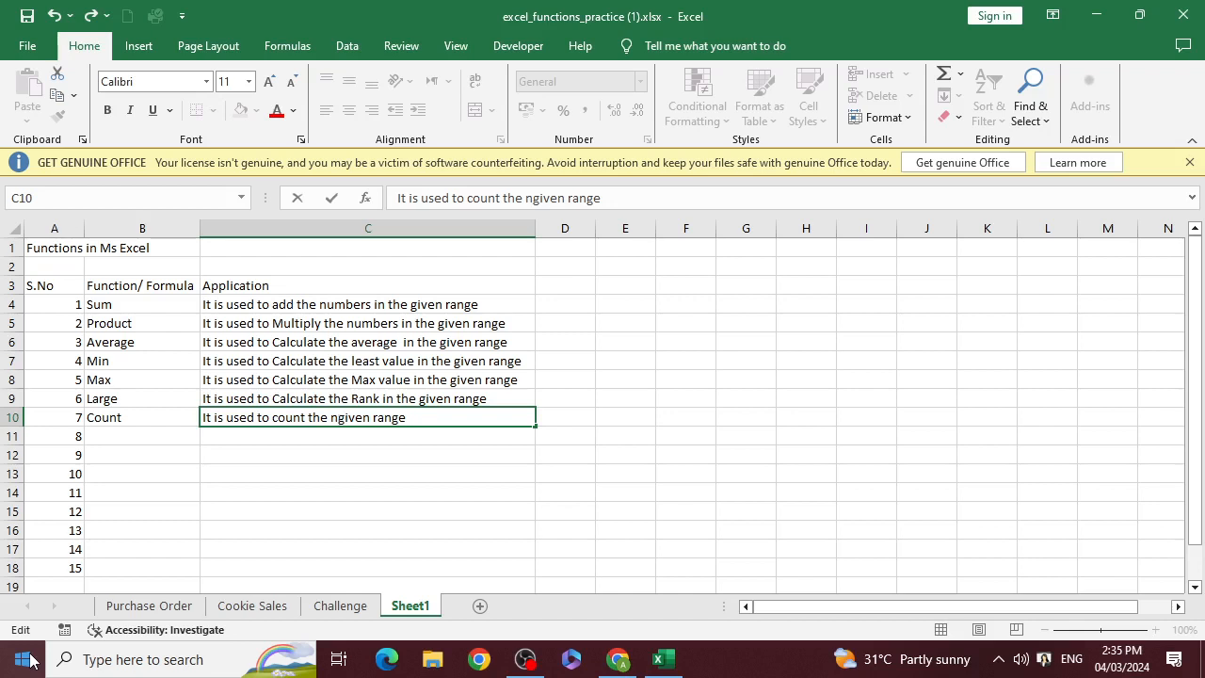
type("umb")
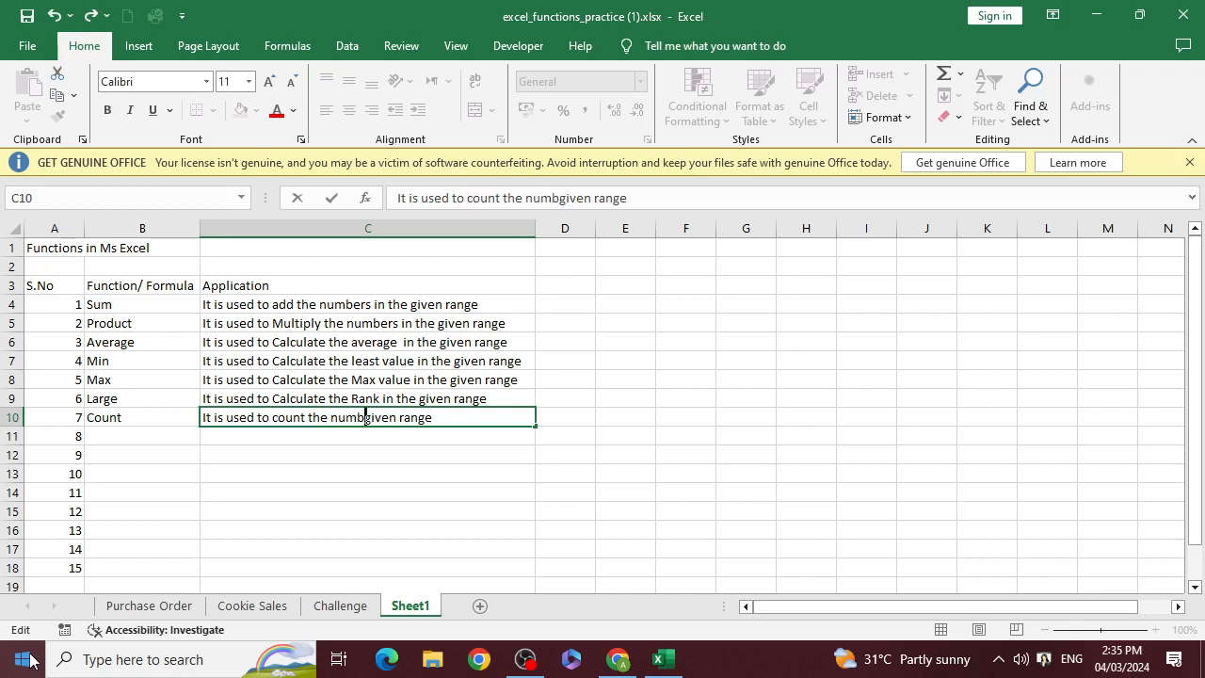
key("BackSpace")
key("BackSpace")
key("BackSpace")
key("BackSpace")
type("cll")
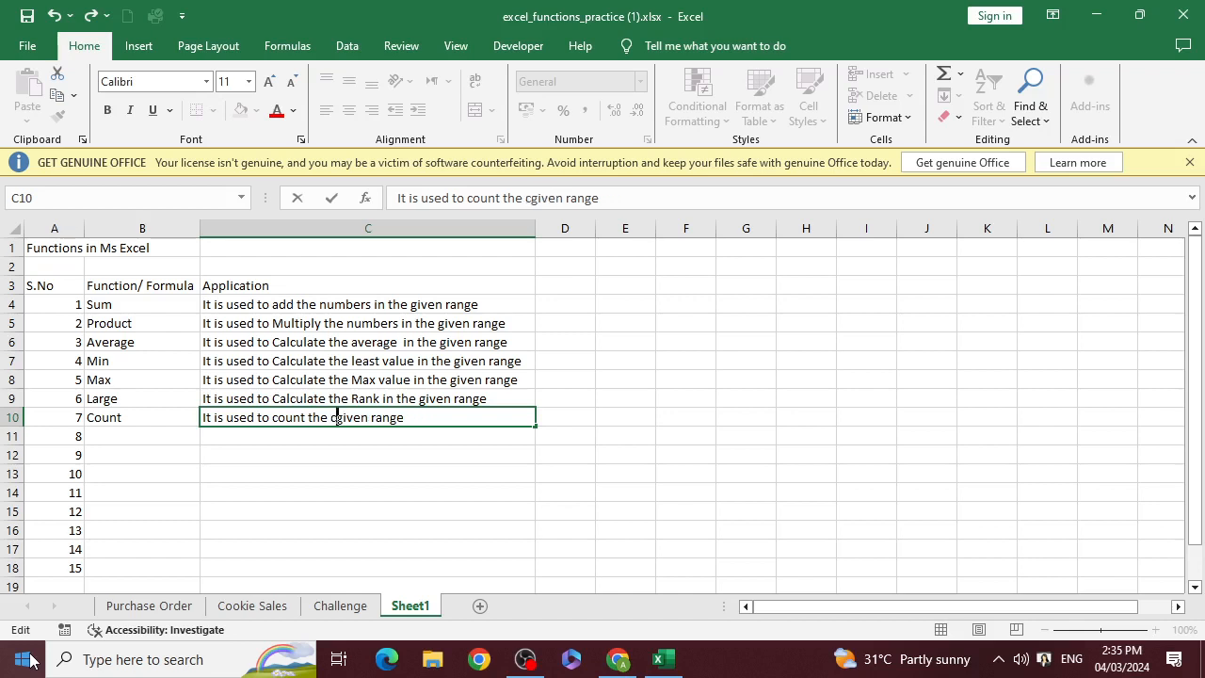
key("BackSpace")
key("BackSpace")
type("e")
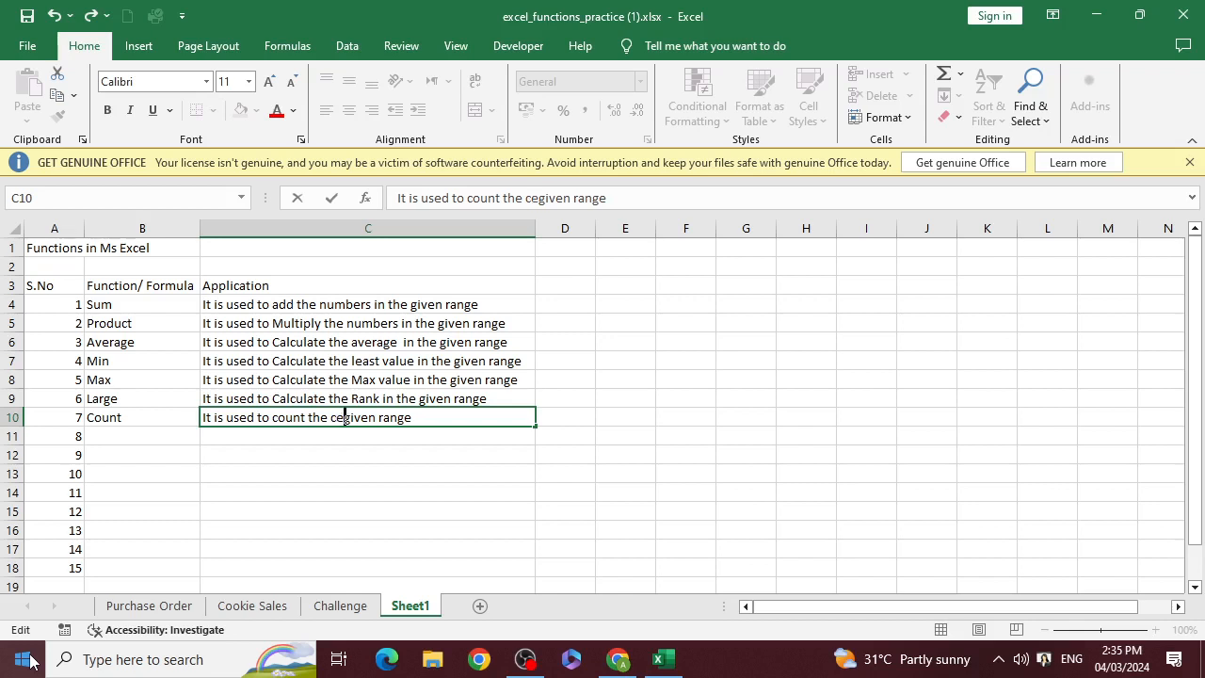
type("lls ")
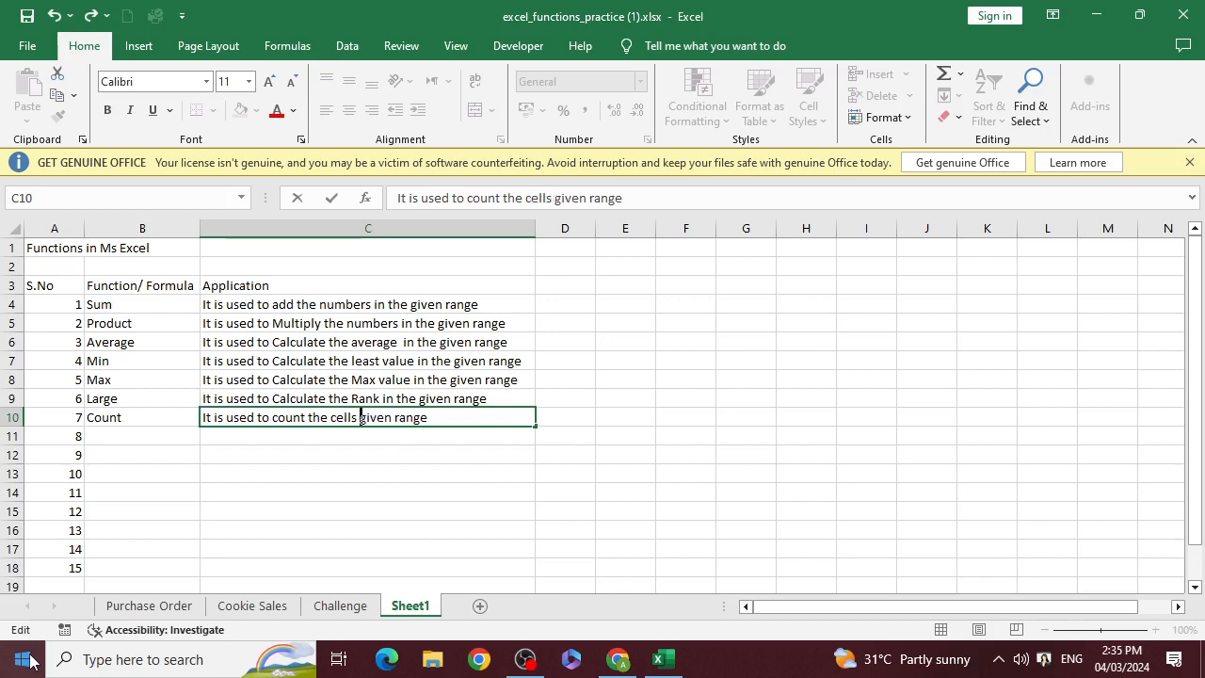
type("conatin")
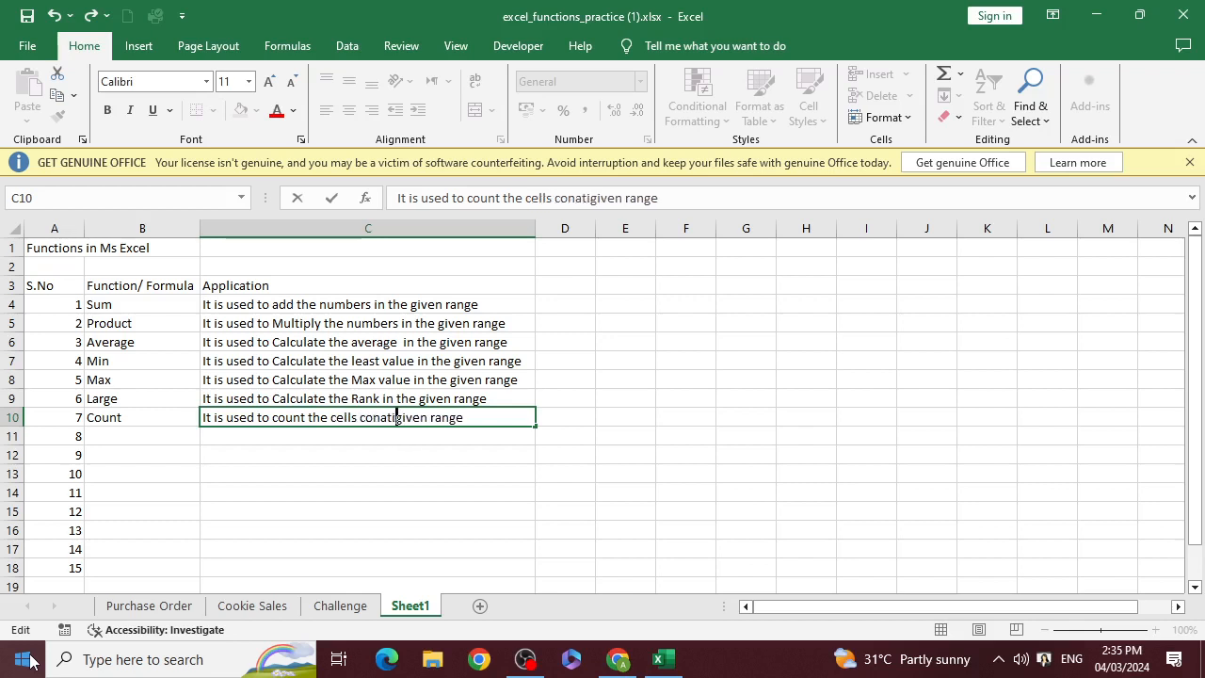
Insert "having numbers in the" between "cells" and "given range" in the C10 description and commit the entry
key("BackSpace")
key("BackSpace")
key("BackSpace")
key("BackSpace")
key("BackSpace")
key("BackSpace")
key("BackSpace")
key("BackSpace")
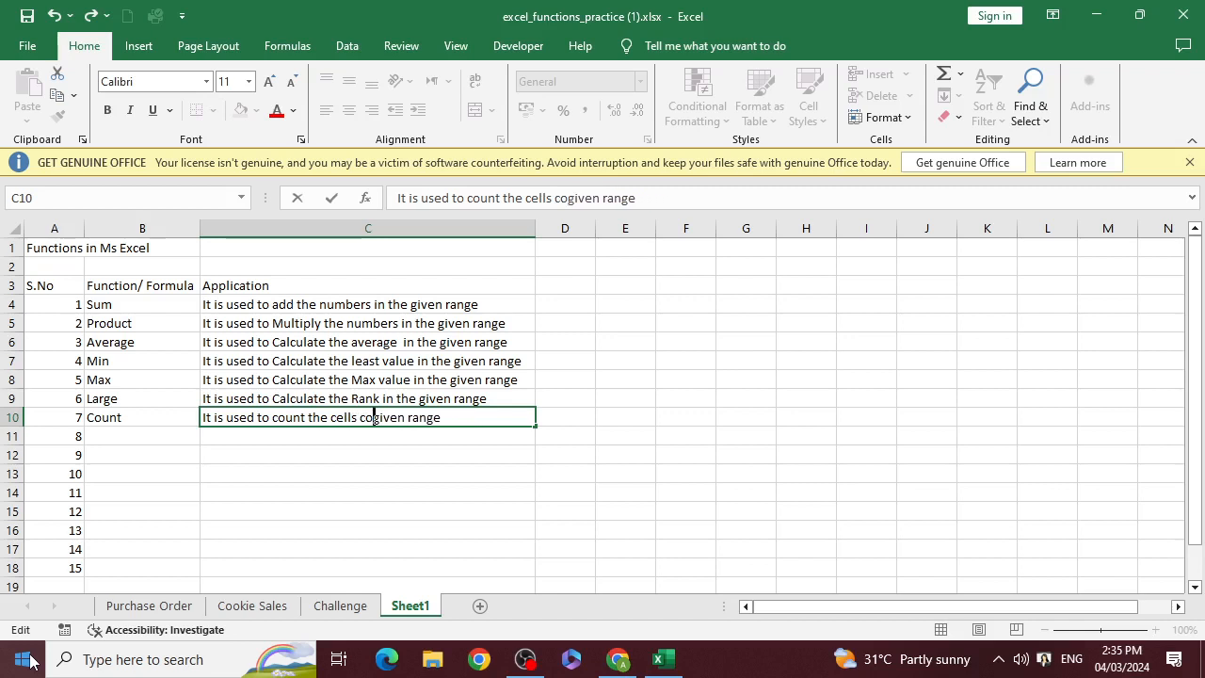
type("having ")
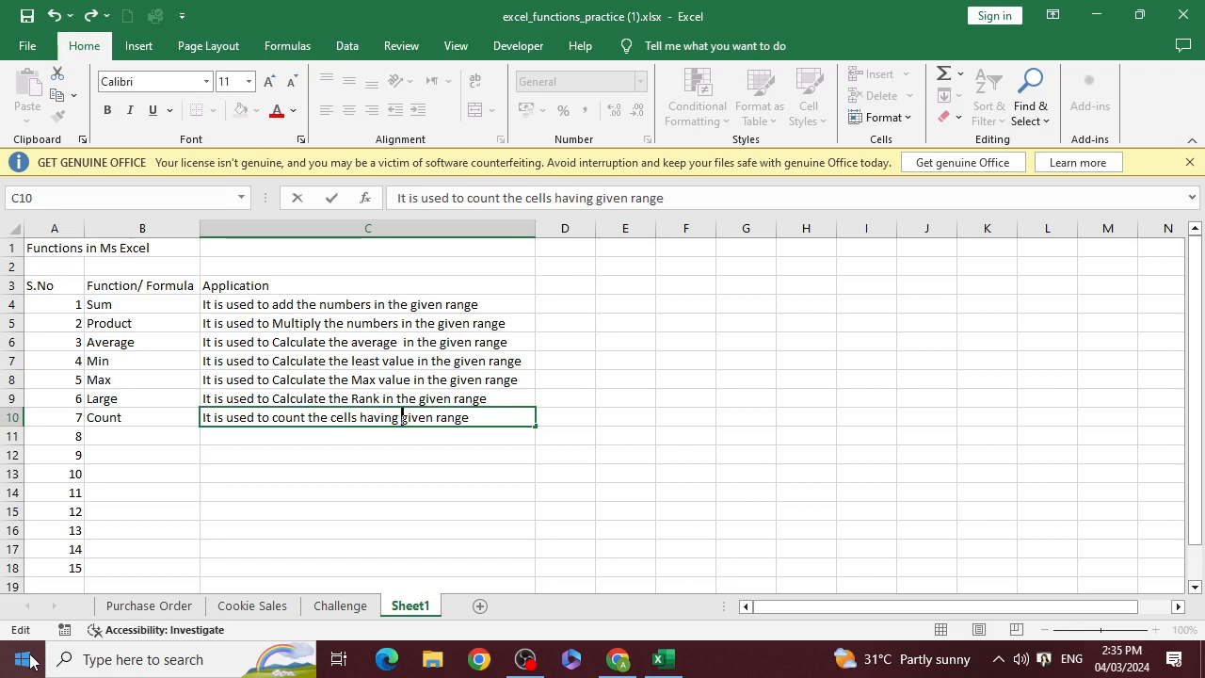
type("numbers ")
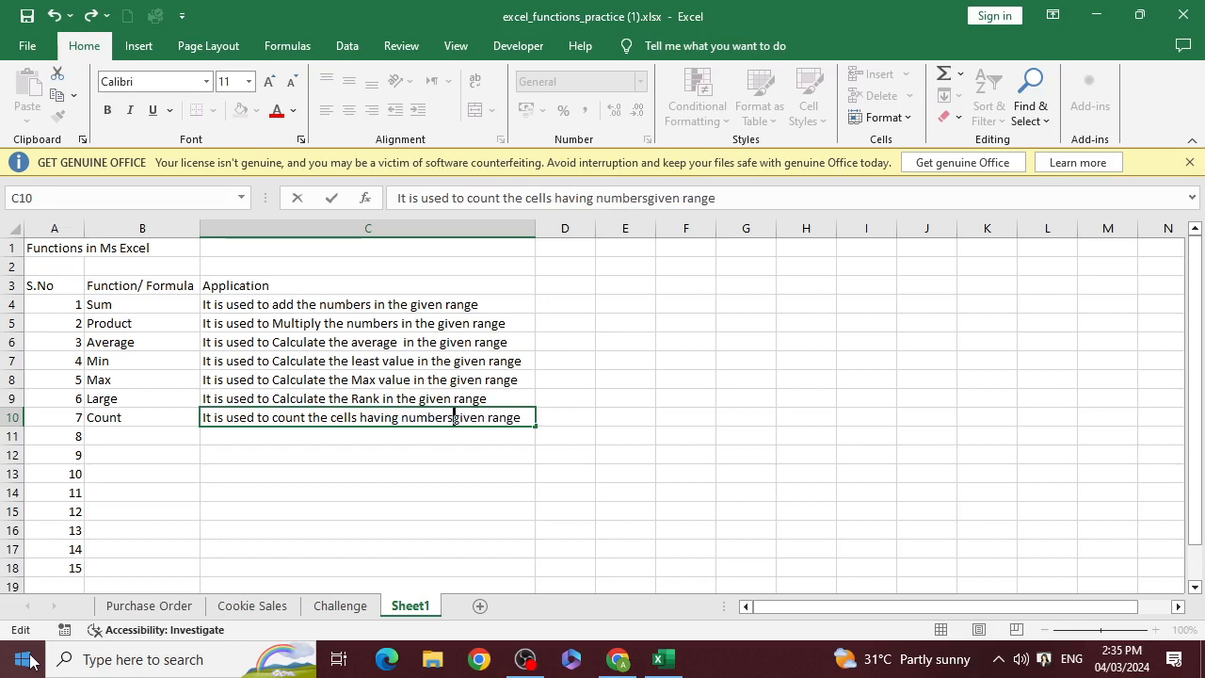
type("in the")
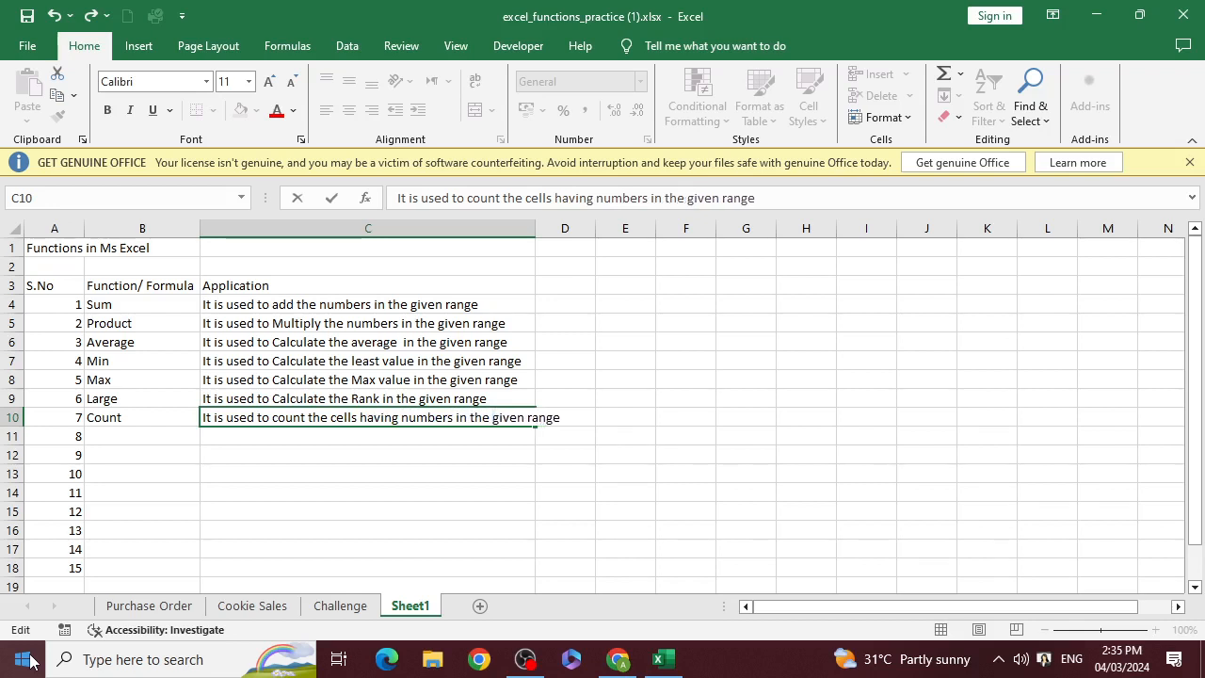
key("Return")
Enter "CountA" in cell B11 as the eighth function
key("Left")
key("Up")
key("Down")
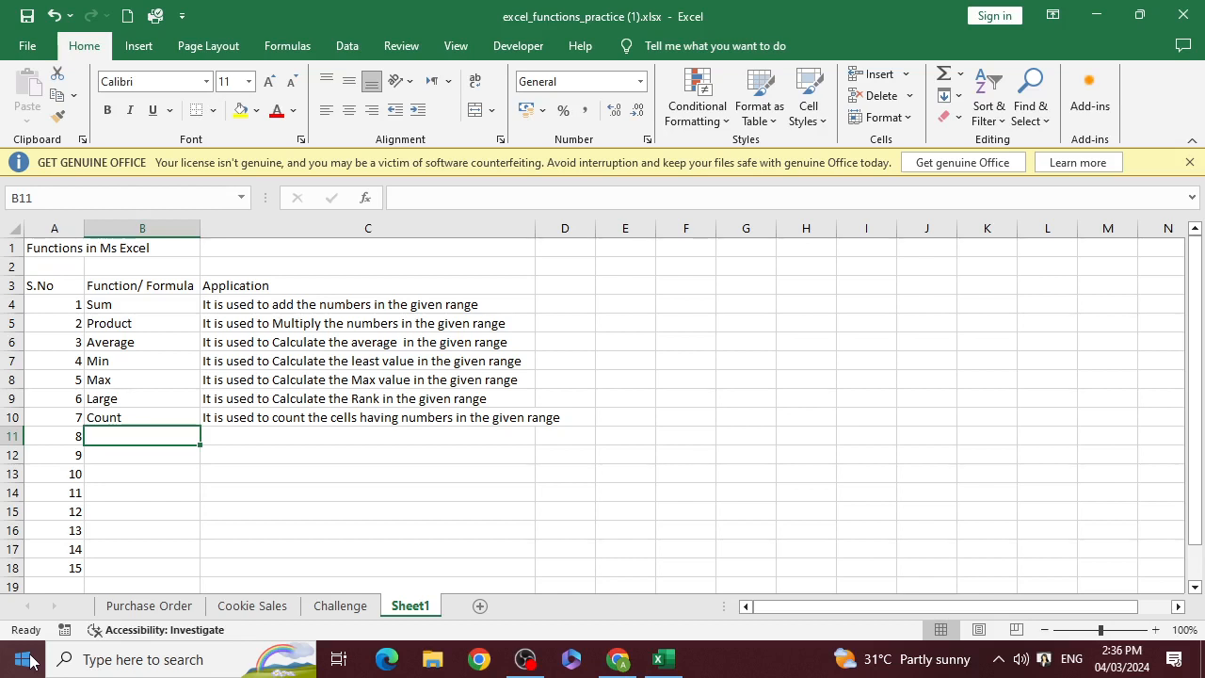
type("CountA")
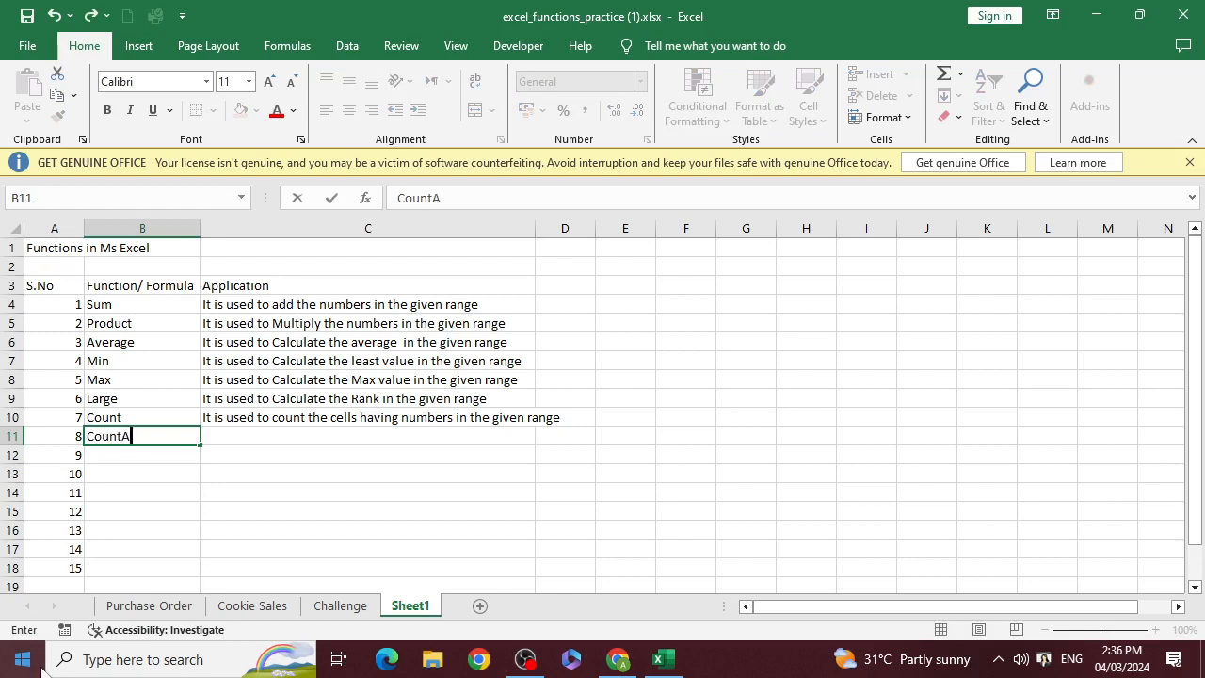
key("Tab")
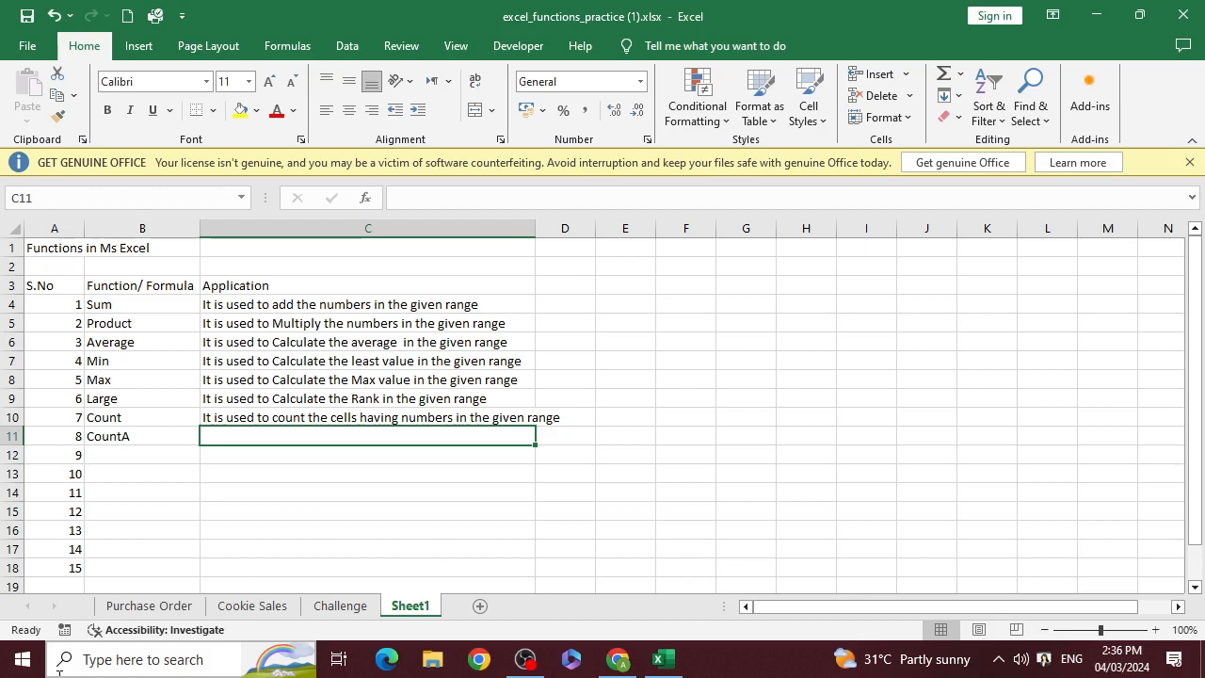
Copy the Count description from C10 into C11 beside CountA
key("Up")
key("ctrl+c")
key("Down")
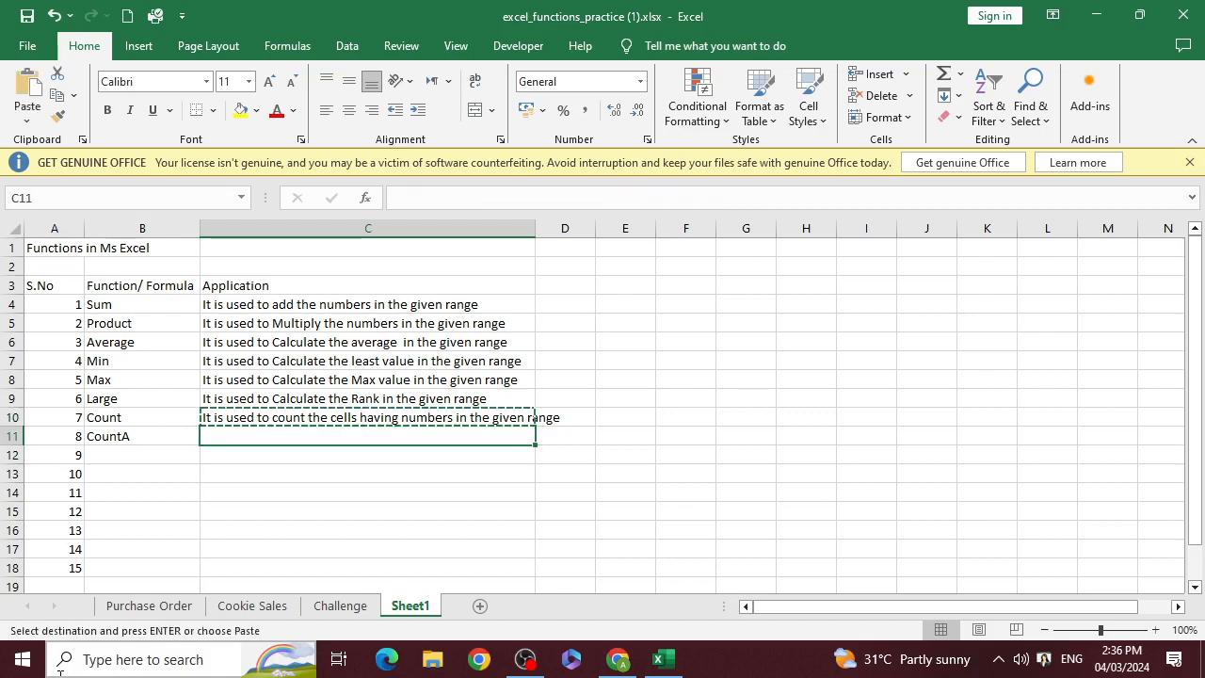
key("ctrl+v")
key("Escape")
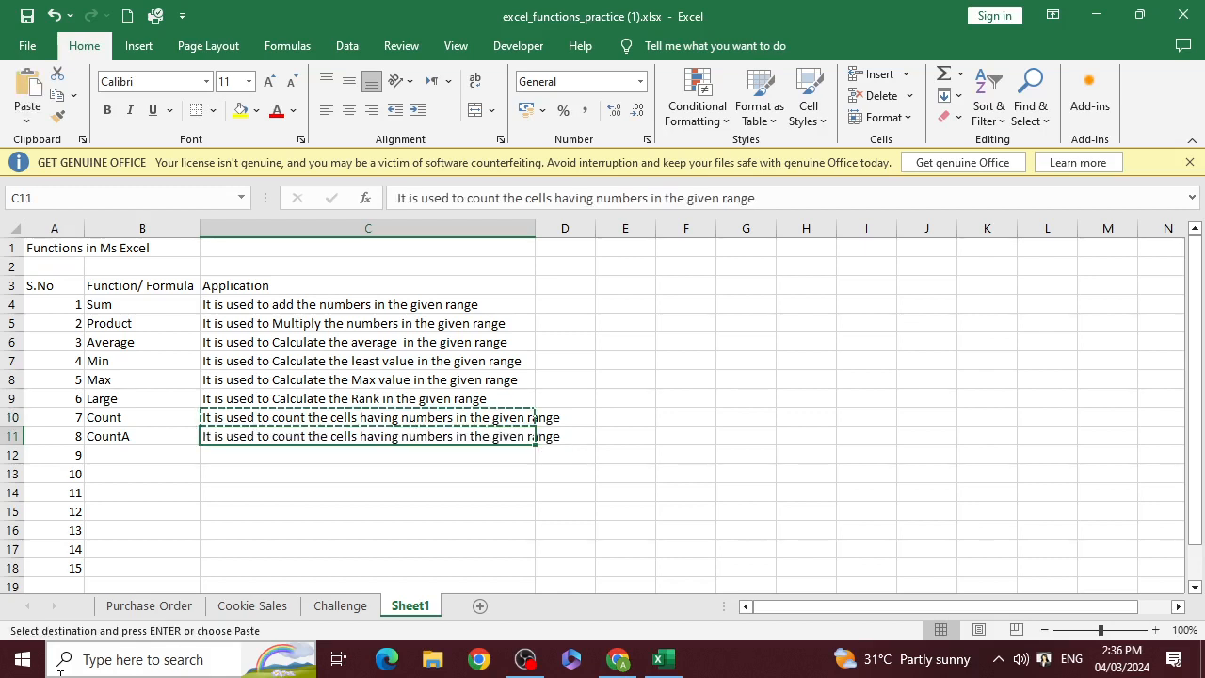
Replace "having numbers" with "which are not empty" in the CountA description in C11 and commit the entry
key("F2")
key("Left")
key("Left")
key("Left")
key("Left")
key("Left")
key("Left")
key("Left")
key("Left")
key("Left")
key("Left")
key("Left")
key("Left")
key("Left")
key("Left")
key("Left")
key("Left")
key("Left")
key("Left")
key("Left")
key("Left")
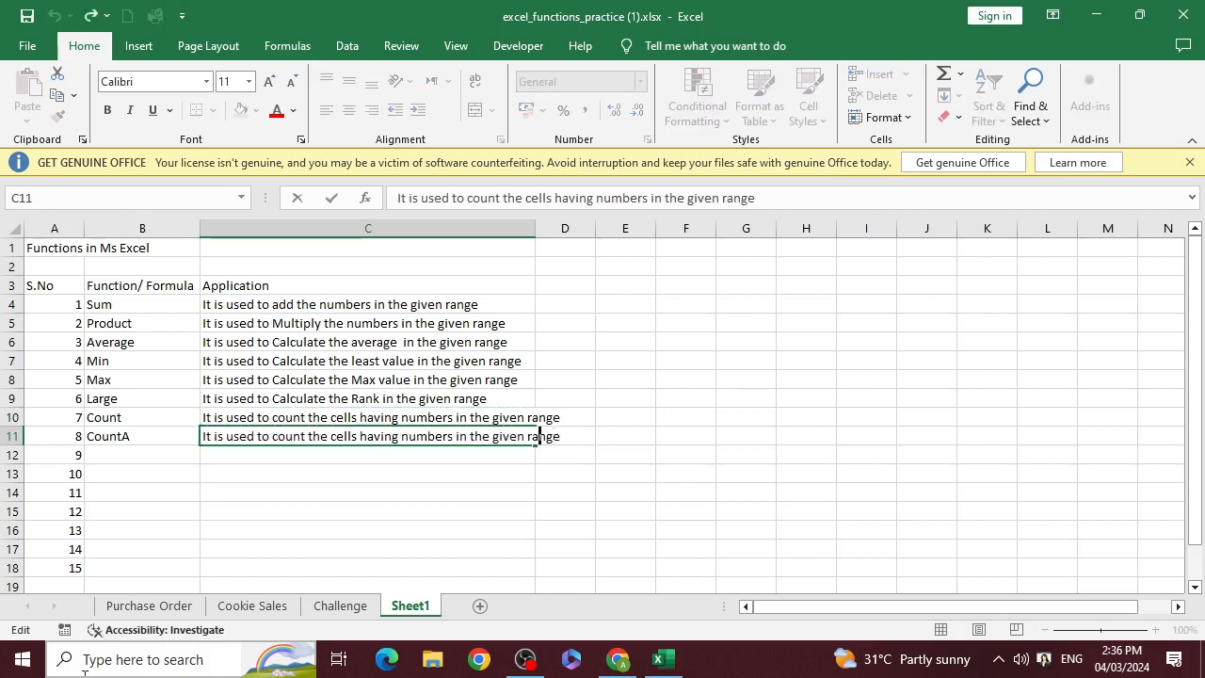
key("Left")
key("Left")
key("Left")
key("shift+Right")
key("shift+Right")
key("shift+Right")
key("shift+Right")
key("shift+Right")
key("shift+Right")
key("shift+Right")
key("shift+Right")
key("shift+Right")
key("shift+Right")
key("shift+Right")
key("shift+Right")
key("shift+Right")
key("shift+Right")
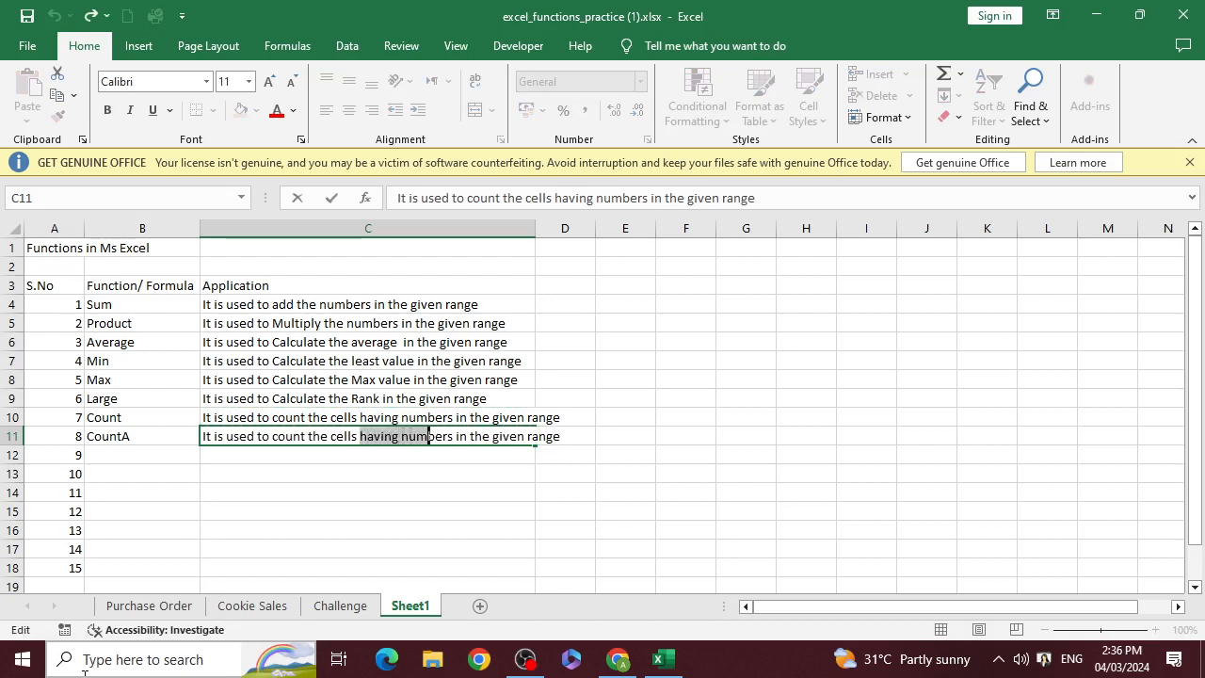
key("Delete")
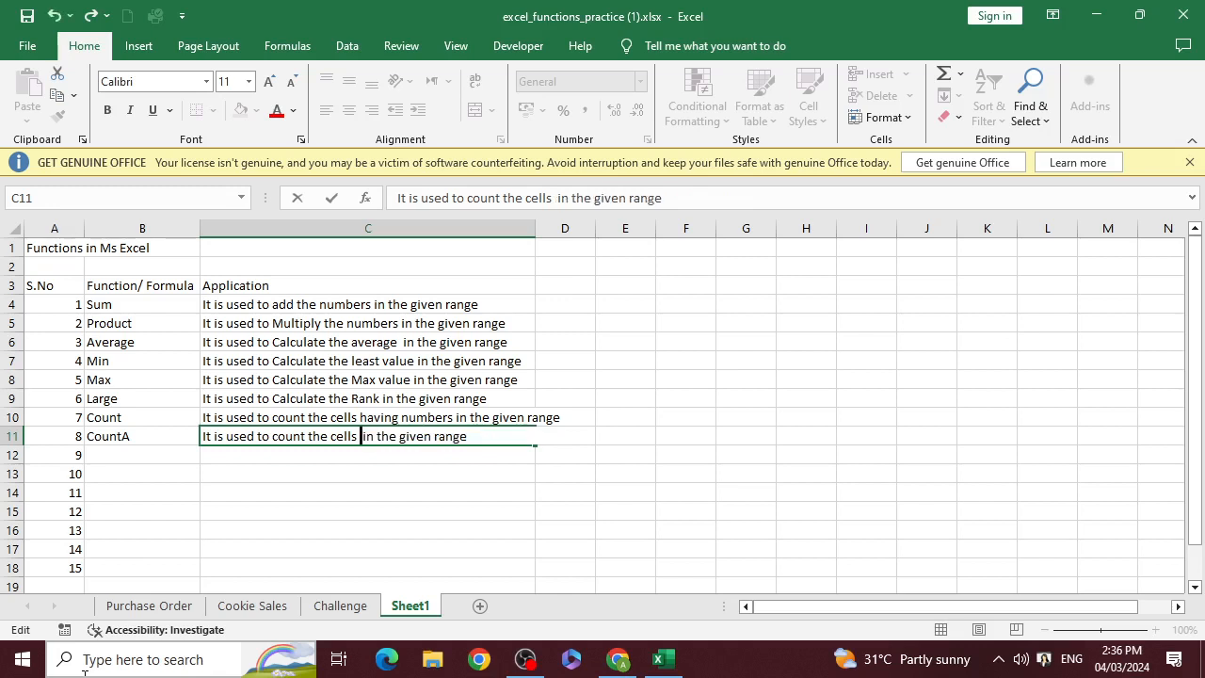
type("which a")
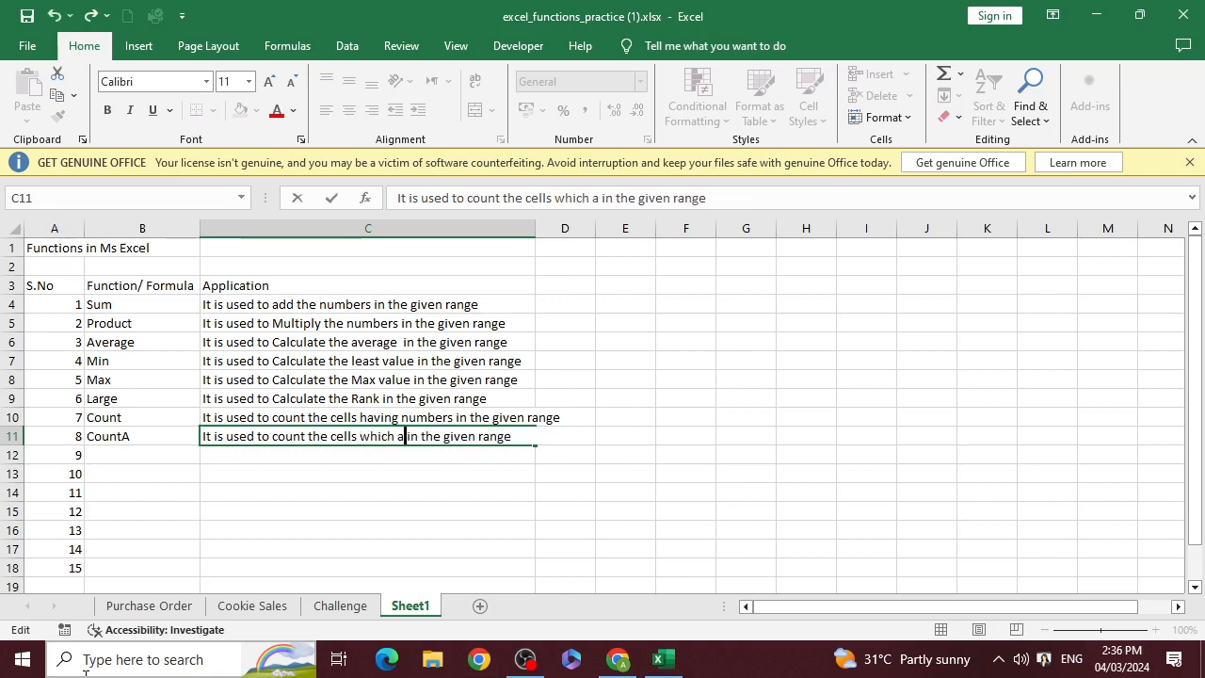
type("re no")
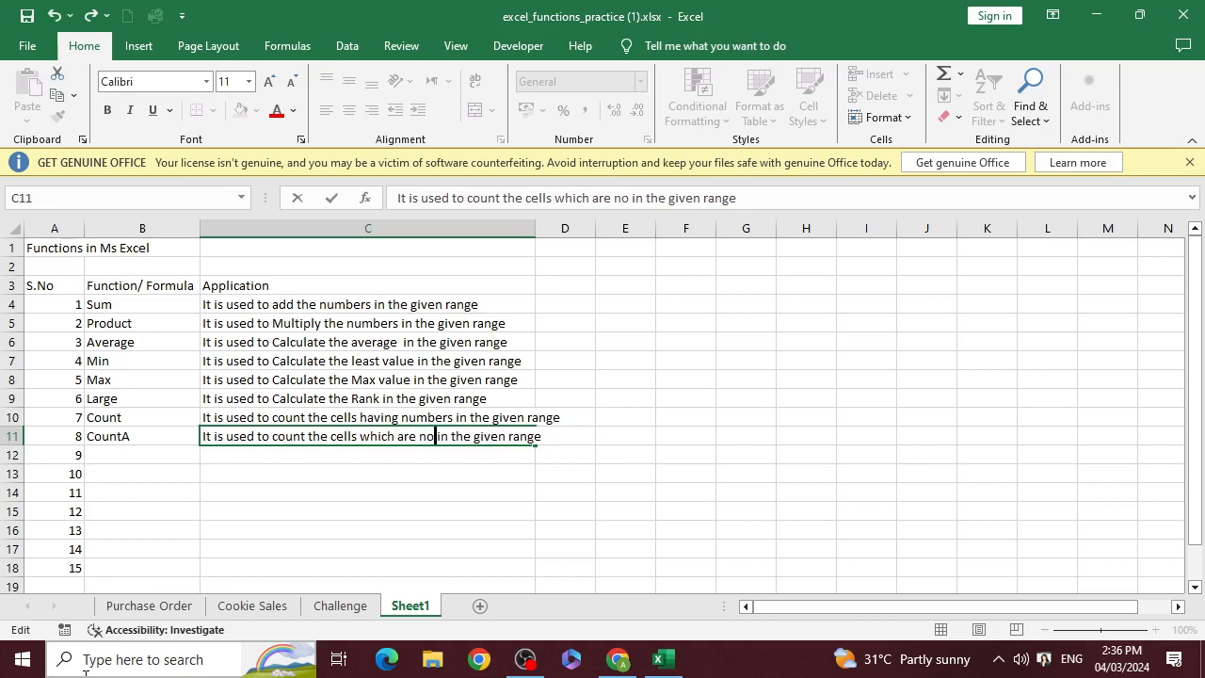
type("t emp")
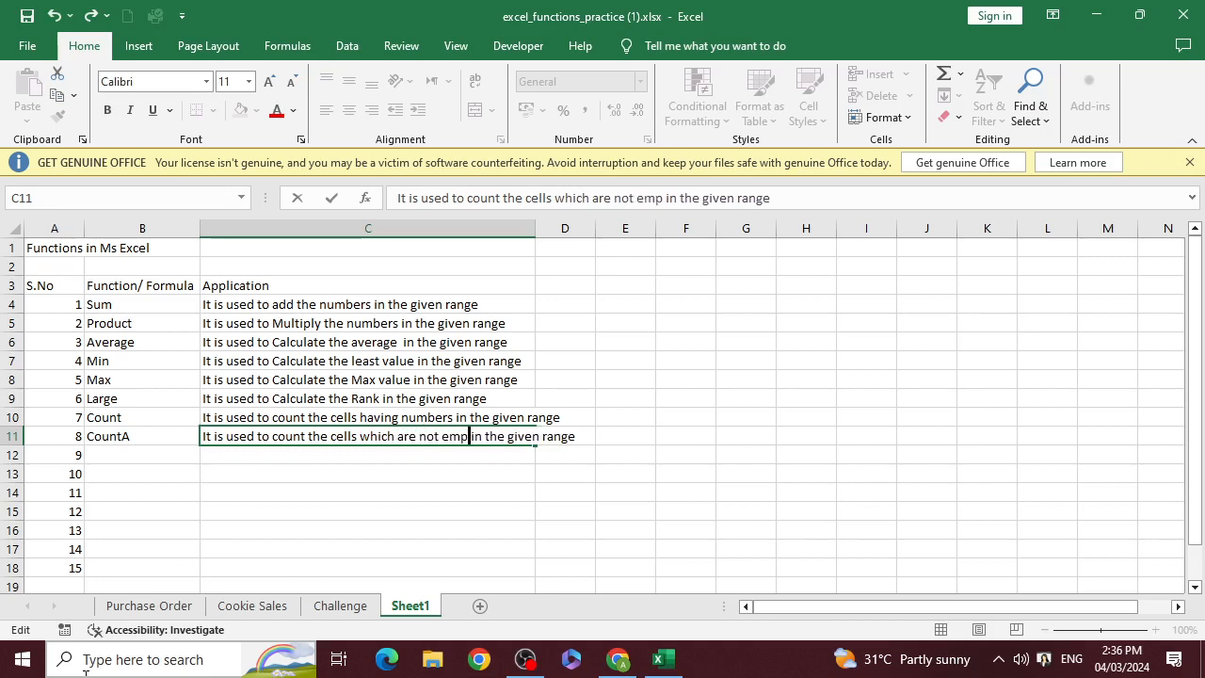
type("ty")
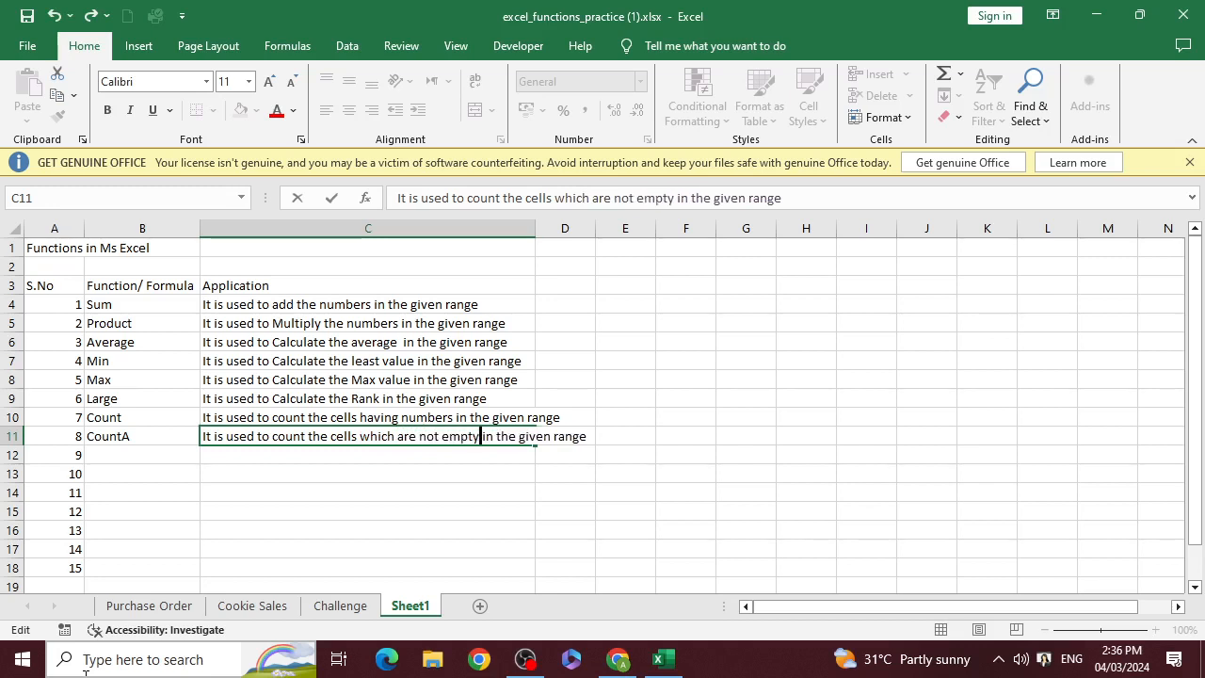
key("Right")
key("Right")
key("Return")
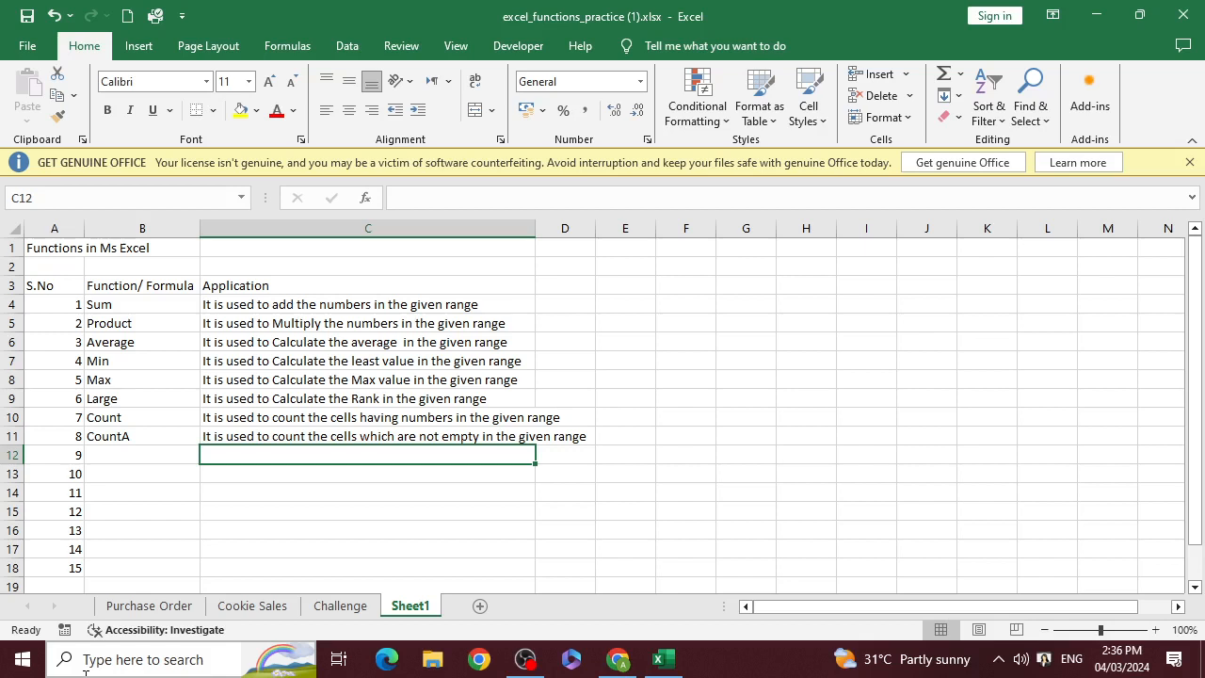
Enter "Countblank" in cell B12 as the ninth function
key("Left")
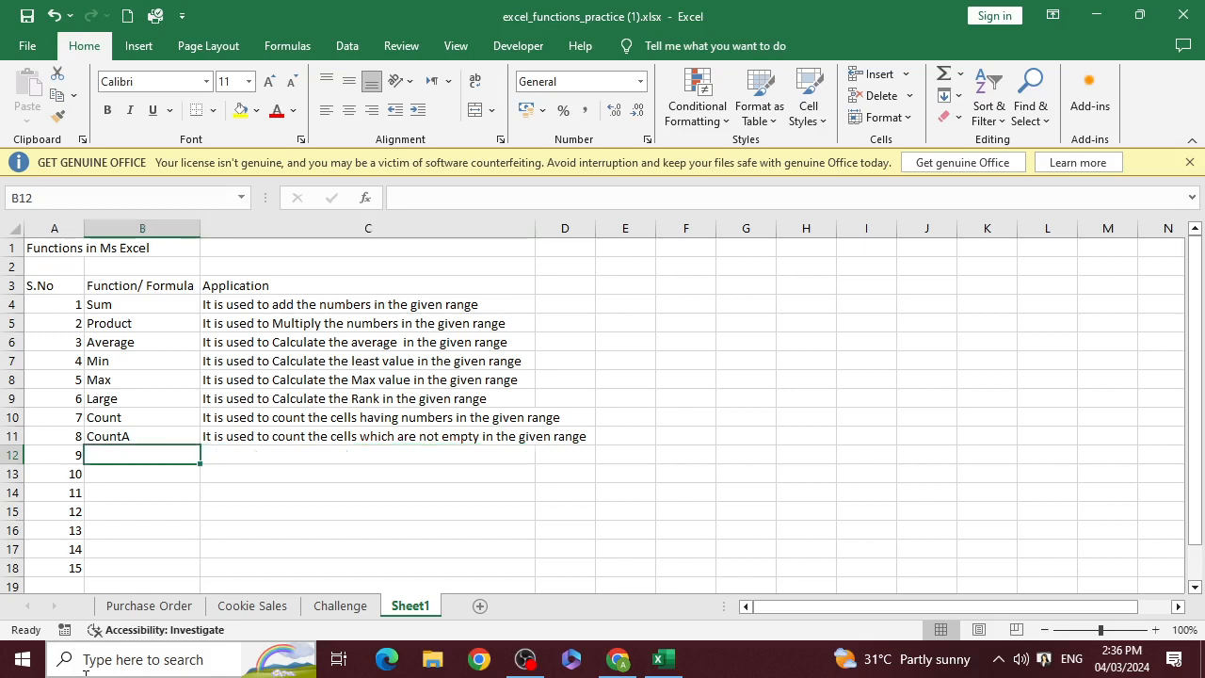
type("C")
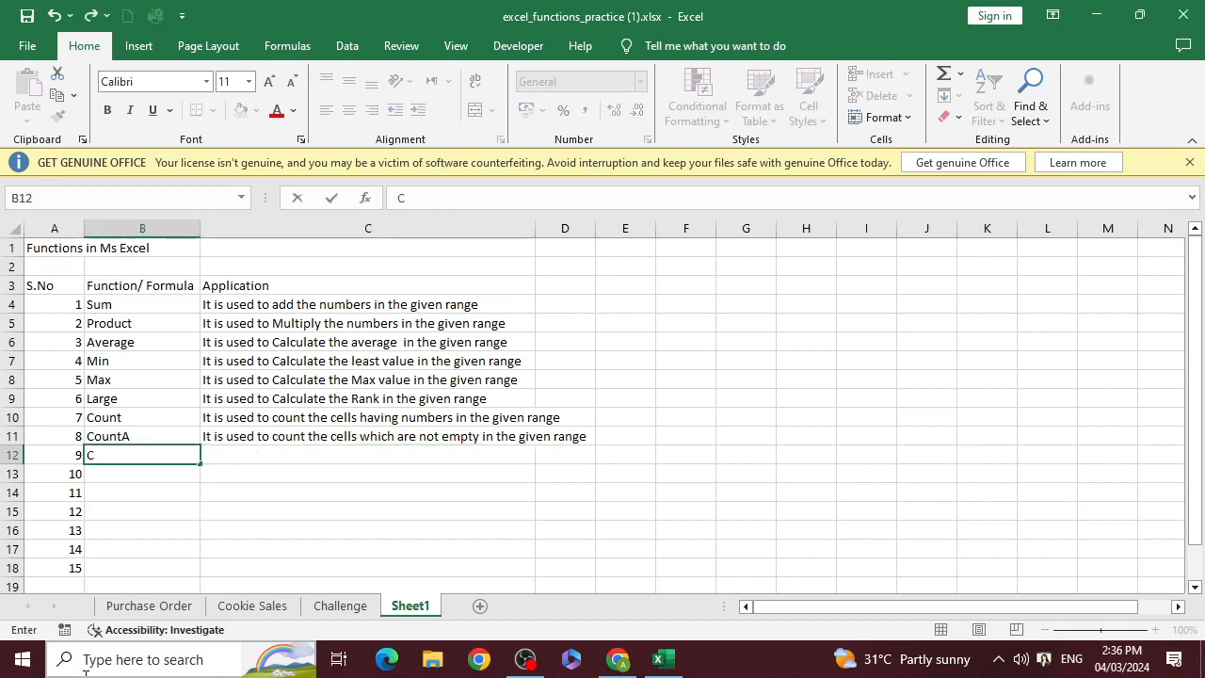
type("ountblank")
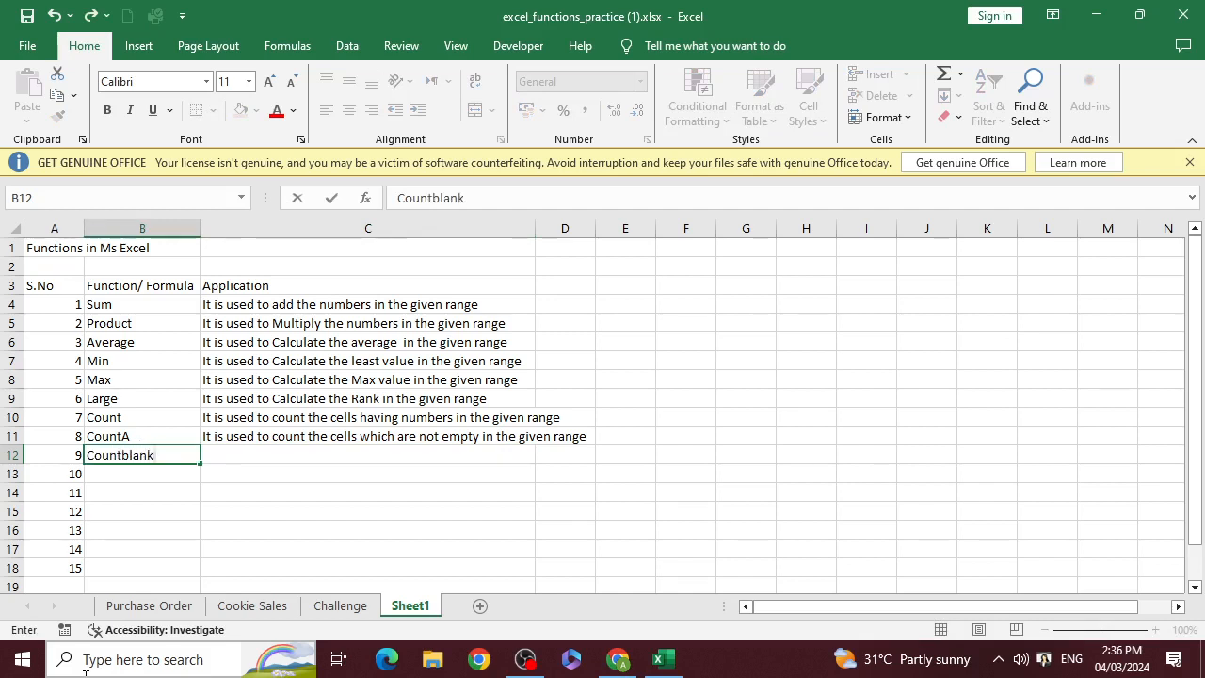
key("Tab")
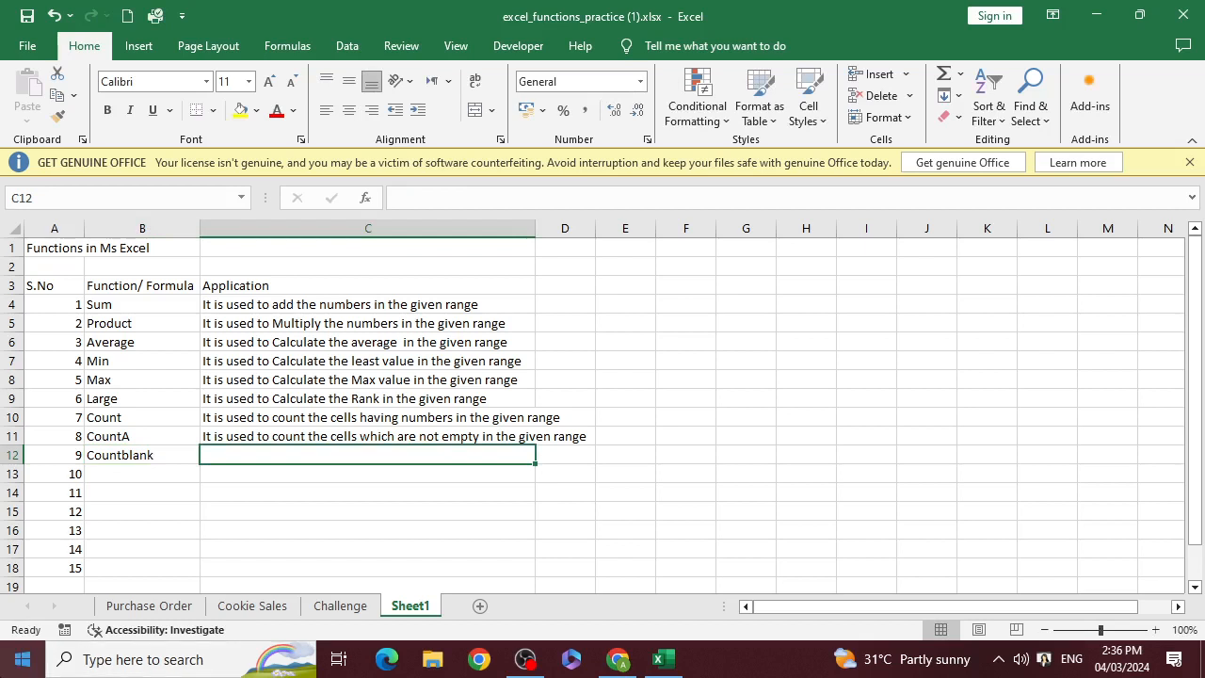
Copy the CountA description from C11 into C12 beside Countblank
key("Up")
key("ctrl+c")
key("Down")
key("ctrl+v")
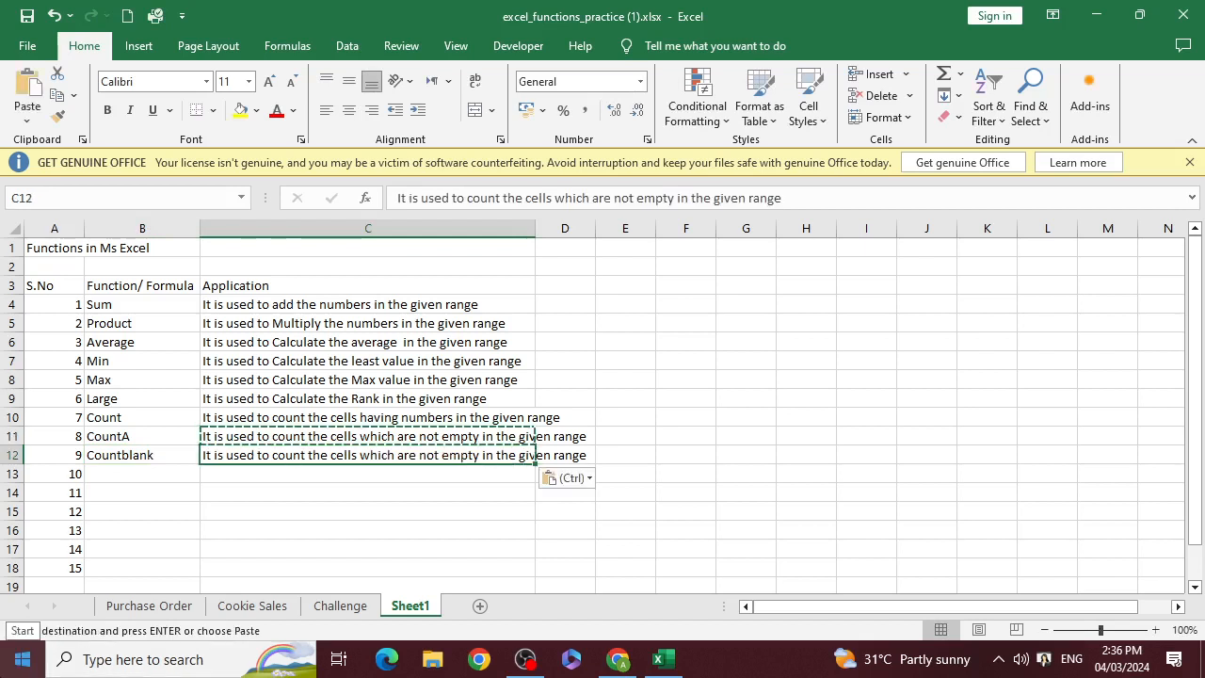
Remove the word "not" from the Countblank description in C12 and commit the entry
key("F2")
key("Left")
key("Left")
key("Left")
key("Left")
key("Left")
key("Left")
key("Left")
key("Left")
key("Left")
key("Left")
key("Left")
key("Left")
key("Left")
key("Left")
key("Left")
key("Left")
key("Left")
key("Left")
key("Left")
key("Left")
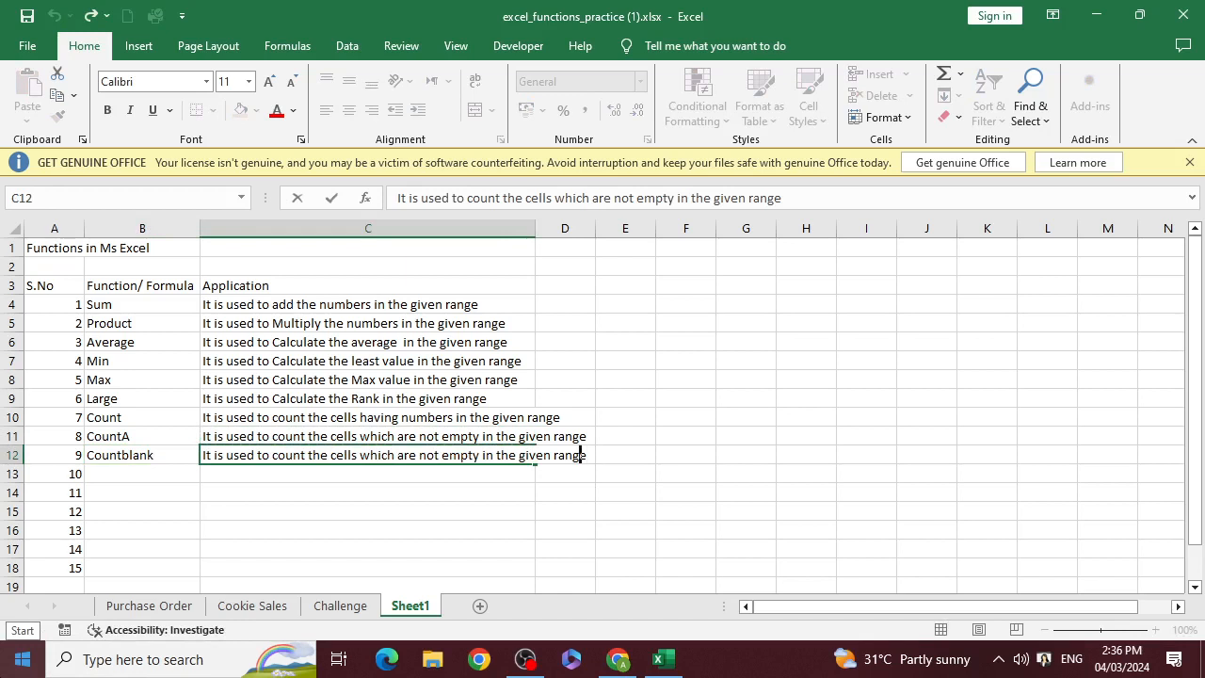
key("Left")
key("Left")
key("Left")
key("Left")
key("Left")
key("Right")
key("Right")
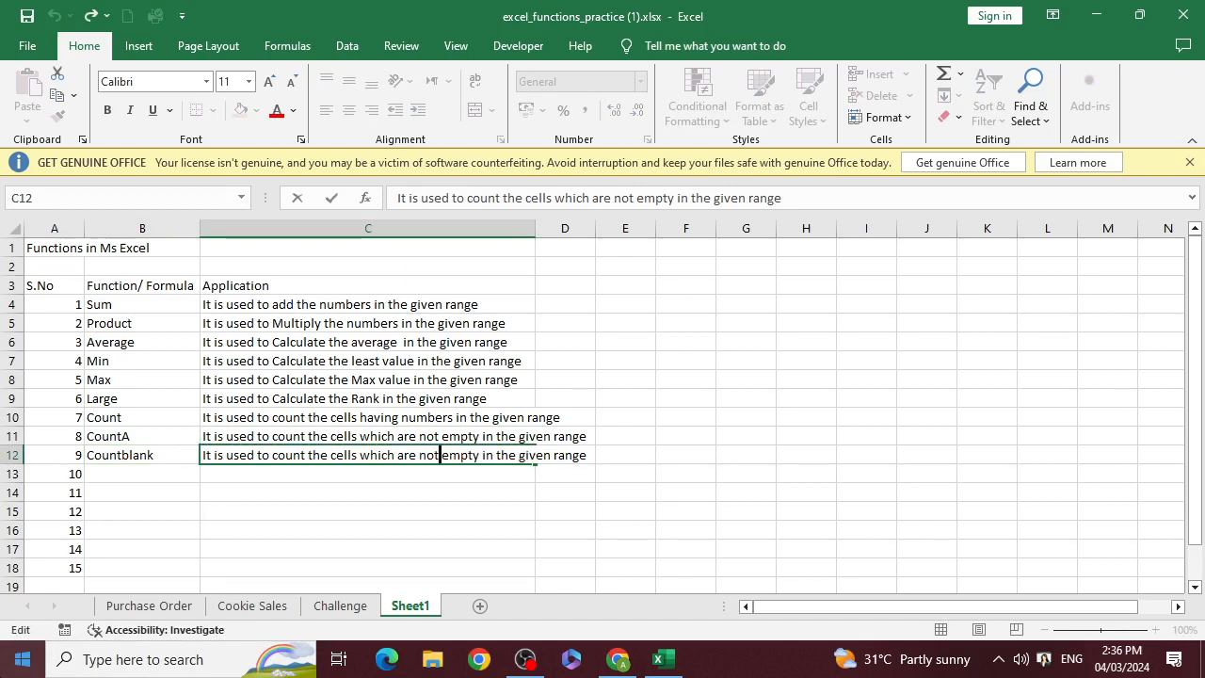
key("BackSpace")
key("BackSpace")
key("BackSpace")
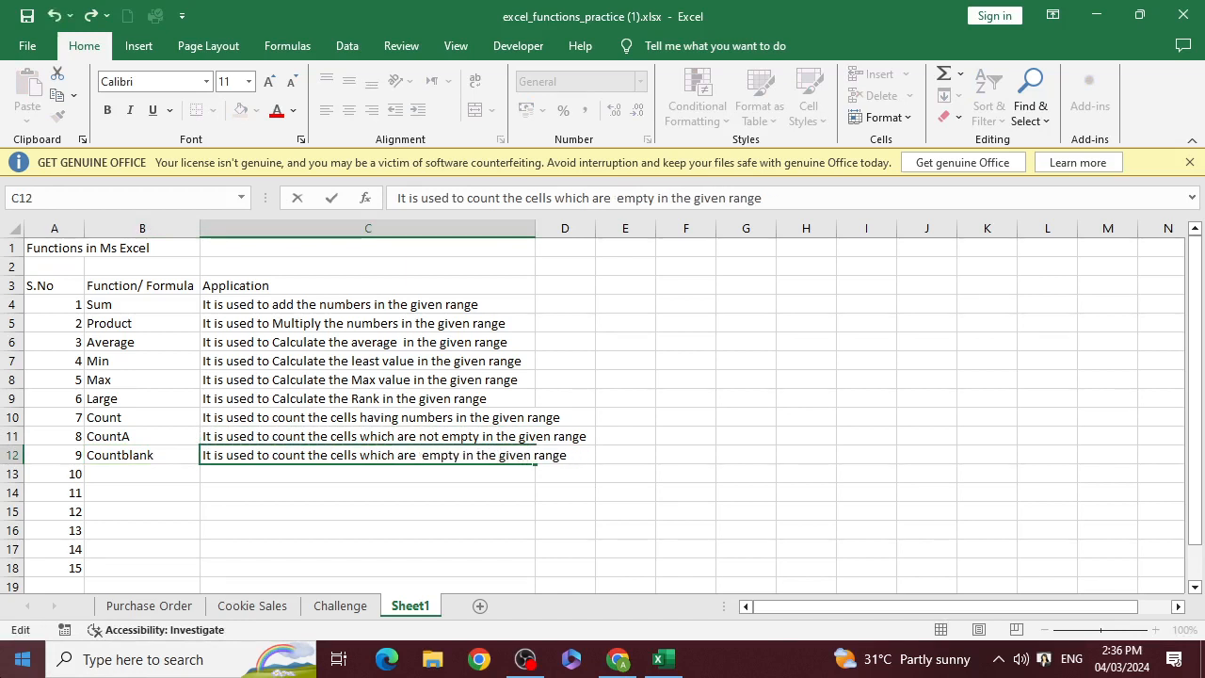
key("Return")
Enter "Upper", "Lower" and "Proper" in cells B13 to B15 as the tenth to twelfth functions
key("Left")
key("Down")
key("Up")
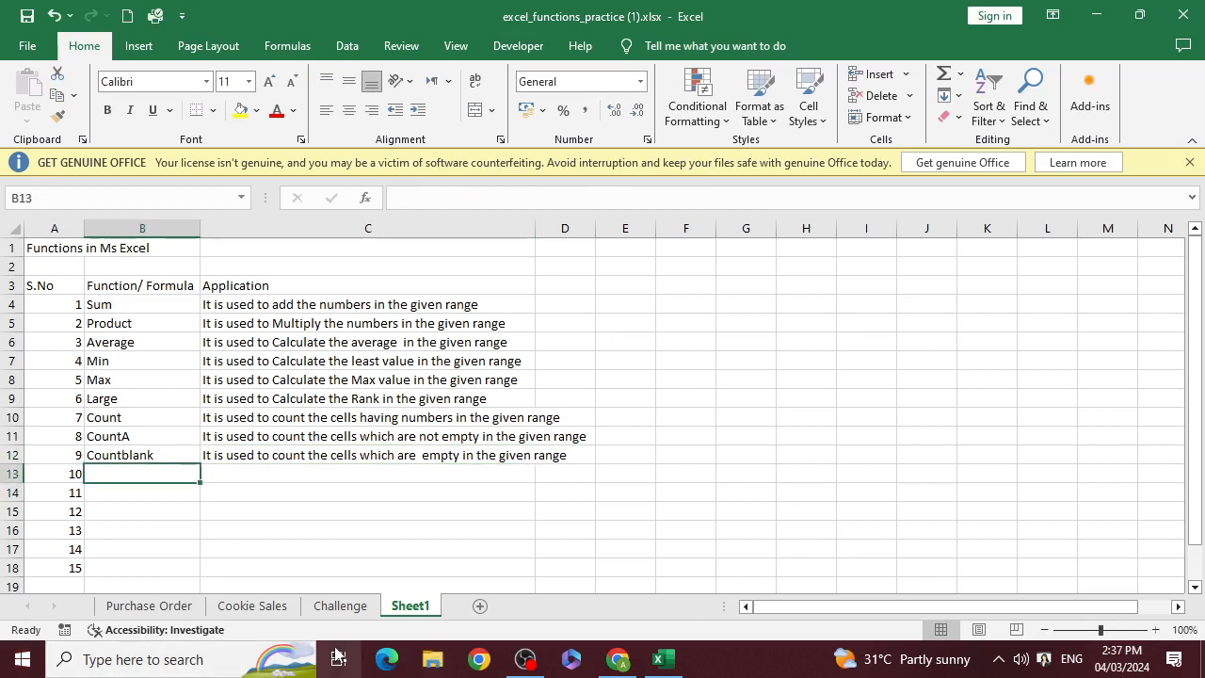
type("Up")
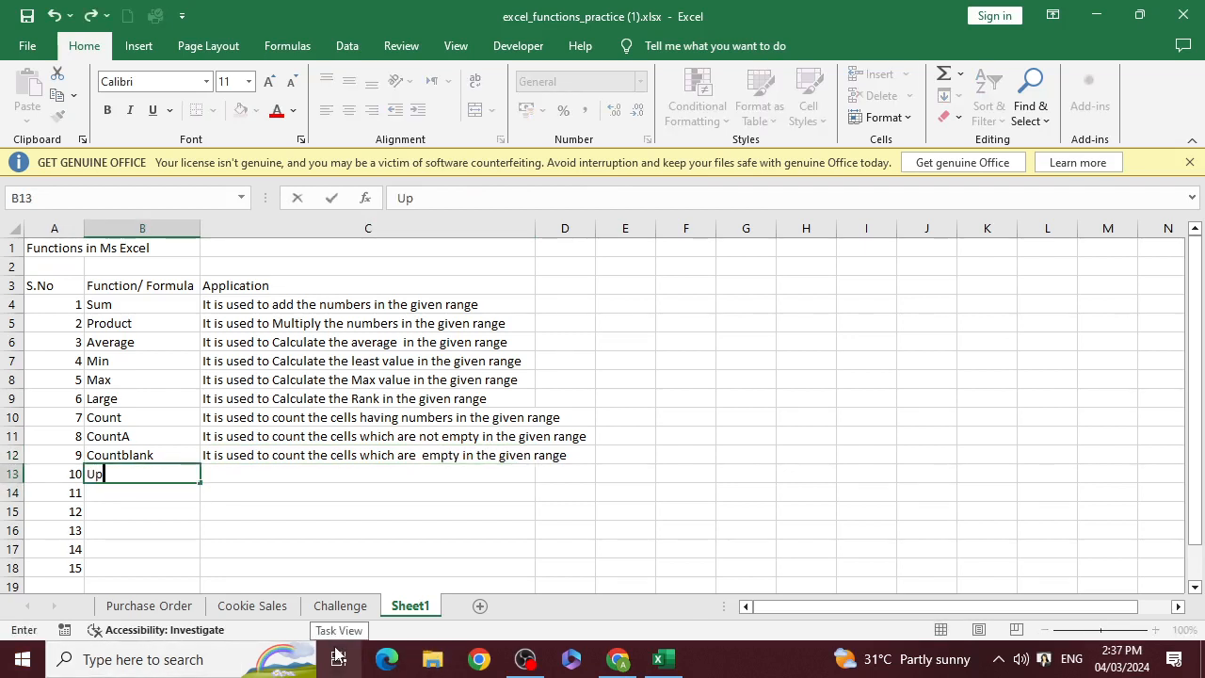
type("per")
key("Return")
type("Lower")
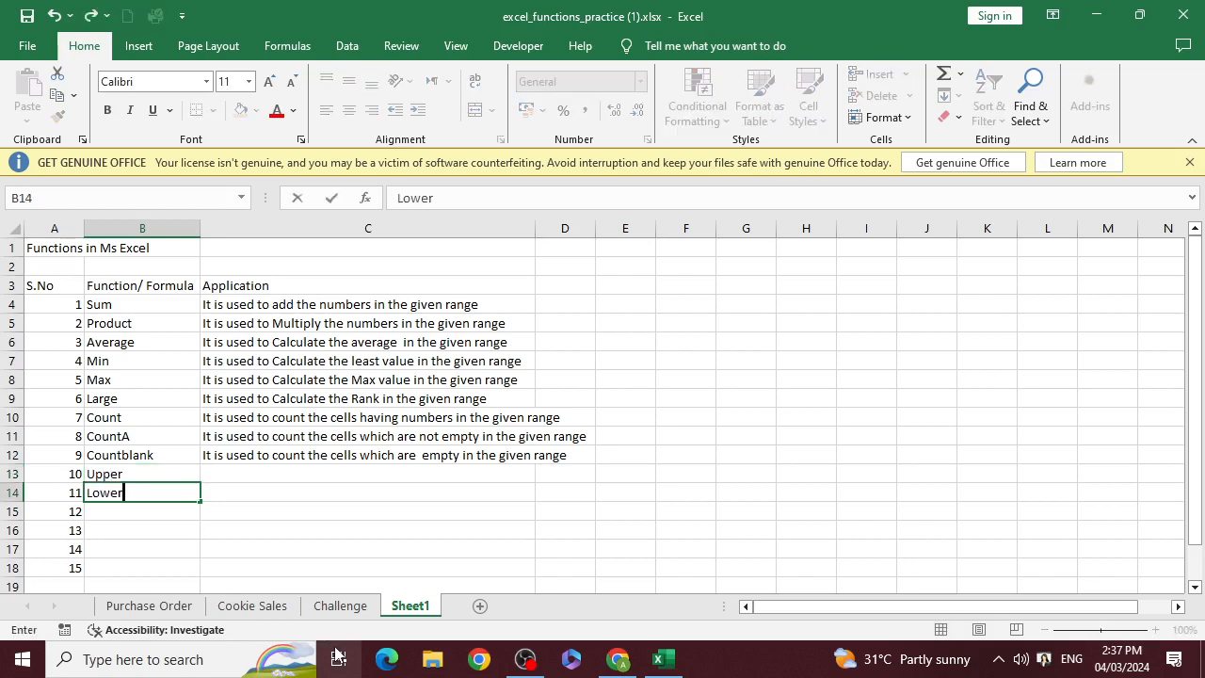
key("Return")
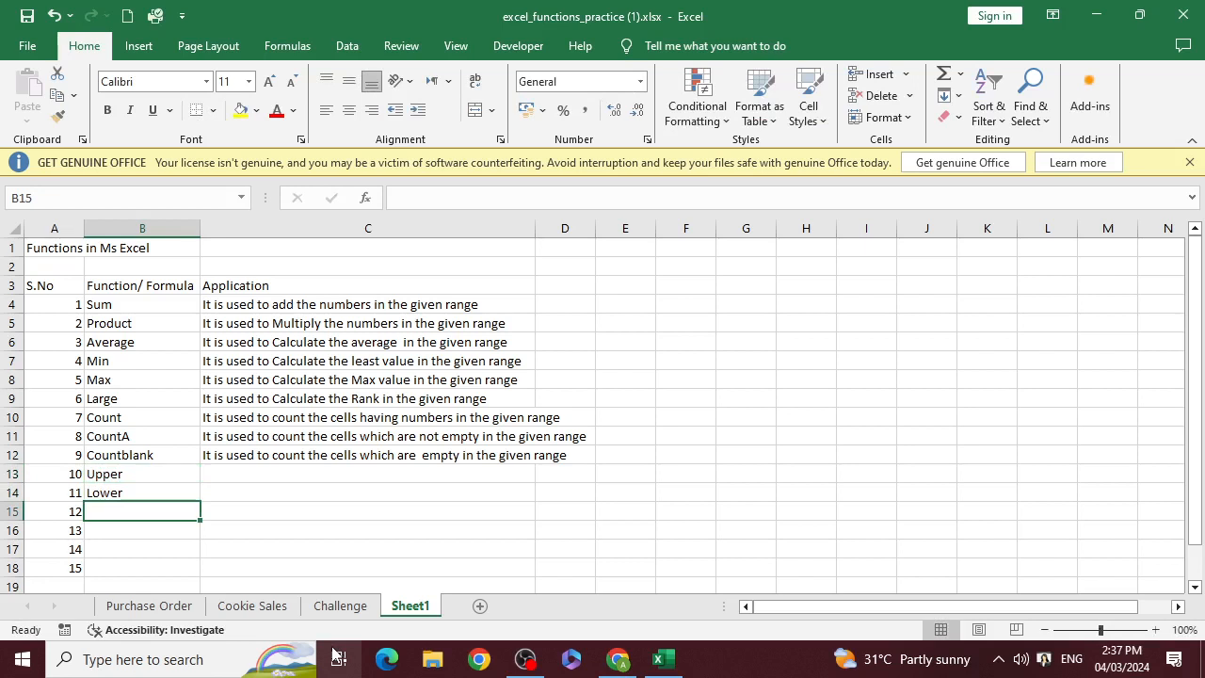
type("Proper")
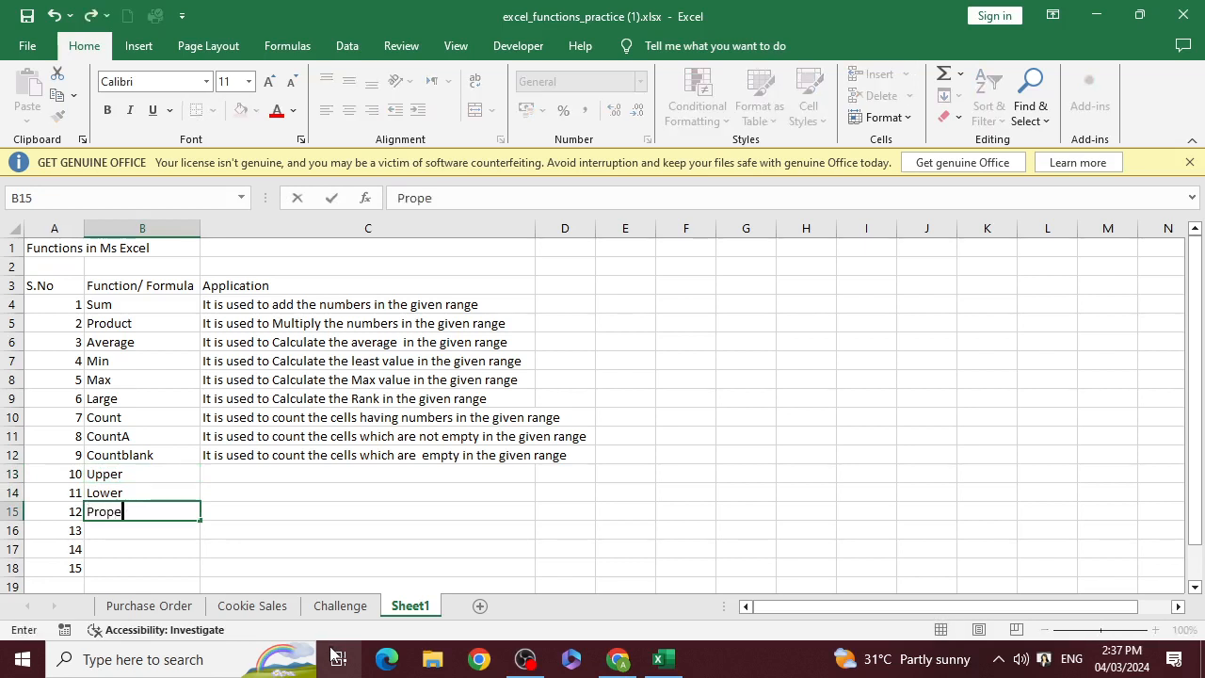
key("Return")
Enter the description "it is used change the text into Upper Case" in C13 beside Upper
key("Up")
key("Up")
key("Up")
key("Right")
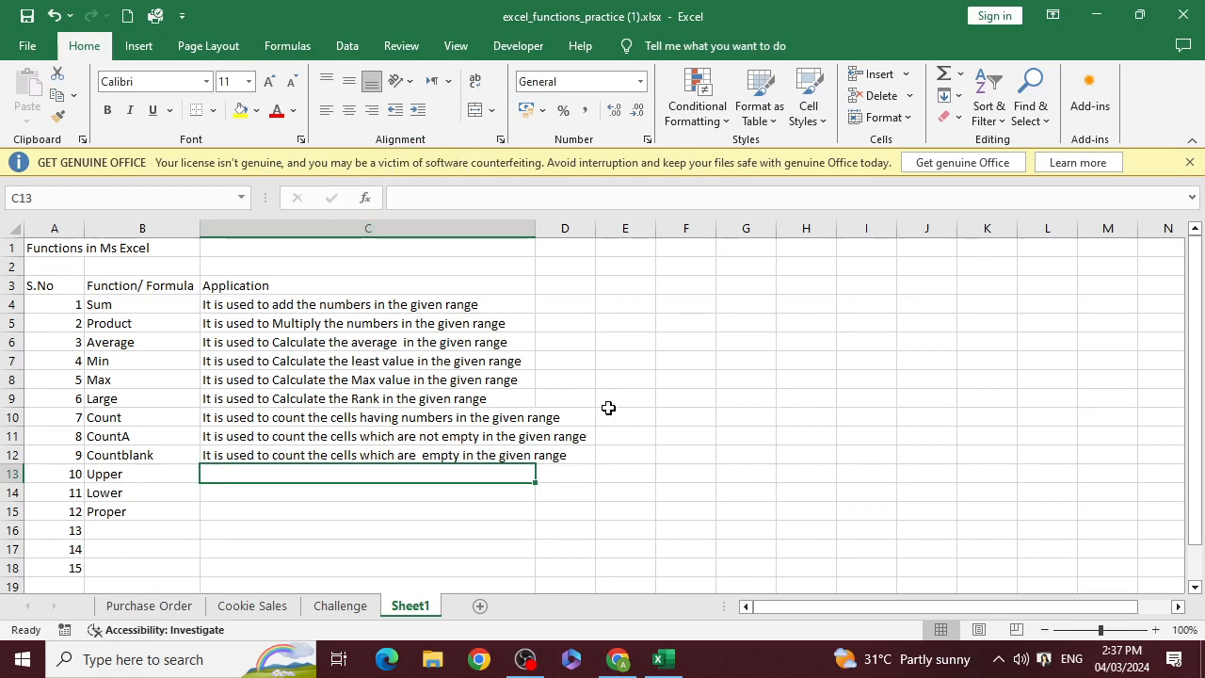
type("it")
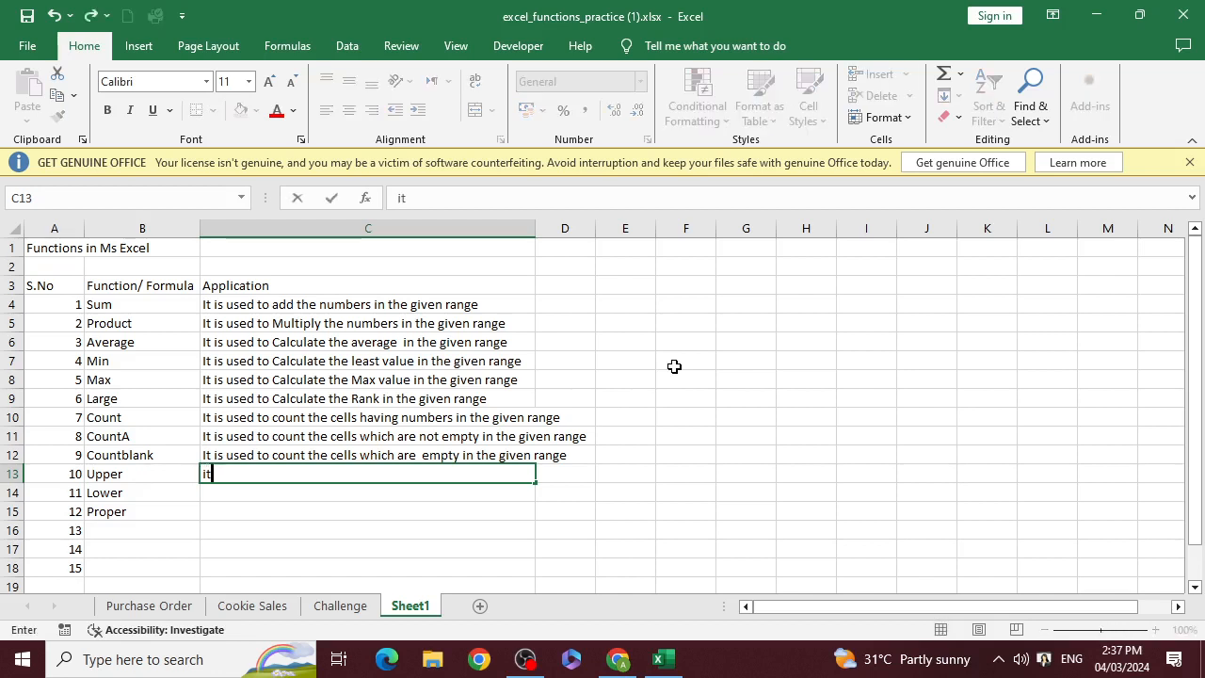
type(" is used ch")
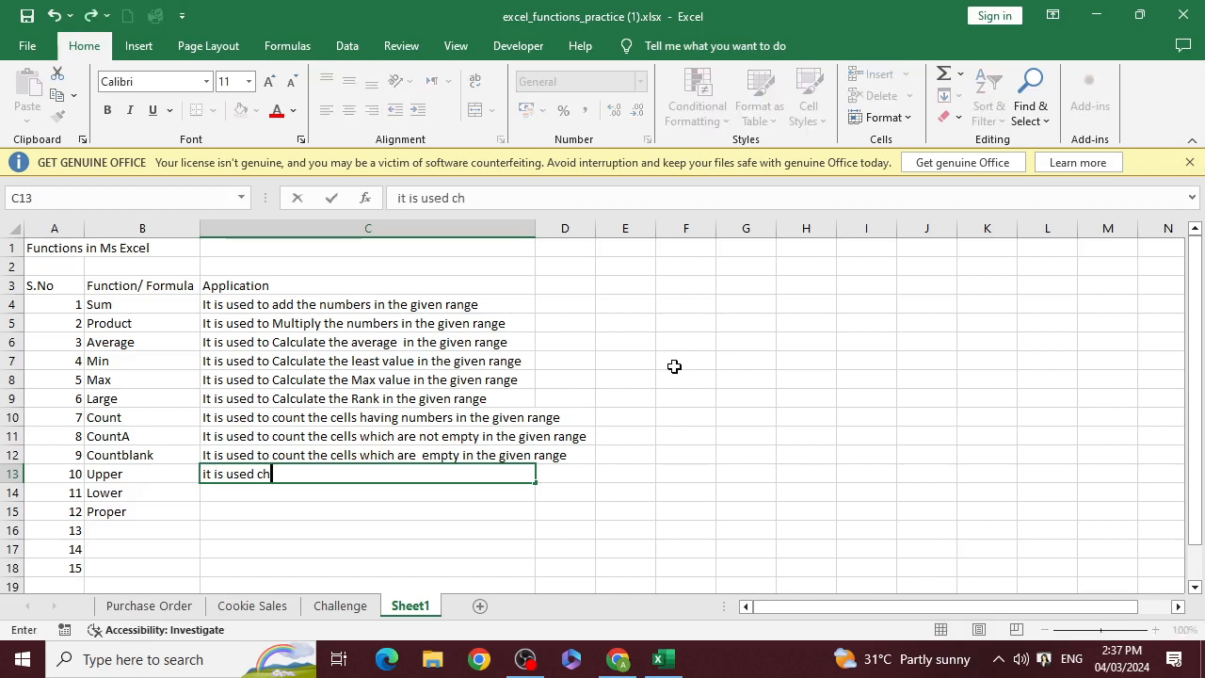
type("ange the te")
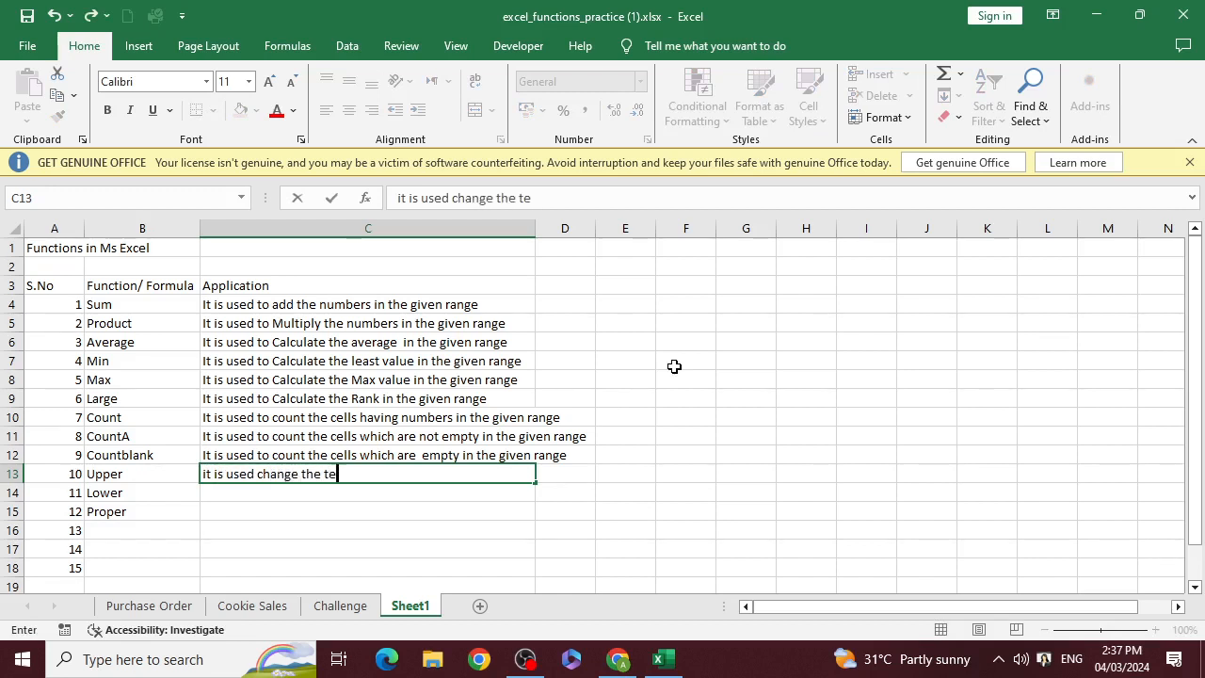
type("xt into Upp")
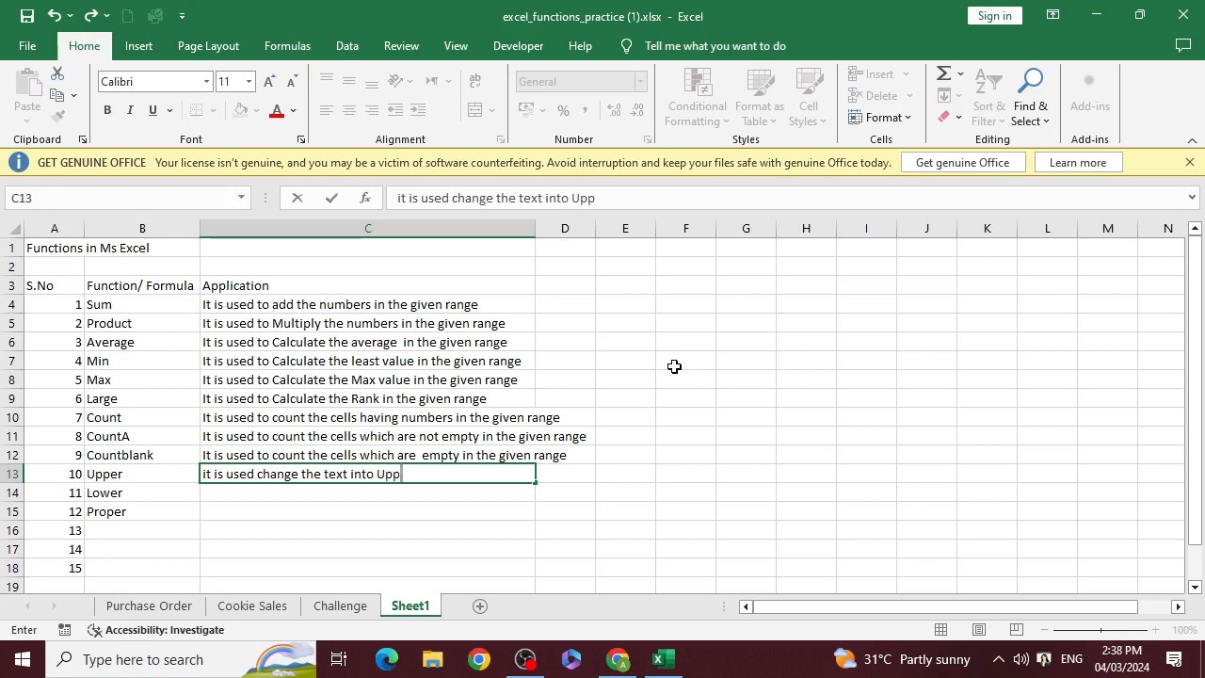
type("er Case")
key("Left")
key("Right")
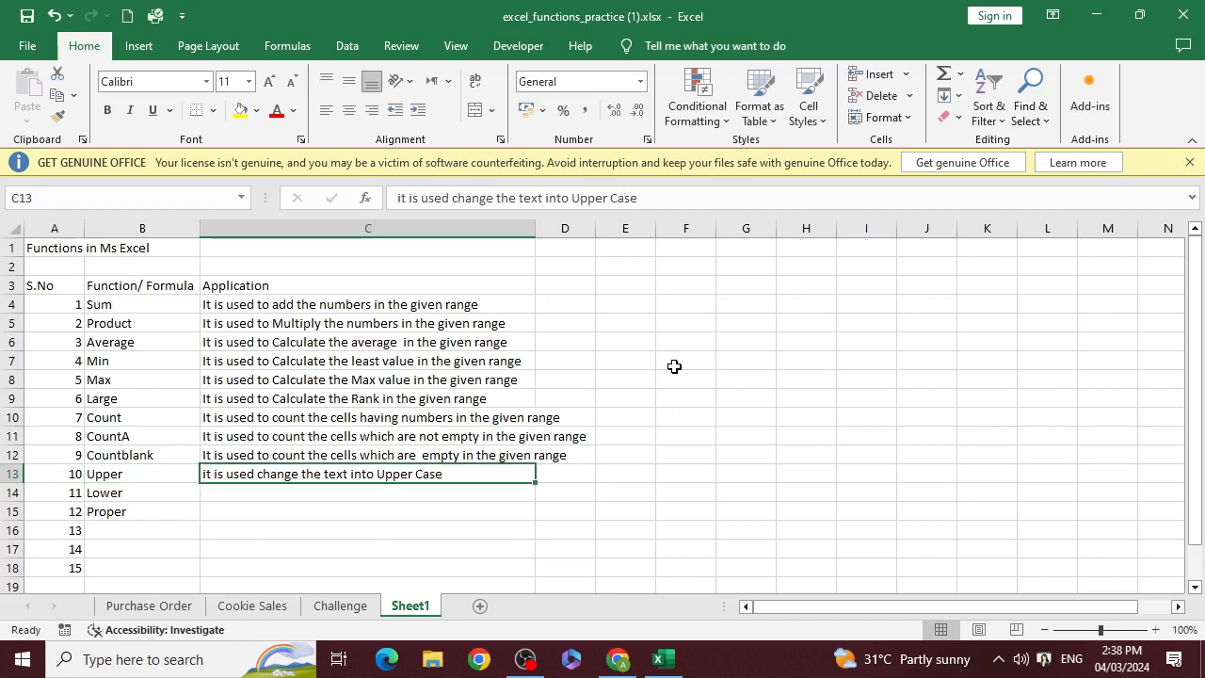
Capitalize the first letter of the Upper description in C13 so it starts with "It"
key("F2")
key("Left")
key("Left")
key("Left")
key("Left")
key("Left")
key("Left")
key("Left")
key("Left")
key("Left")
key("Left")
key("Left")
key("Left")
key("Left")
key("Left")
key("Left")
key("Left")
key("Left")
key("Left")
key("Left")
key("Left")
key("Left")
key("Left")
key("Left")
key("Left")
key("Left")
key("Left")
key("Left")
key("Left")
key("Left")
key("Left")
key("Left")
key("Left")
key("Left")
key("Left")
key("Left")
key("Left")
key("Left")
key("Left")
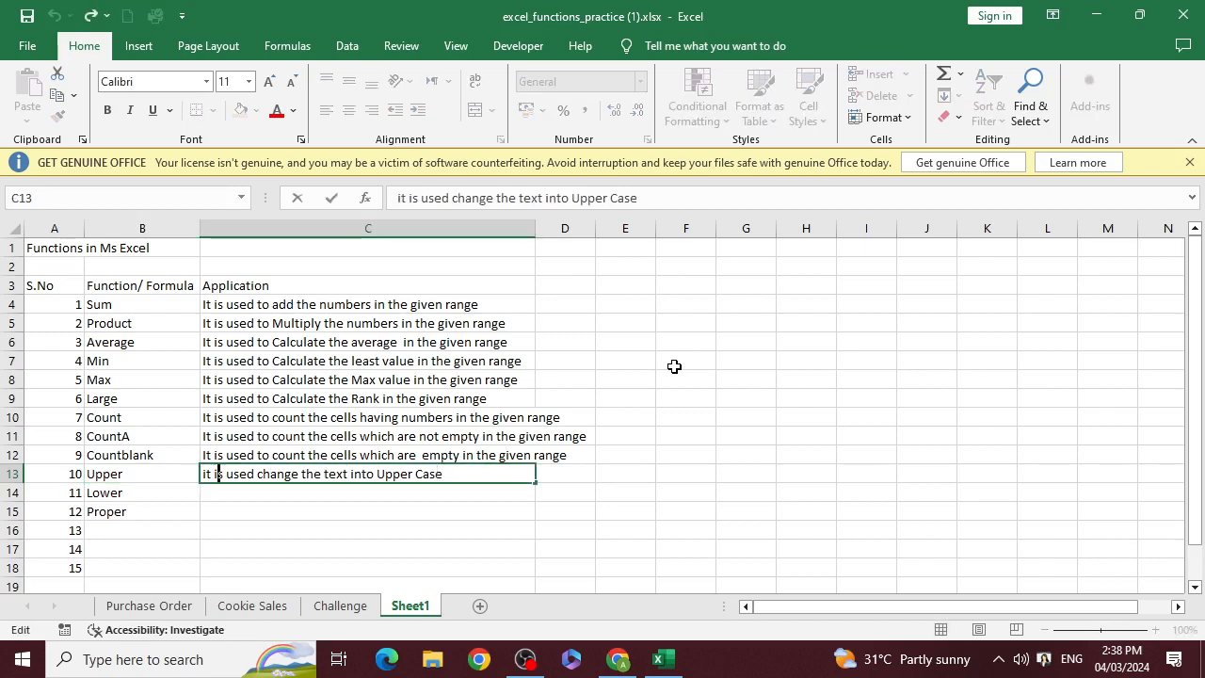
key("Delete")
type("I")
key("Return")
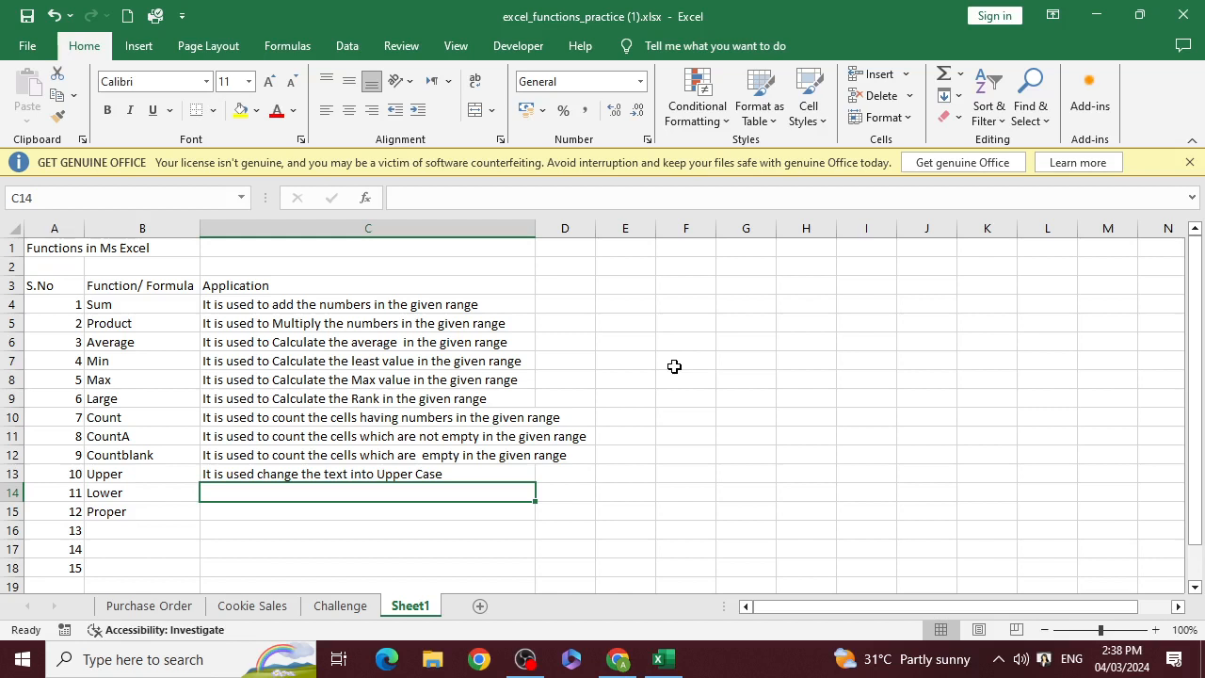
Copy the Upper description from C13 into C14 beside Lower
key("Up")
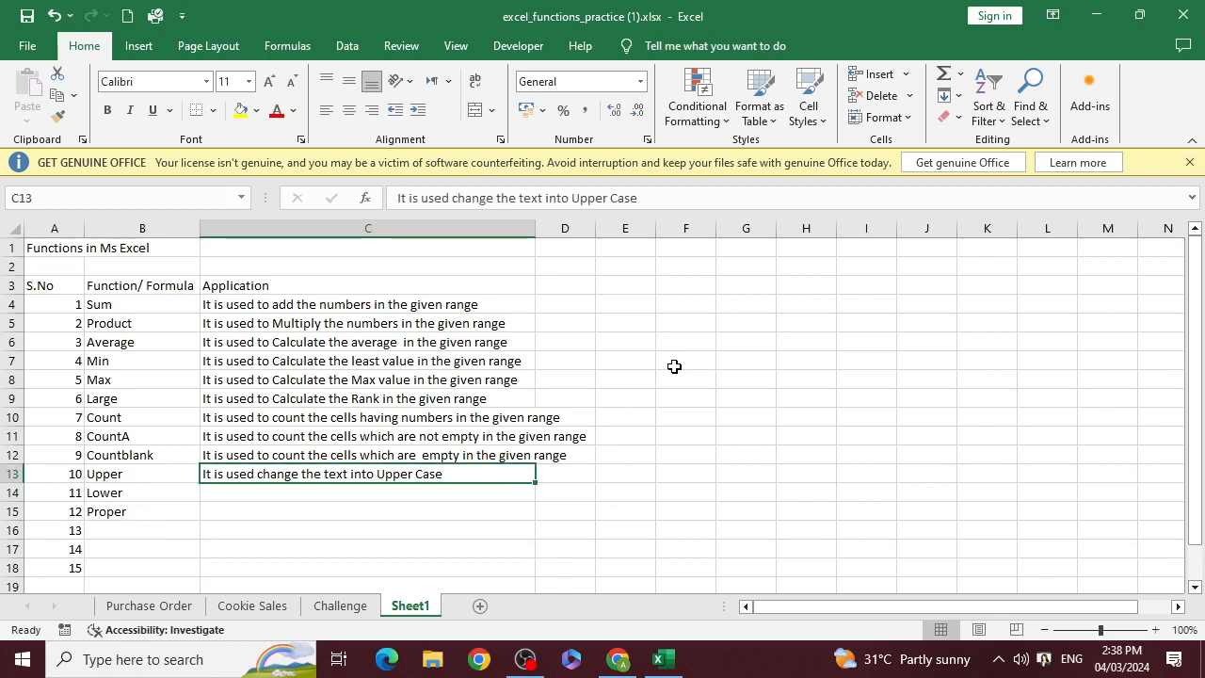
key("ctrl+c")
key("Down")
key("ctrl+v")
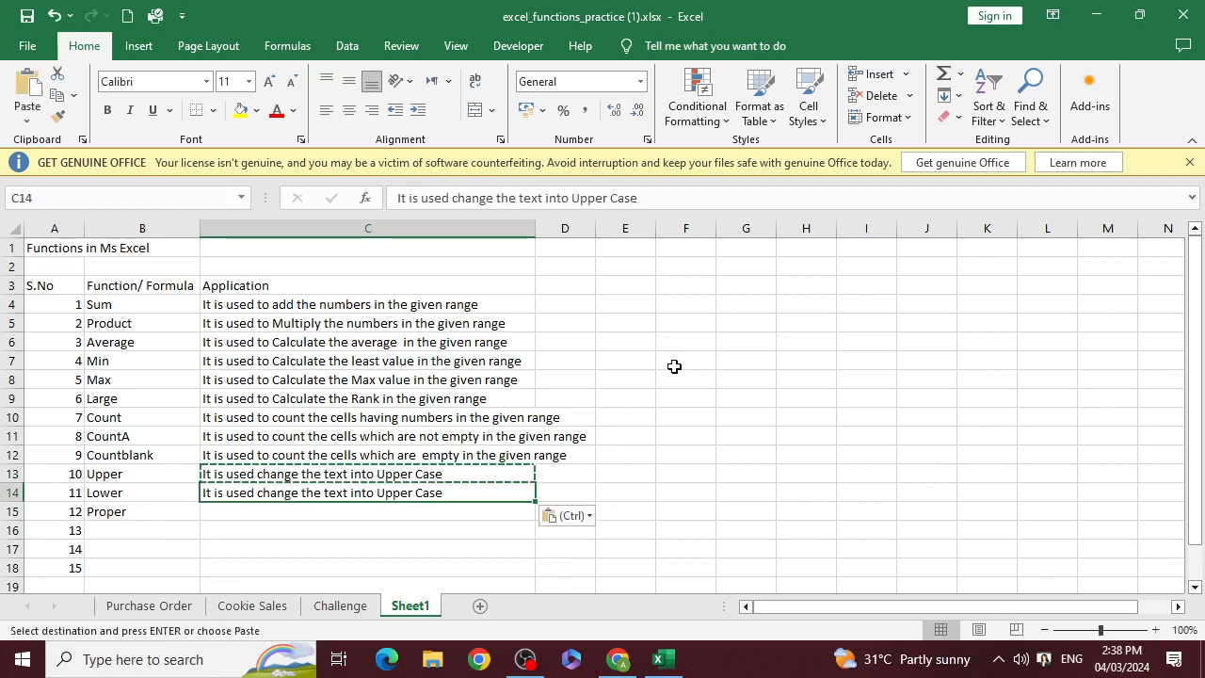
Replace the word "Upper" with "lower" in the description in C14
key("F2")
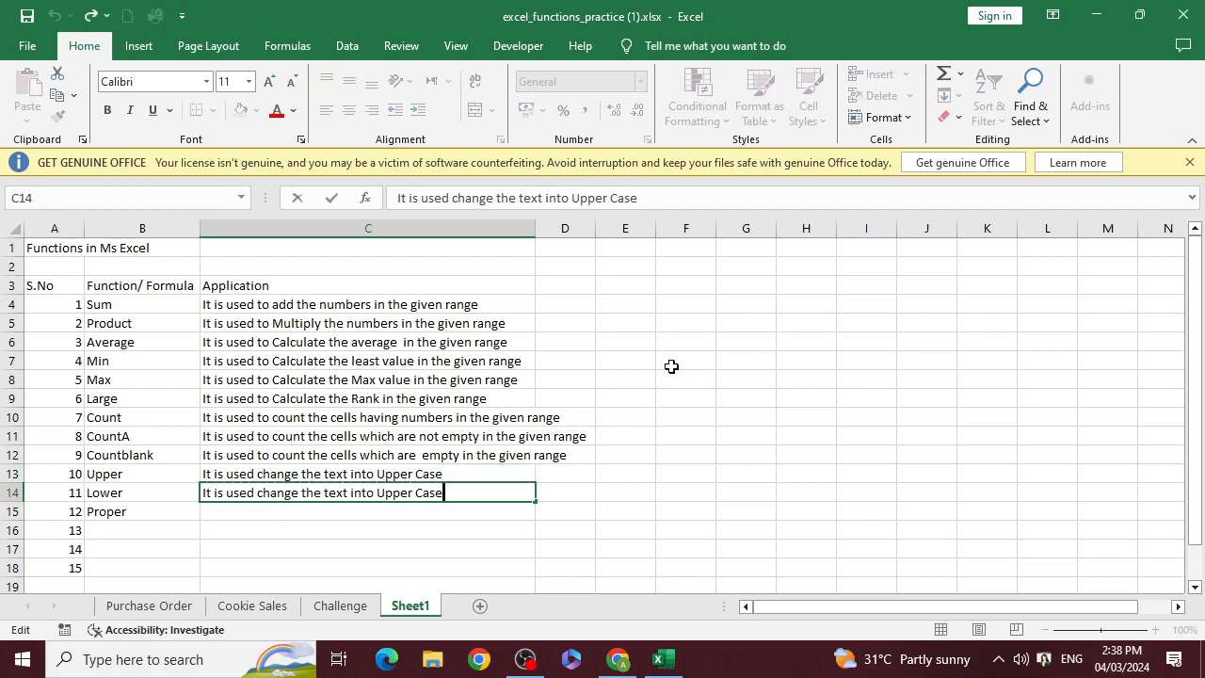
key("Left")
key("Left")
key("Left")
key("Left")
key("Left")
key("Left")
key("Left")
key("Left")
key("Left")
key("Left")
key("Left")
key("Left")
key("Left")
key("Left")
key("Left")
key("Left")
key("Left")
key("Left")
key("Left")
key("Left")
key("Right")
key("Right")
key("Right")
key("Right")
key("Right")
key("Right")
key("Right")
key("Right")
key("Right")
key("Right")
key("Right")
key("Right")
key("Right")
key("Left")
key("Left")
key("Left")
key("shift+Right")
key("shift+Right")
key("shift+Right")
key("shift+Right")
key("shift+Right")
key("BackSpace")
type("lowe")
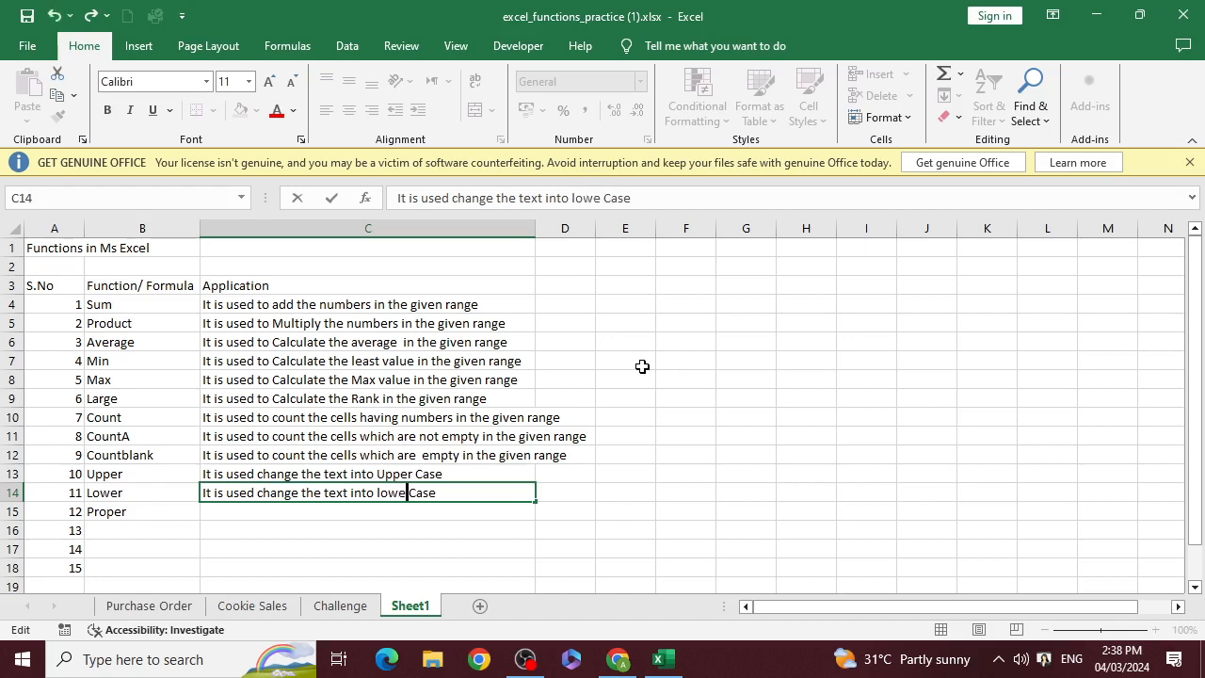
type("r")
Add "of the selected cell" to the end of the Lower description in C14
key("Right")
key("Right")
key("Right")
key("Right")
key("Right")
type("of t")
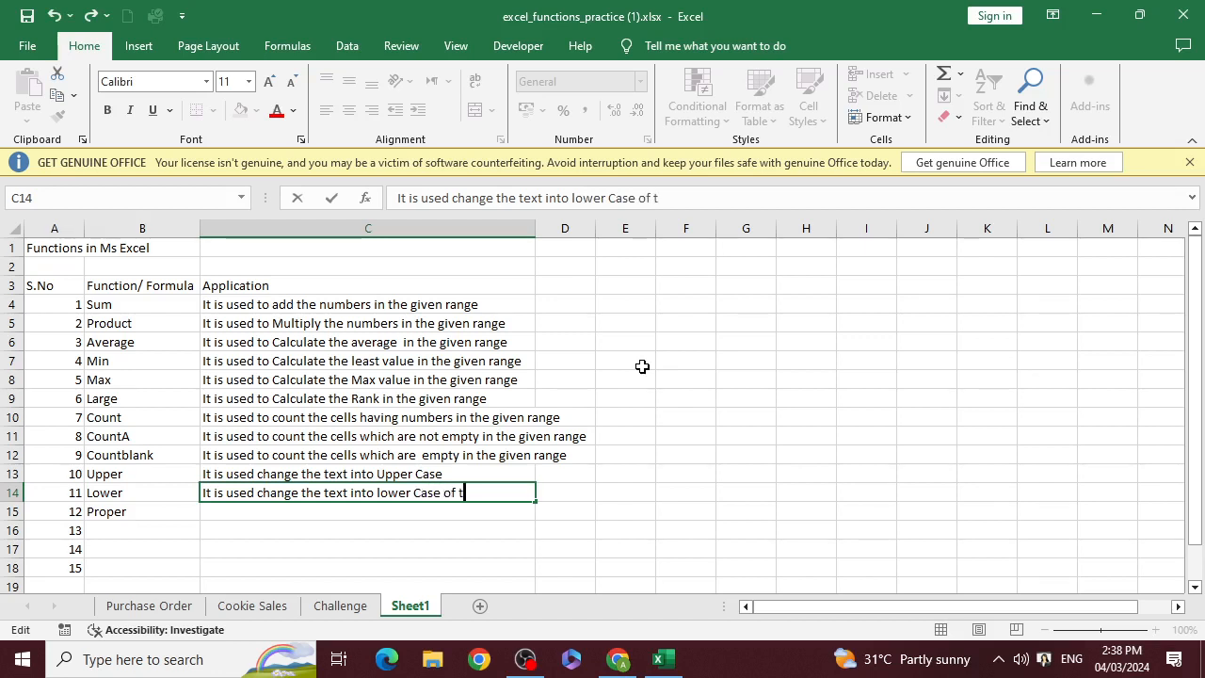
type("he selec")
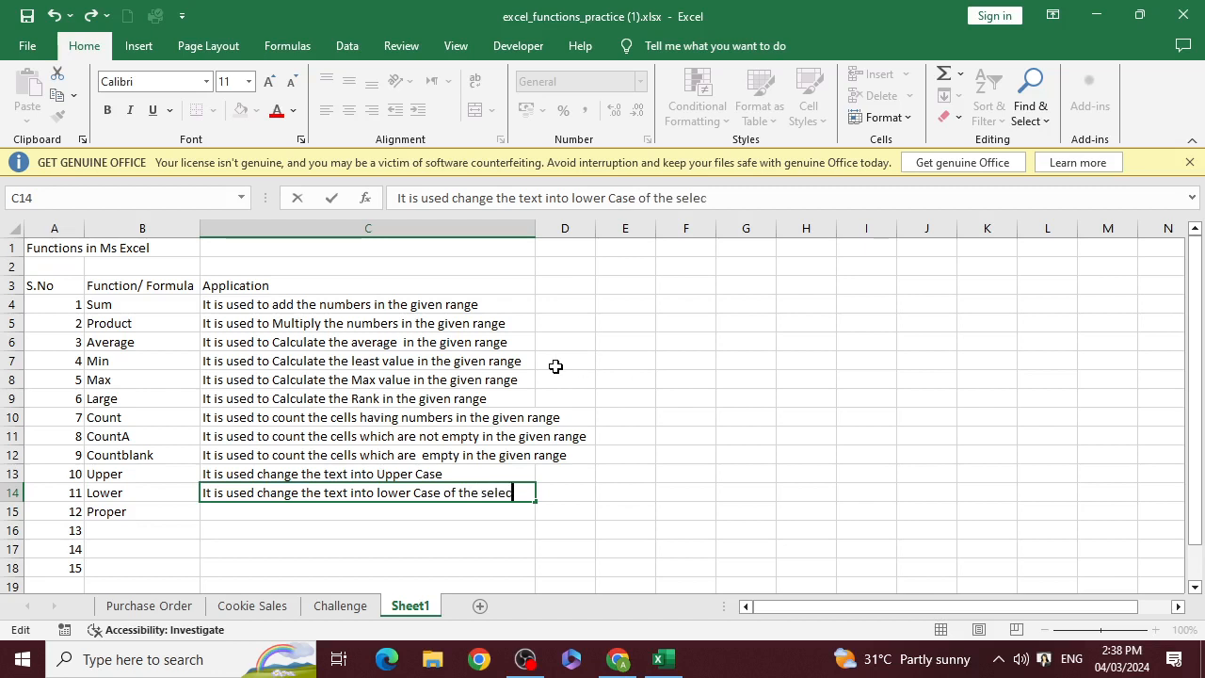
type("ted cell")
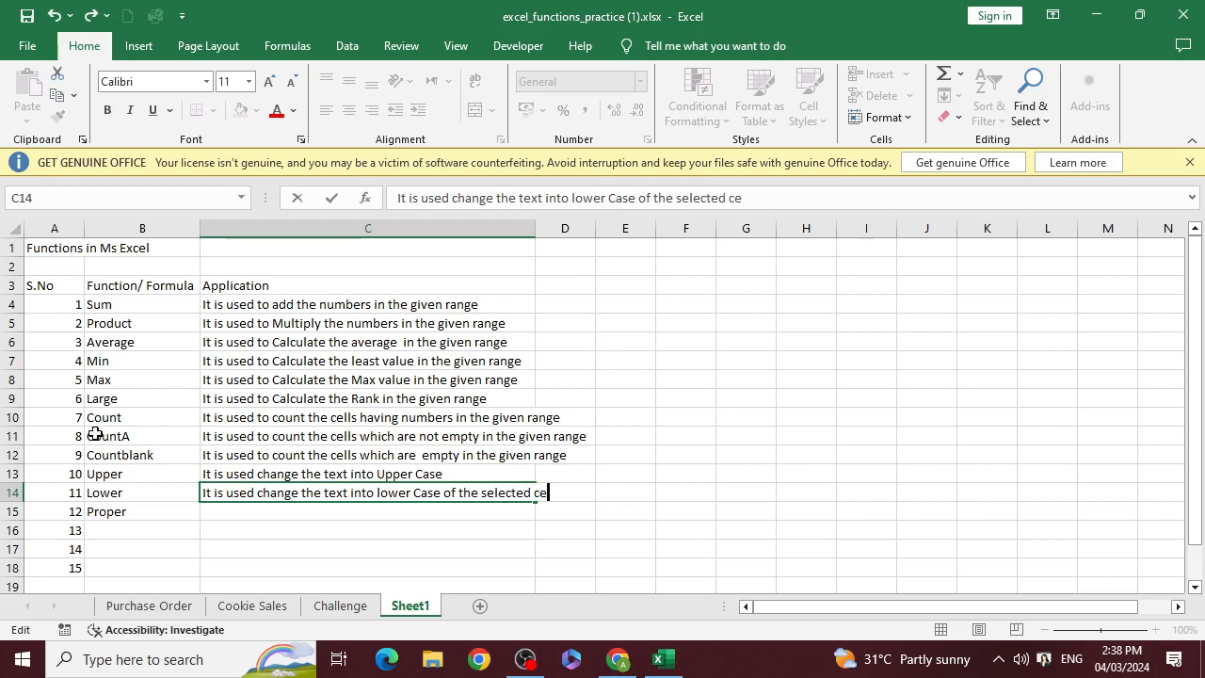
Copy the phrase "of the selected cell" from C14 and append it to the Upper description in C13
key("shift+Left")
key("shift+Left")
key("shift+Left")
key("shift+Left")
key("shift+Left")
key("shift+Left")
key("shift+Left")
key("shift+Left")
key("shift+Left")
key("shift+Left")
key("shift+Left")
key("shift+Left")
key("shift+Left")
key("shift+Left")
key("shift+Left")
key("shift+Left")
key("shift+Left")
key("shift+Left")
key("shift+Left")
key("shift+Left")
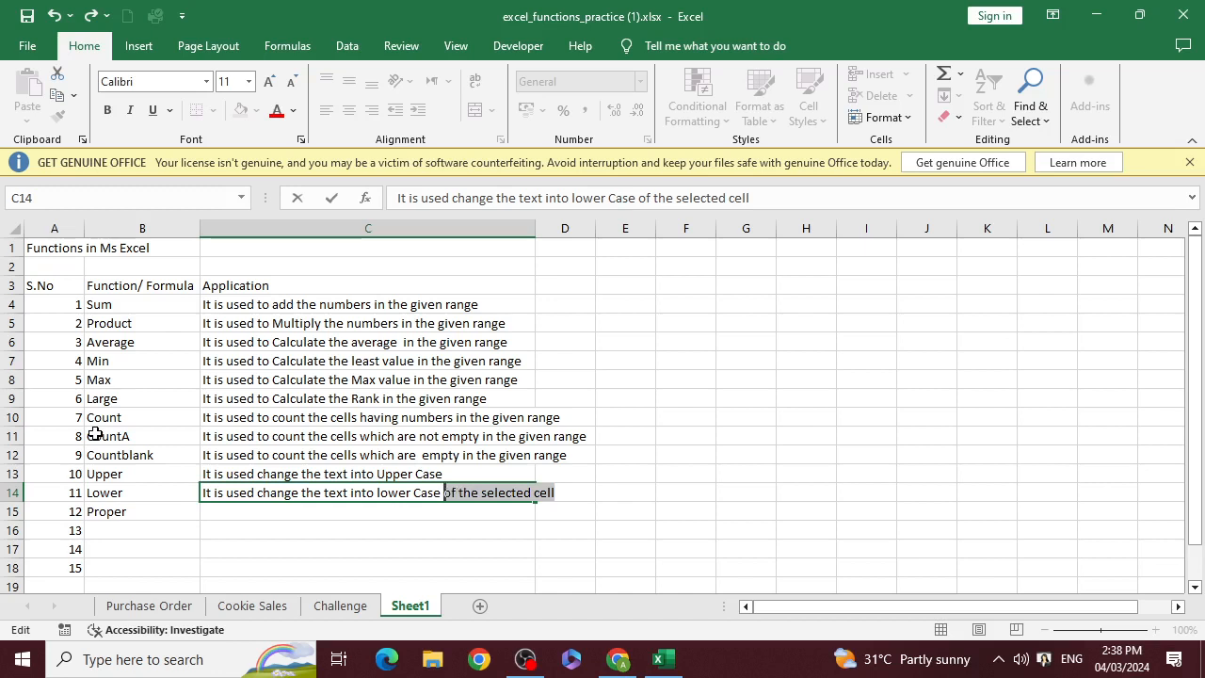
key("shift+Right")
key("ctrl+c")
key("Return")
key("Up")
key("Up")
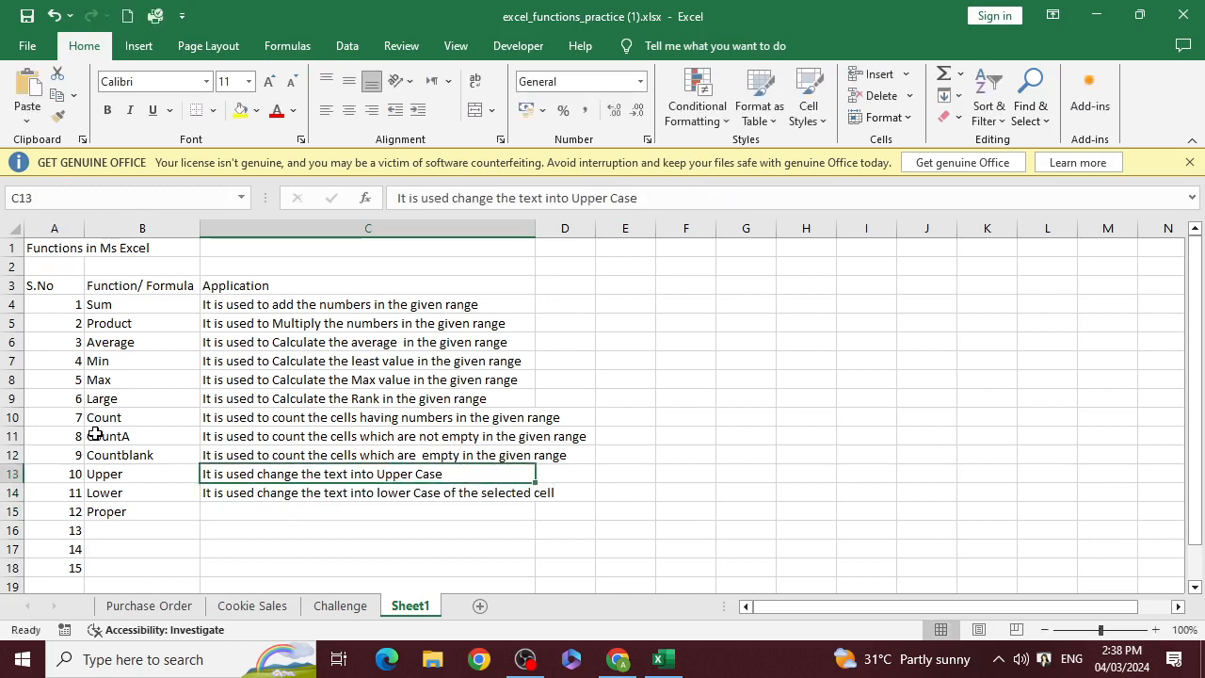
key("F2")
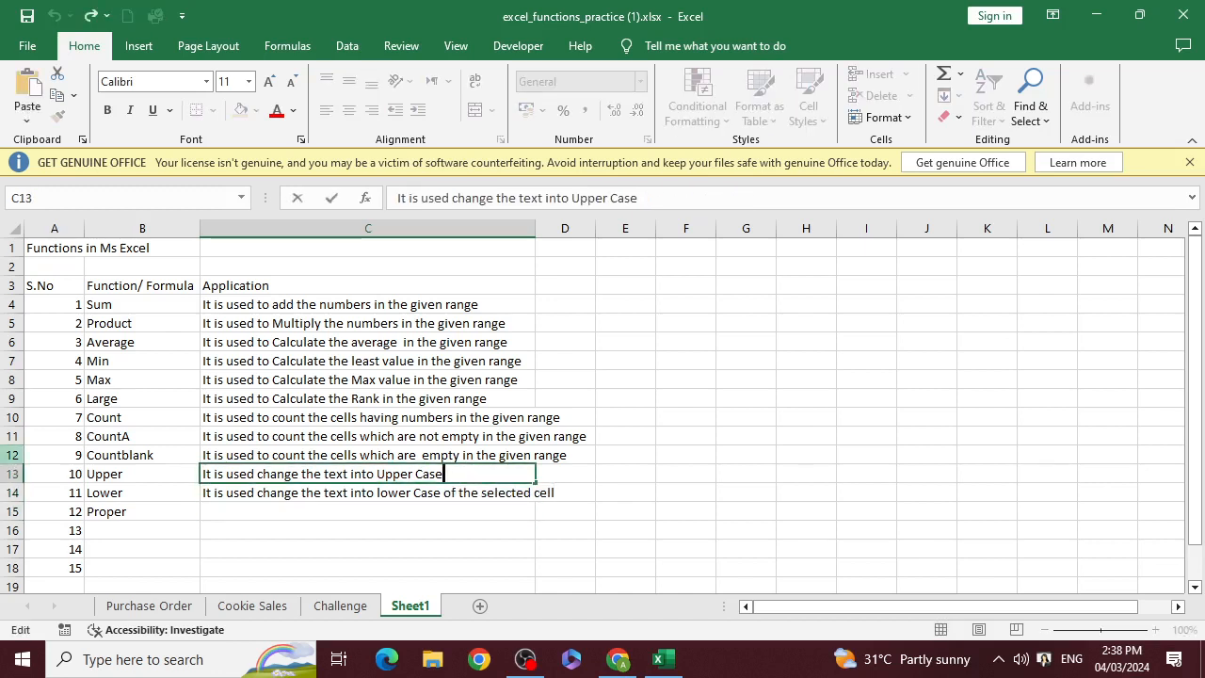
key("ctrl+v")
key("Return")
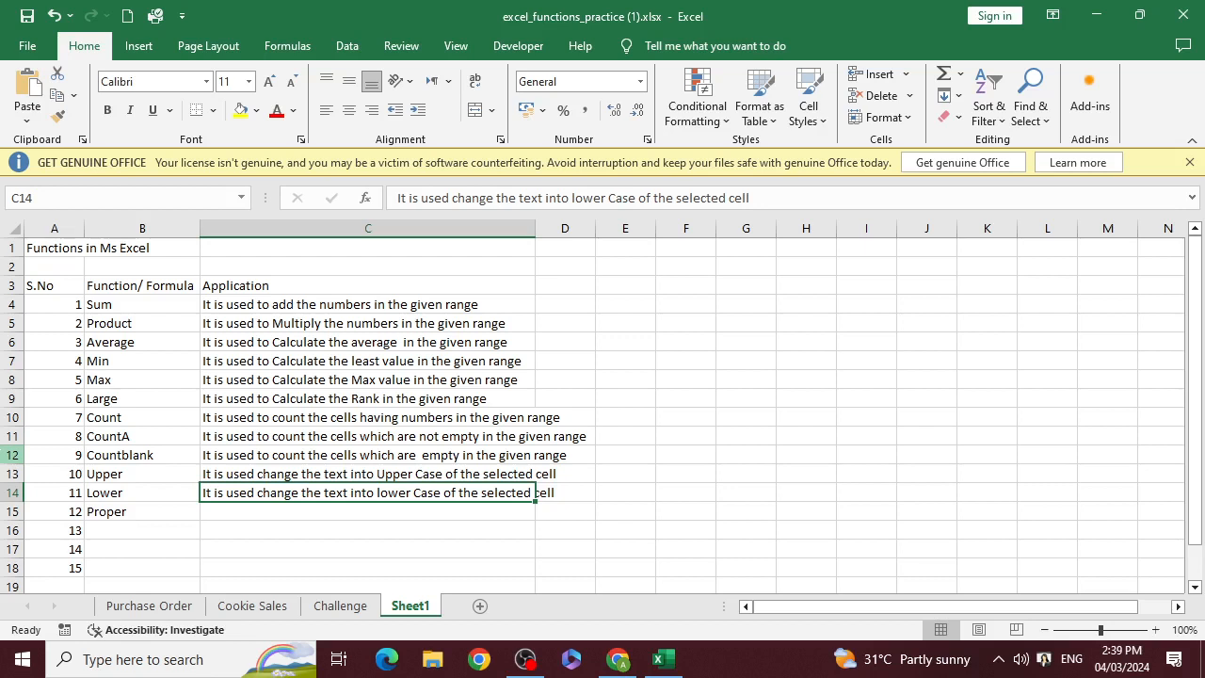
Copy the Lower description from C14 into C15 beside Proper
key("Down")
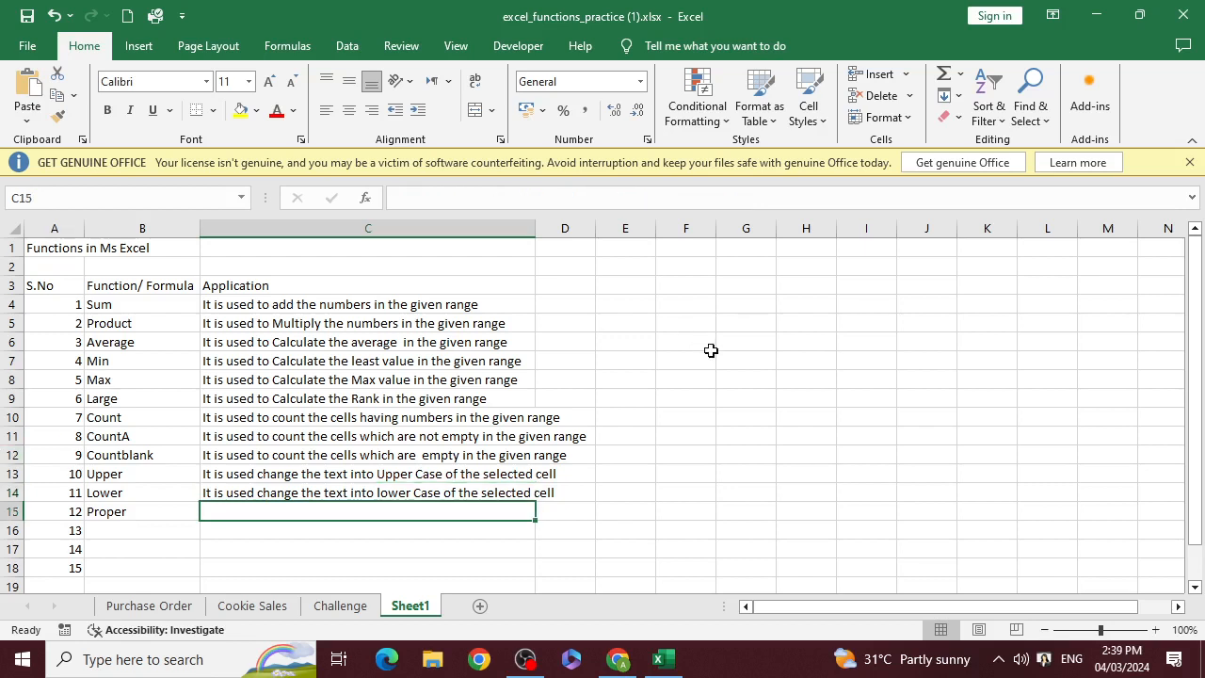
key("Up")
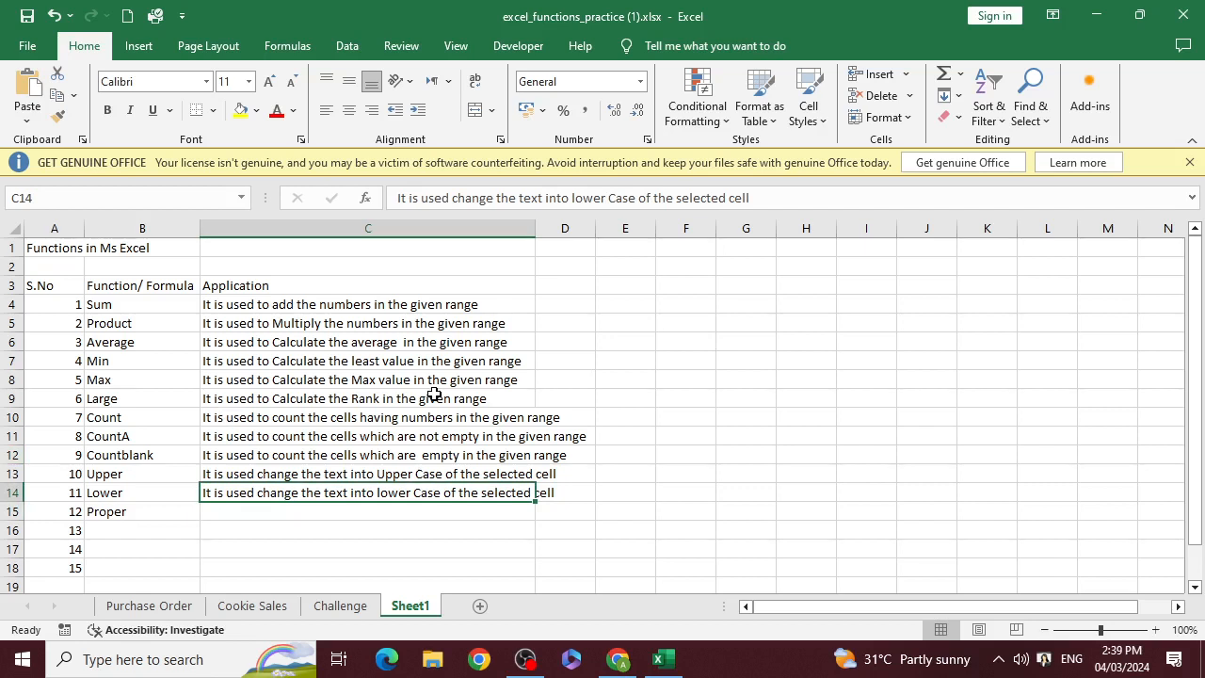
key("ctrl+c")
key("Down")
key("ctrl+v")
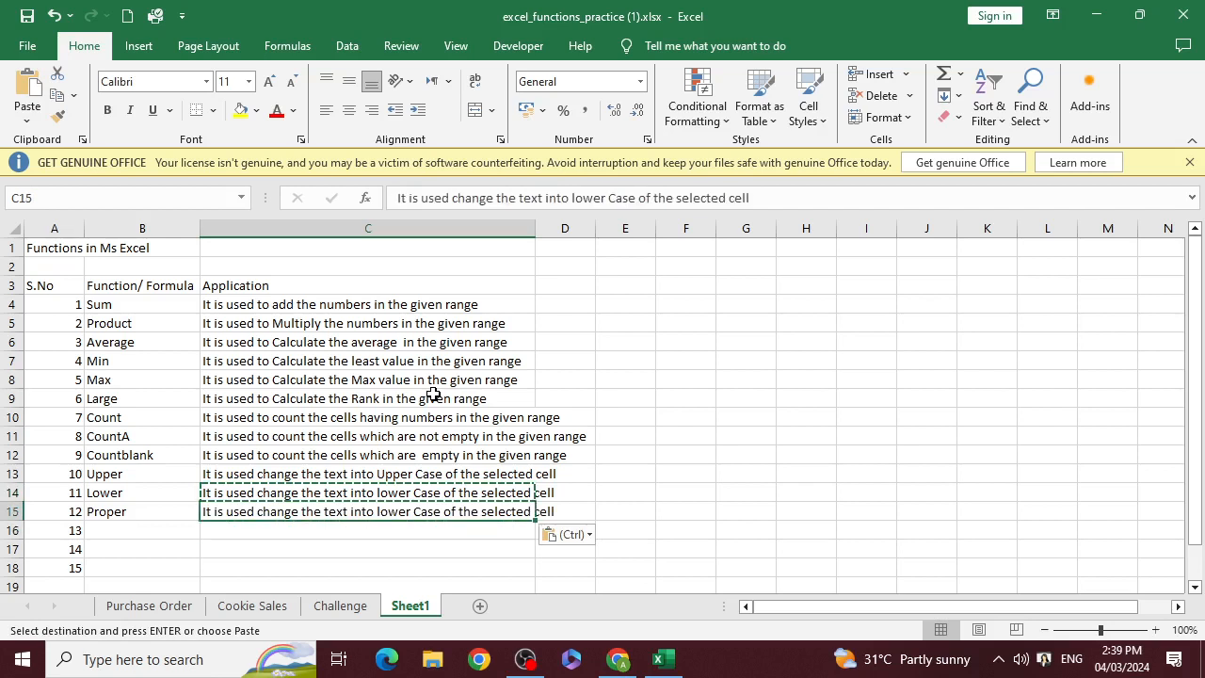
Replace "lower" with "Sentence" in the Proper description in C15 and commit the entry
key("F2")
key("ctrl+Left")
key("ctrl+Left")
key("ctrl+Left")
key("ctrl+Left")
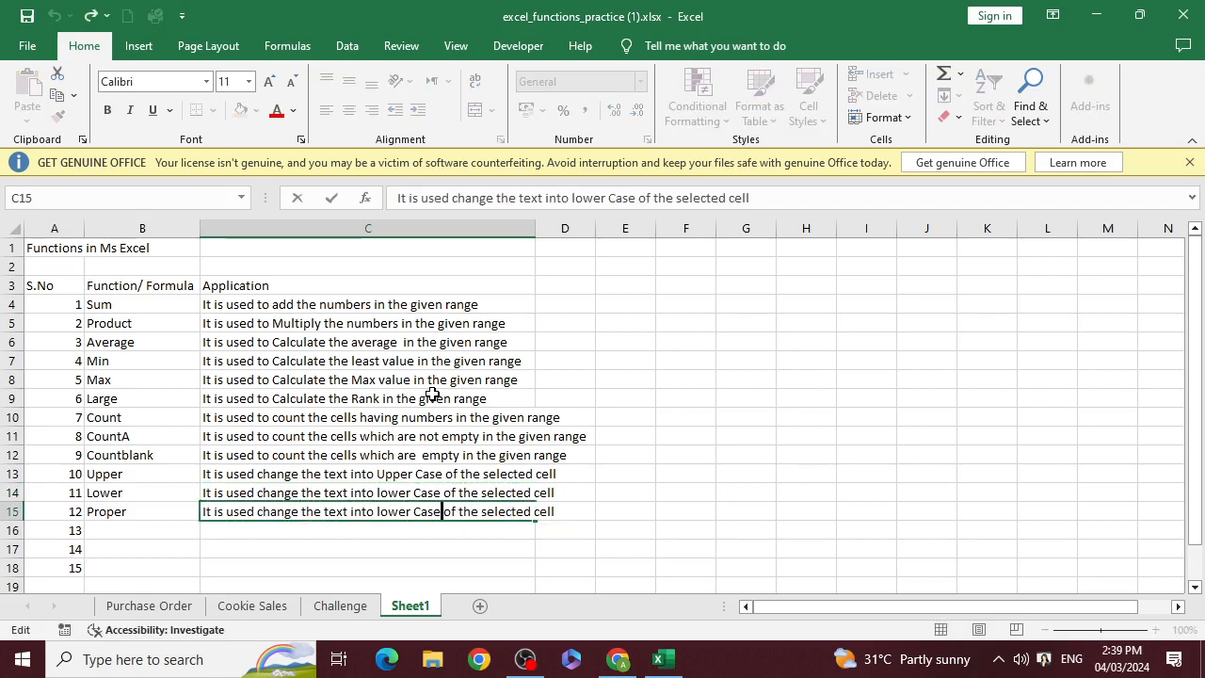
key("shift+Left")
key("shift+Left")
key("shift+Left")
key("shift+Left")
key("shift+Left")
key("shift+Left")
type("Sent")
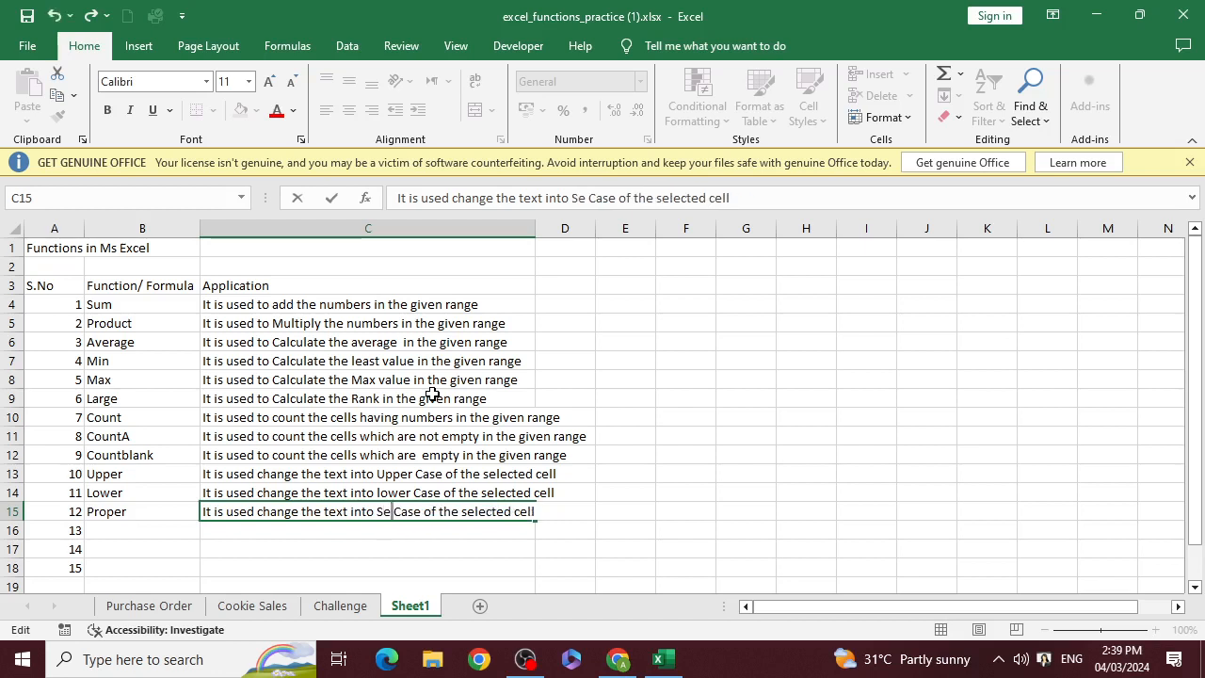
type("ence")
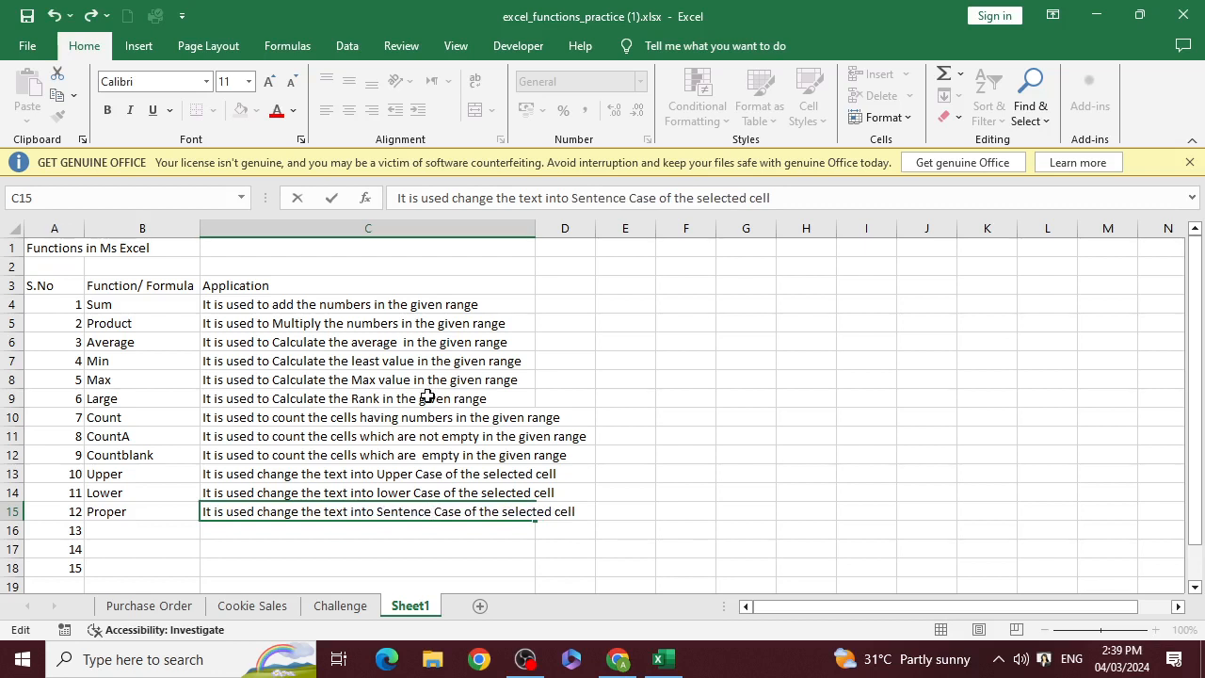
key("Return")
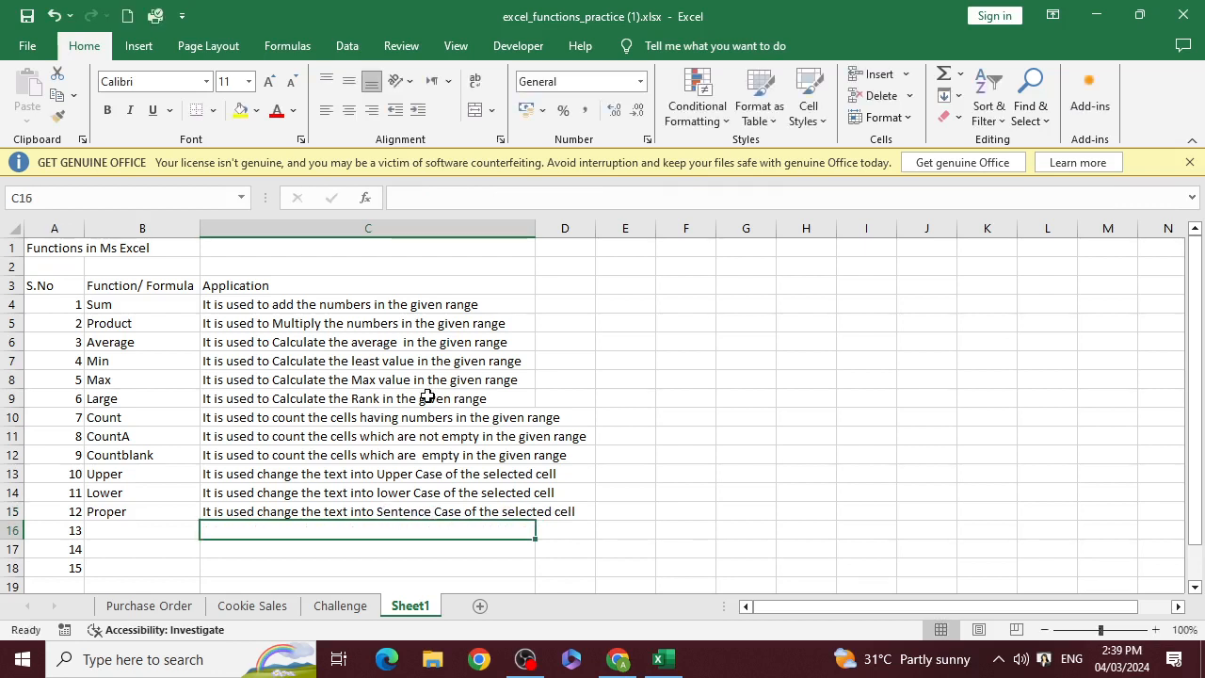
Enter "Concatenate" as the function name in B16 beside serial number 13
key("Left")
key("Down")
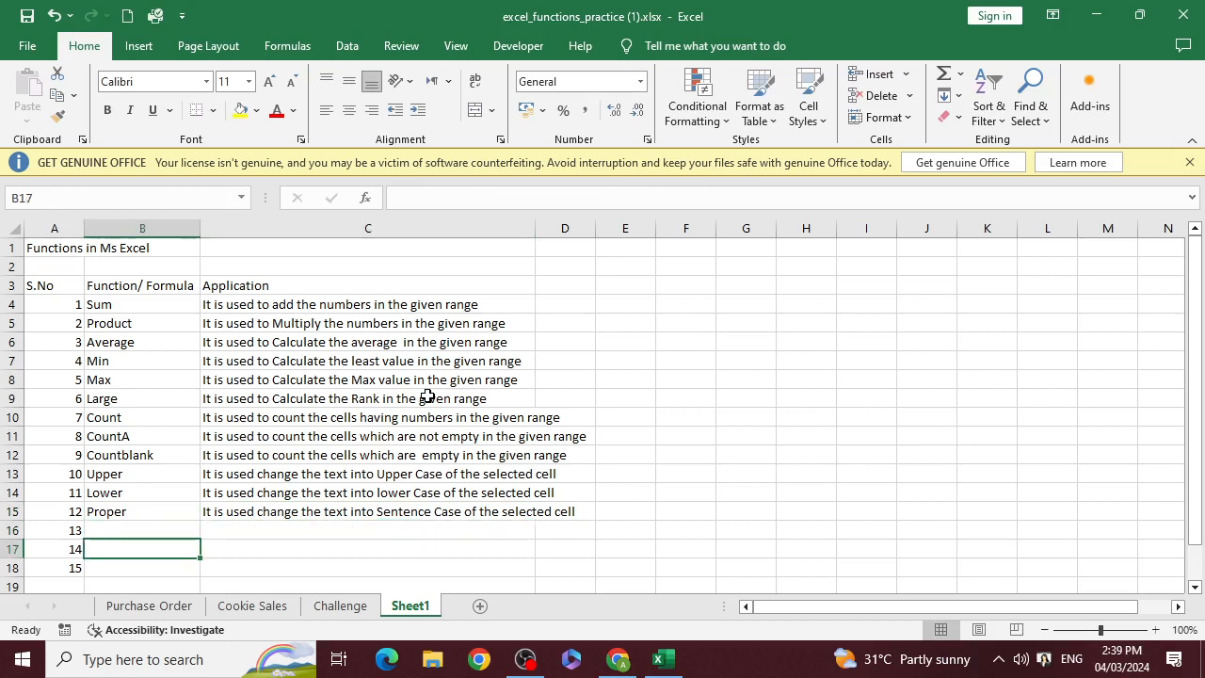
scroll(429, 327, "down", 1)
scroll(428, 327, "up", 1)
left_click(141, 527)
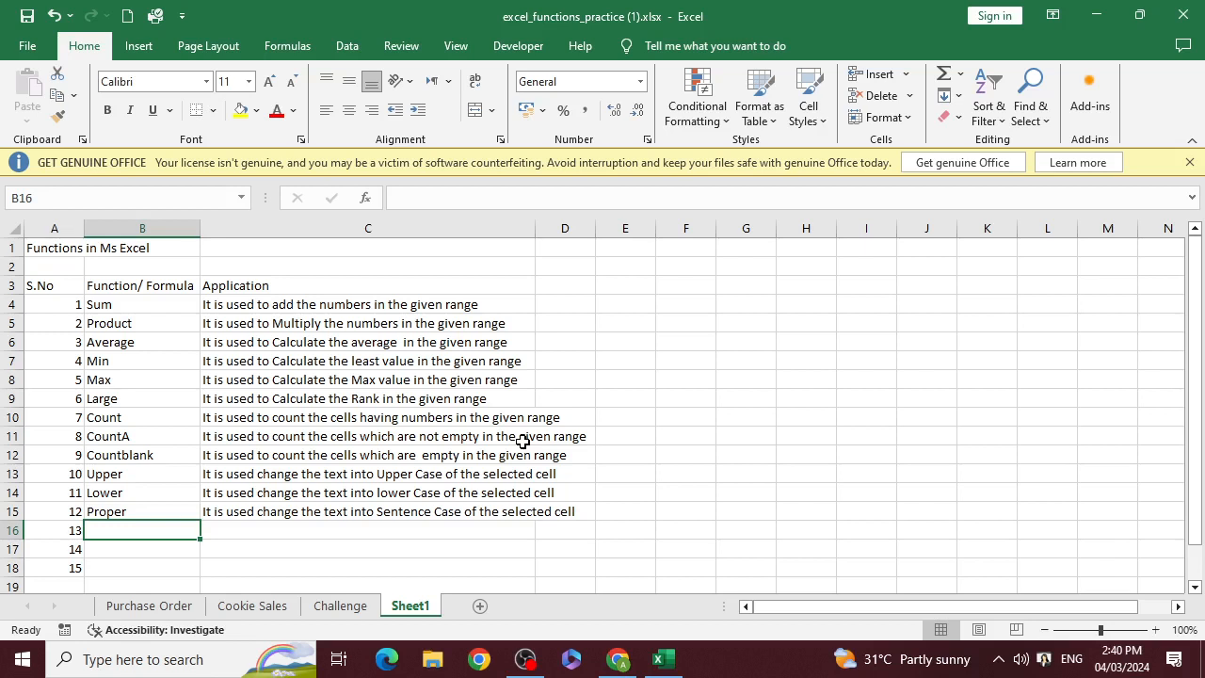
type("Con")
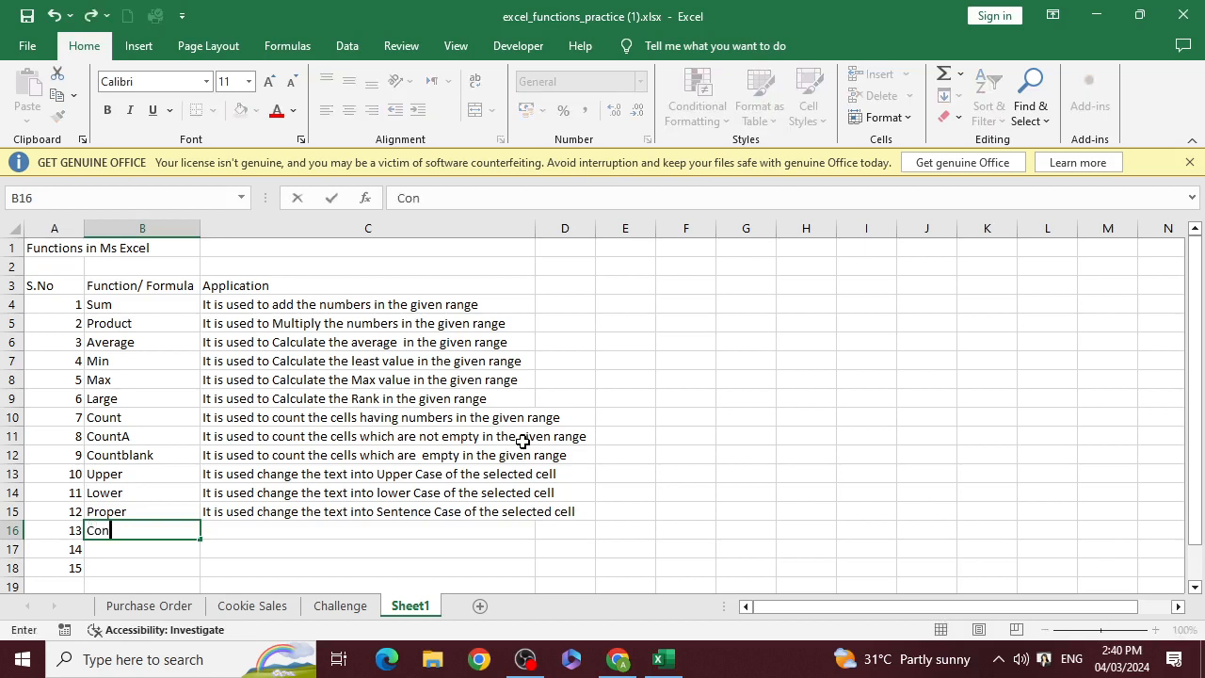
type("catenate")
key("Return")
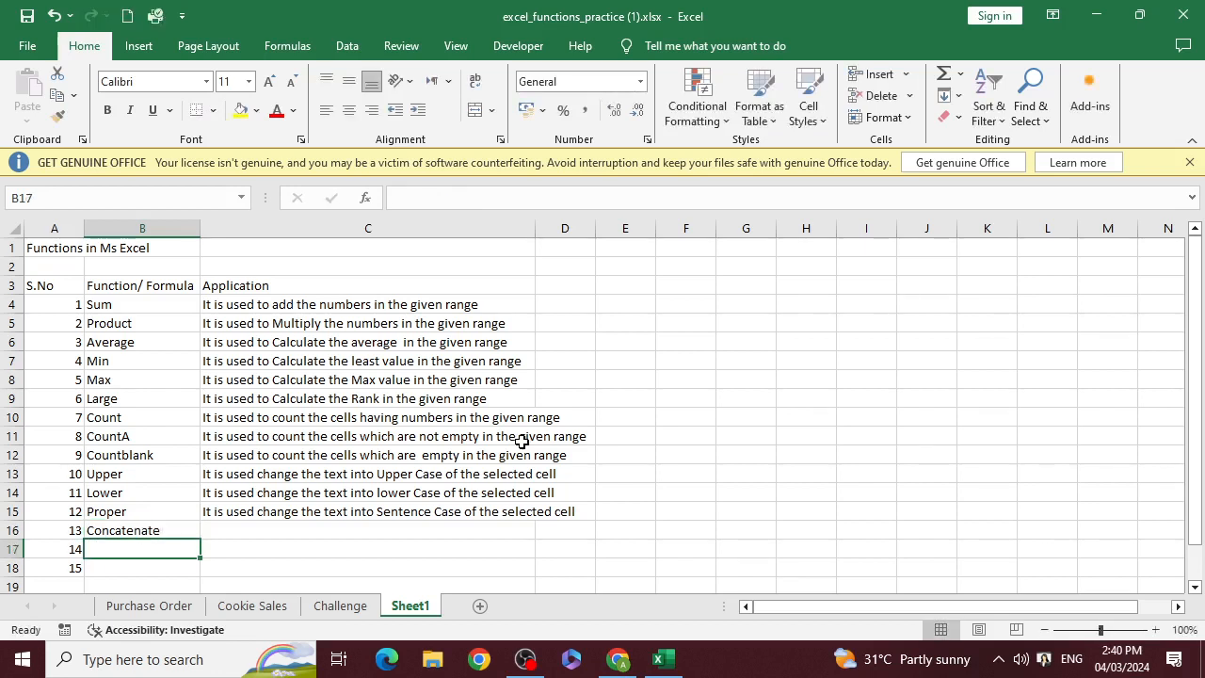
Describe Concatenate in C16 as "It is used to combine the different cells content into one cell"
key("Up")
key("Right")
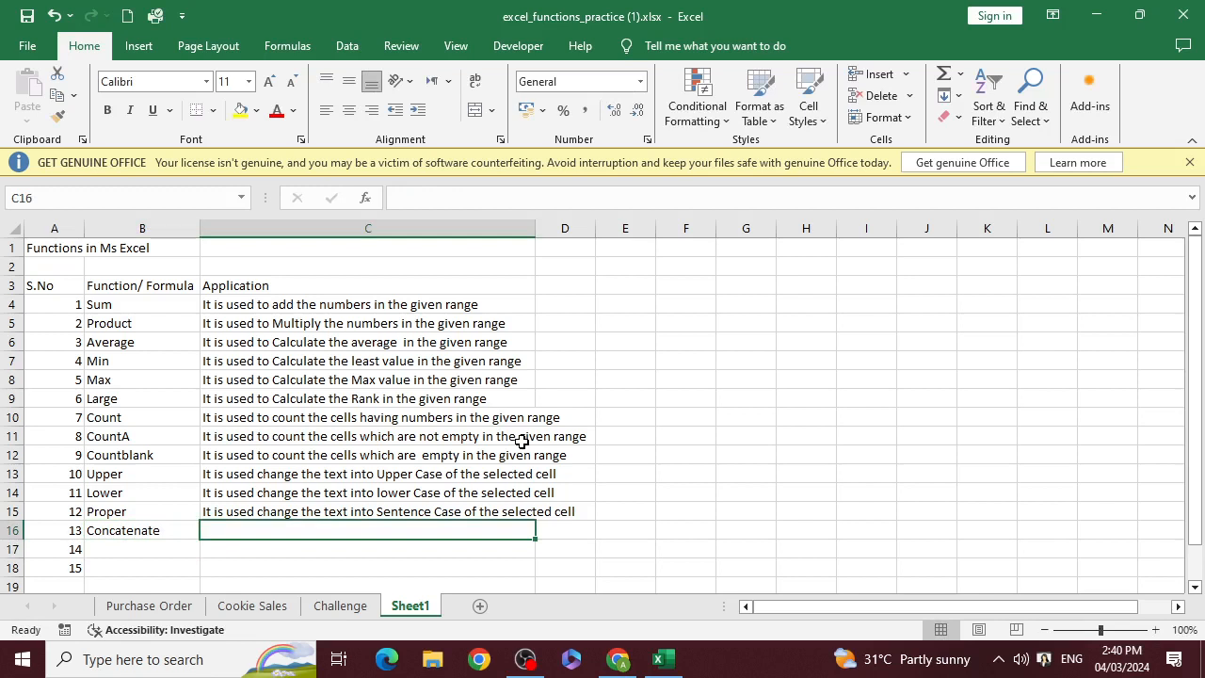
type("It is")
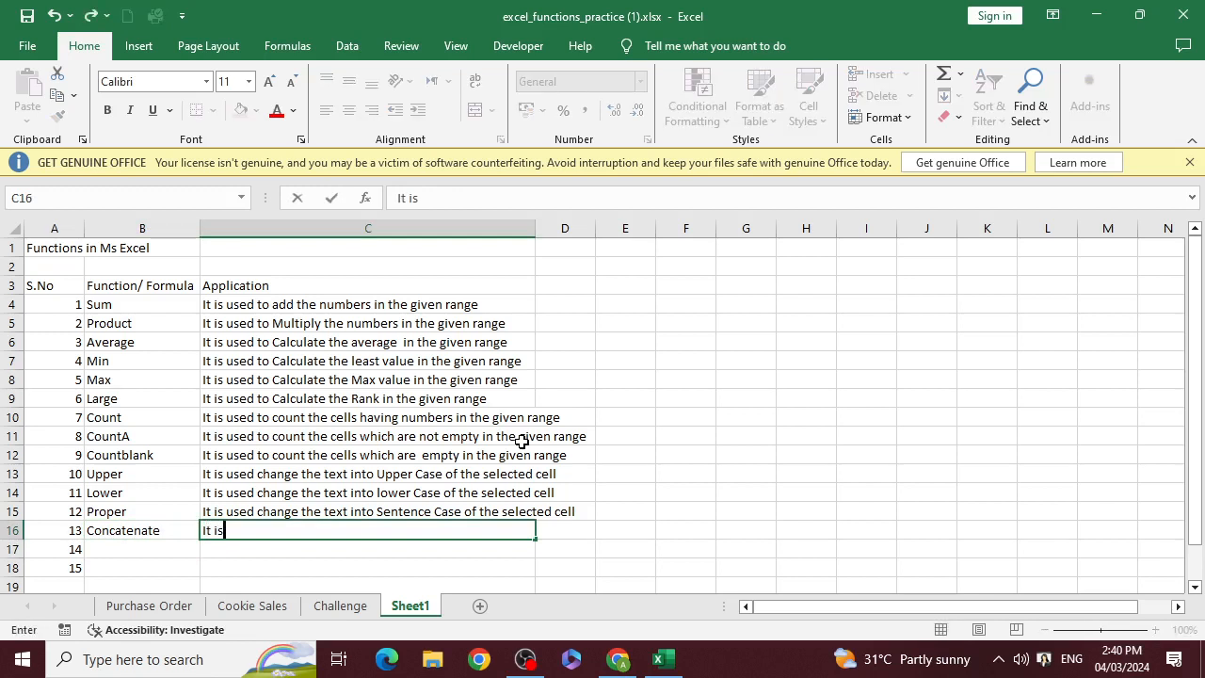
type(" used to cob")
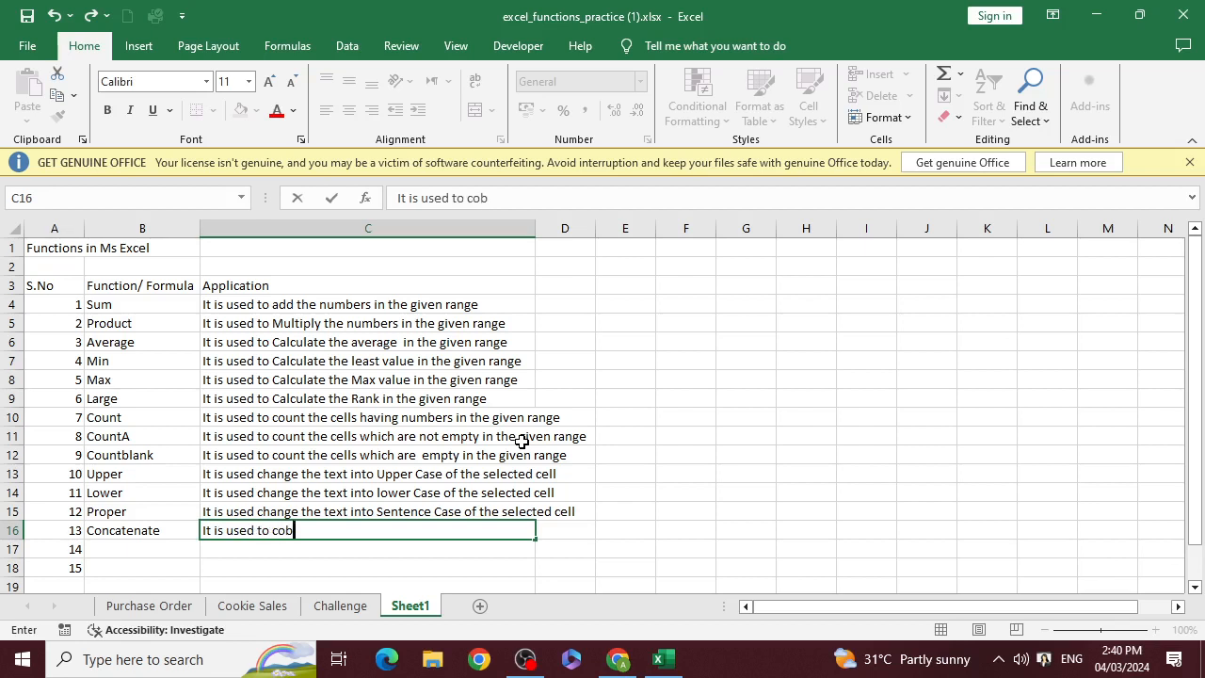
type("m")
key("BackSpace")
key("BackSpace")
type("mbine the ")
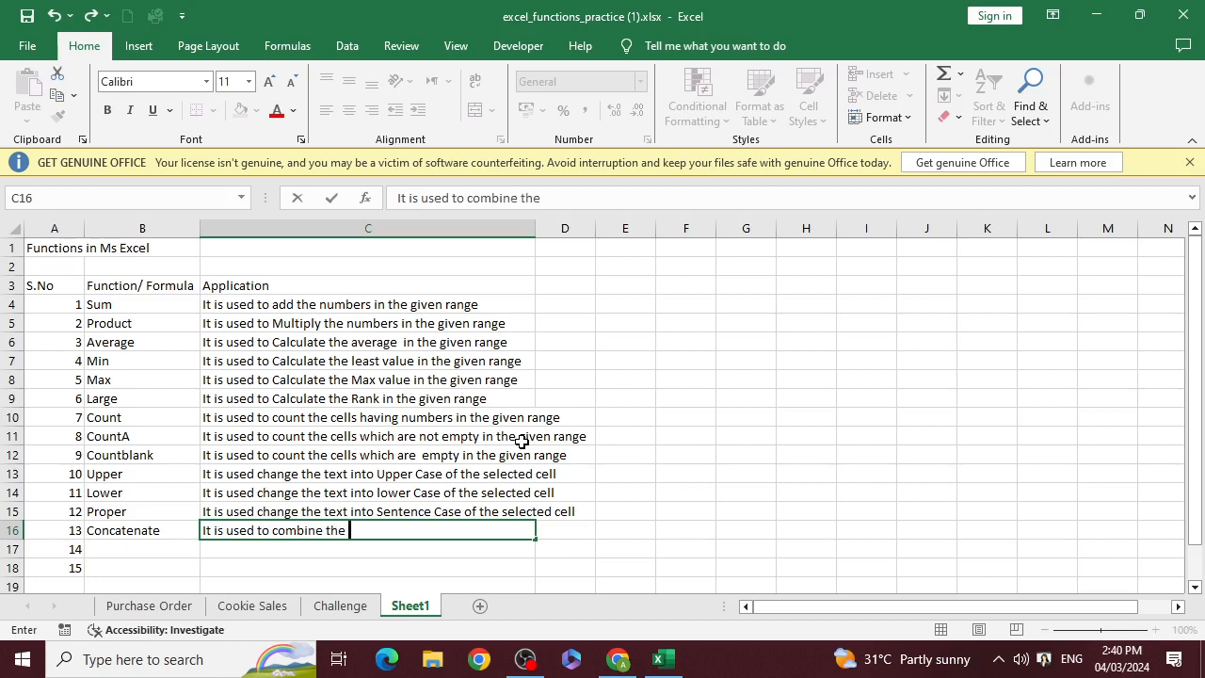
type("different ce")
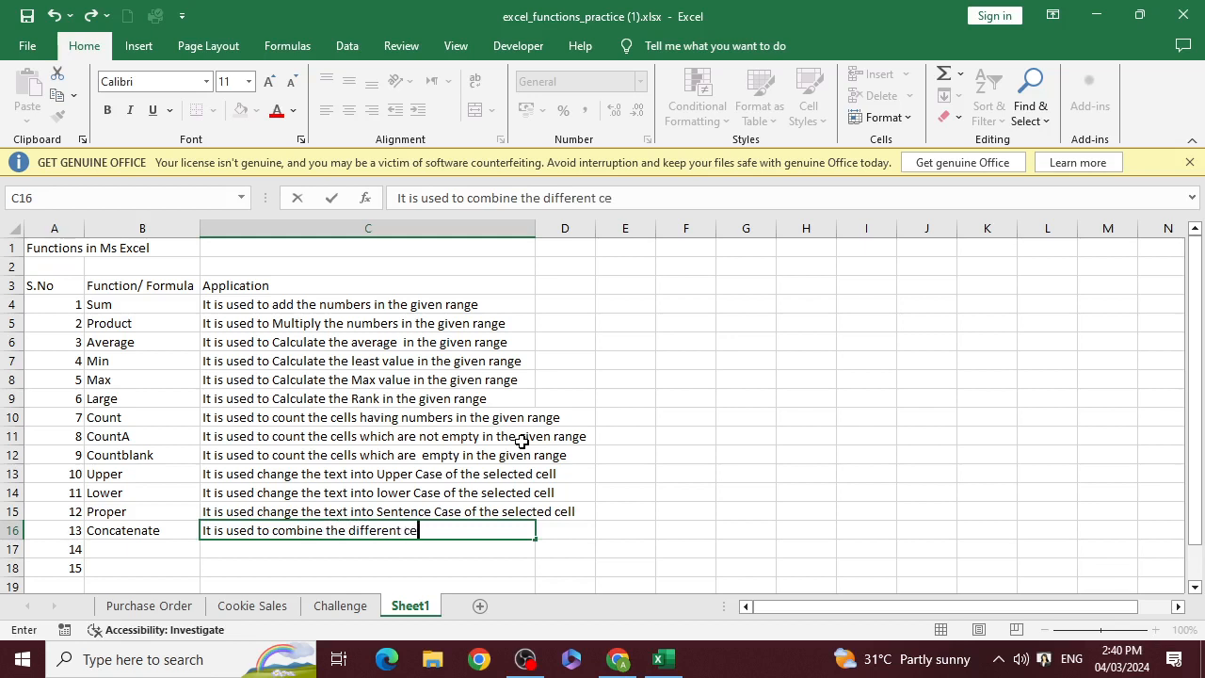
type("lls content")
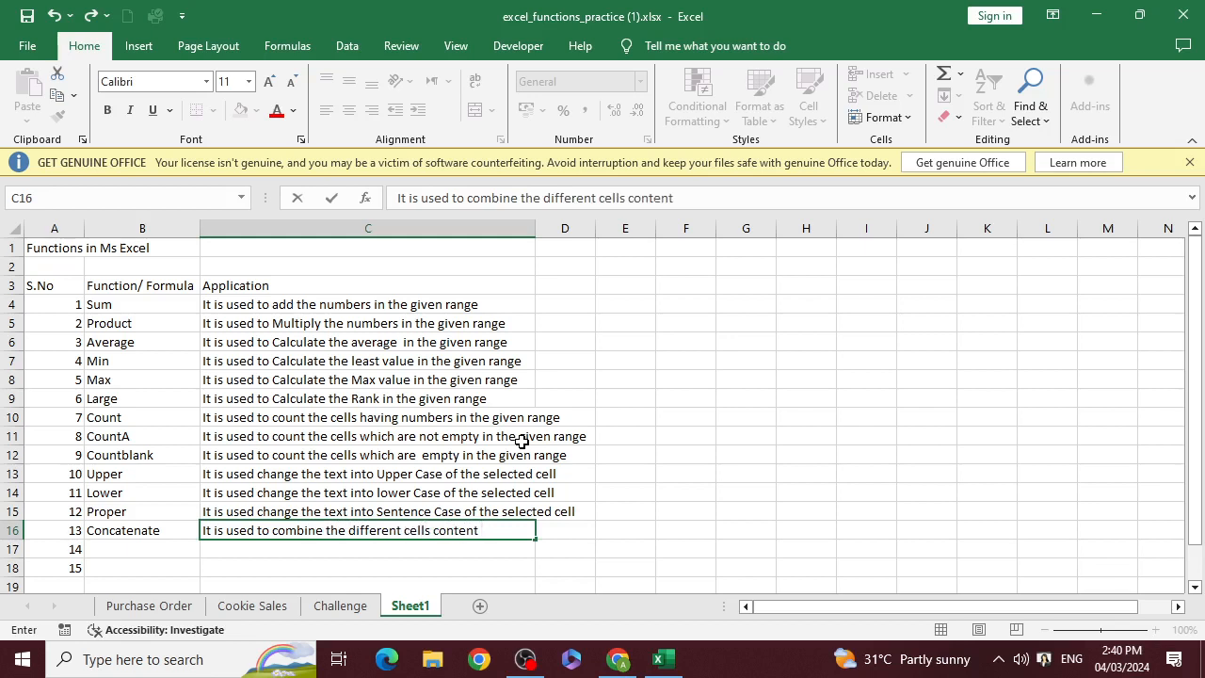
type(" into one cell")
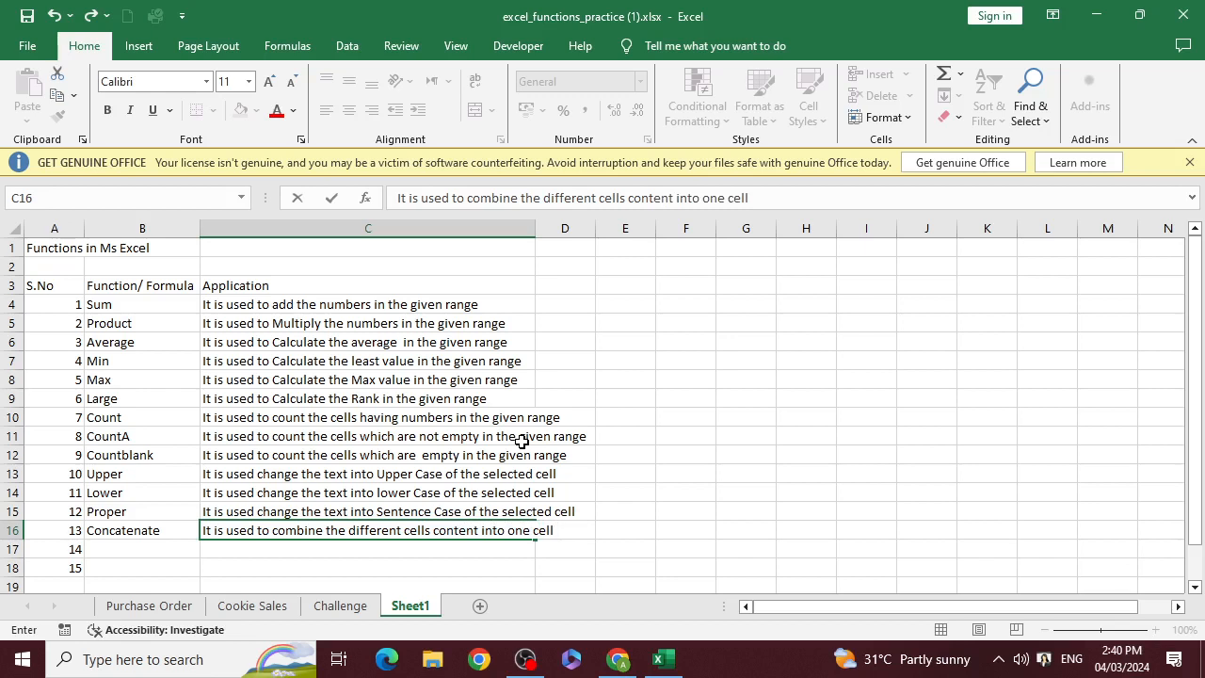
key("Return")
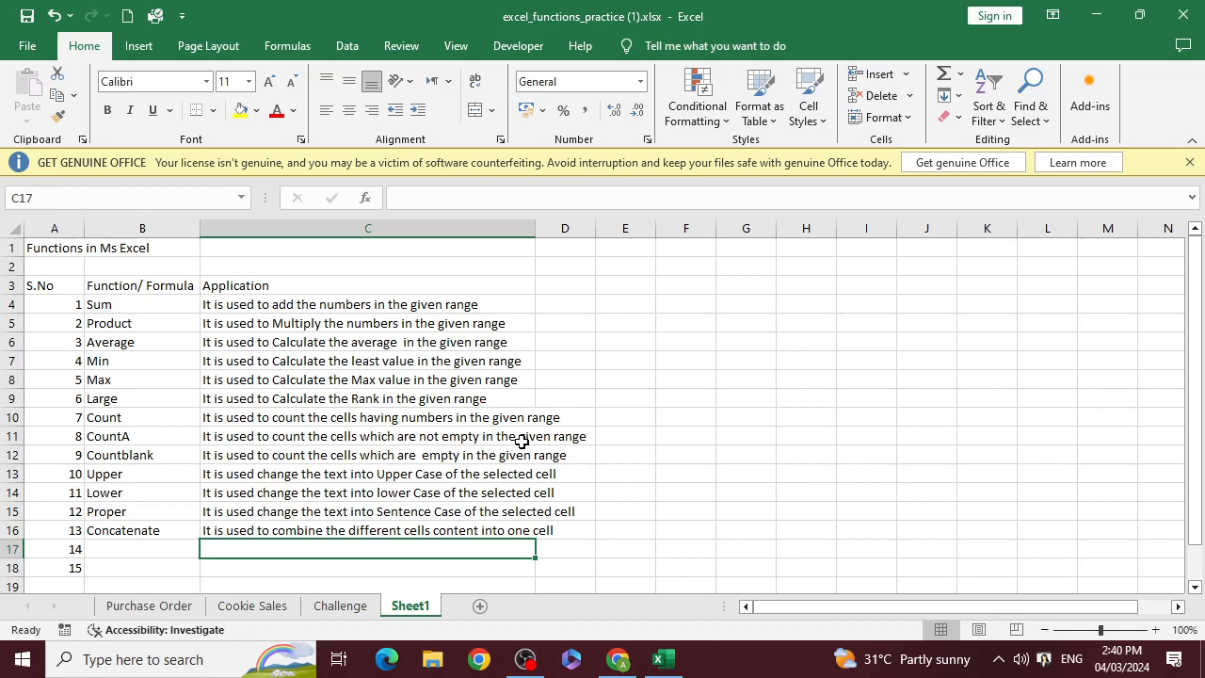
Enter "Now" as the function name in B17 beside serial number 14
key("Left")
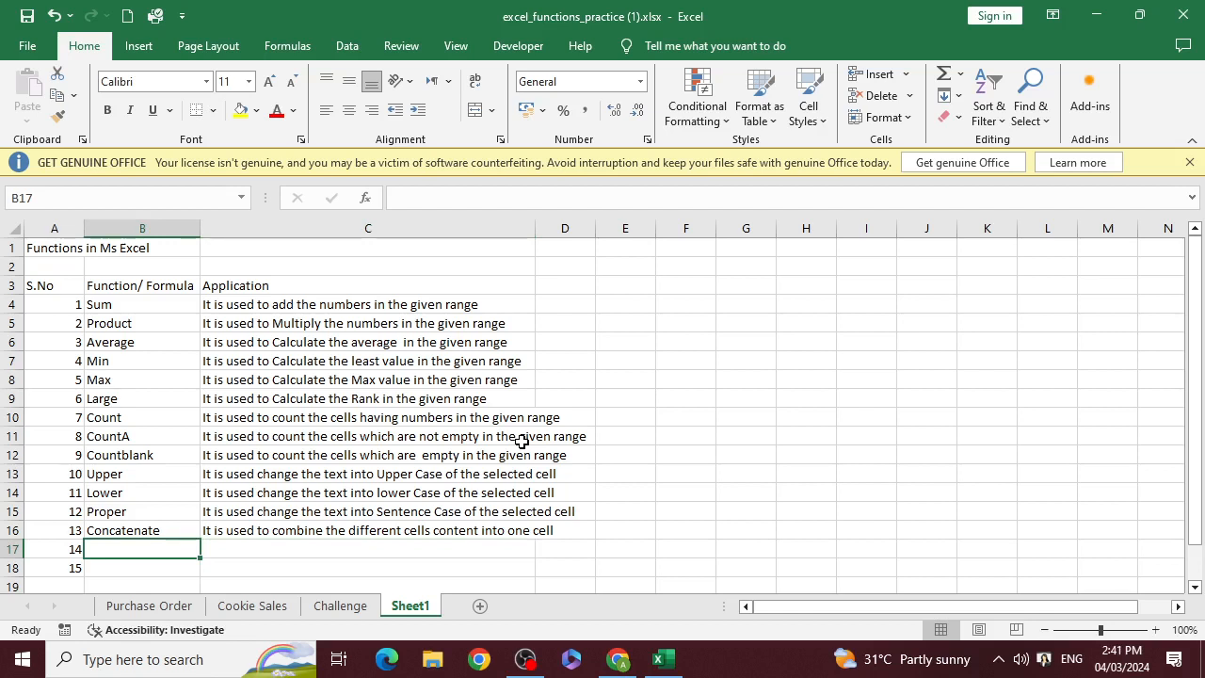
scroll(485, 461, "down", 1)
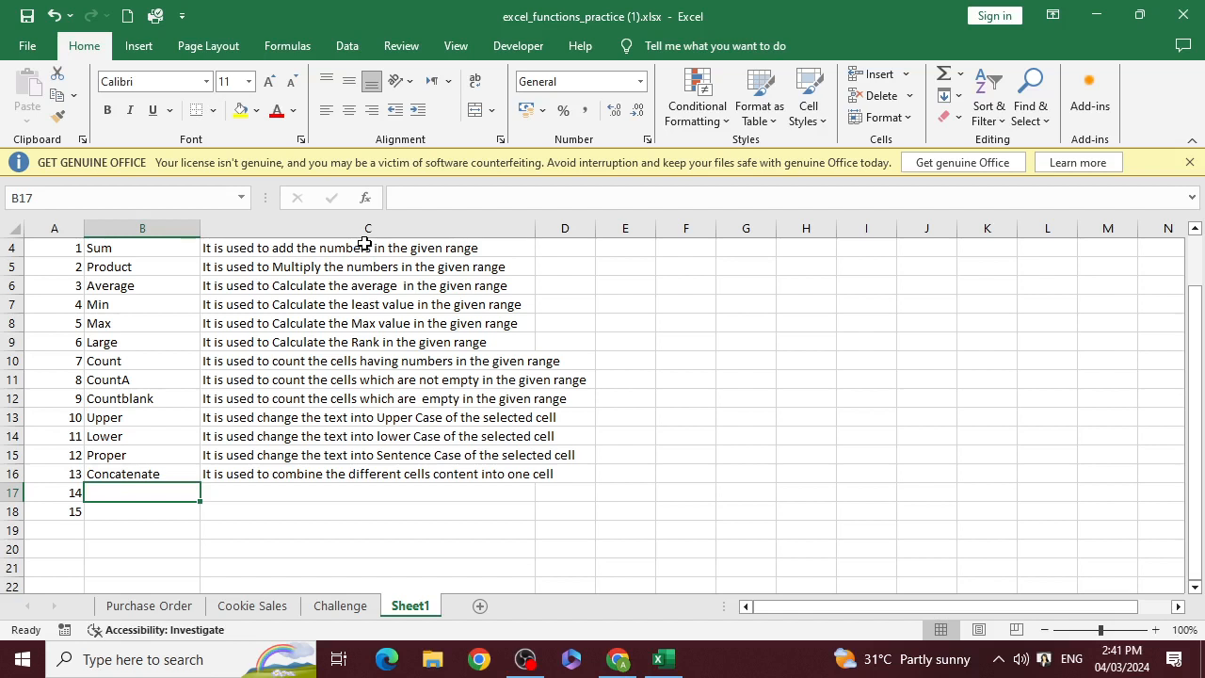
type("Now")
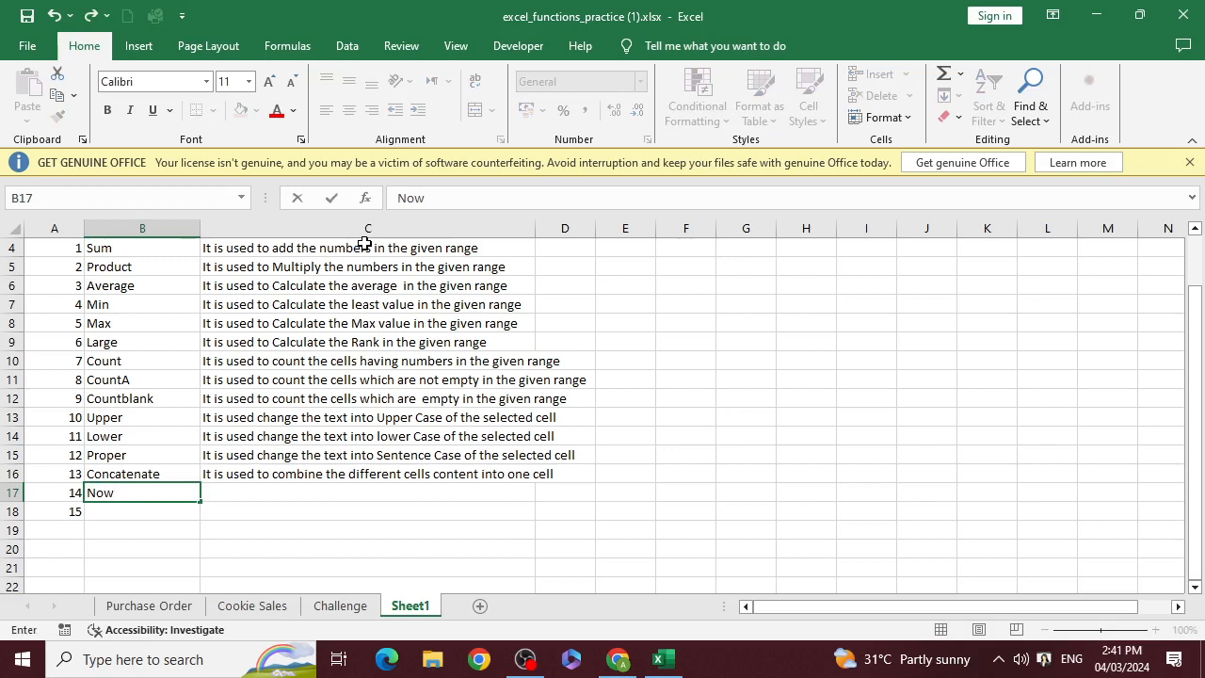
key("Return")
key("Up")
Copy the Concatenate description from C16 into C17 beside Now
key("Right")
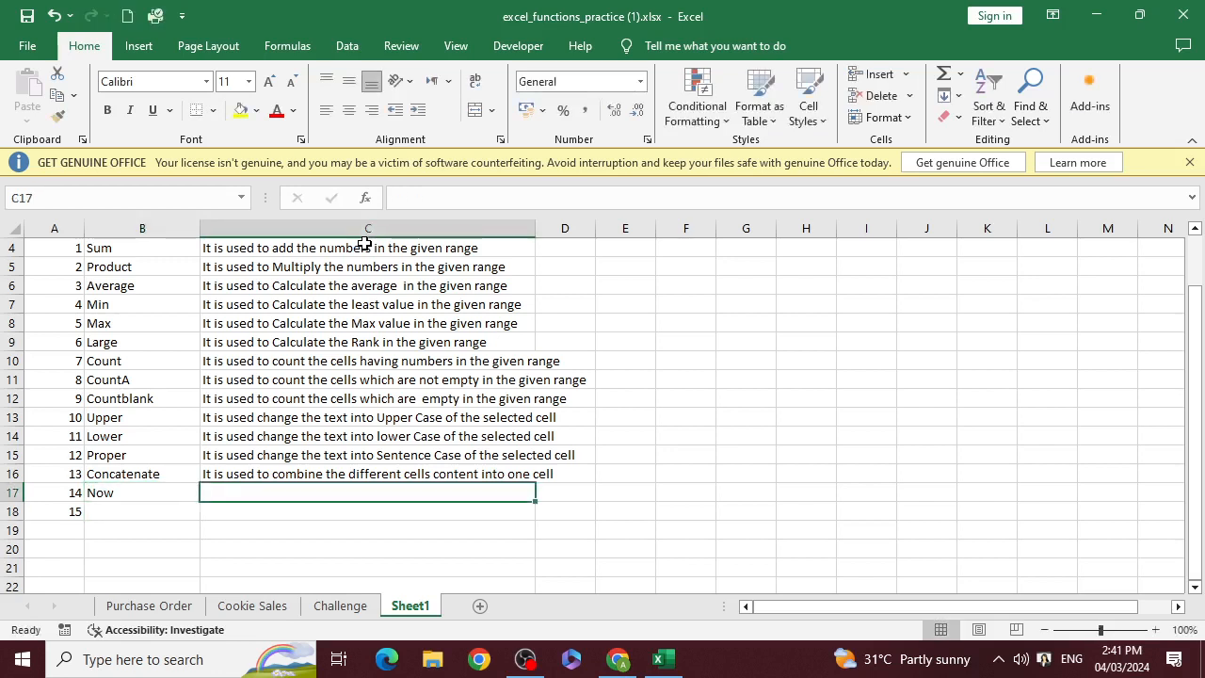
key("Up")
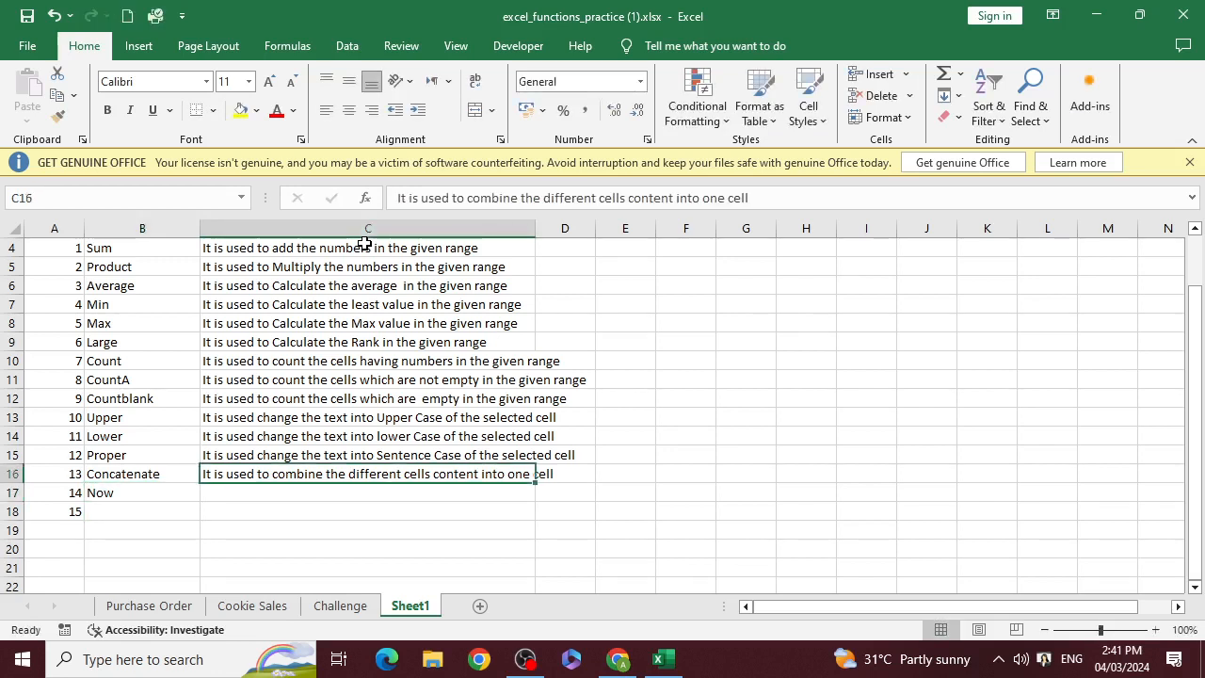
key("ctrl+c")
key("Down")
key("ctrl+v")
Replace everything after "It is used to" in C17 with "insert the current date and time of the system"
key("F2")
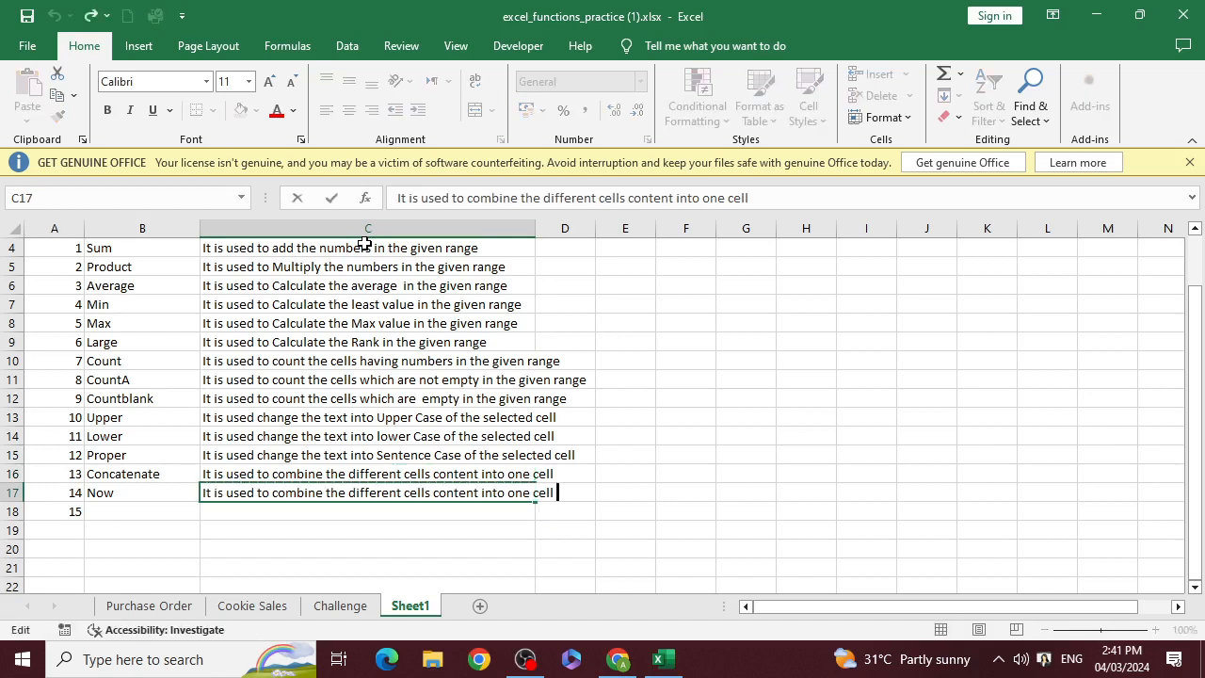
key("ctrl+Left")
key("ctrl+Left")
key("ctrl+Left")
key("ctrl+Left")
key("ctrl+Left")
key("ctrl+Left")
key("ctrl+Left")
key("ctrl+Left")
key("shift+Right")
key("shift+Right")
key("shift+Right")
key("shift+Right")
key("shift+Right")
key("shift+Right")
key("shift+Right")
key("shift+Right")
key("shift+Right")
key("shift+Right")
key("shift+Right")
key("shift+Right")
key("shift+Right")
key("shift+Right")
key("shift+Right")
key("shift+Right")
key("shift+Right")
key("shift+Right")
key("shift+Right")
key("shift+Right")
key("shift+Right")
key("shift+Right")
key("shift+Right")
key("shift+Right")
key("shift+Right")
key("shift+Right")
key("shift+Right")
key("shift+Right")
key("shift+Right")
key("shift+Right")
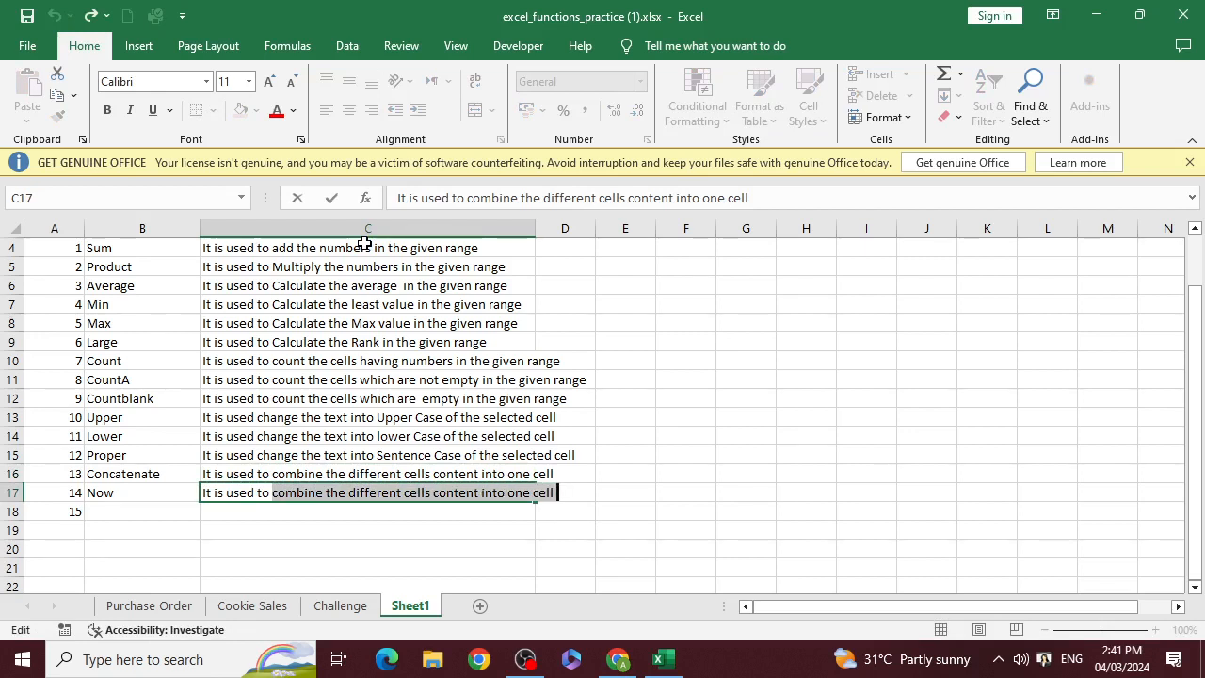
type("i")
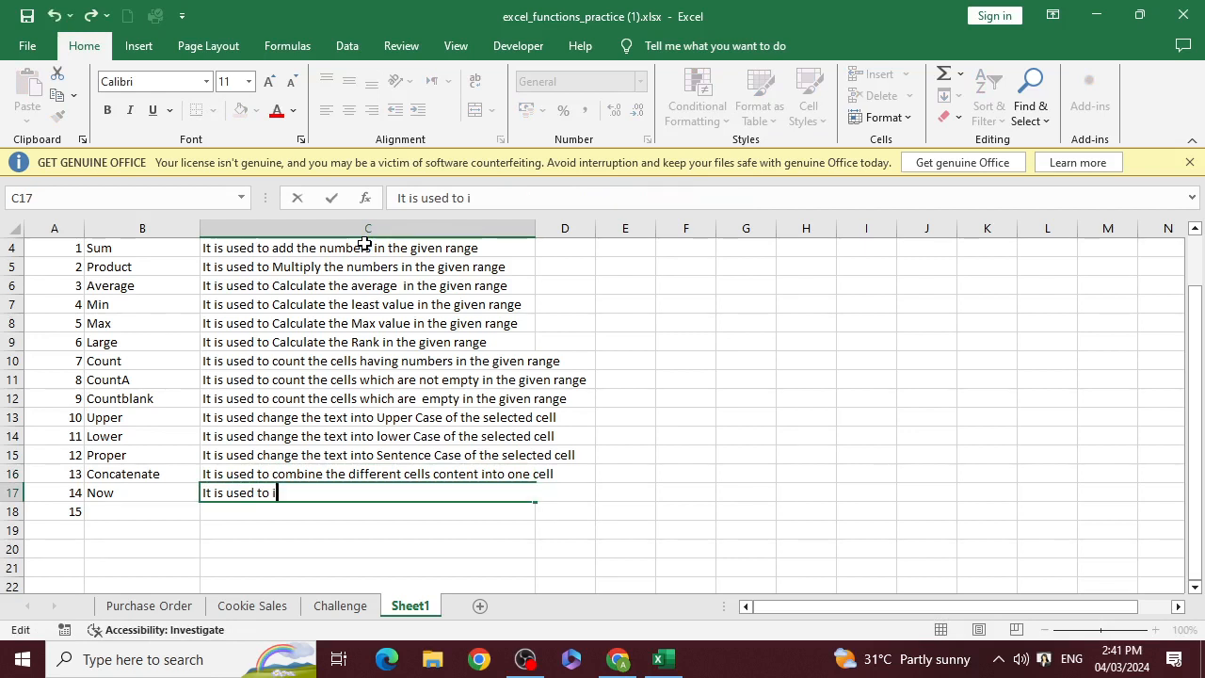
type("nsert t")
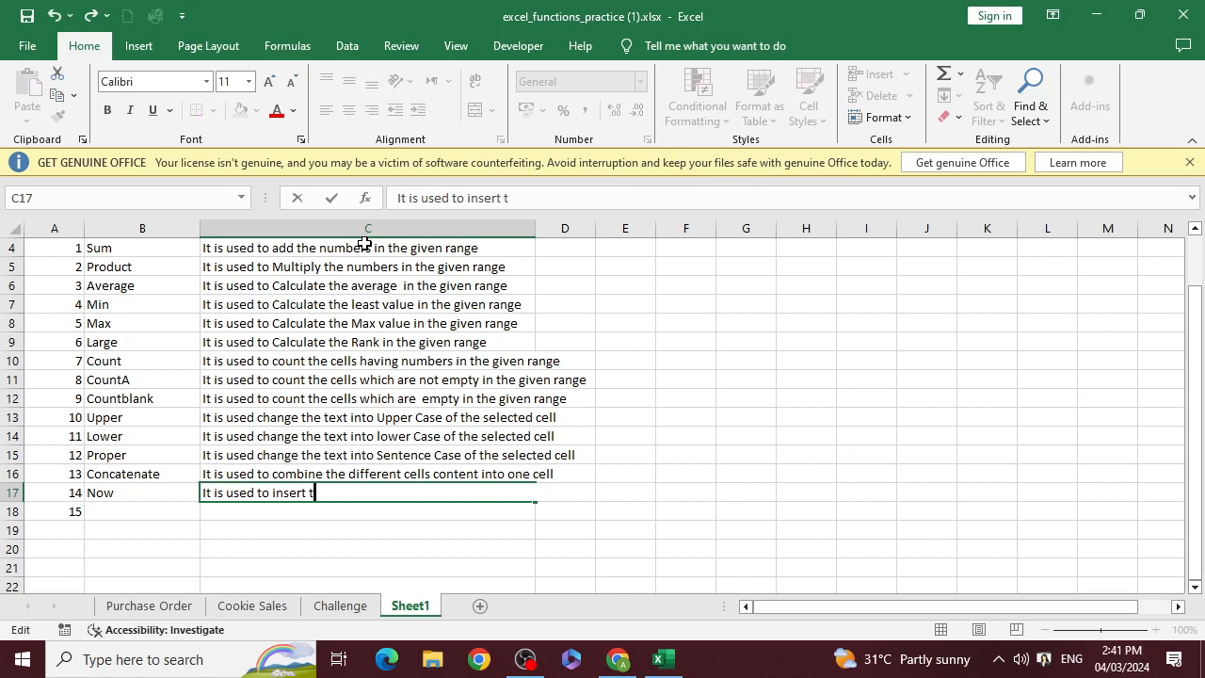
type("he current date ")
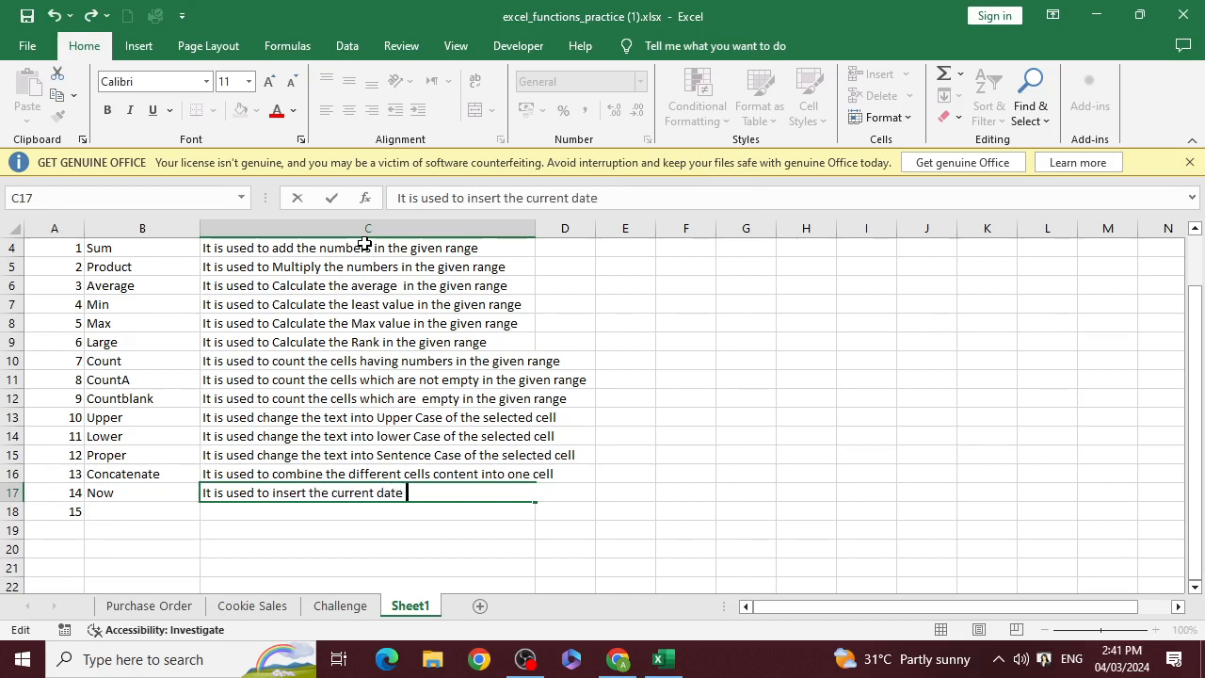
type("and time of t")
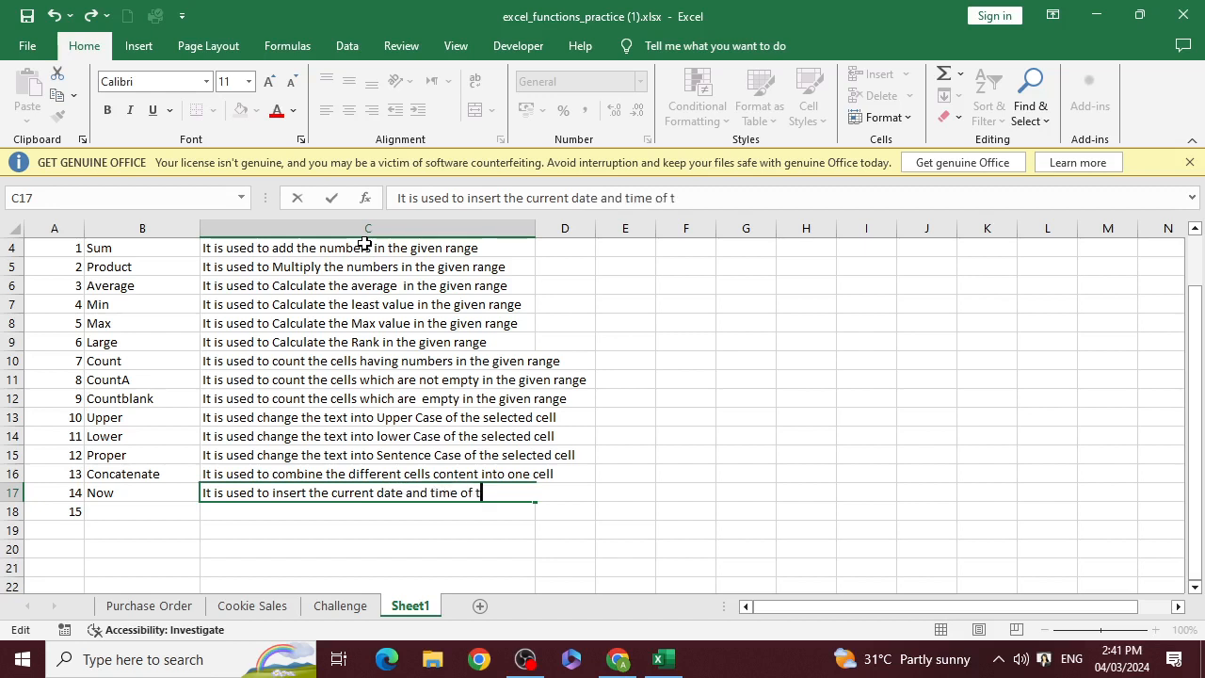
type("he system")
key("Return")
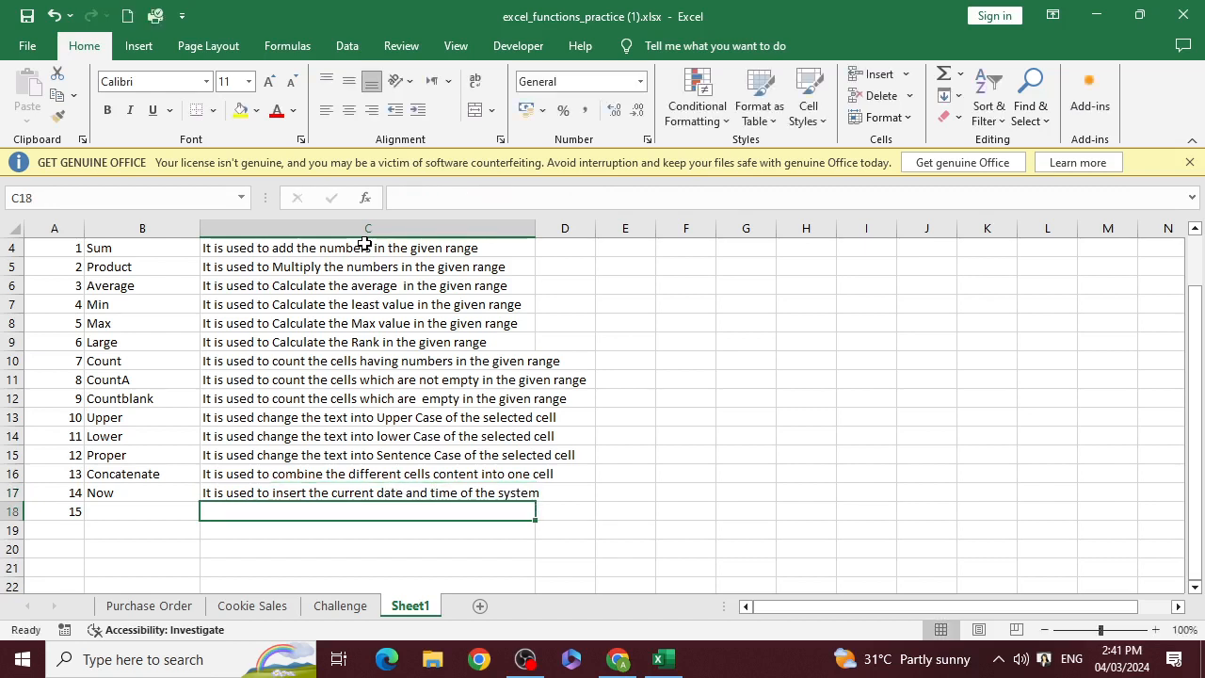
Enter "Today" as the function name in B18 beside serial number 15
key("Up")
key("Left")
key("Down")
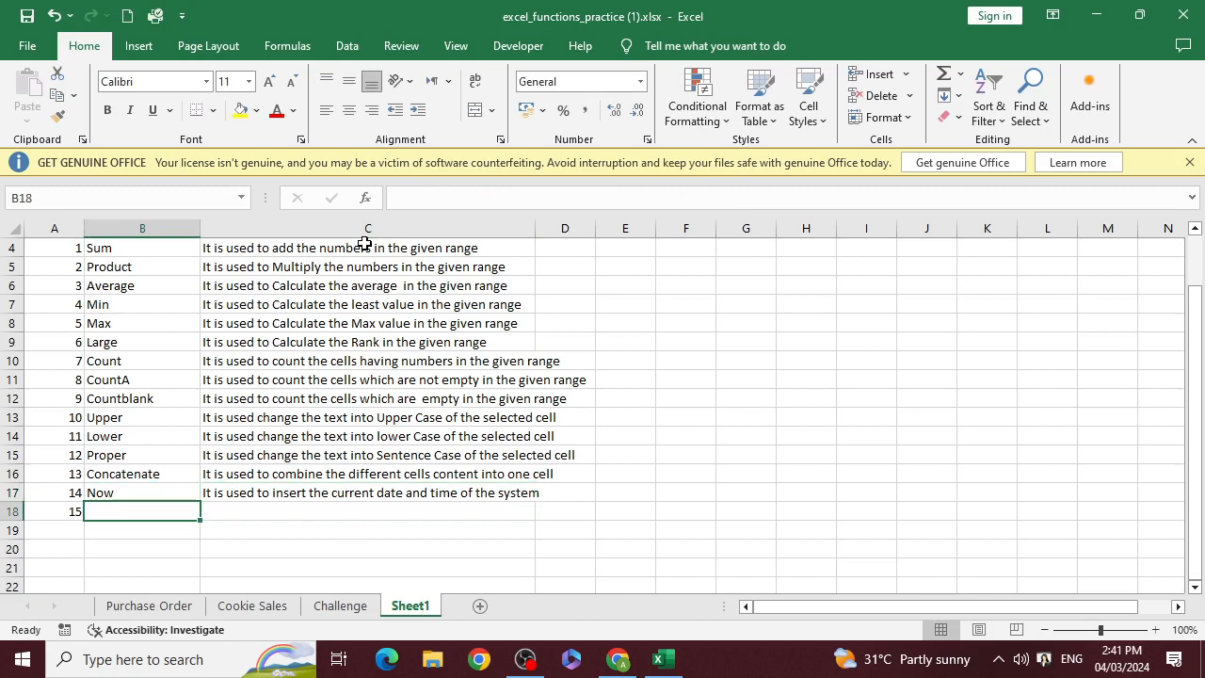
type("Today")
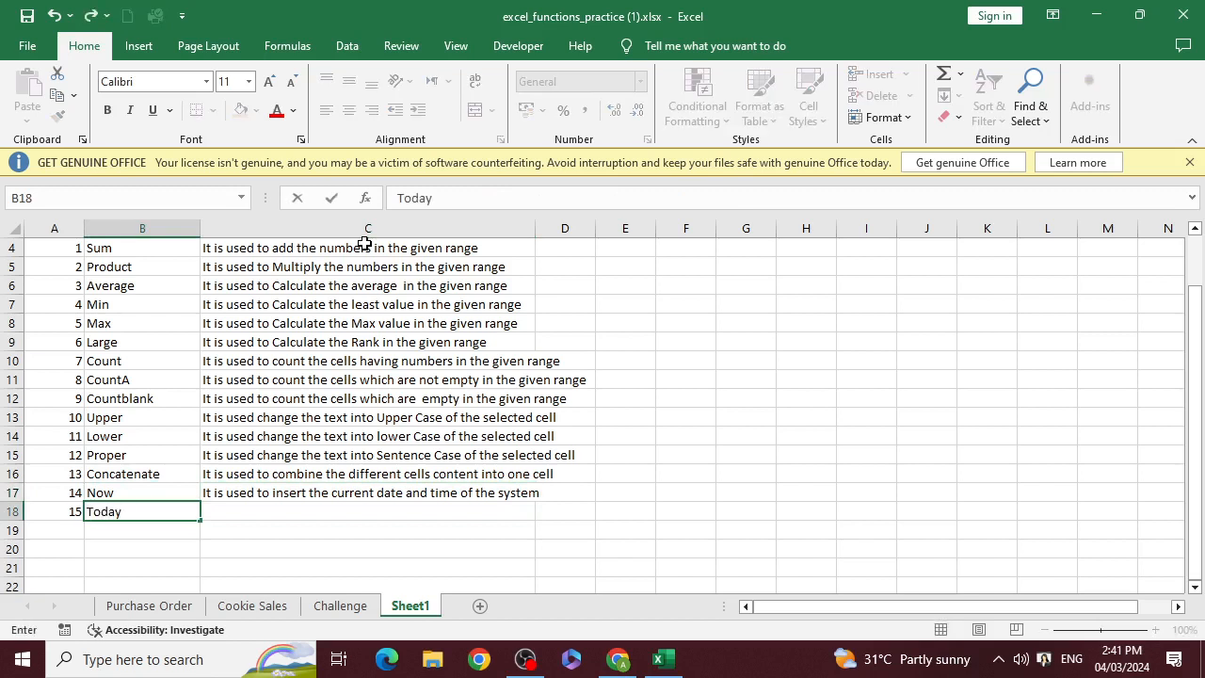
key("Tab")
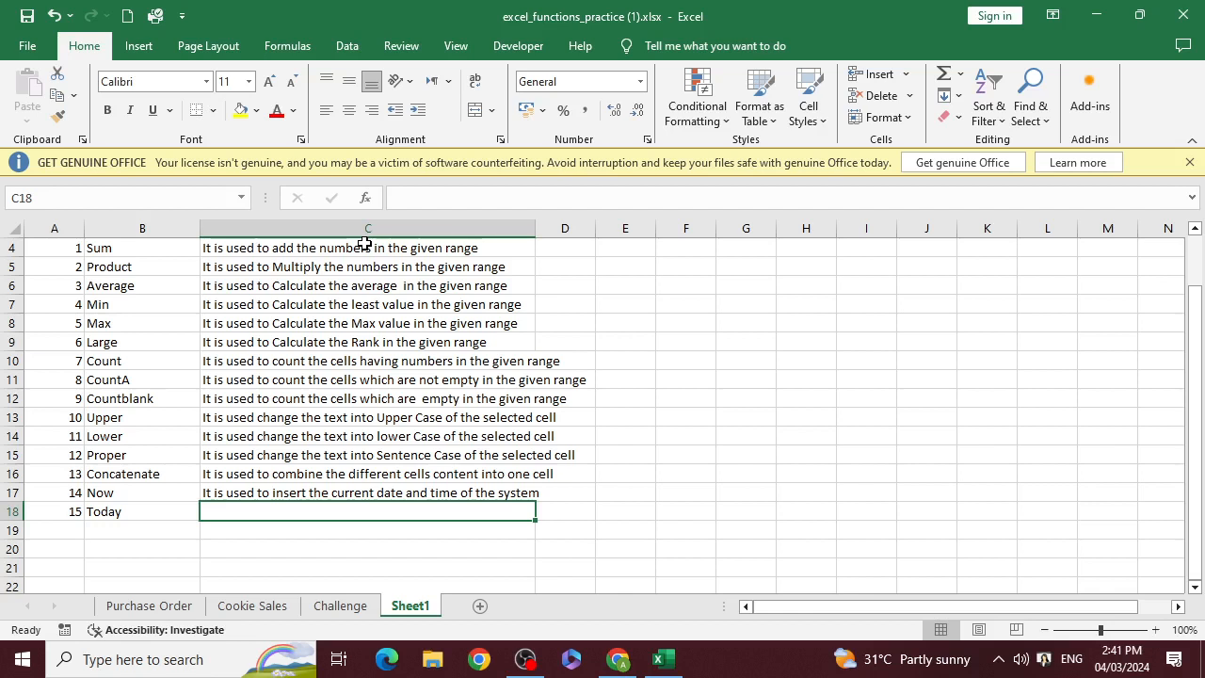
Copy the Now description from C17 into C18 beside Today
key("Up")
key("ctrl+c")
key("Down")
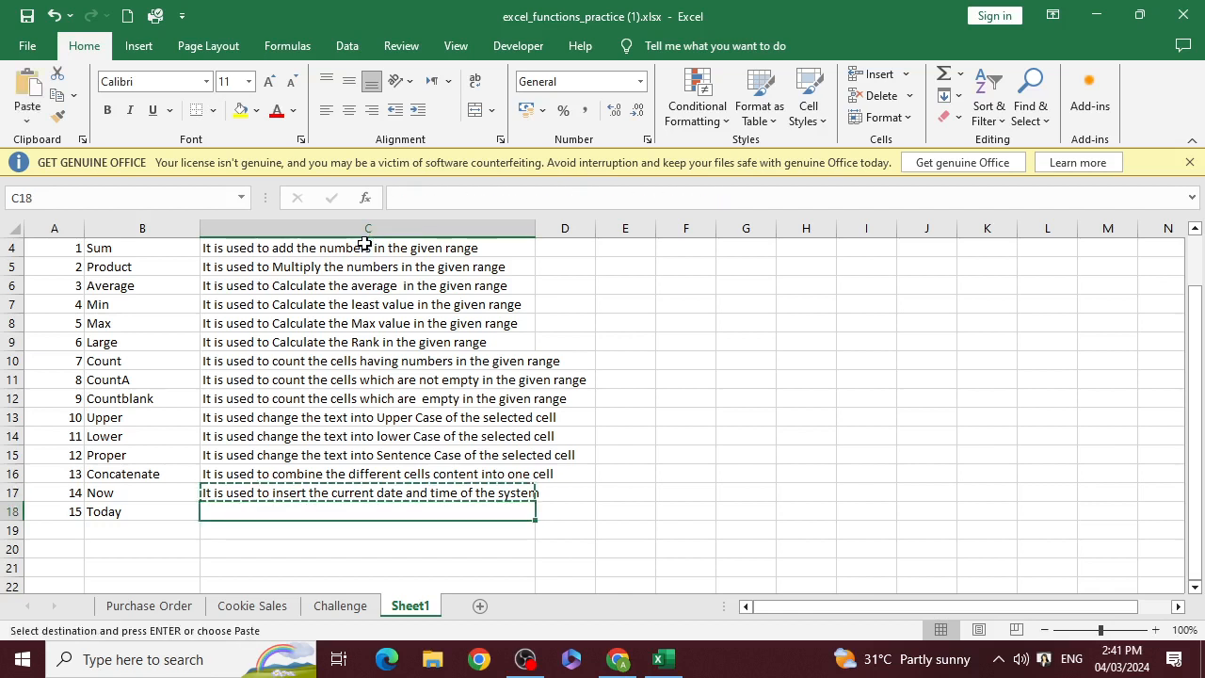
key("ctrl+v")
key("Escape")
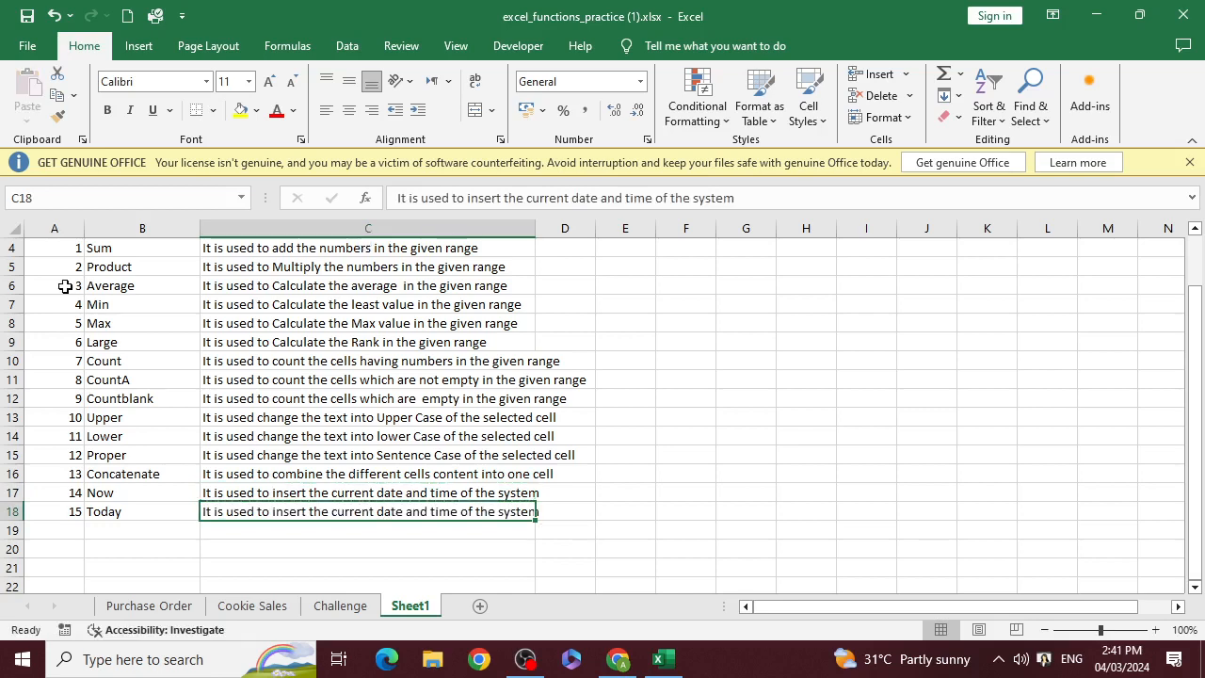
Delete "and time" from the Today description in C18 and commit the entry
key("F2")
key("Left")
key("Left")
key("Left")
key("Left")
key("Left")
key("Left")
key("Left")
key("Left")
key("Left")
key("Left")
key("Left")
key("Left")
key("Left")
key("Left")
key("Left")
key("Left")
key("Left")
key("Left")
key("Left")
key("Left")
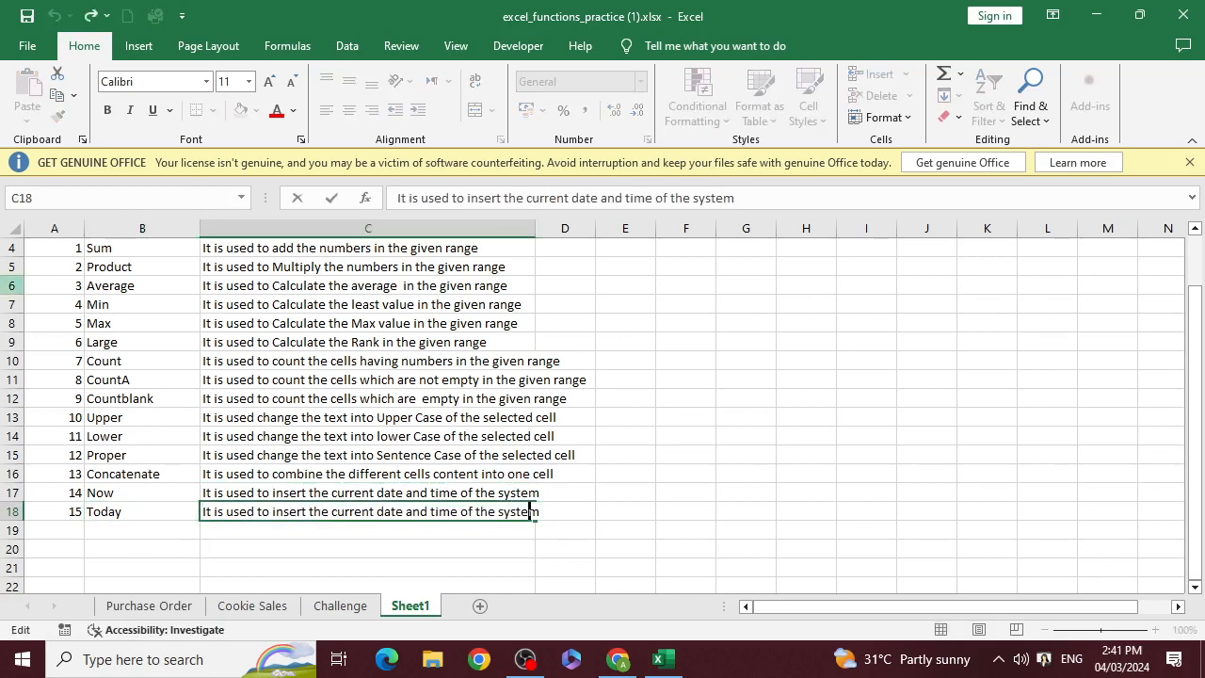
key("Right")
key("Right")
key("Right")
key("Right")
key("Right")
key("Right")
key("Right")
key("Right")
key("Right")
key("shift+Right")
key("shift+Right")
key("shift+Right")
key("shift+Right")
key("shift+Right")
key("shift+Right")
key("shift+Right")
key("shift+Right")
key("Delete")
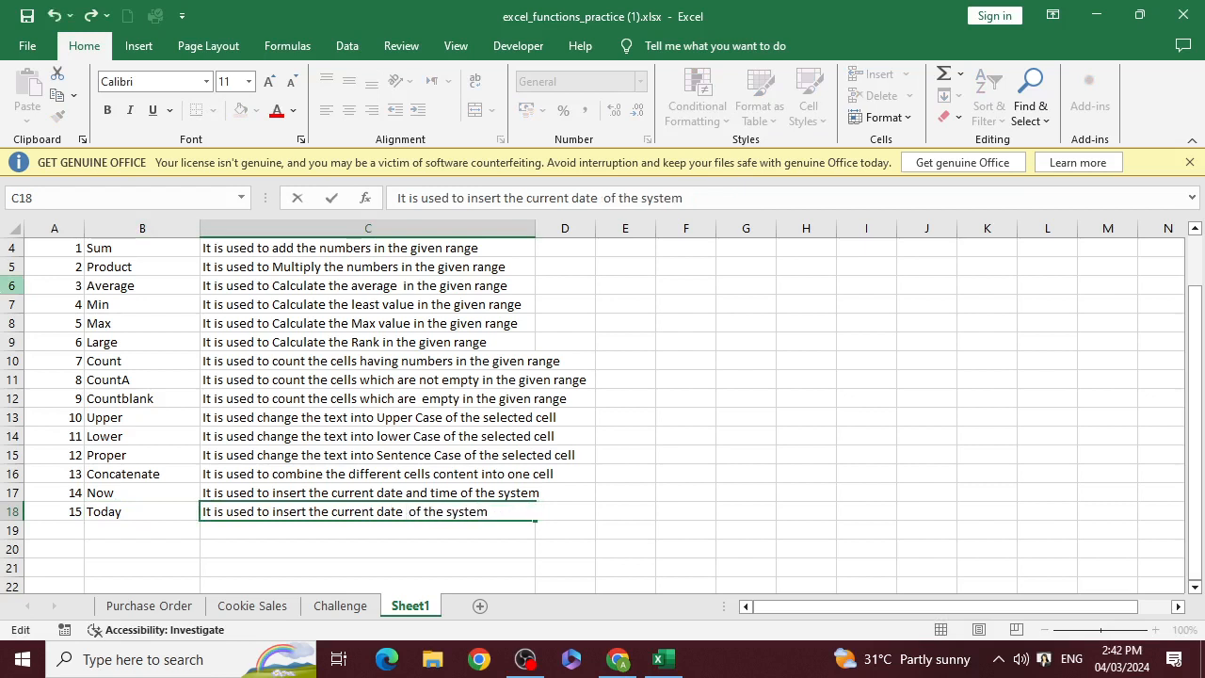
key("Return")
Look over the function table from the Today row back up to its first rows
key("Left")
key("Left")
key("Up")
key("Up")
key("Up")
key("Up")
key("Up")
key("Up")
key("Up")
key("Up")
key("Up")
key("Up")
key("Up")
key("Up")
key("Up")
key("Up")
key("Up")
key("Up")
key("Up")
key("Up")
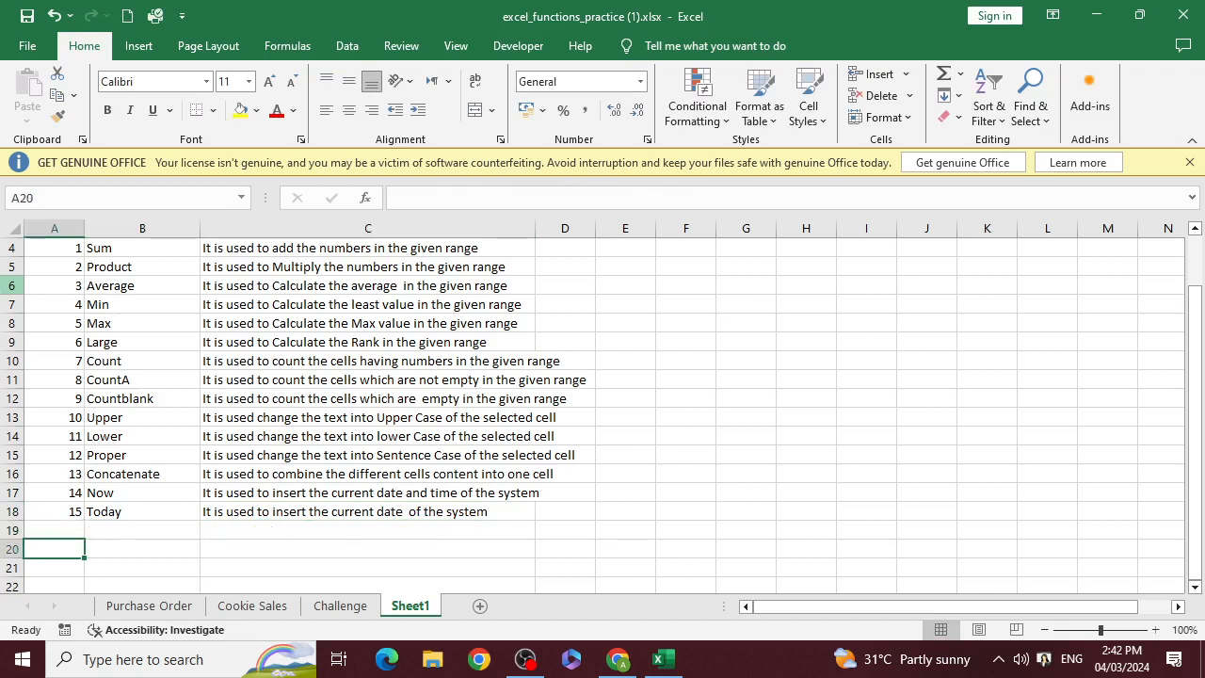
key("Down")
key("Down")
key("Down")
key("Down")
key("Down")
key("Down")
key("Down")
key("Down")
key("Down")
key("Down")
key("Down")
key("Down")
key("Down")
key("Down")
key("Down")
key("Down")
key("Down")
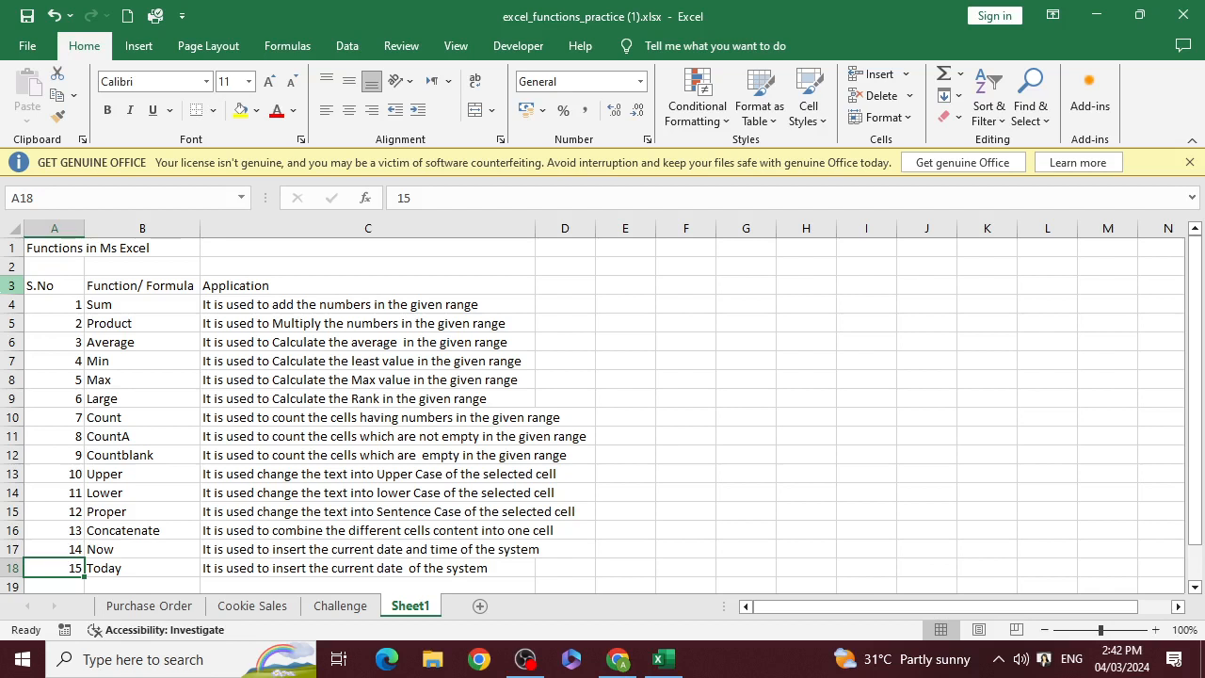
key("Up")
key("Up")
key("Up")
key("Up")
key("Up")
key("Up")
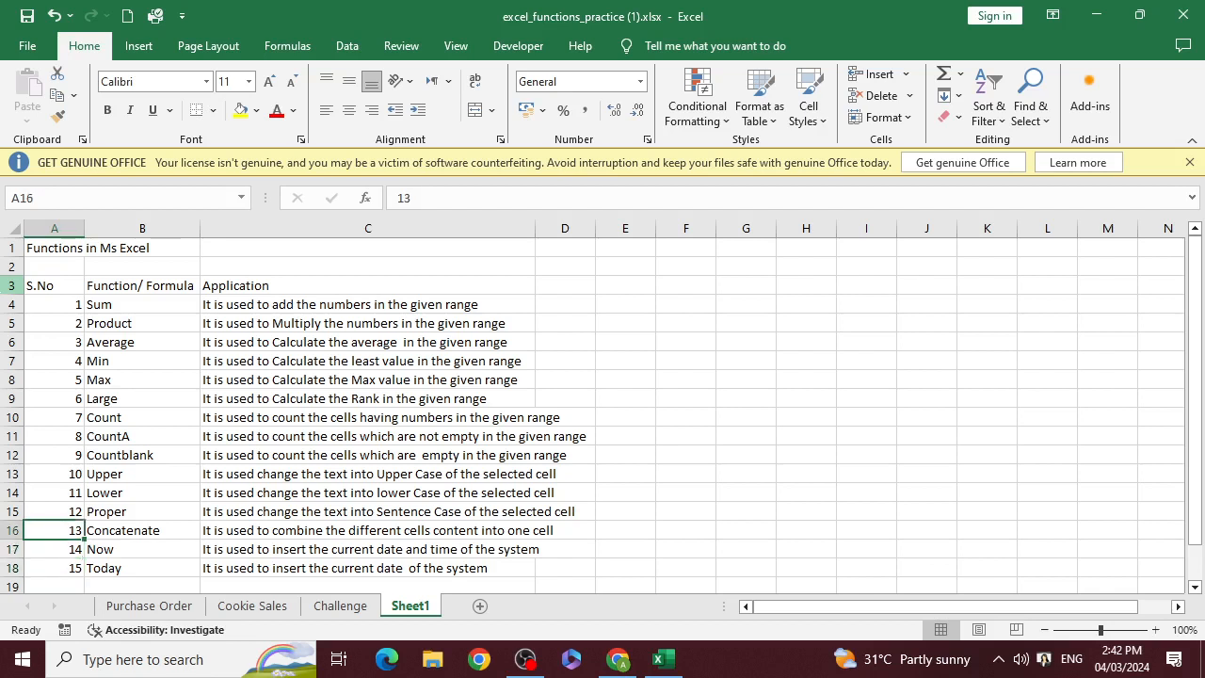
key("Right")
key("Right")
key("Right")
key("Up")
key("Up")
key("Up")
key("Up")
key("Up")
key("Up")
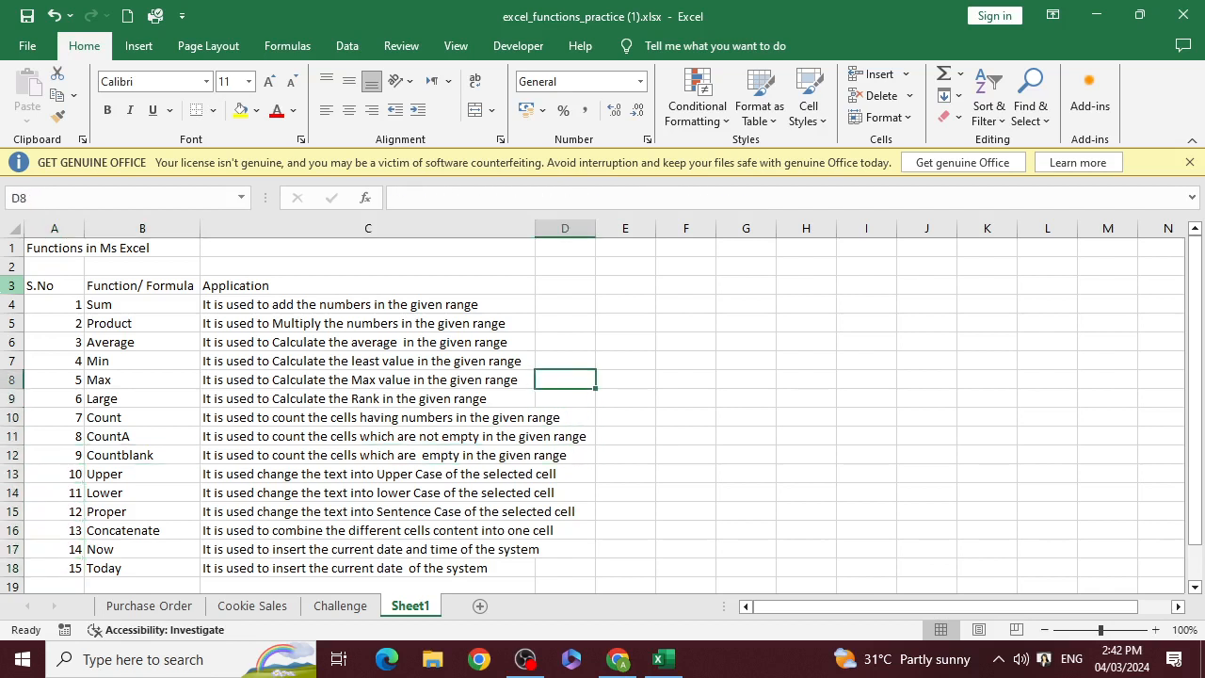
Auto-fit the width of column C to the application descriptions in the function table
double_click(537, 231)
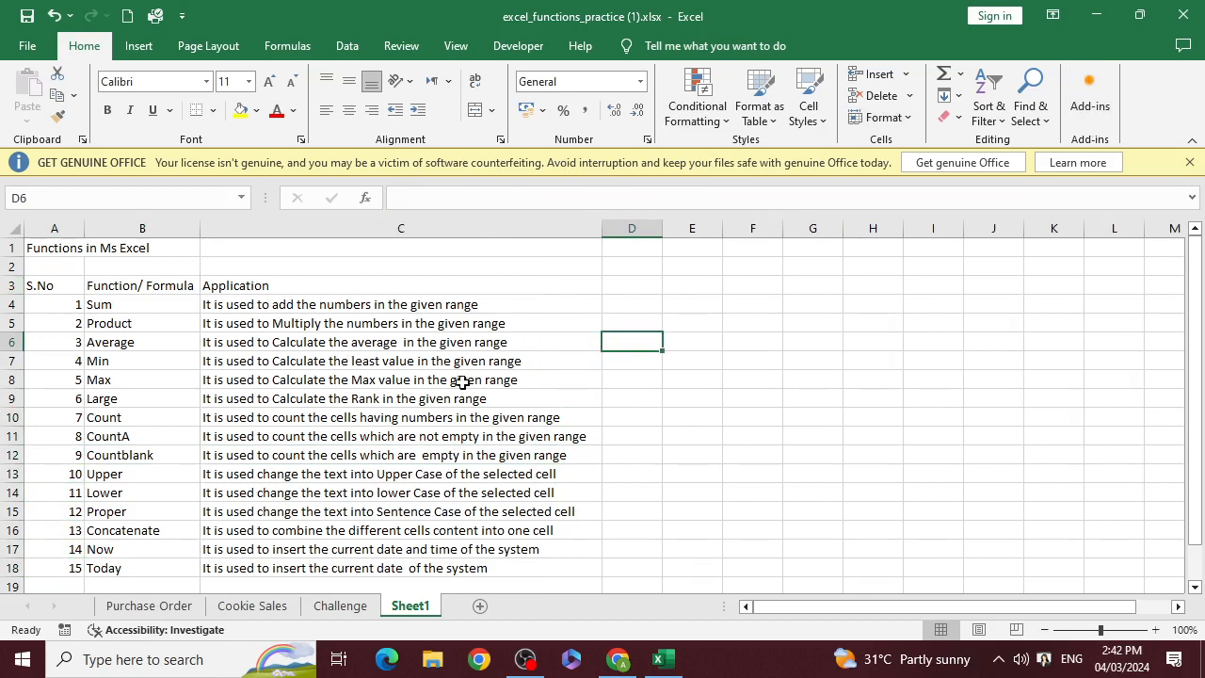
scroll(443, 375, "down", 2)
scroll(326, 369, "up", 2)
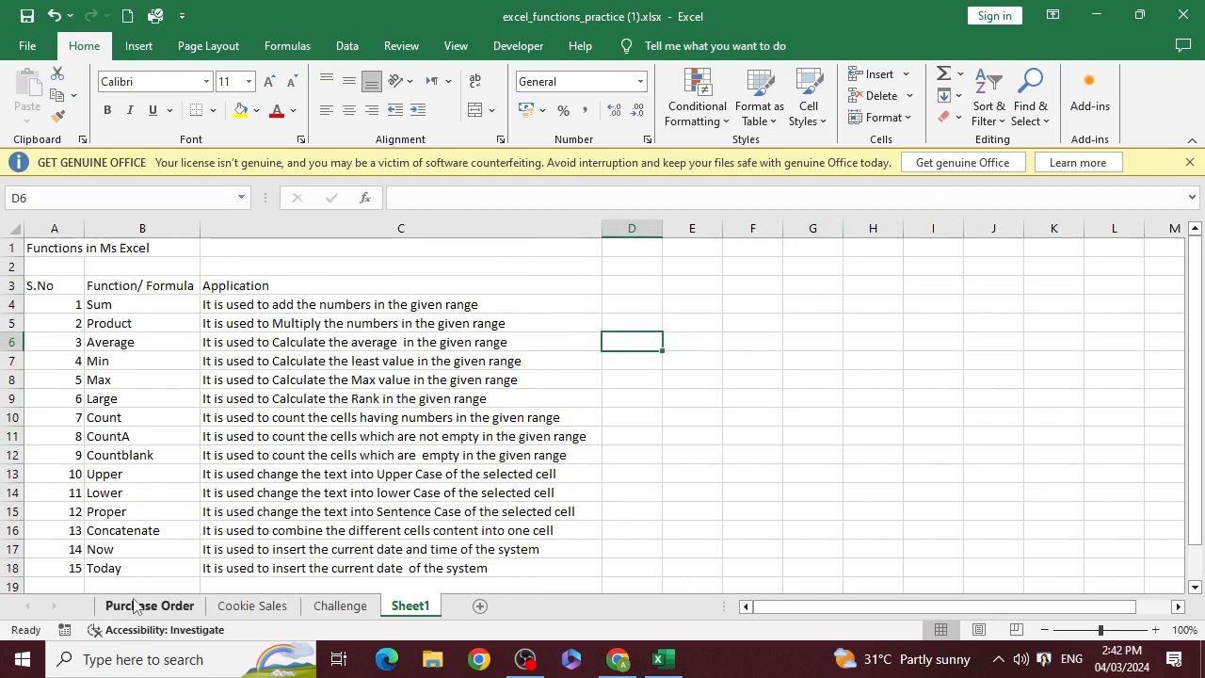
Start a SUM formula in cell C10 of the Cookie Sales sheet, picking SUM from the suggested functions
left_click(231, 608)
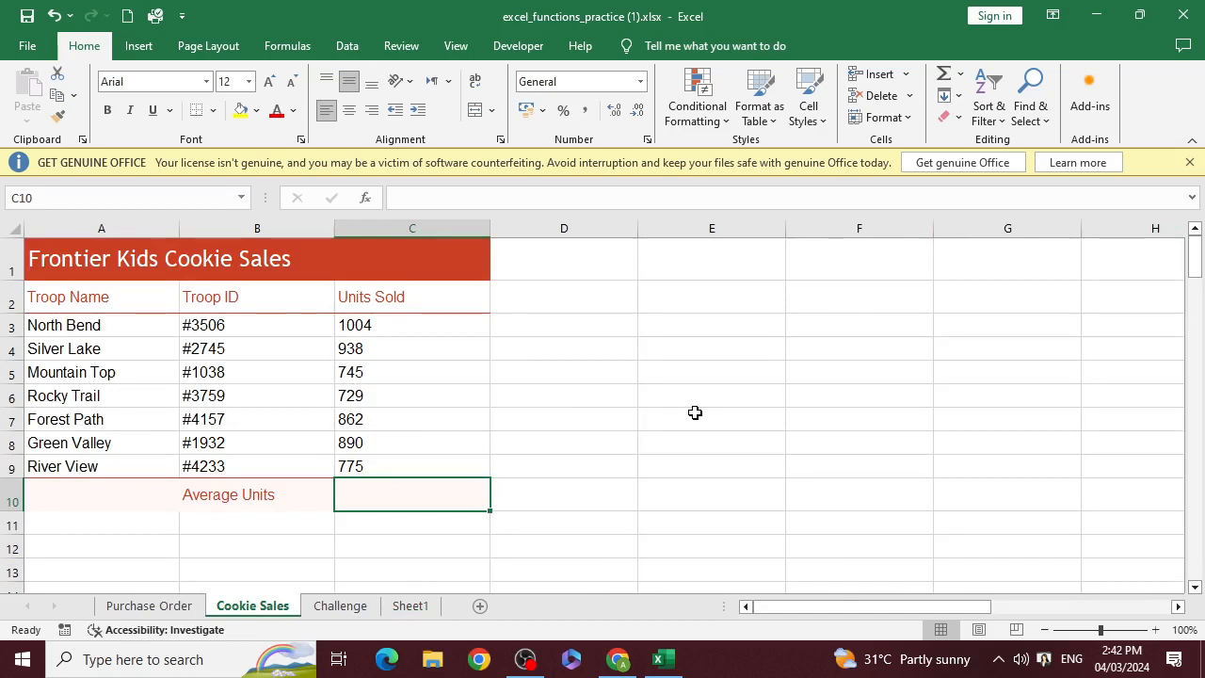
type("=")
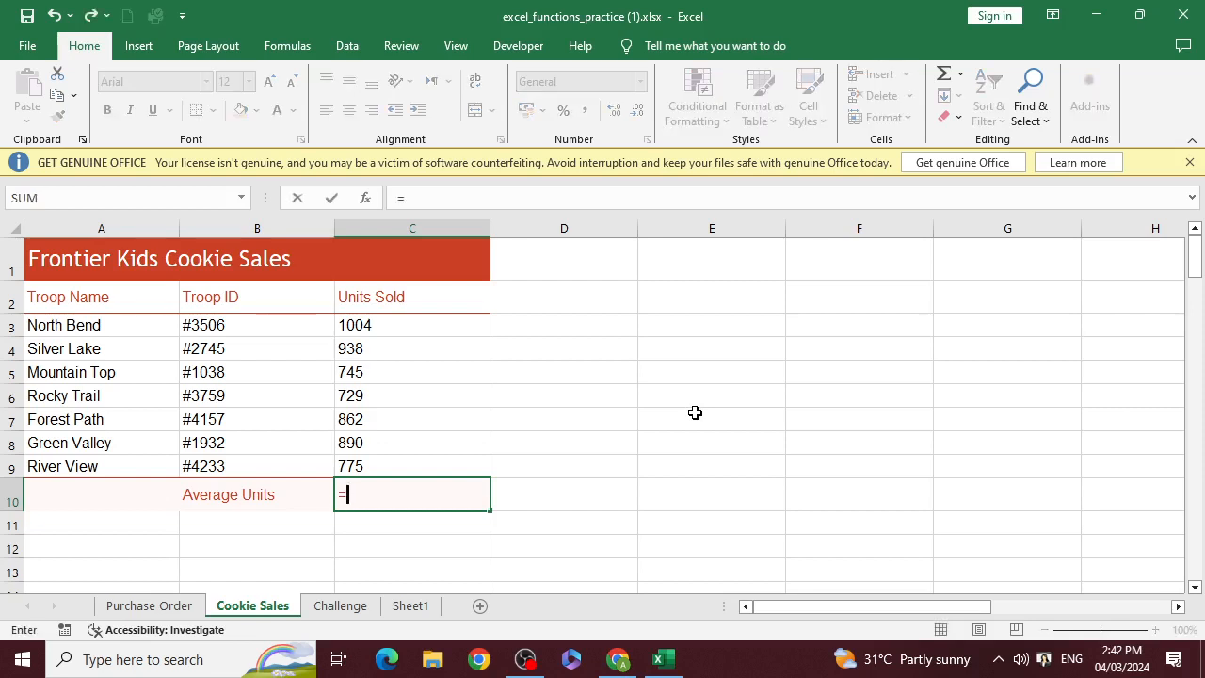
type("sum")
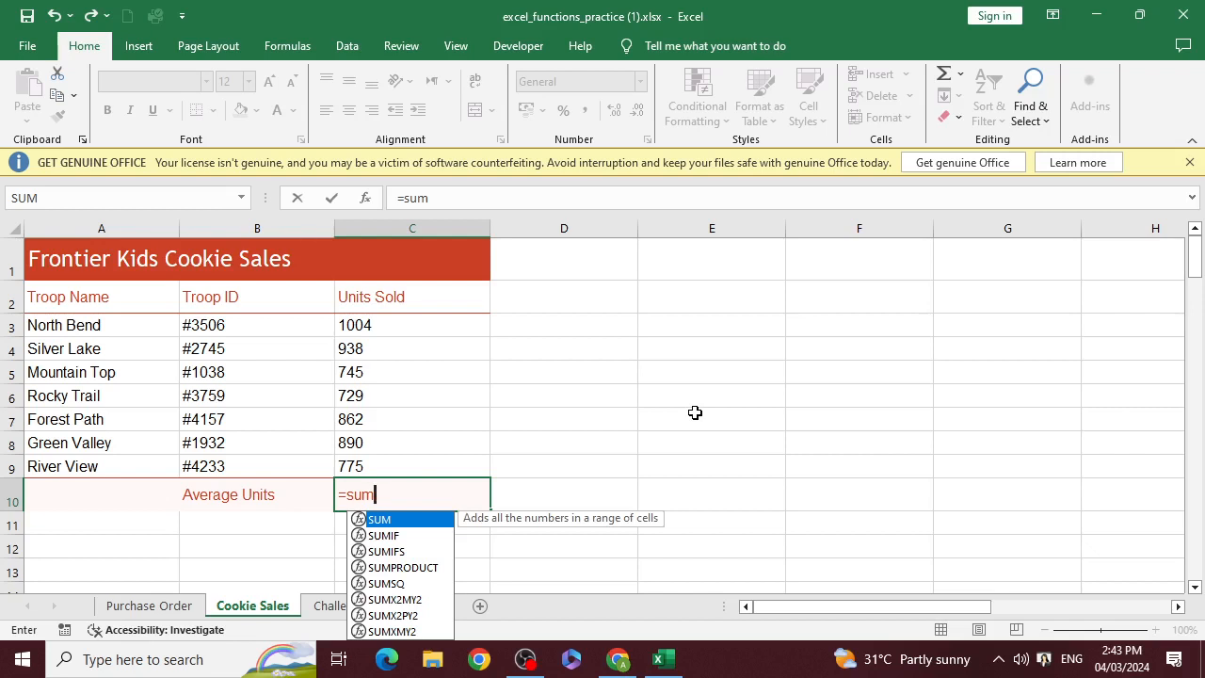
key("BackSpace")
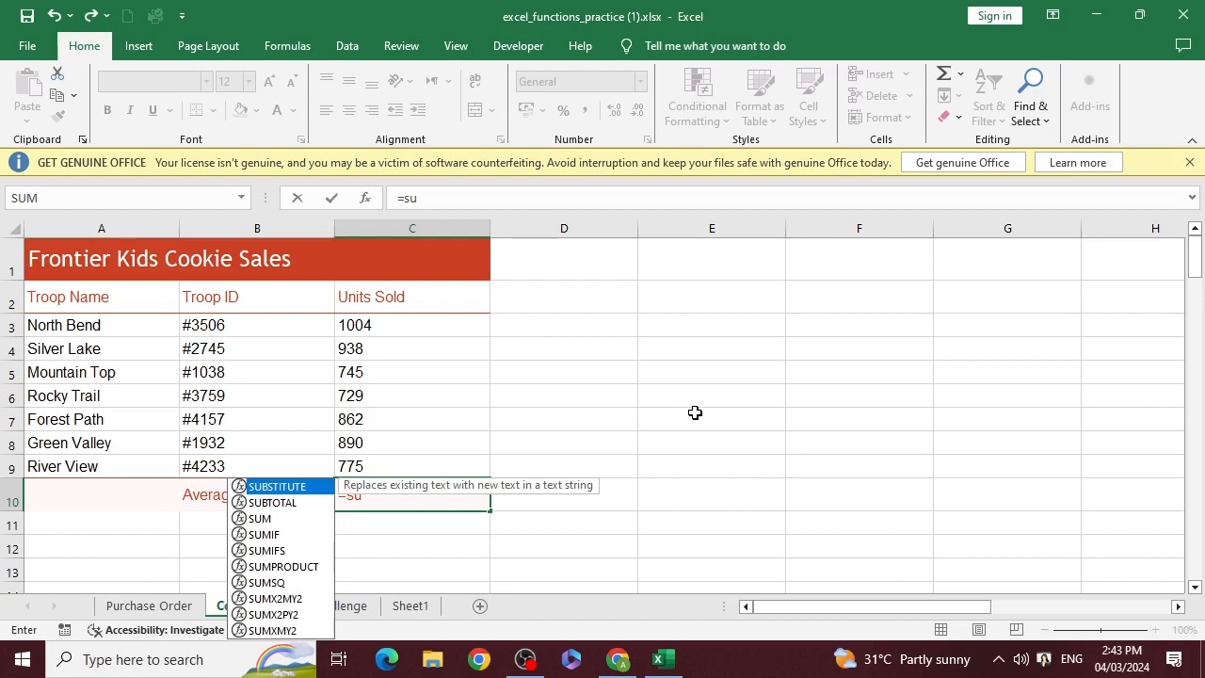
key("Down")
key("Down")
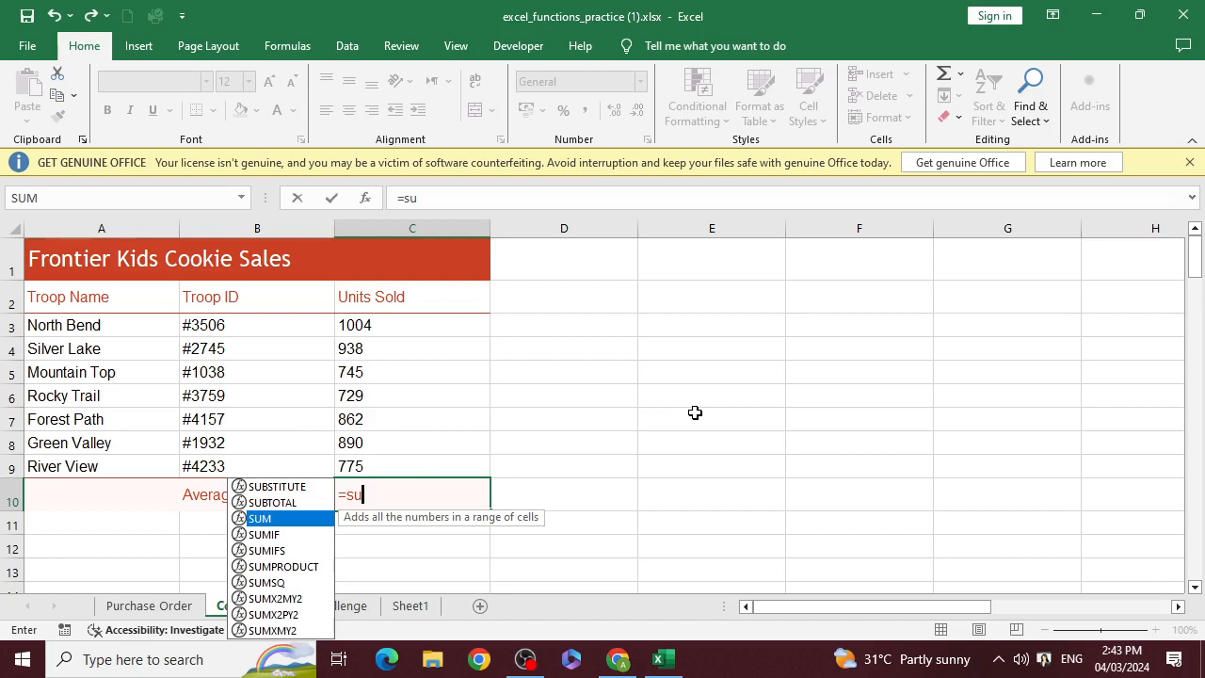
key("Tab")
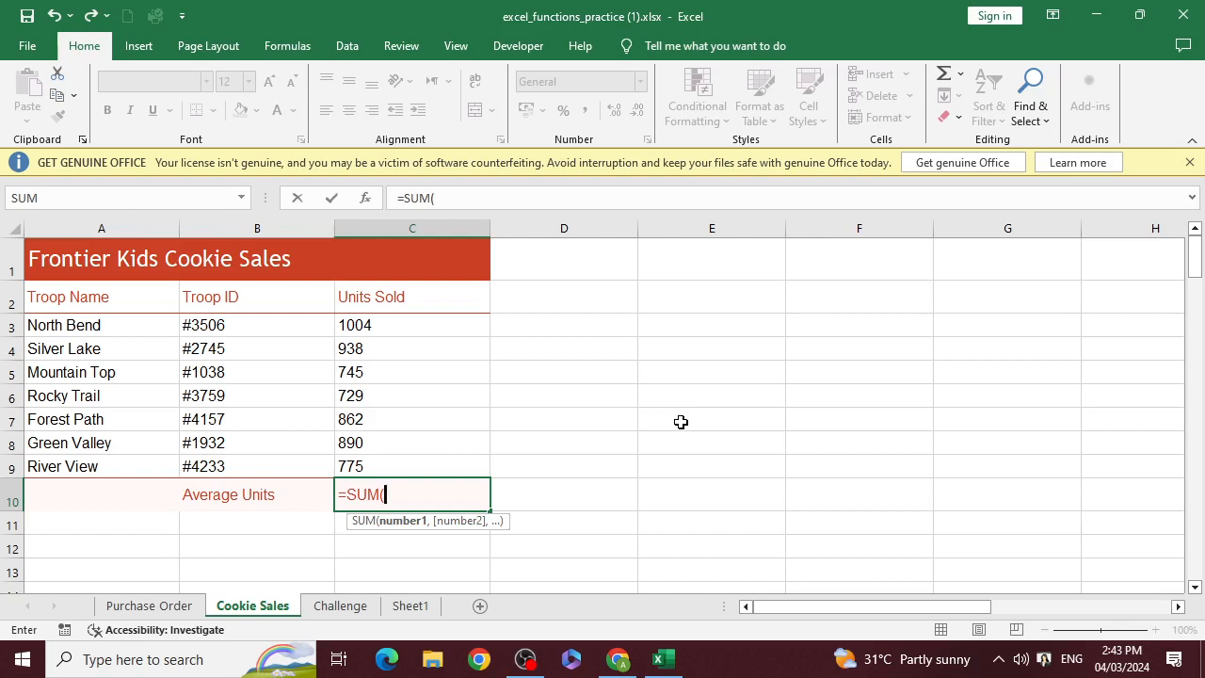
Give the SUM formula the ranges C3:C9, D3:D9 and E3:E9, close the bracket and commit it
left_click_drag(385, 330, 385, 460)
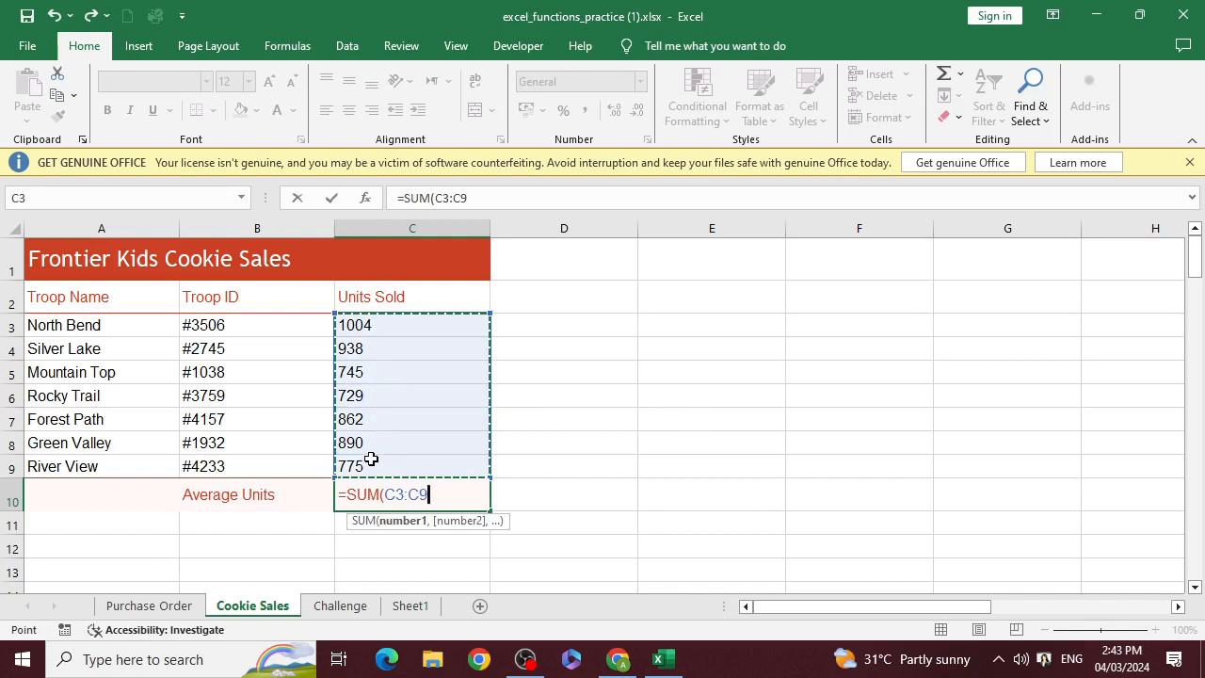
type(",")
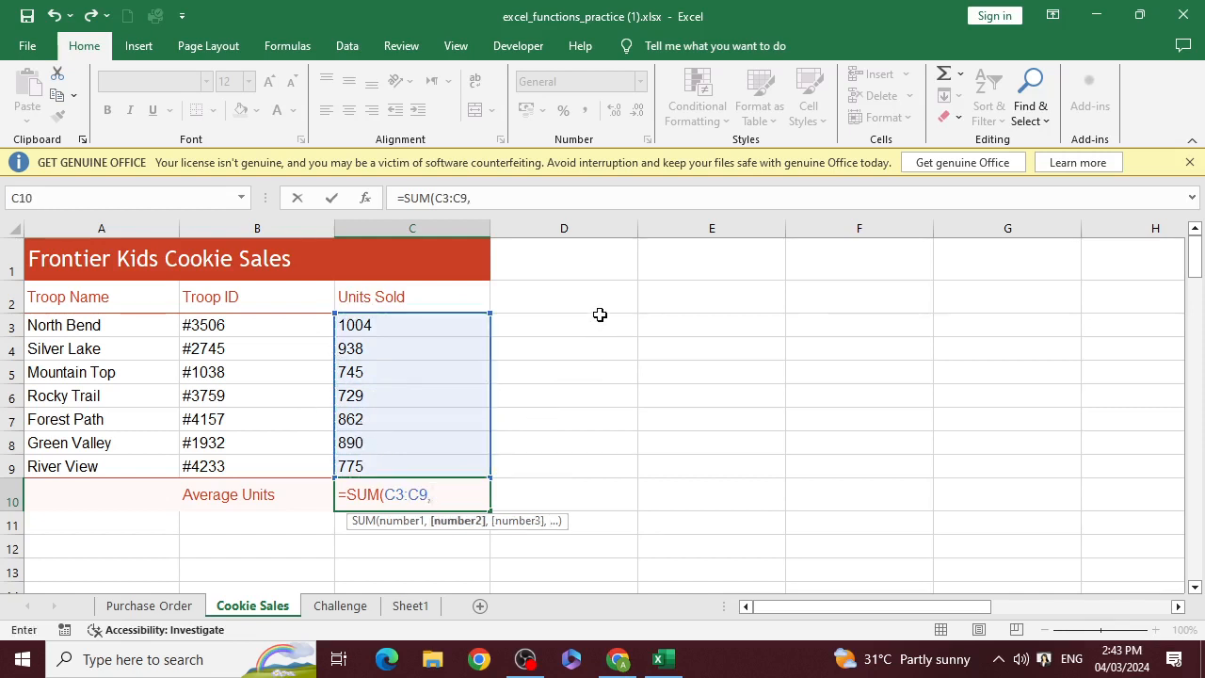
left_click_drag(600, 314, 597, 465)
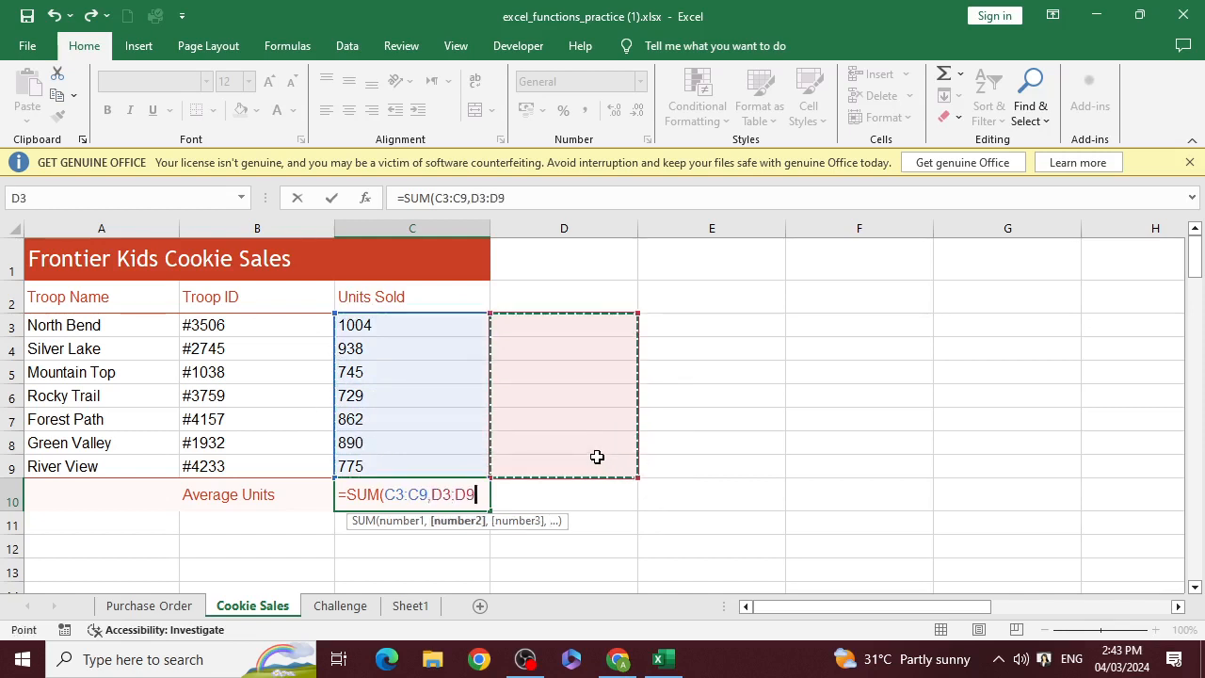
type(",")
left_click_drag(737, 325, 744, 466)
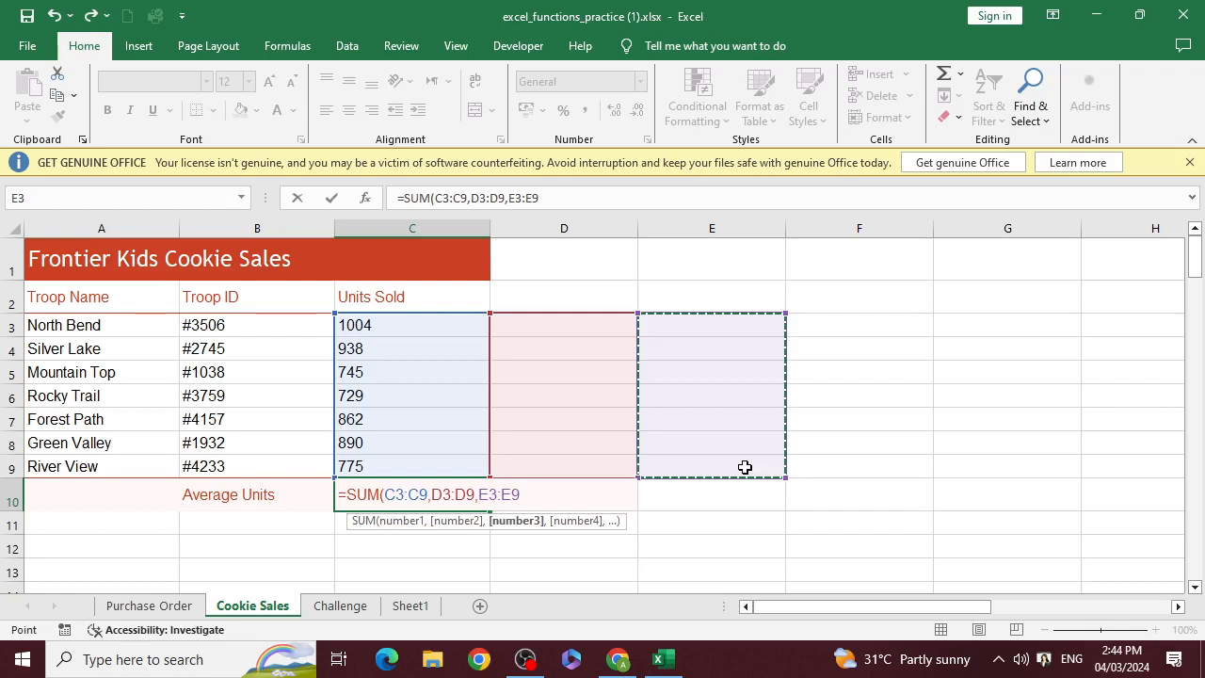
type(")")
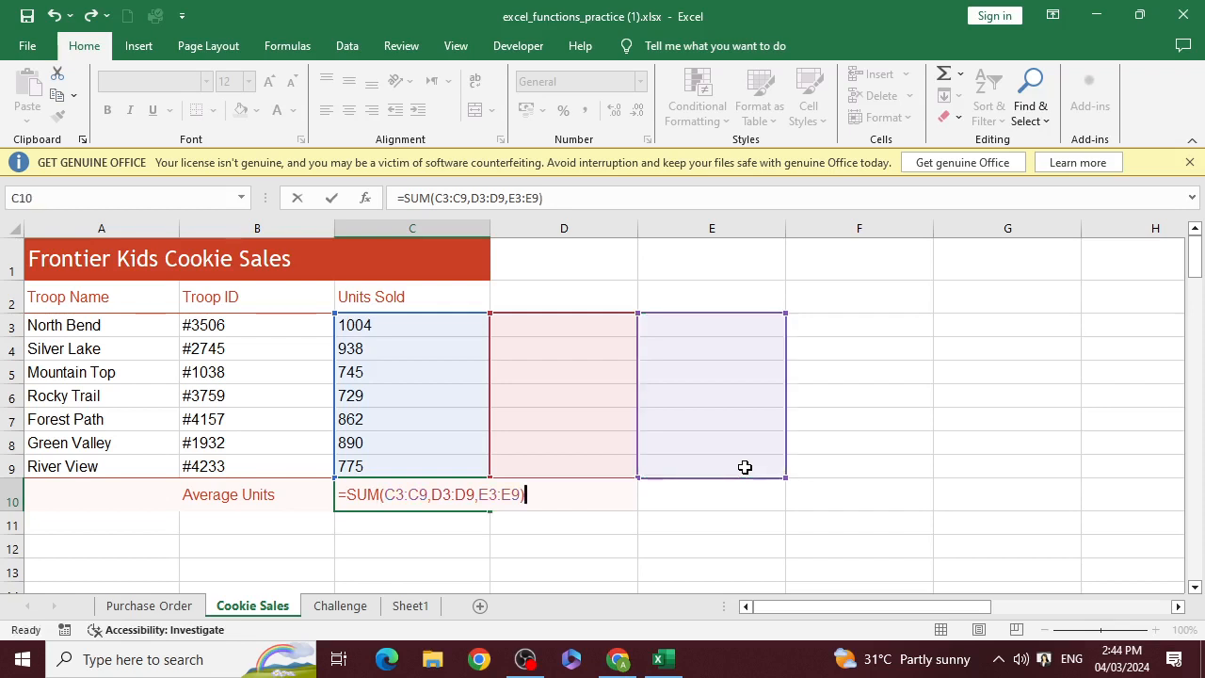
key("Return")
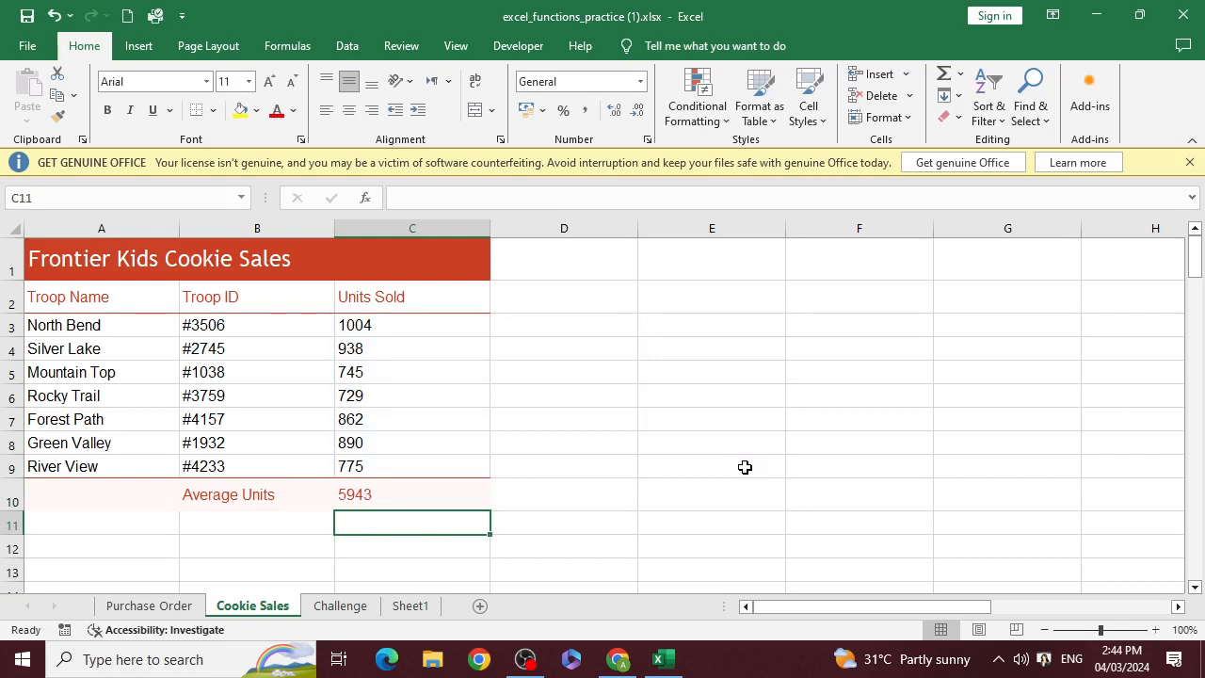
Enter the values 12, 20 and 200 in cells D3 to D5 beside the first three troops
left_click(570, 325)
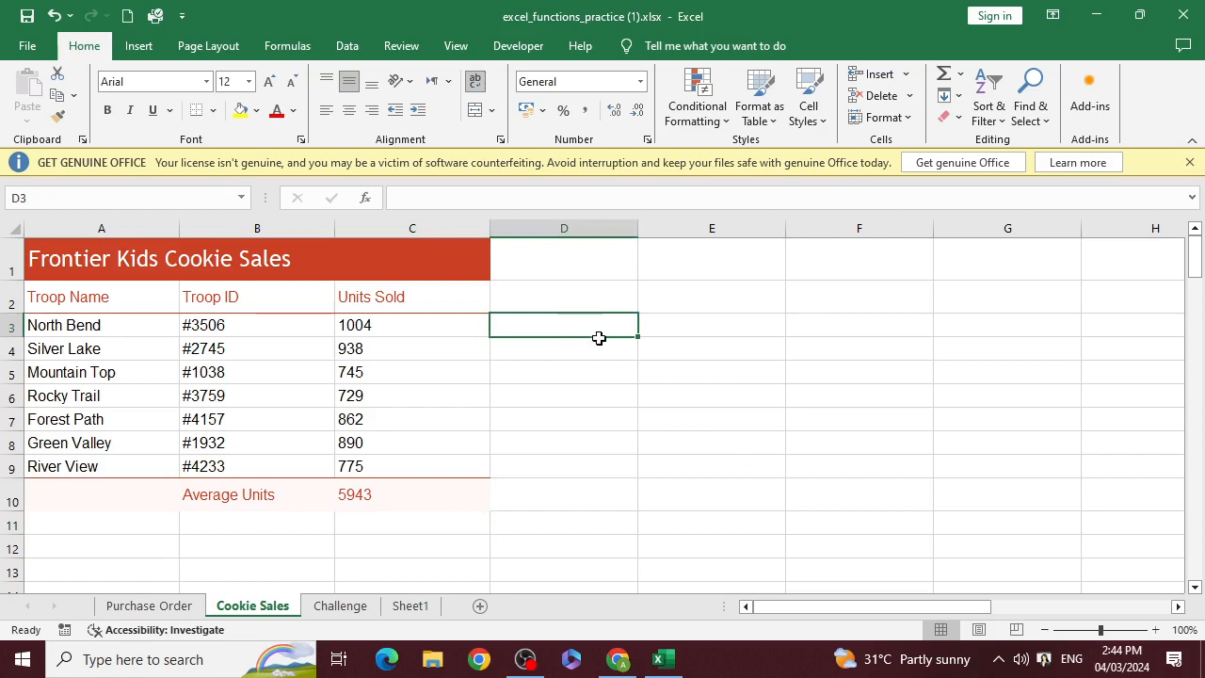
type("12")
key("Return")
type("20")
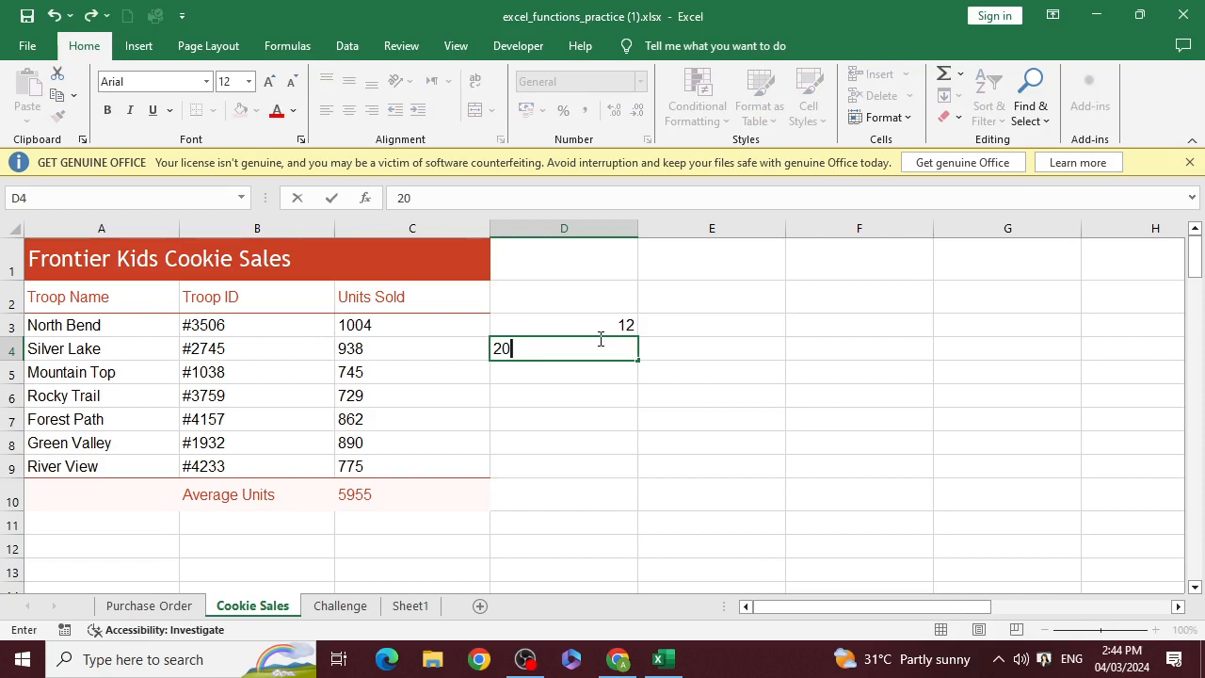
key("Return")
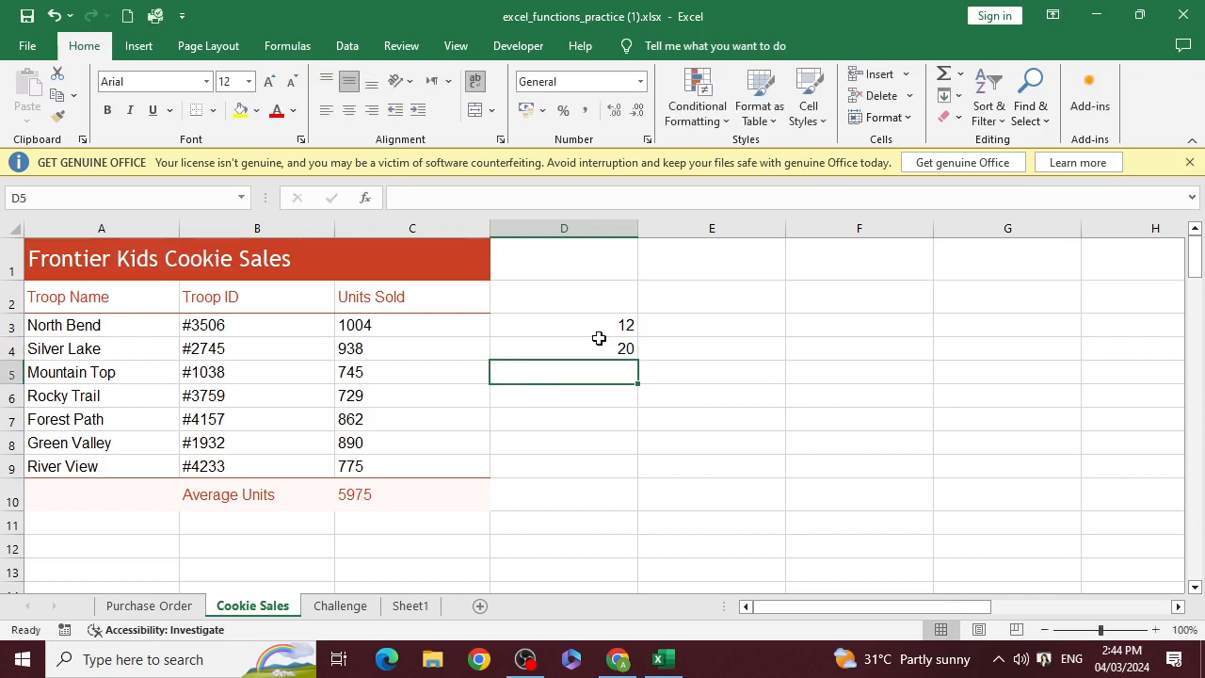
type("200")
key("Return")
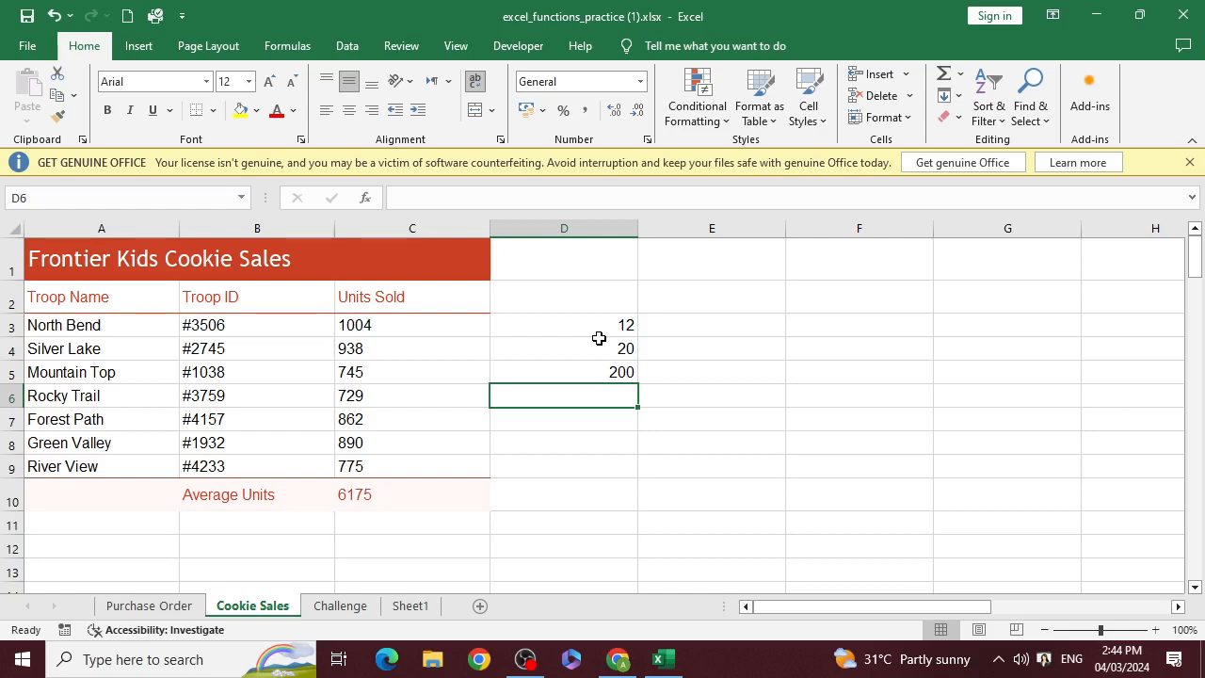
Replace the formula in cell C10 with =SUM(C3:C9)/7 to work out the average units by division
left_click(376, 494)
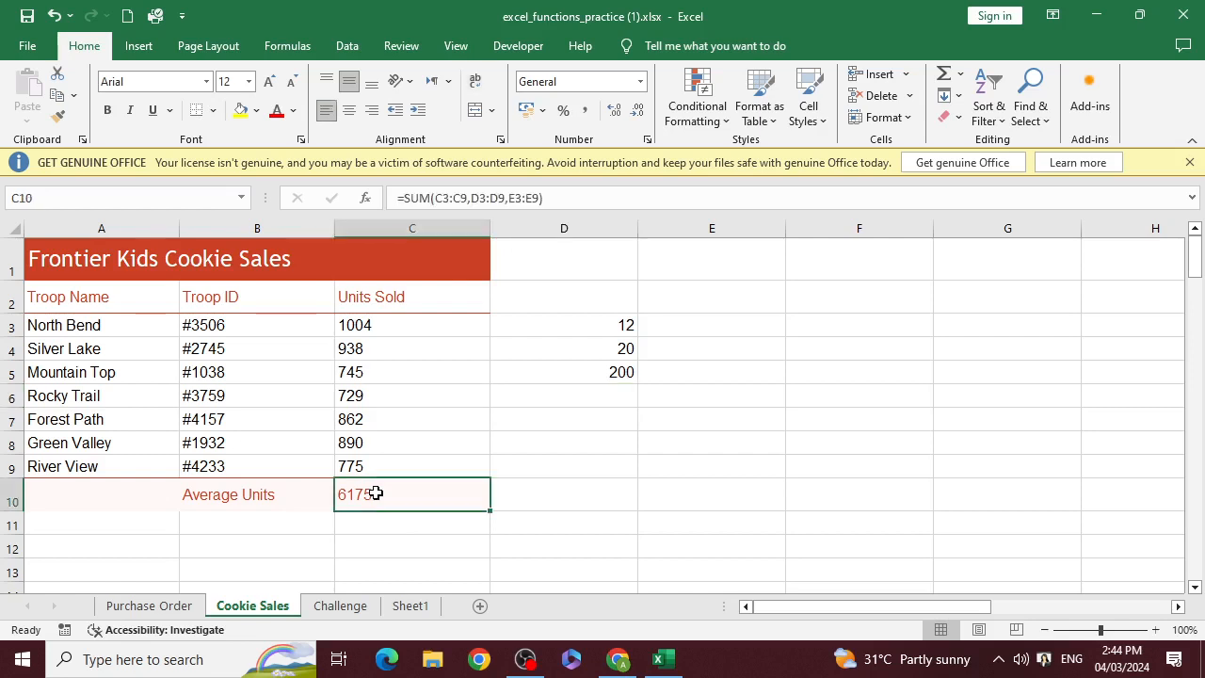
key("Delete")
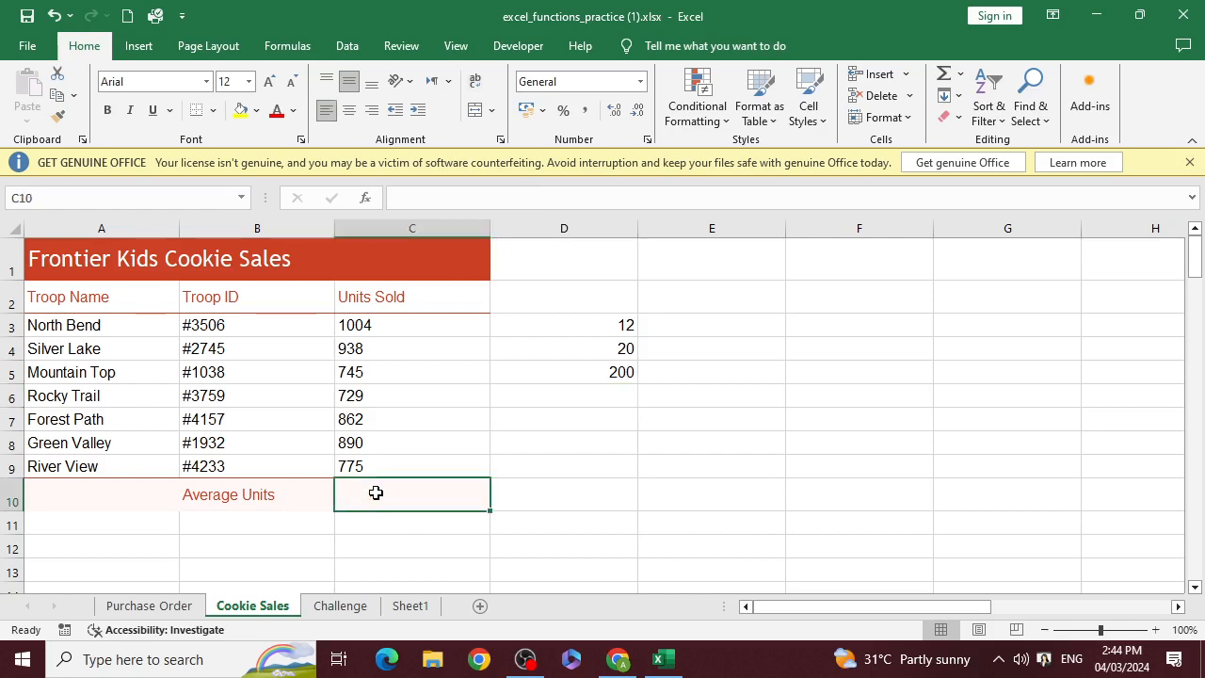
type("=su")
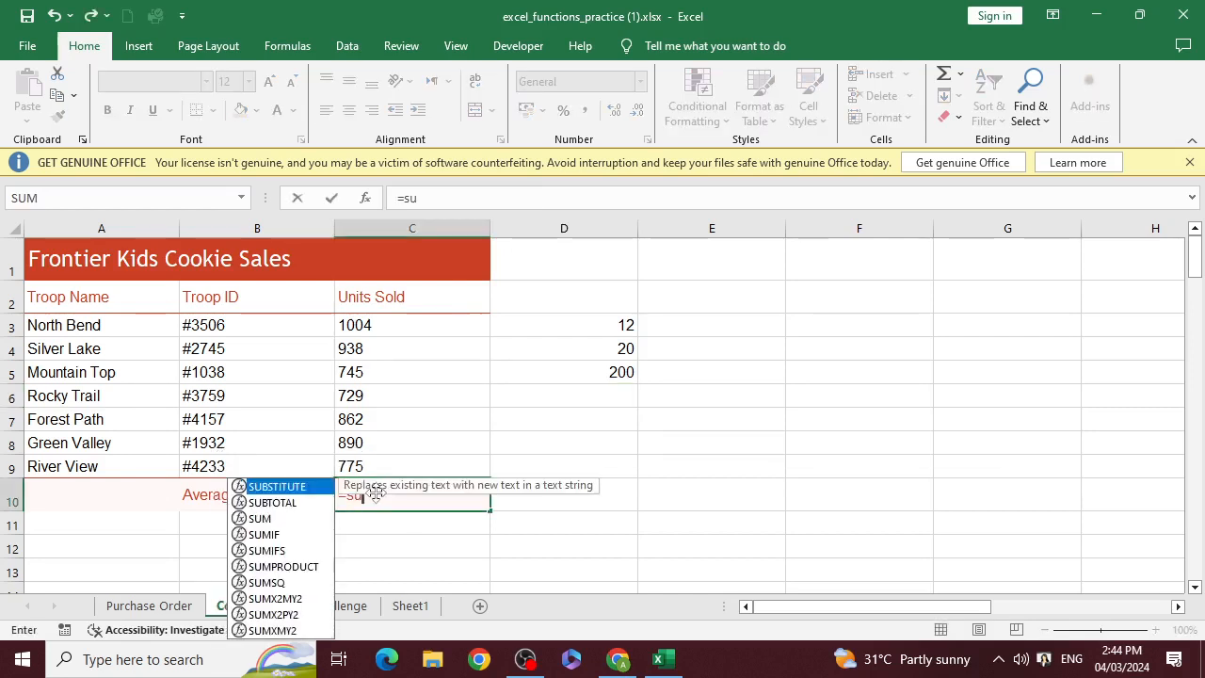
type("m(")
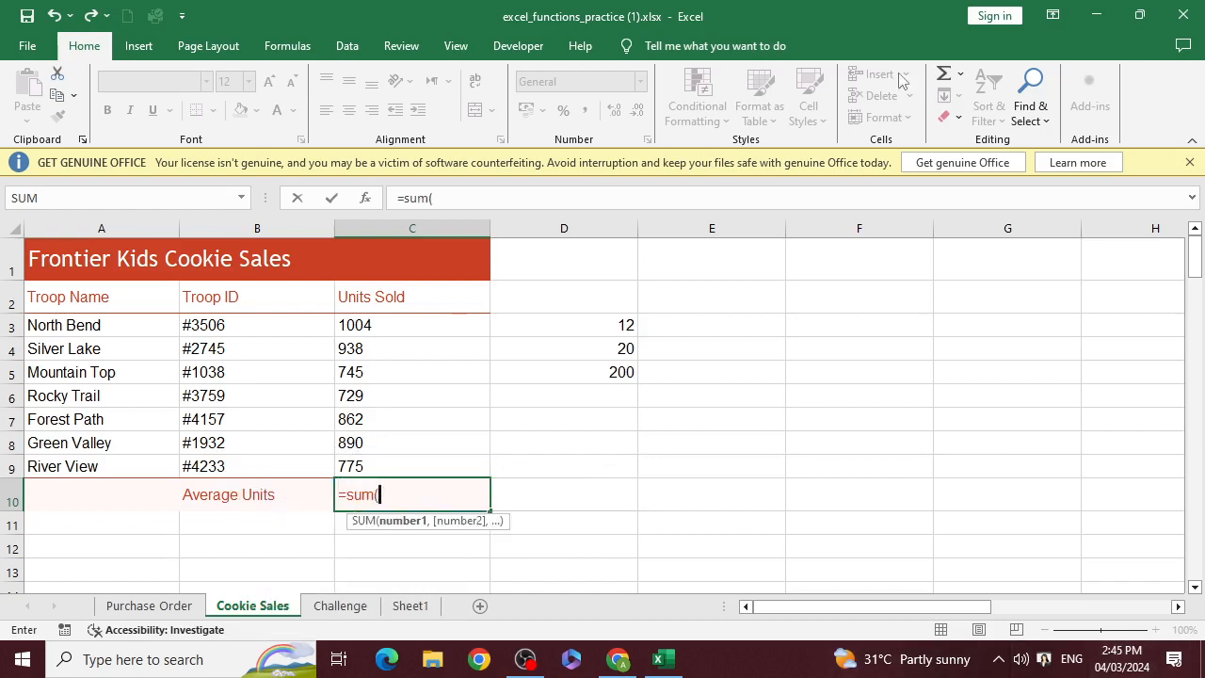
left_click_drag(424, 330, 427, 462)
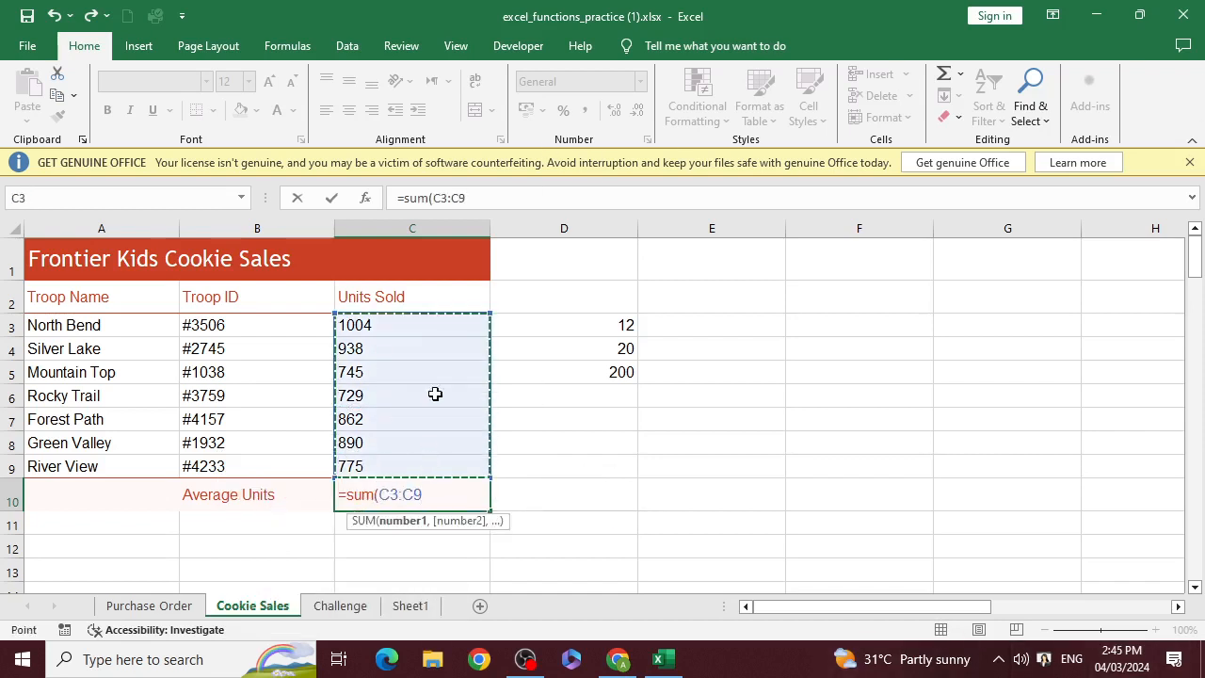
type(")/")
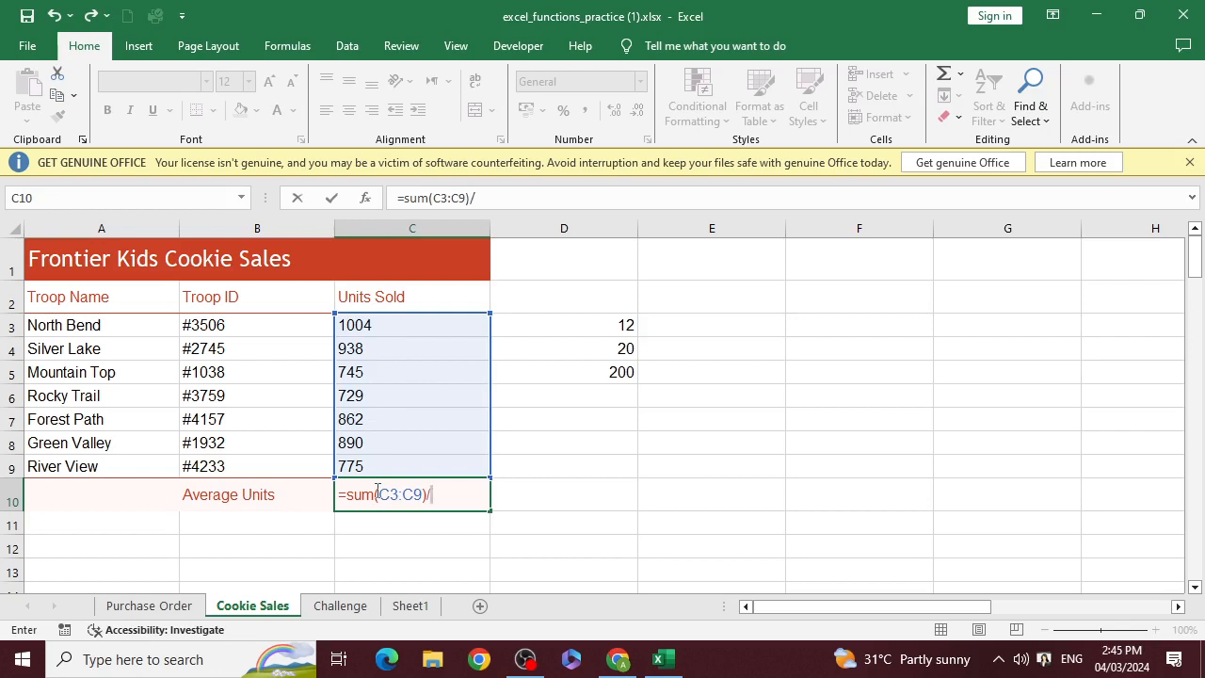
type("7")
key("Return")
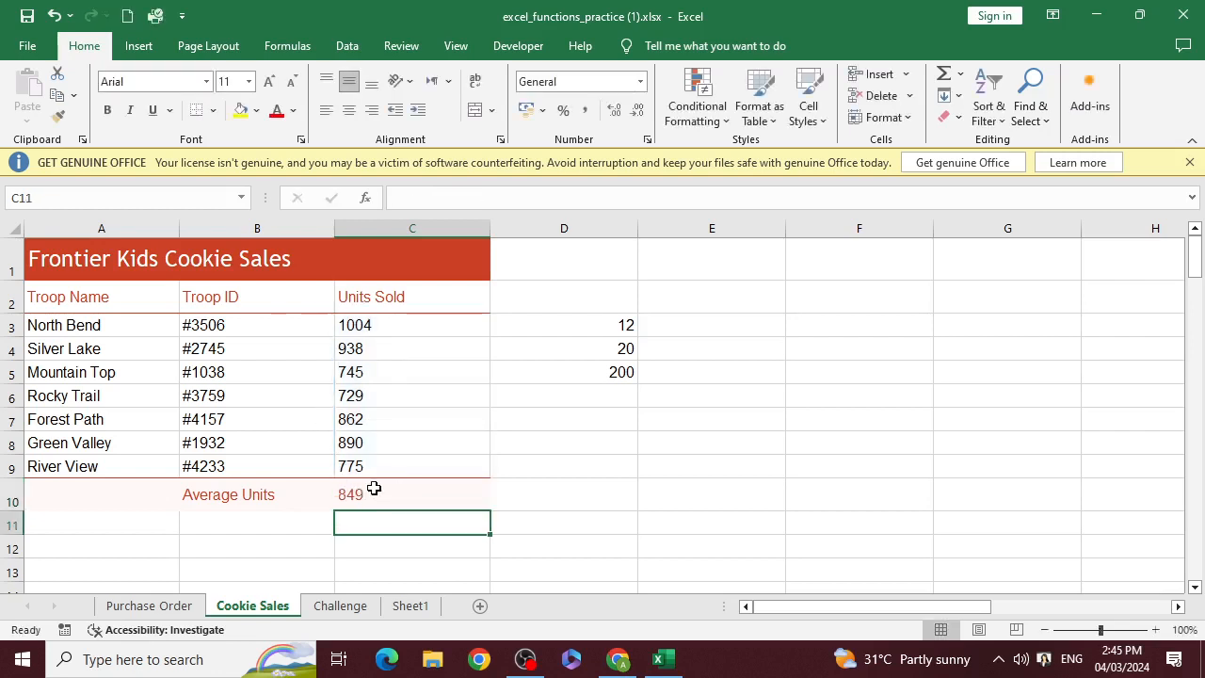
Clear cell C10 and start an AVERAGE formula in it, picking AVERAGE from the suggested functions
left_click(393, 489)
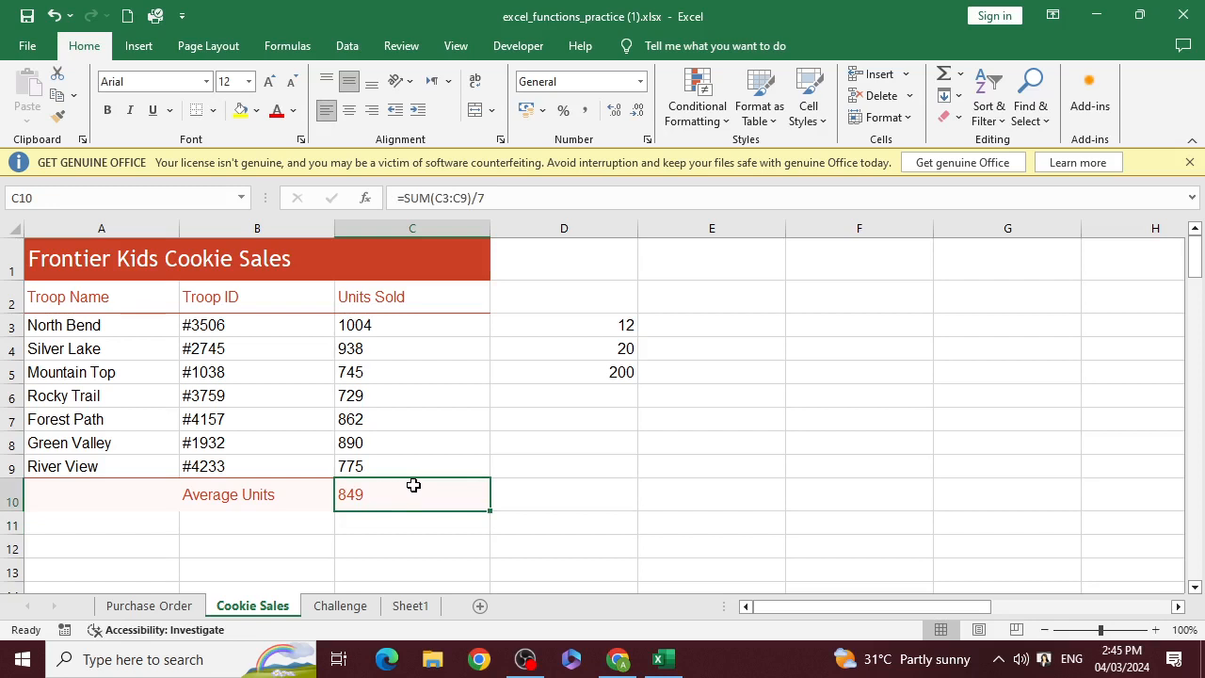
key("Delete")
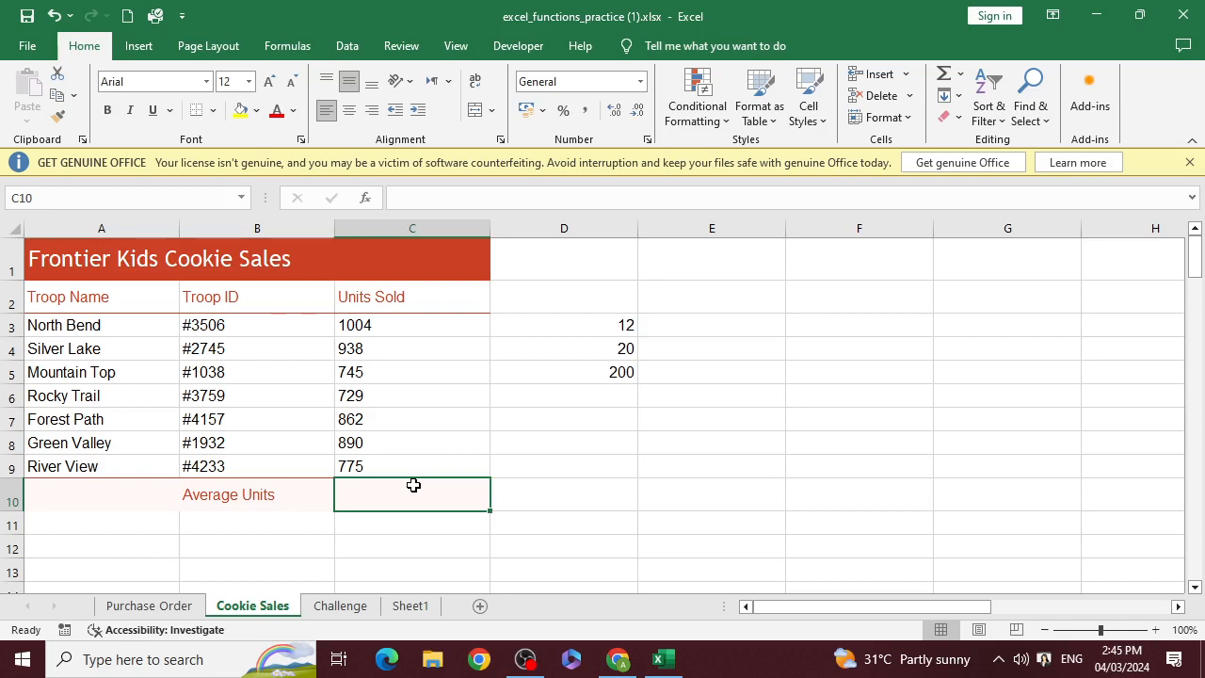
double_click(413, 484)
type("=")
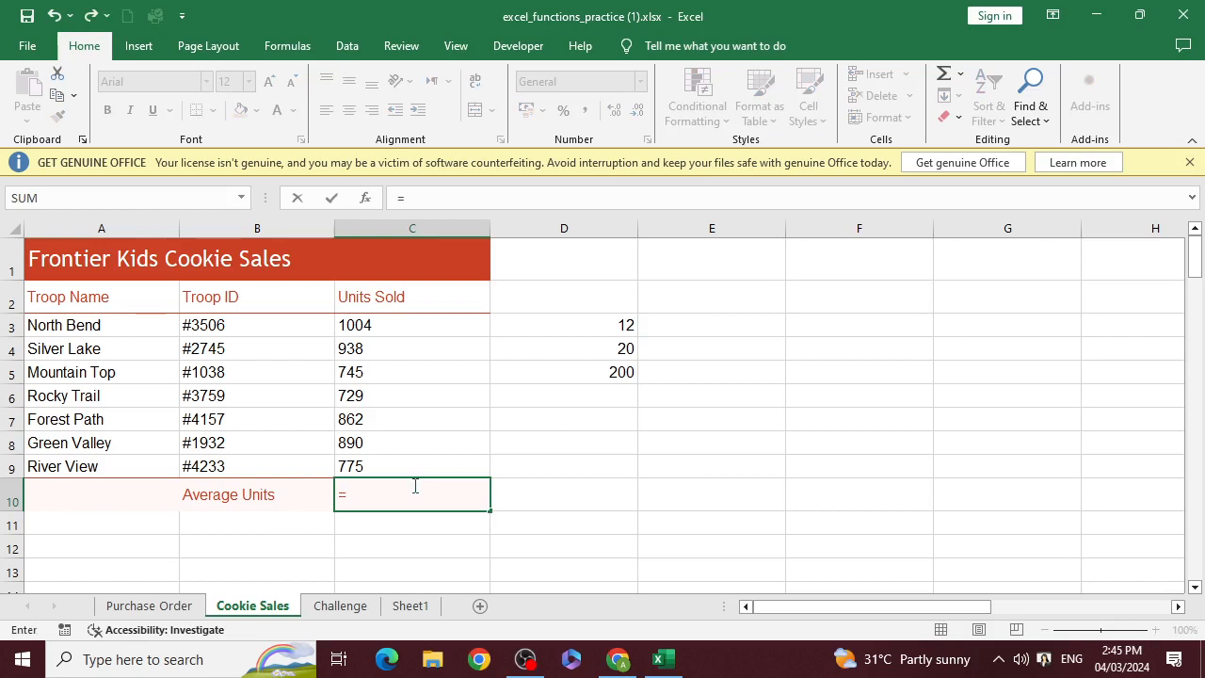
type("avera")
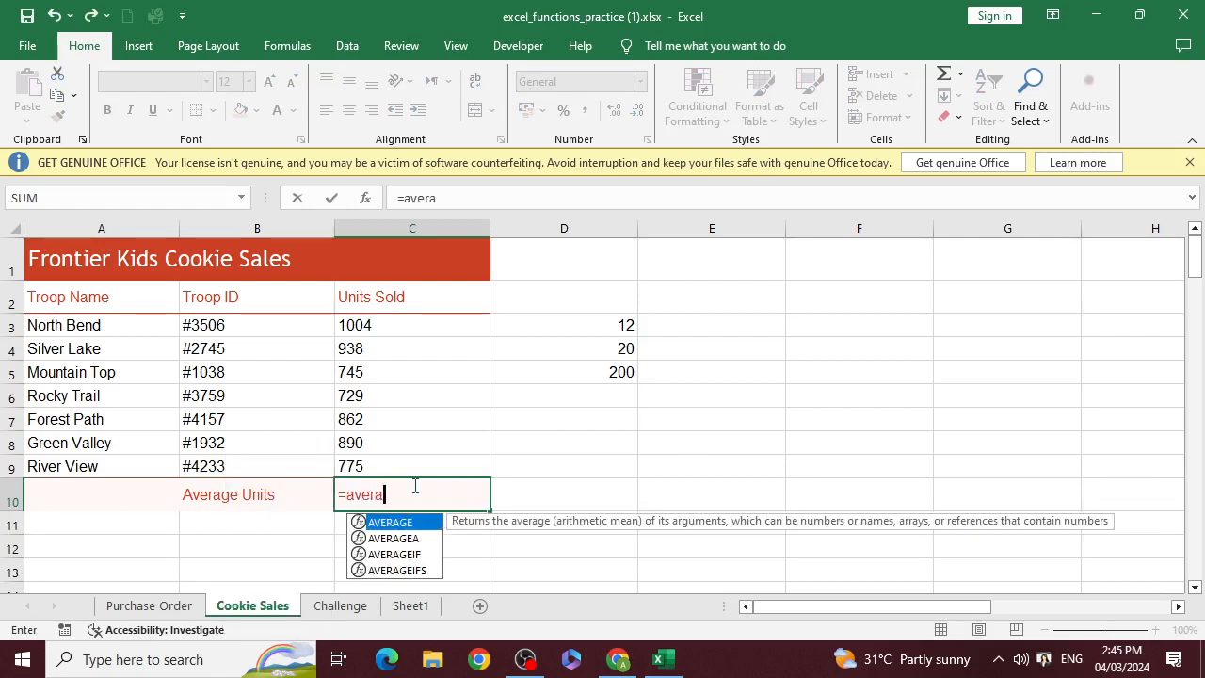
type("ge")
key("BackSpace")
key("BackSpace")
key("BackSpace")
key("BackSpace")
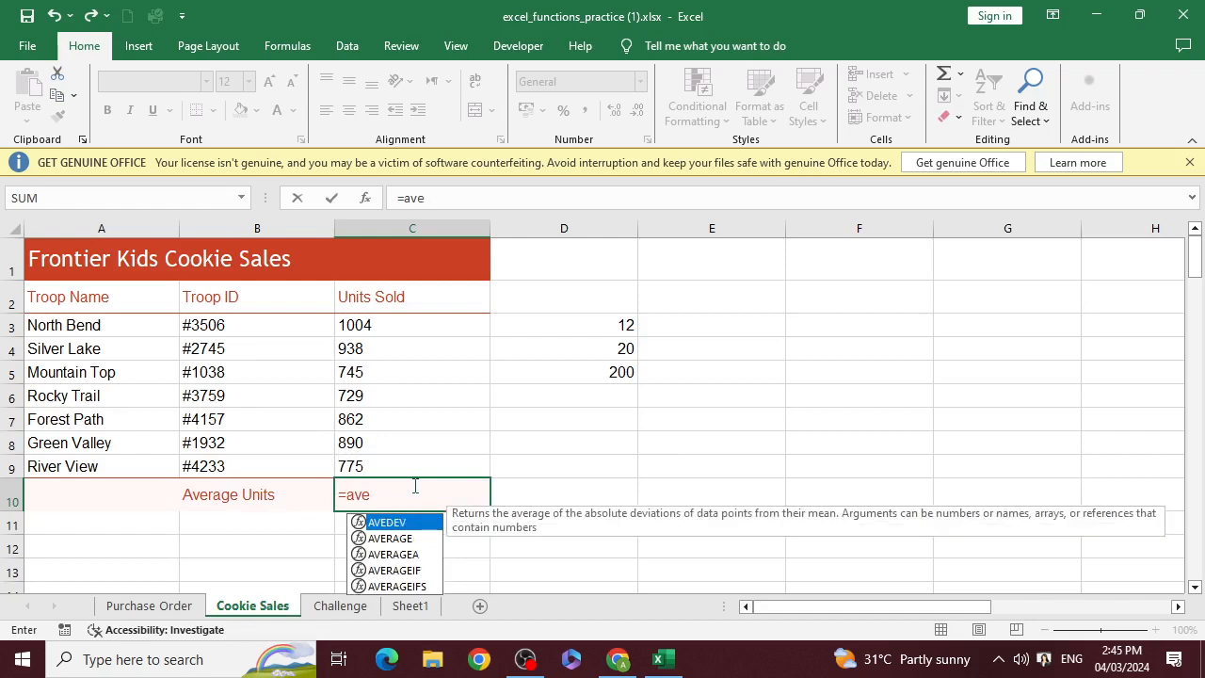
type("r")
key("Tab")
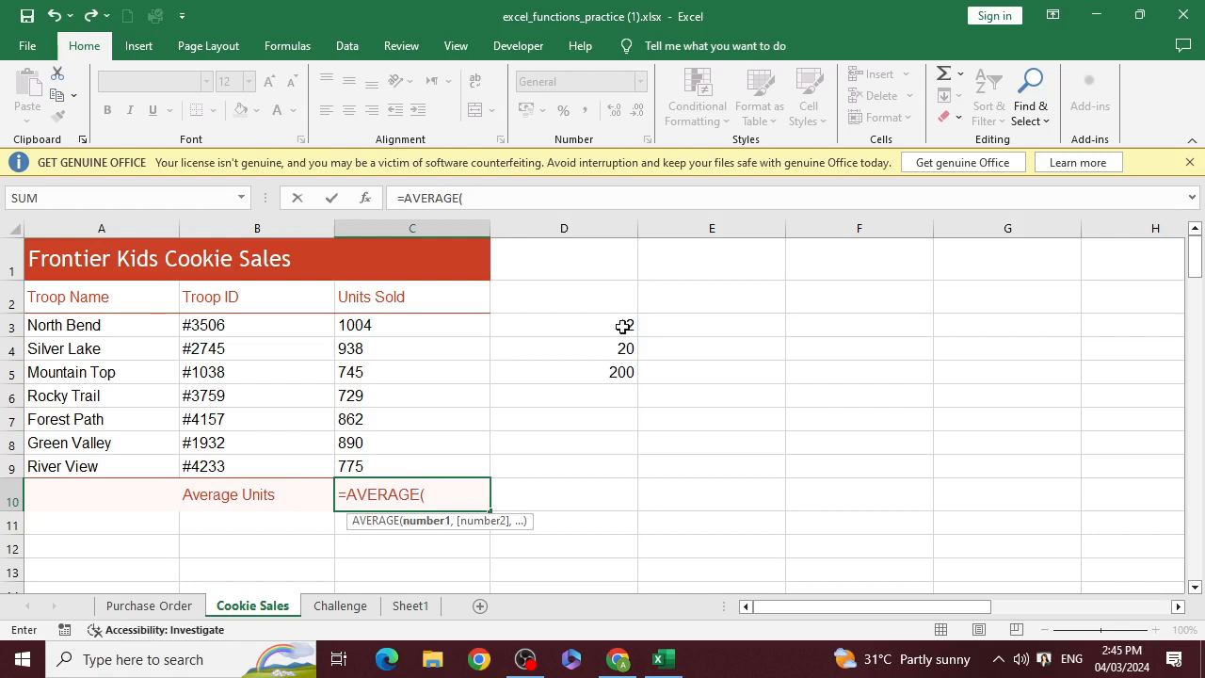
Give the AVERAGE formula the ranges C3:C9, D3:D5 and E3:E7 as its arguments
left_click_drag(385, 331, 387, 458)
type(",")
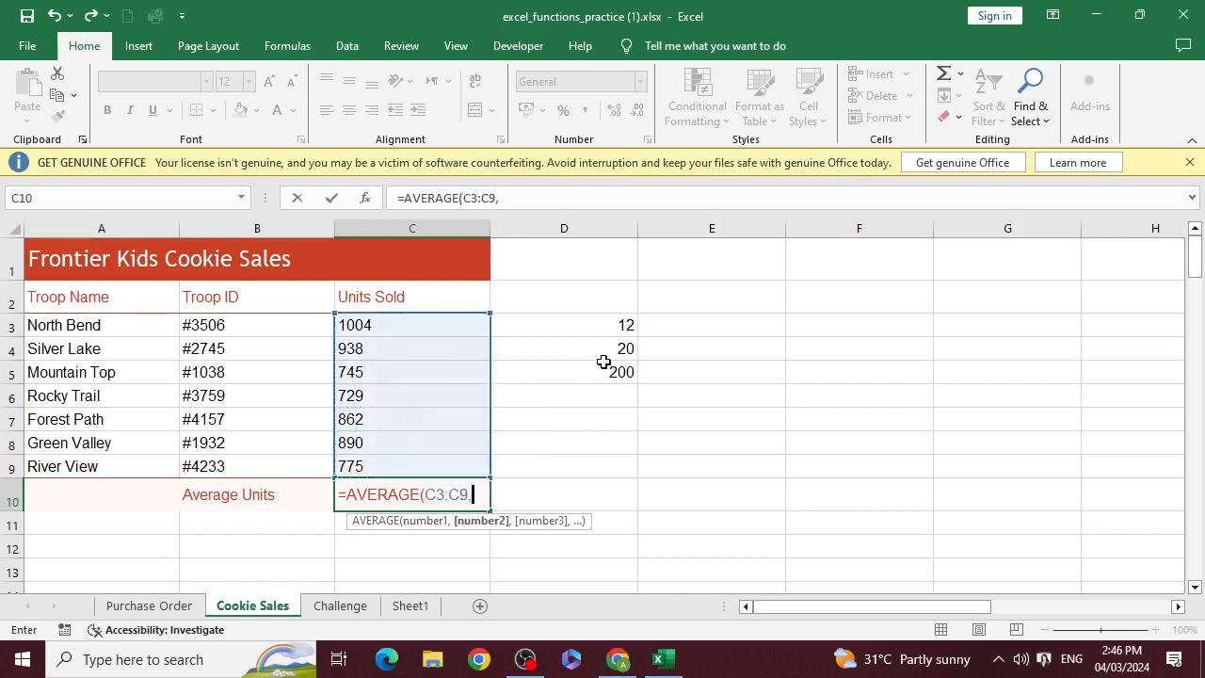
left_click_drag(623, 326, 620, 370)
type(",")
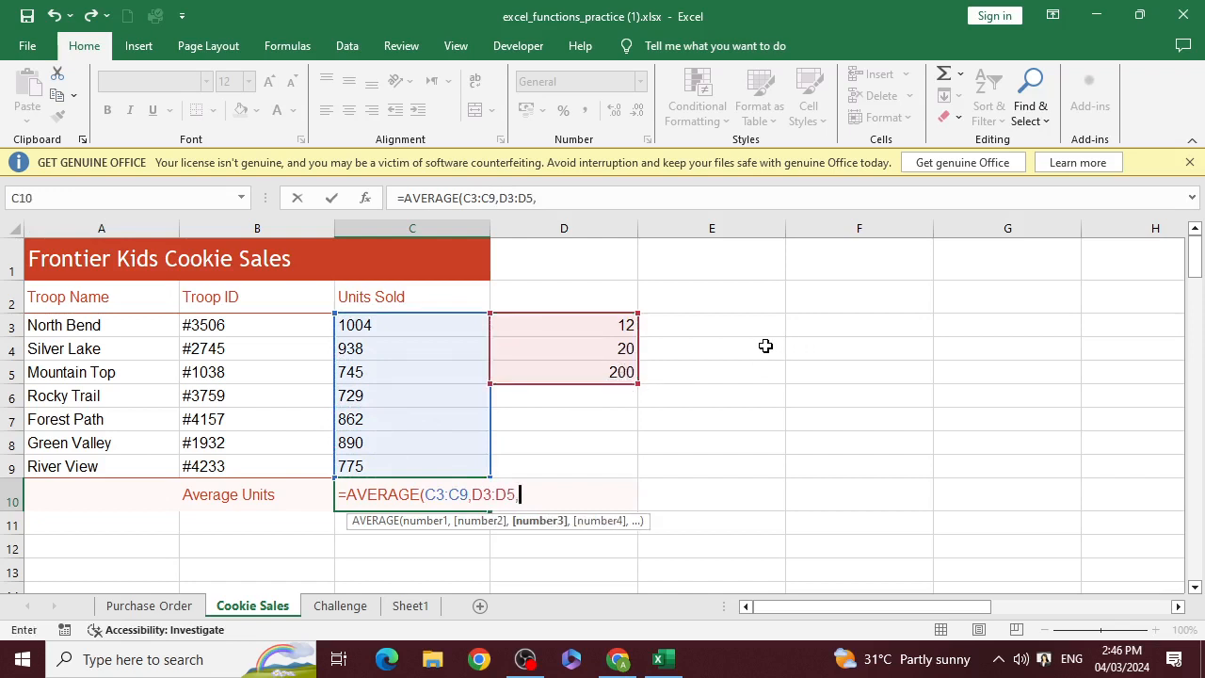
left_click_drag(748, 322, 756, 412)
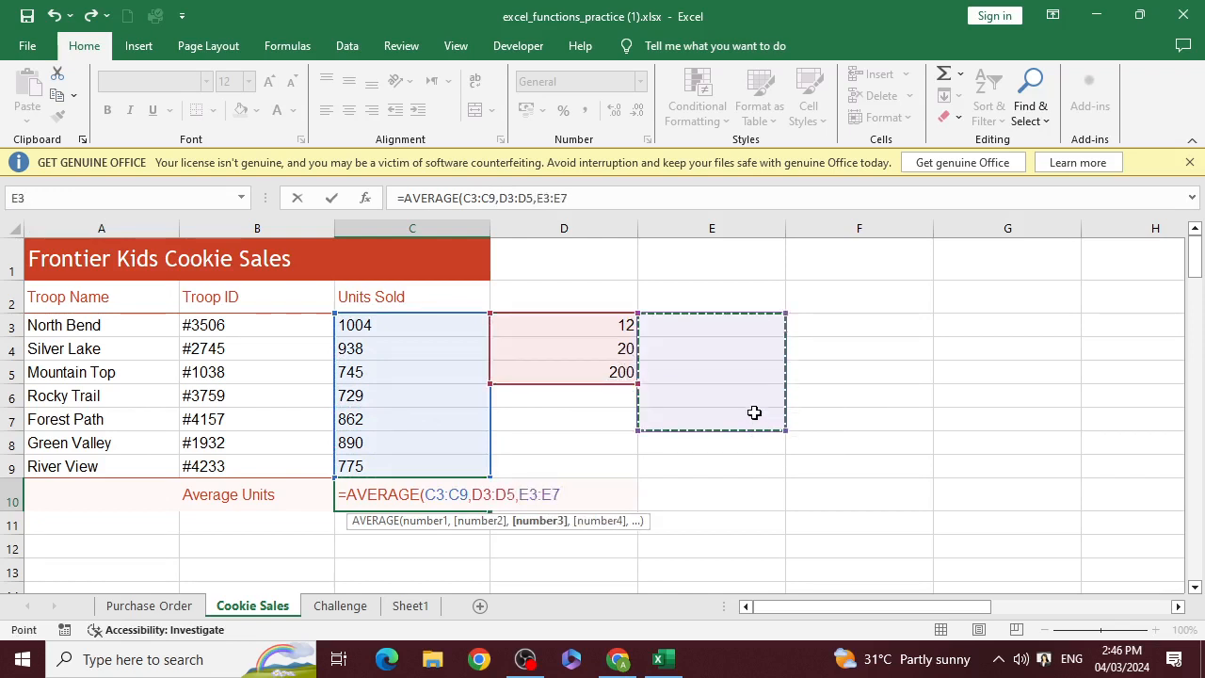
Remove the column D and E ranges from the formula, commit it as =AVERAGE(C3:C9) and reselect C10
left_click(669, 322)
key("BackSpace")
key("BackSpace")
key("BackSpace")
key("BackSpace")
key("BackSpace")
key("BackSpace")
key("BackSpace")
key("BackSpace")
key("BackSpace")
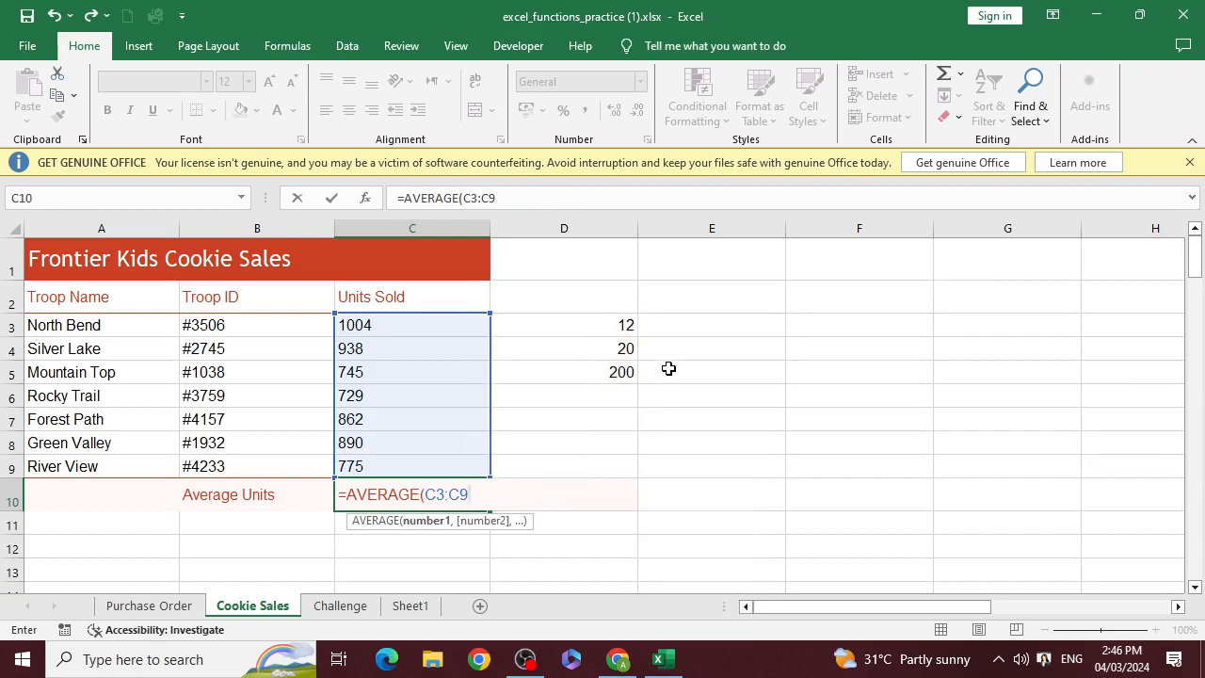
type(")")
key("Return")
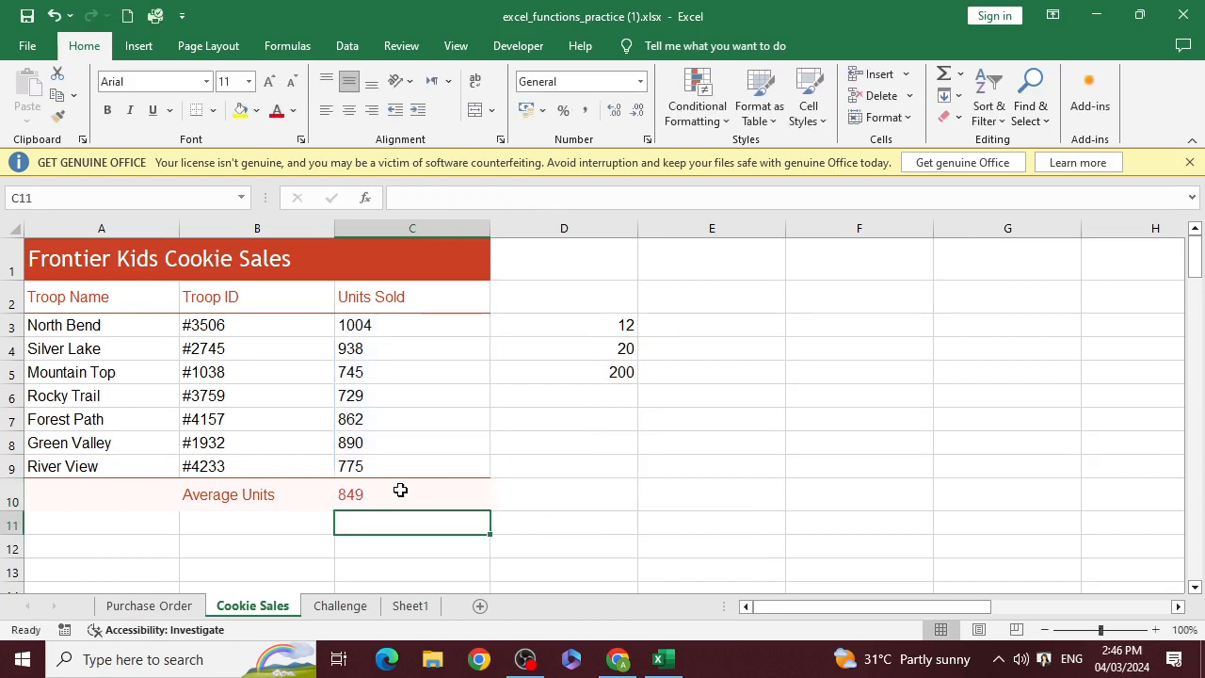
left_click(400, 489)
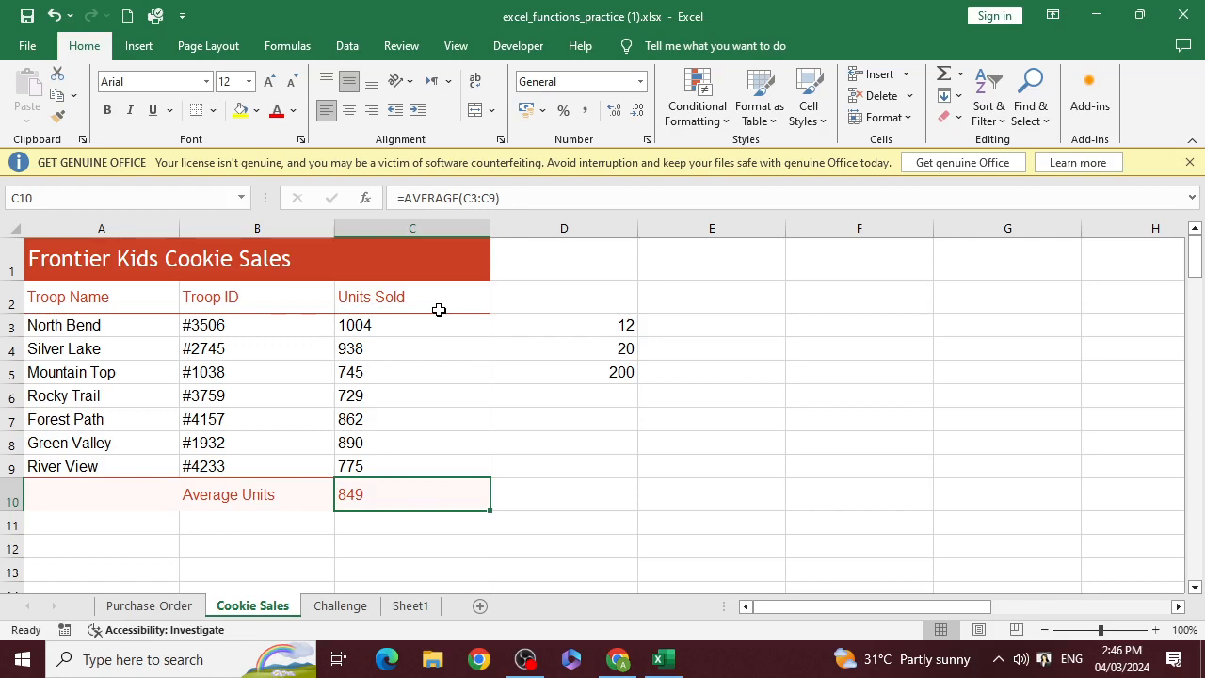
Check the Product entry in the function list on Sheet1 and switch to the Challenge sheet
left_click(412, 605)
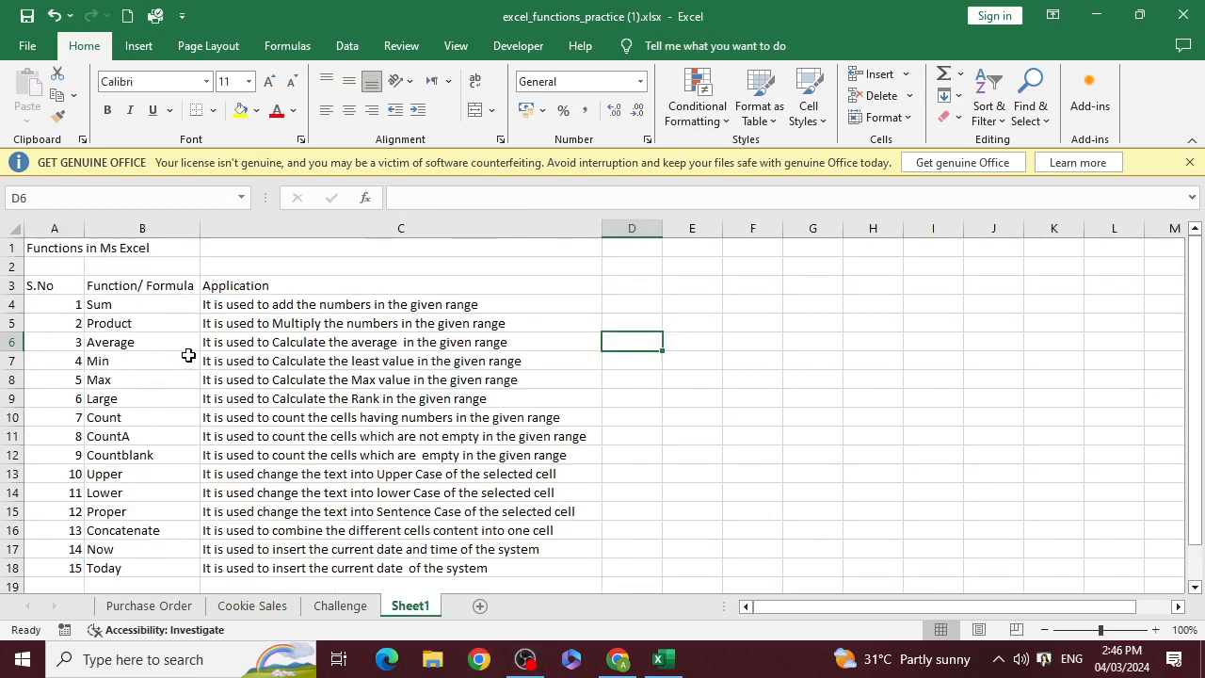
left_click(135, 340)
left_click(167, 322)
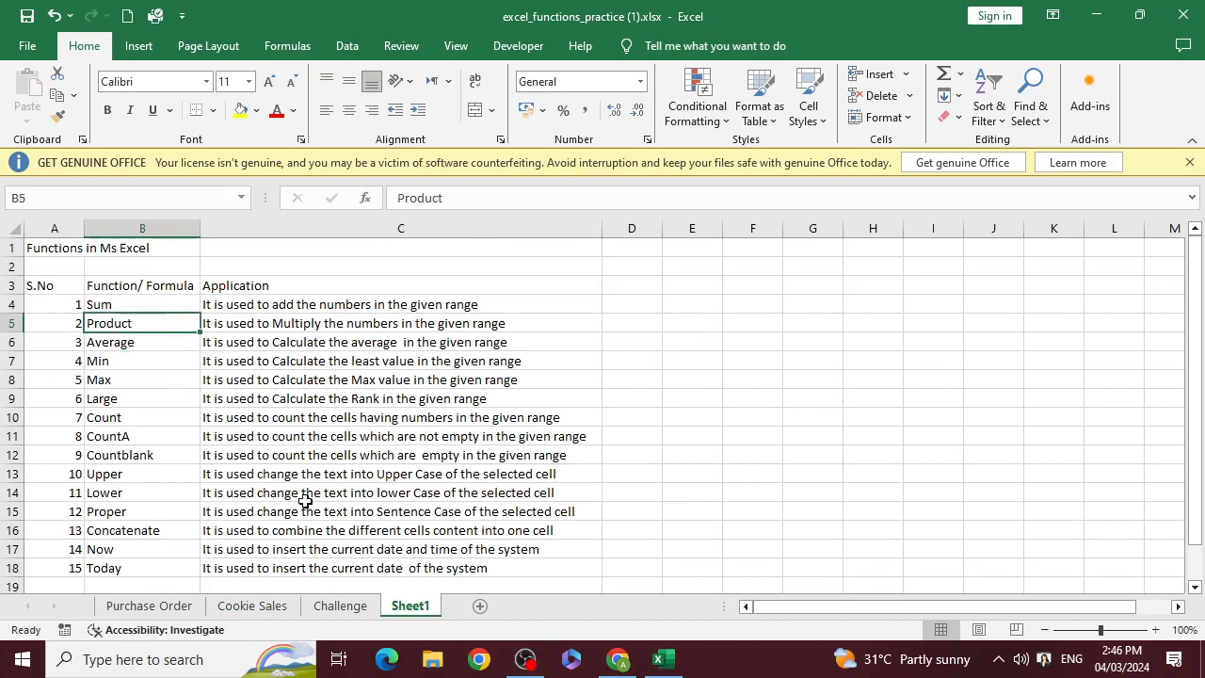
left_click(340, 605)
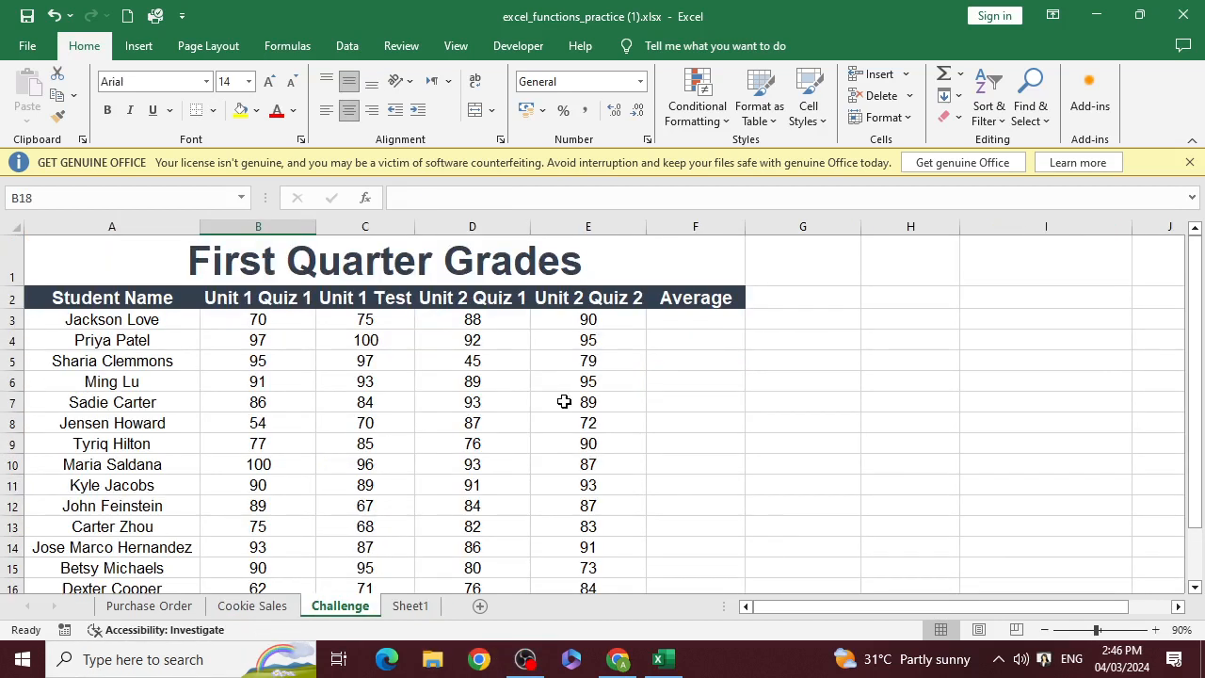
Enter the formula =B3*C3*D3*E3 in cell F3 to multiply the first student's four scores
left_click(675, 321)
type("=")
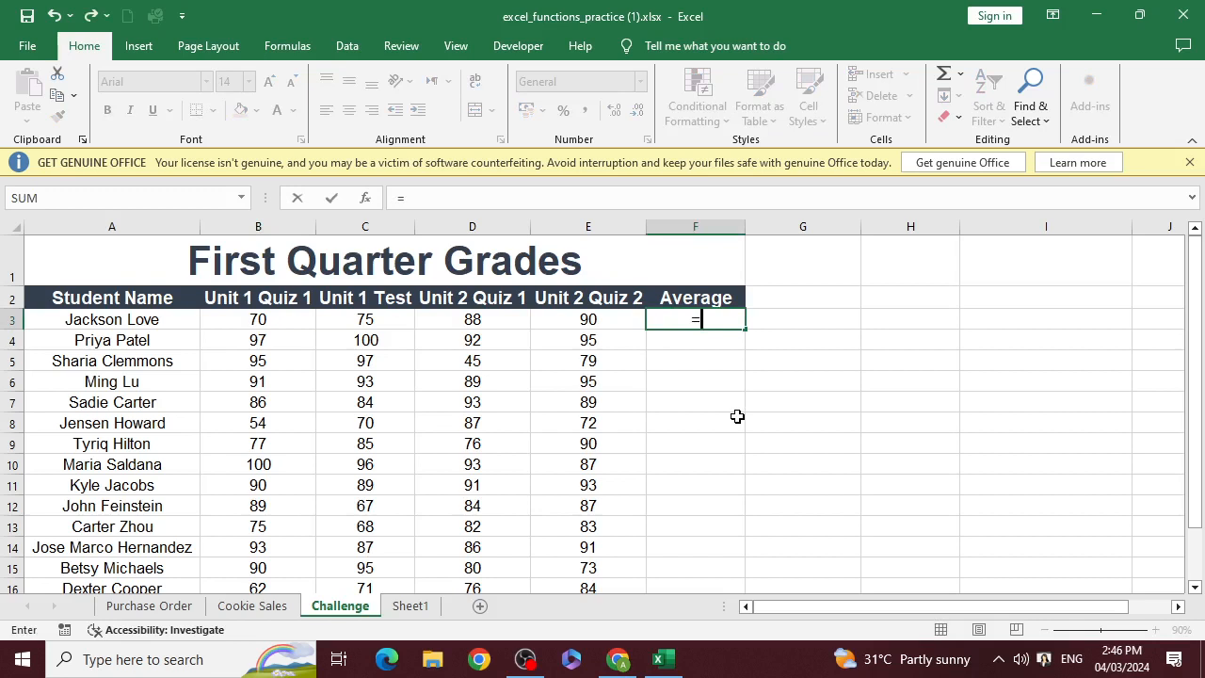
key("Left")
key("Left")
key("Left")
key("Left")
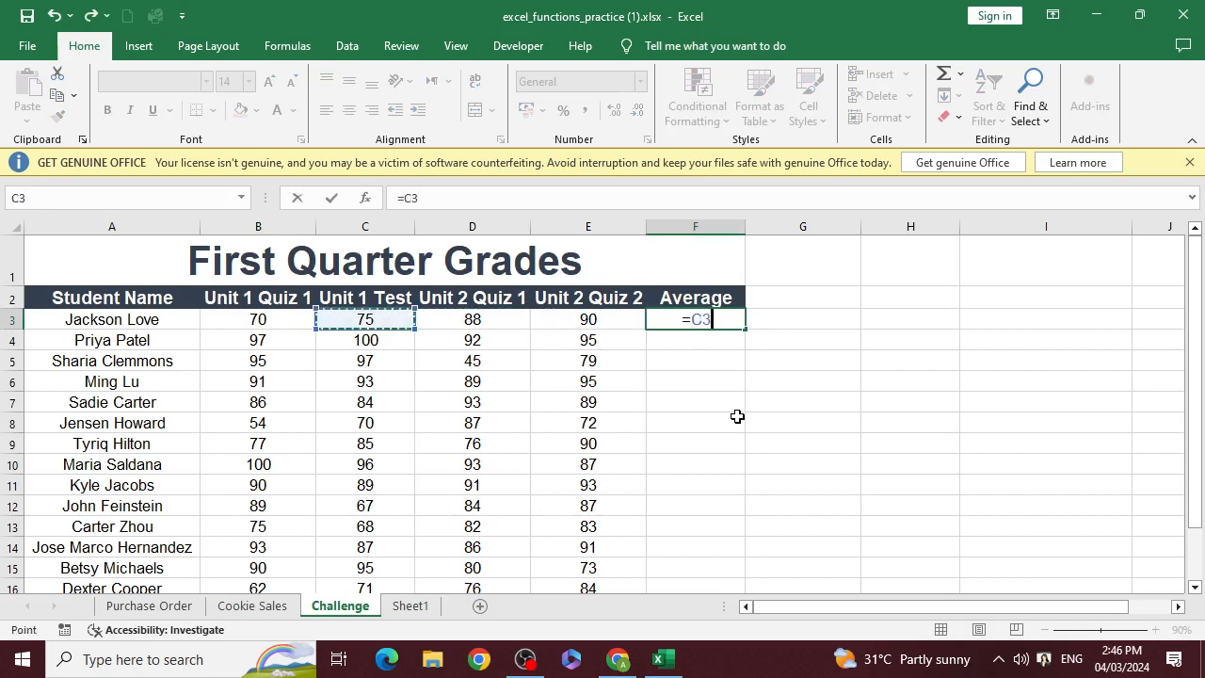
type("*")
key("Left")
key("Left")
key("Left")
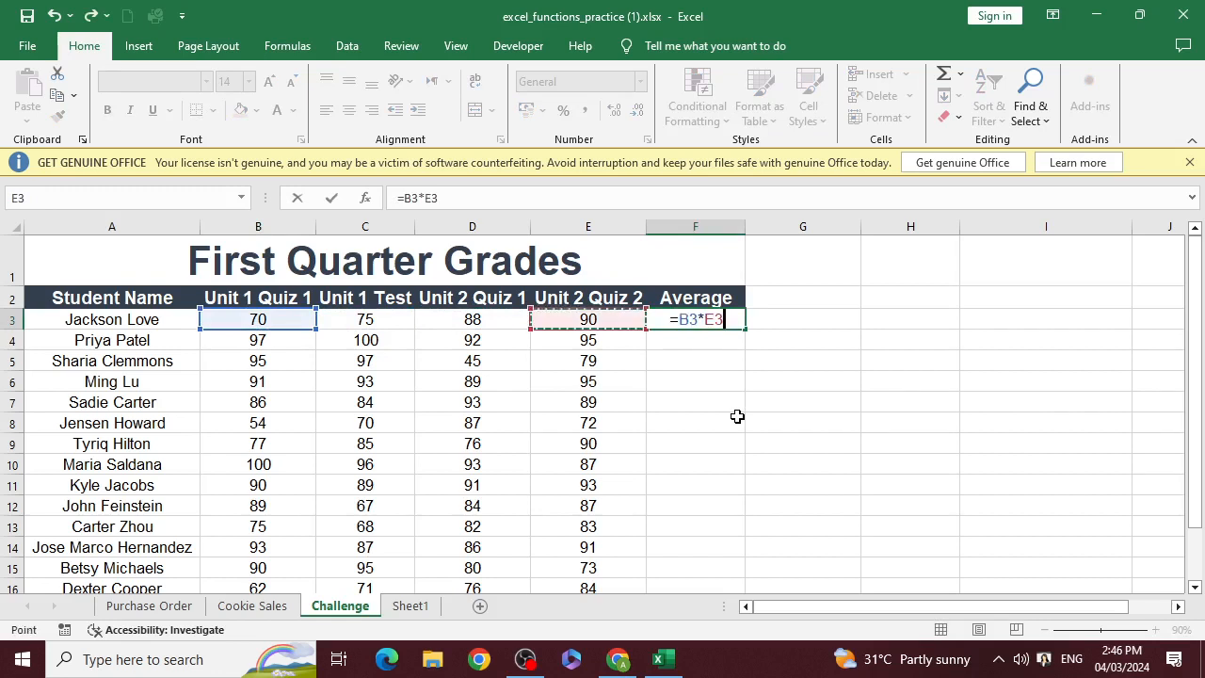
type("*")
key("Left")
key("Left")
key("Left")
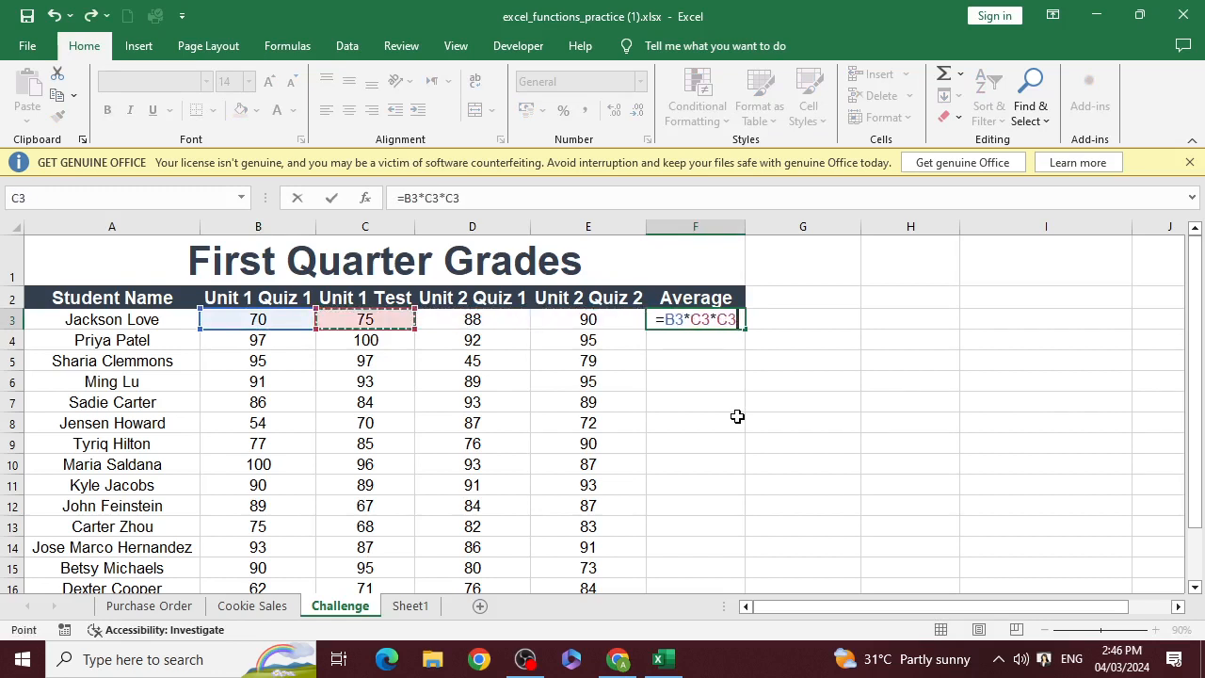
key("Right")
type("*")
key("Left")
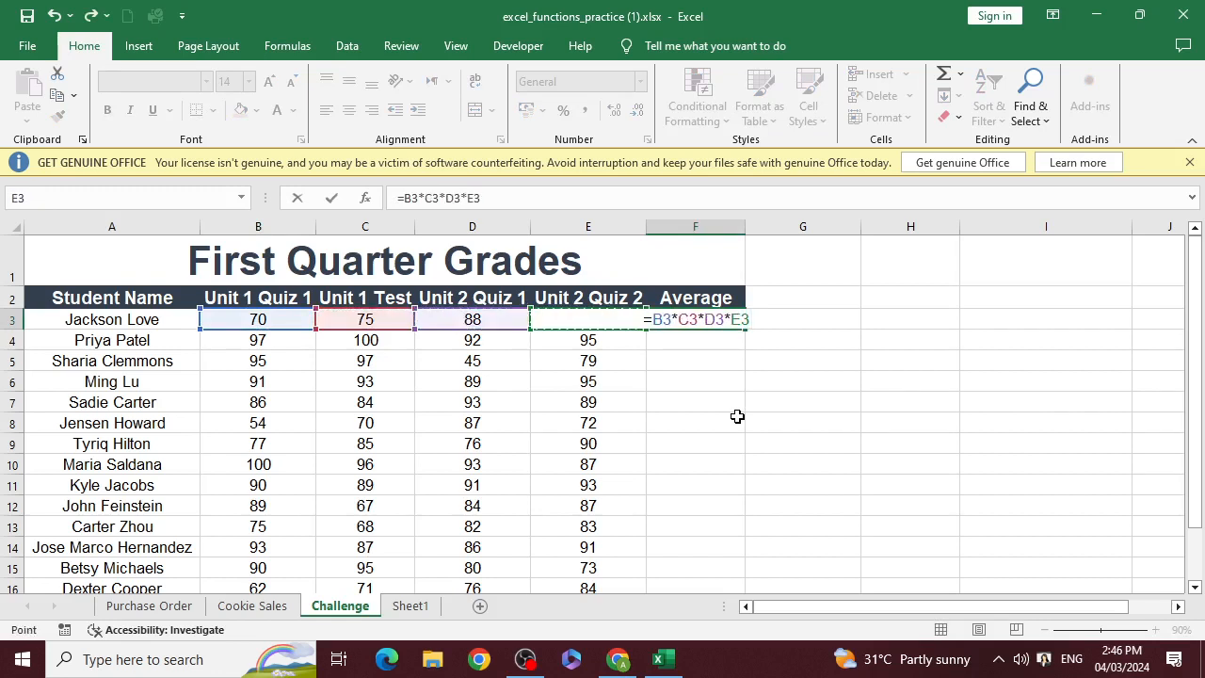
key("Return")
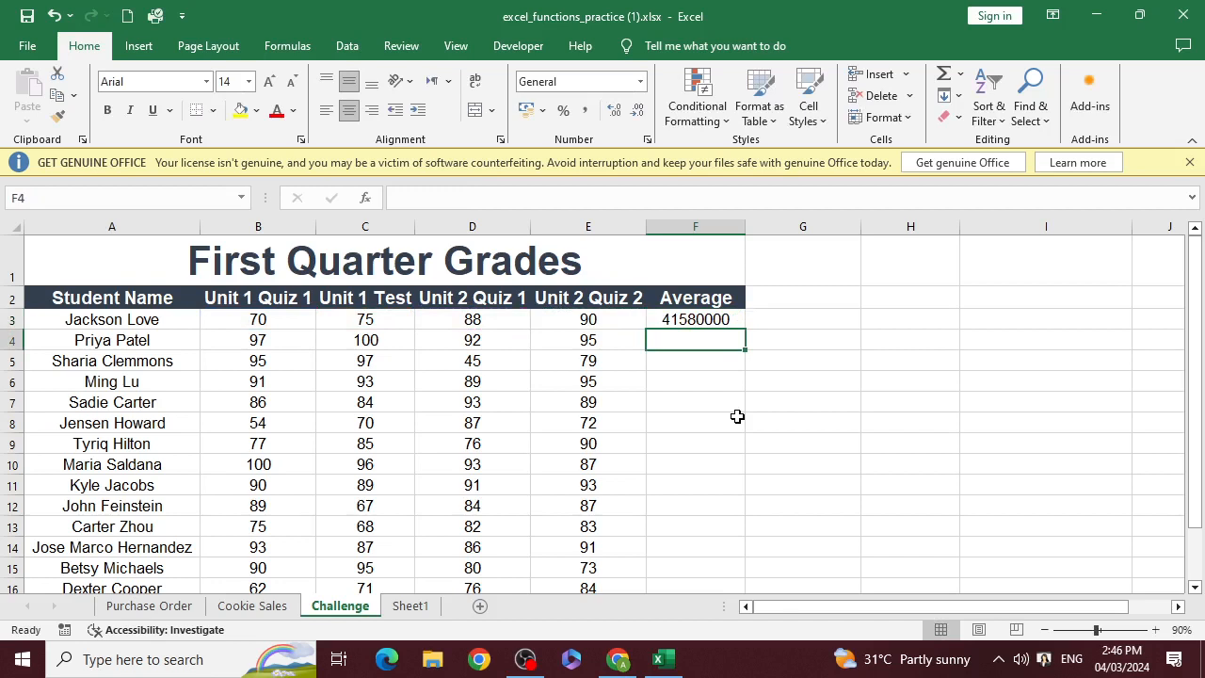
Enter =PRODUCT(B3:E3) in cell G3 and reselect F3 to compare it with the manual multiplication
key("Up")
key("Right")
type("=")
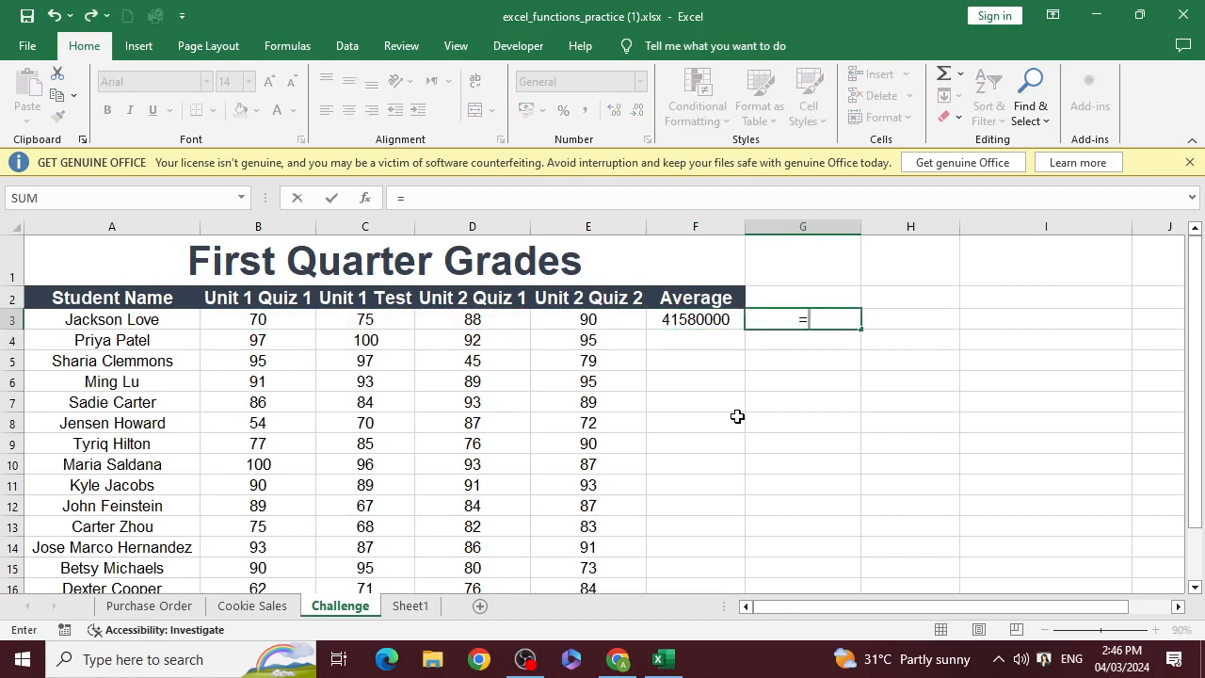
type("pro")
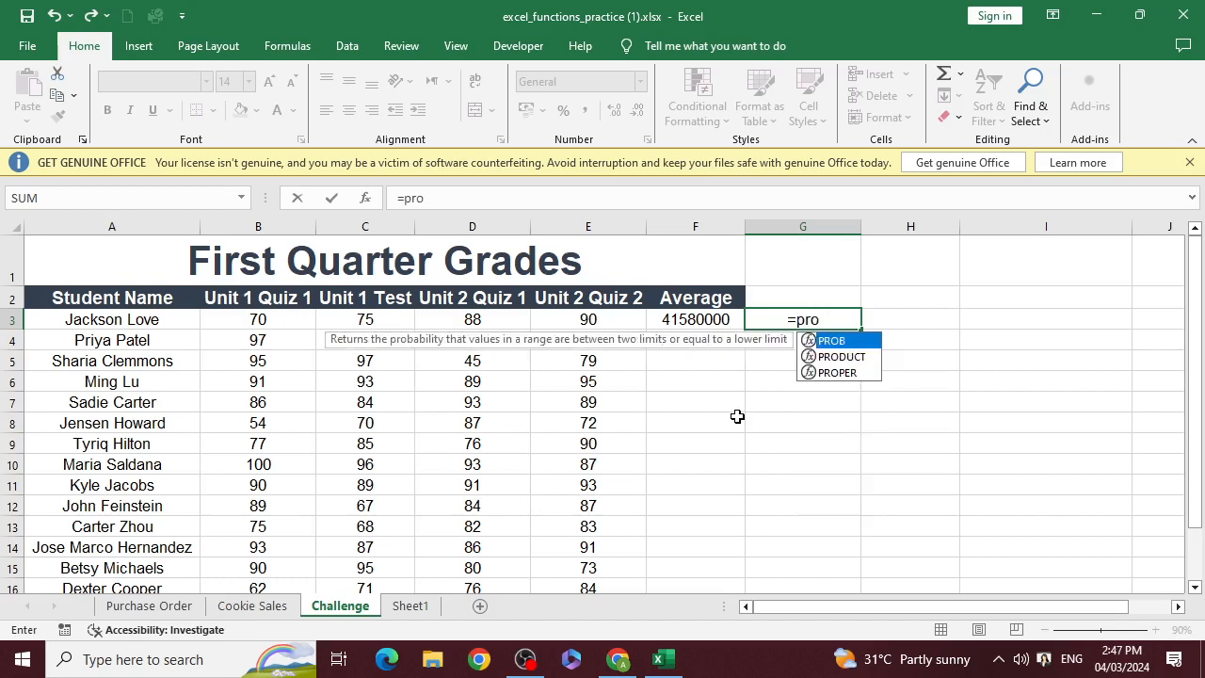
type("d")
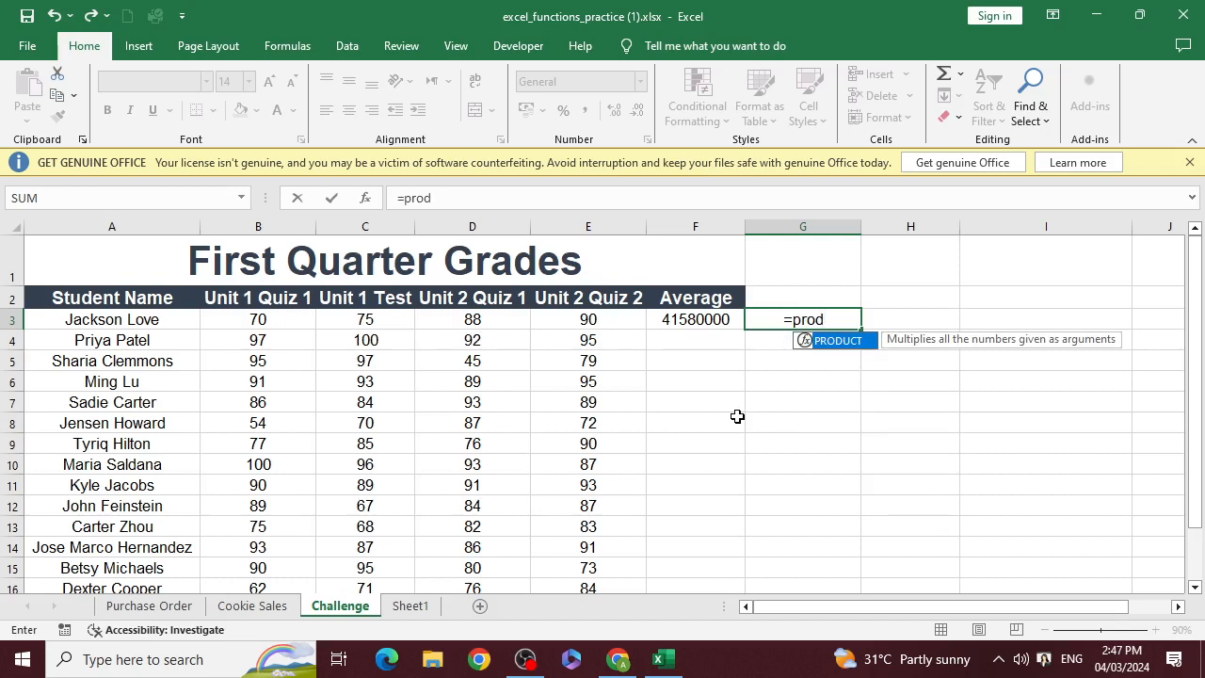
key("Tab")
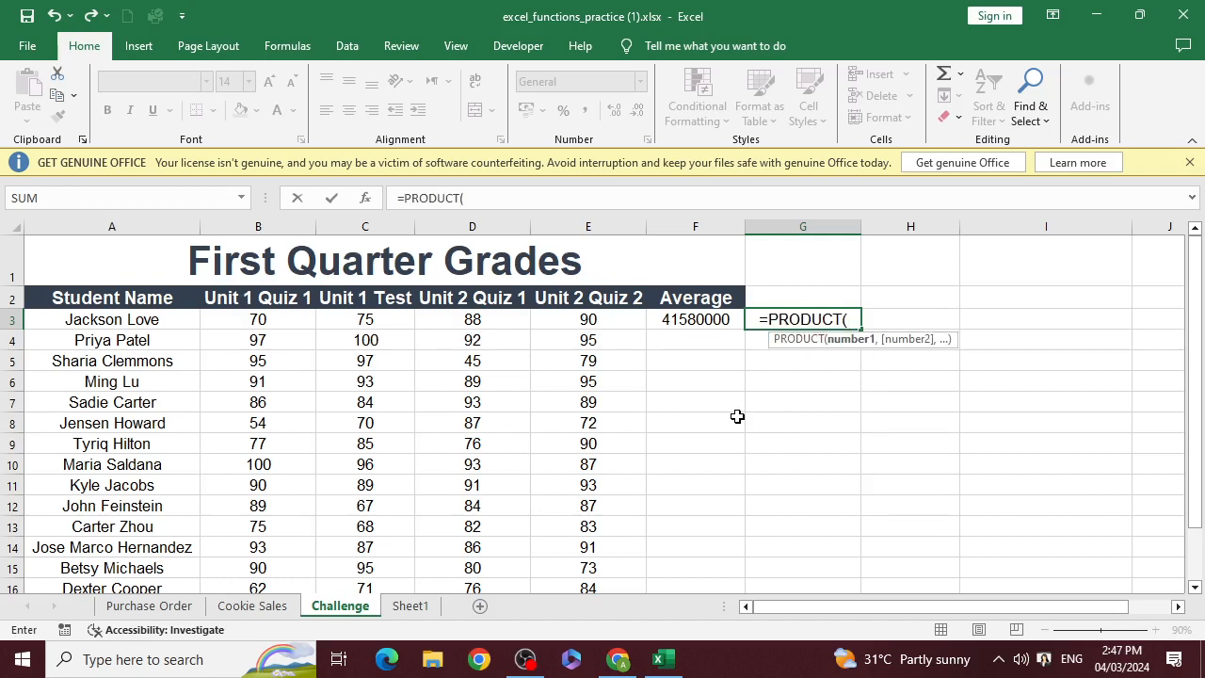
left_click_drag(258, 310, 582, 317)
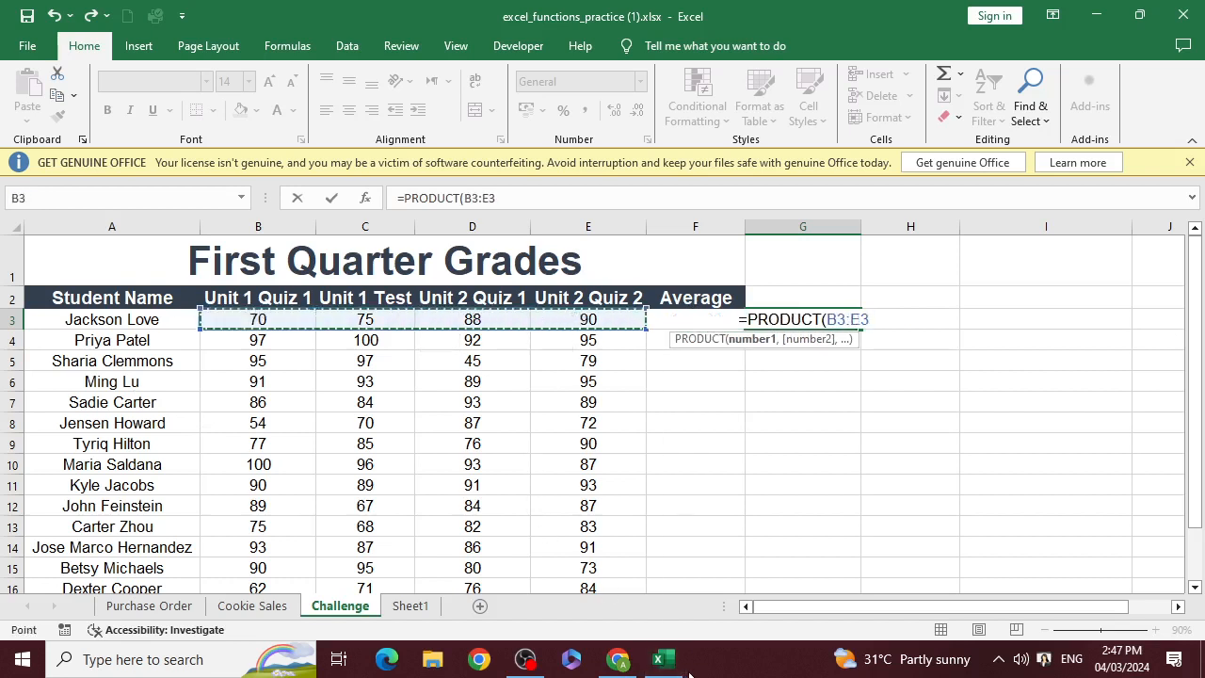
type(")")
key("Return")
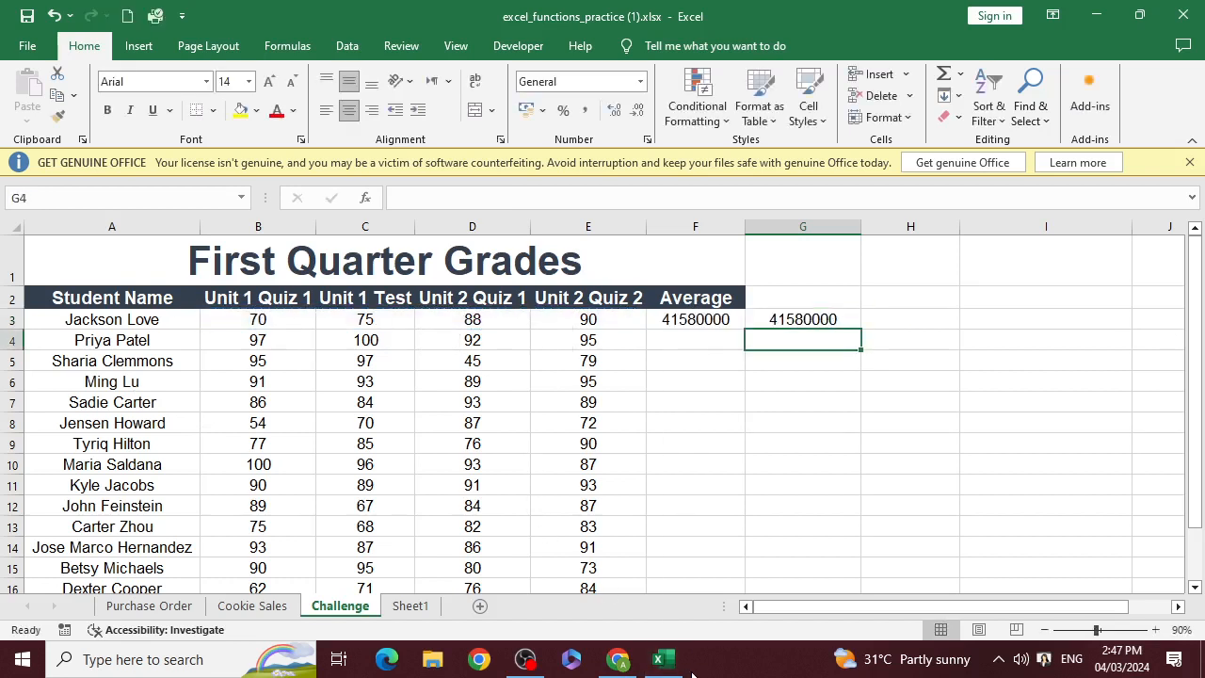
key("Up")
key("Left")
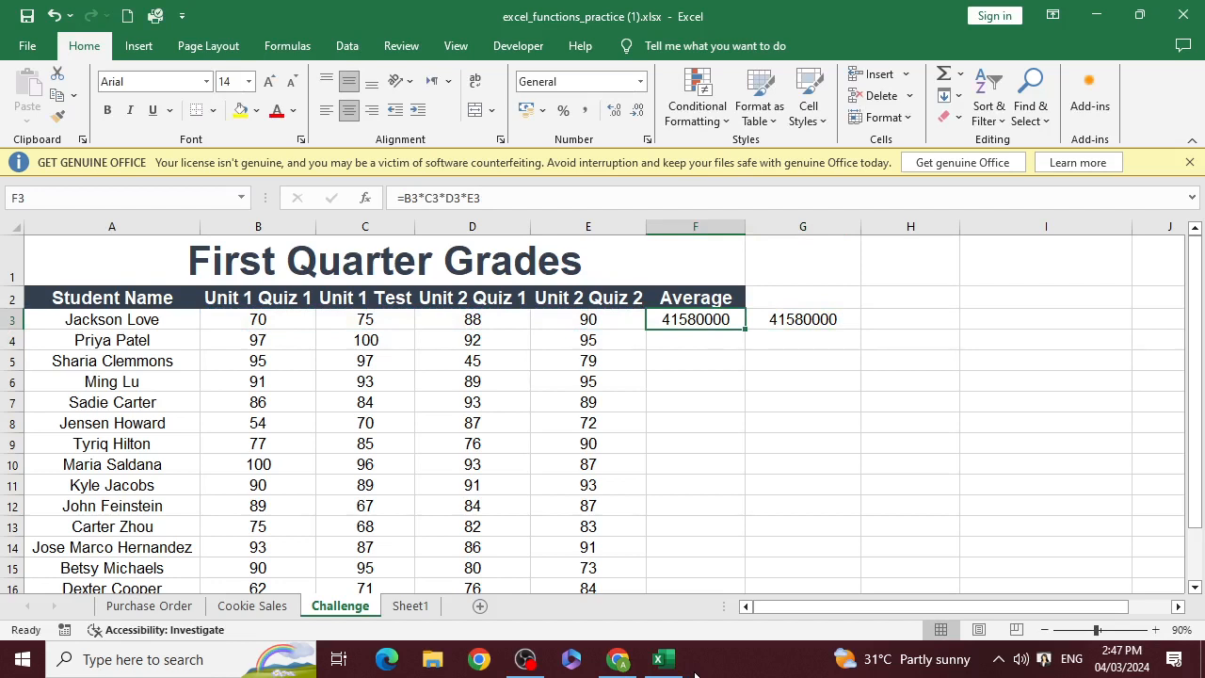
Clear the two multiplication formulas from cells F3 and G3
key("Delete")
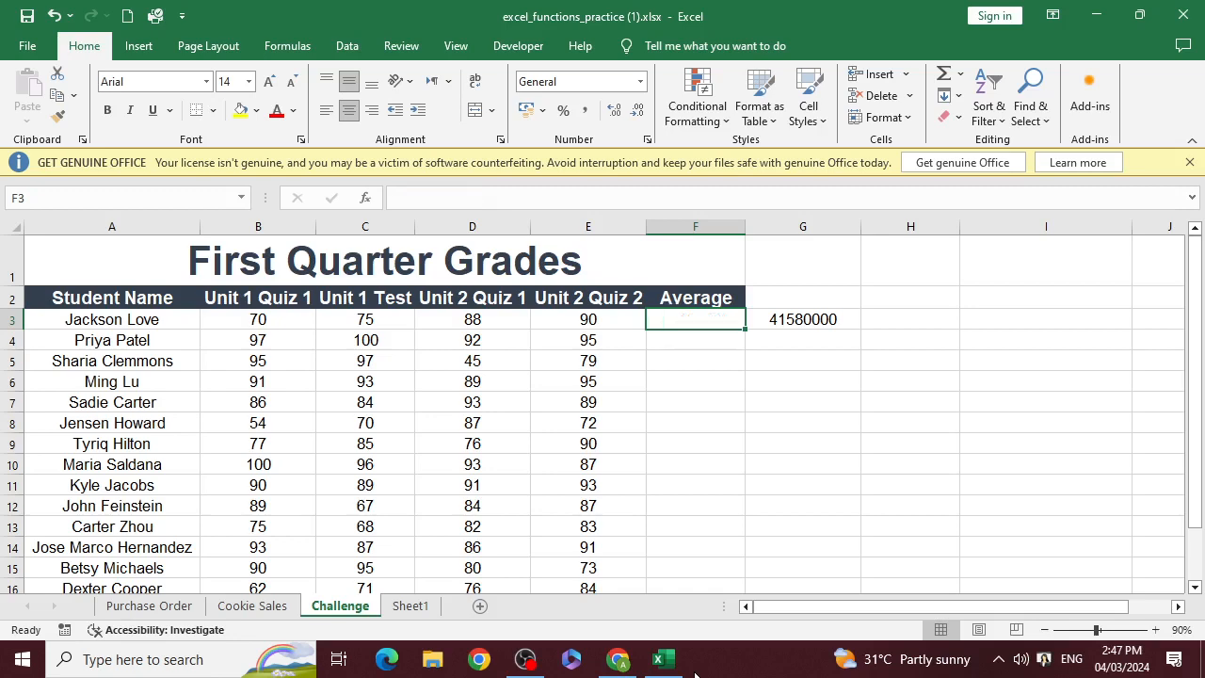
key("Right")
key("Delete")
key("alt+Tab")
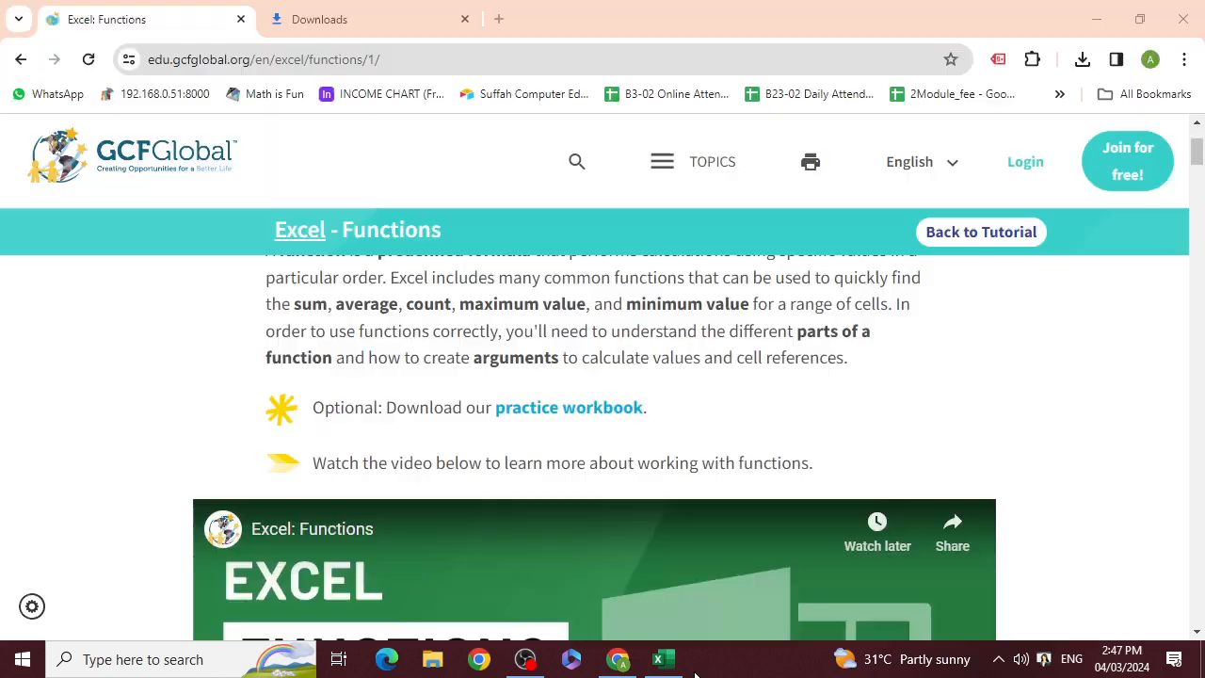
key("alt+Tab")
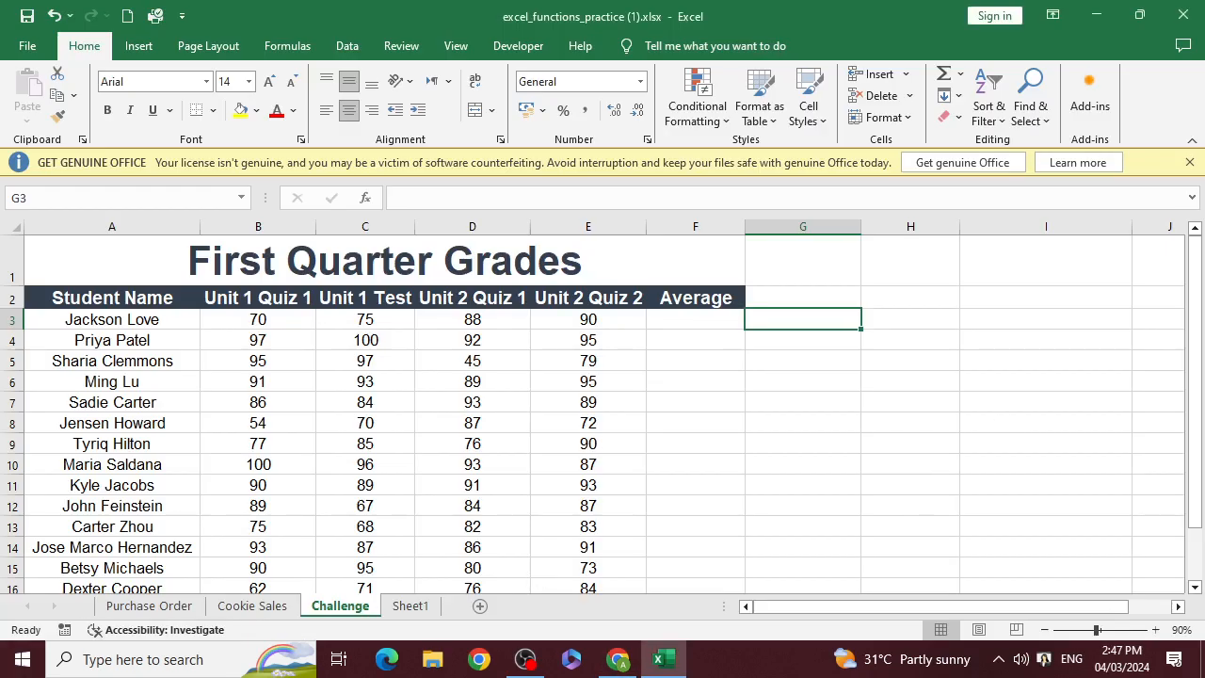
left_click(617, 659)
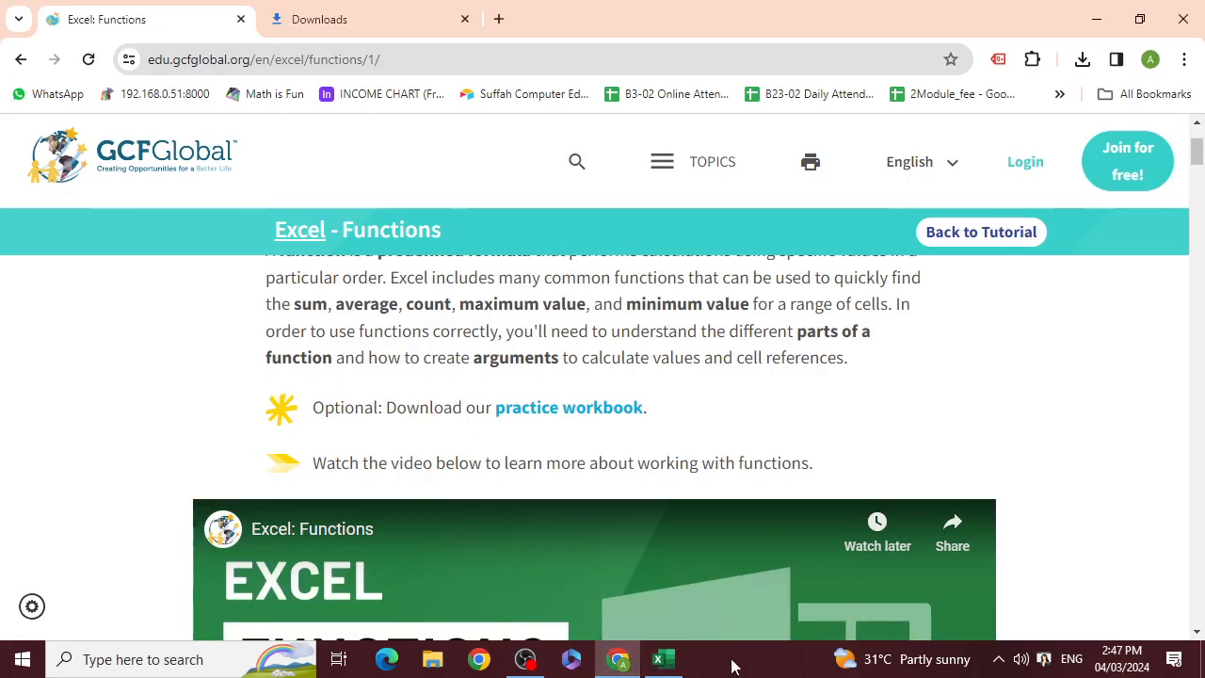
left_click(665, 659)
Check the Min entry in the function list on Sheet1 and return to the Challenge sheet
left_click(410, 605)
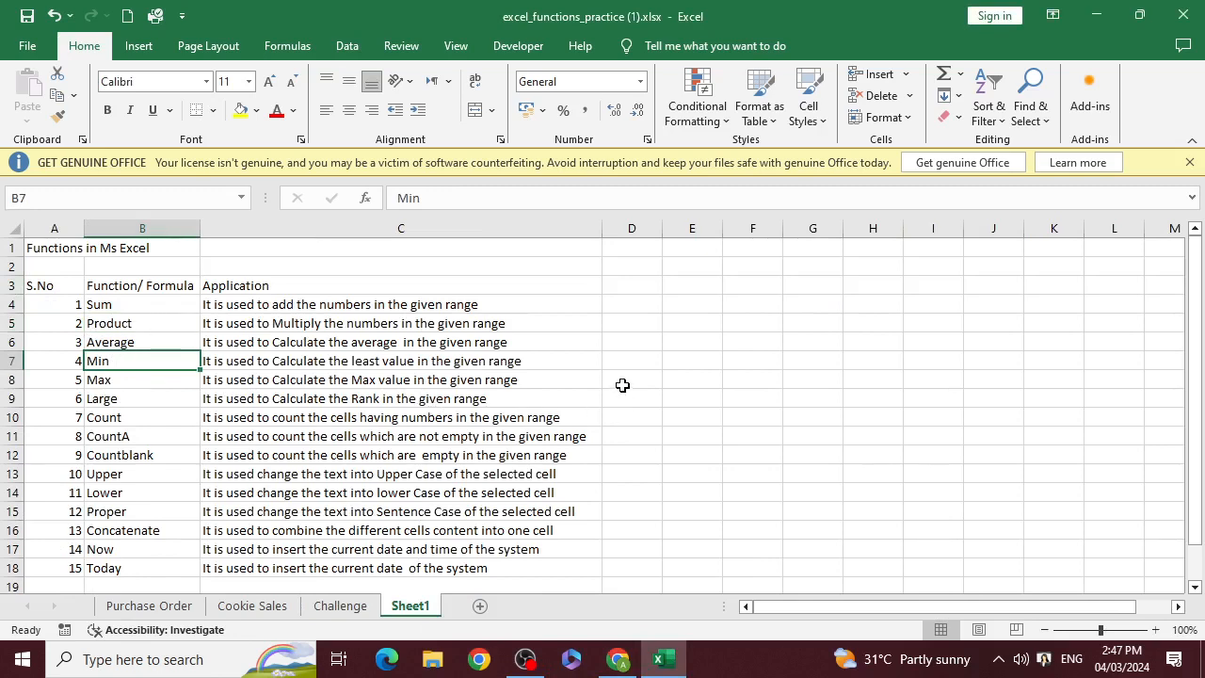
key("alt+Tab")
key("alt+Tab")
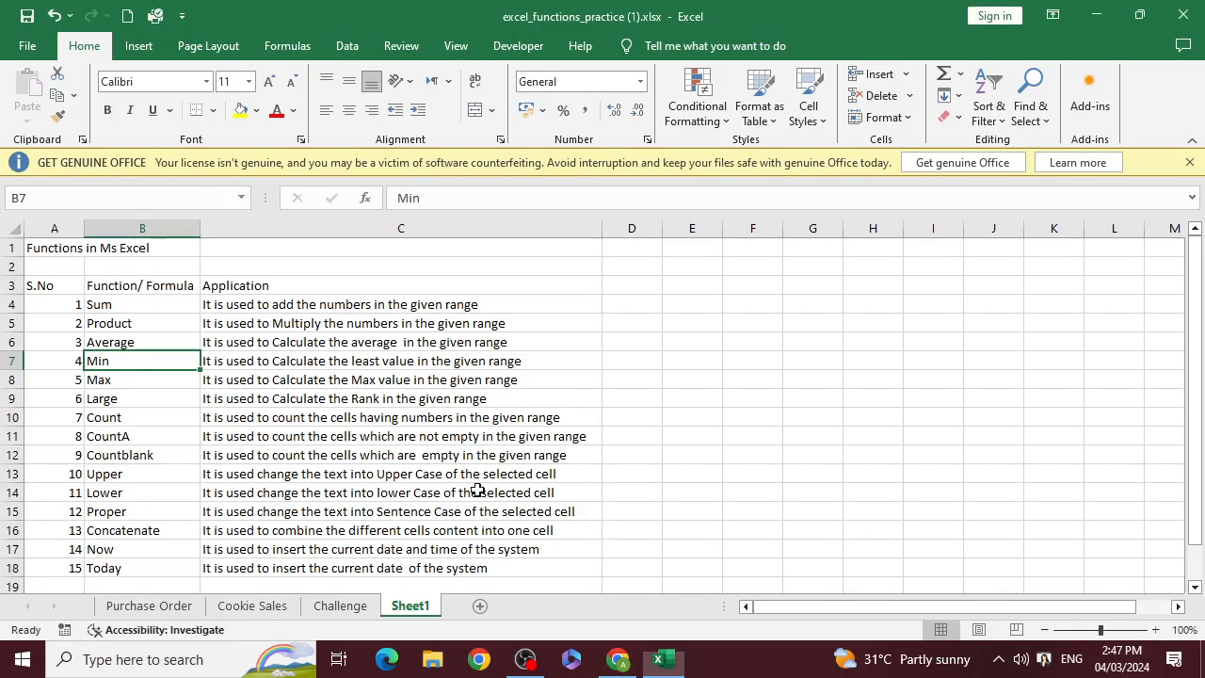
left_click(340, 606)
Enter =MIN(E3:E17) in cell E18 of the Lowest Score row to find the smallest Unit 2 Quiz 2 score
scroll(621, 376, "down", 4)
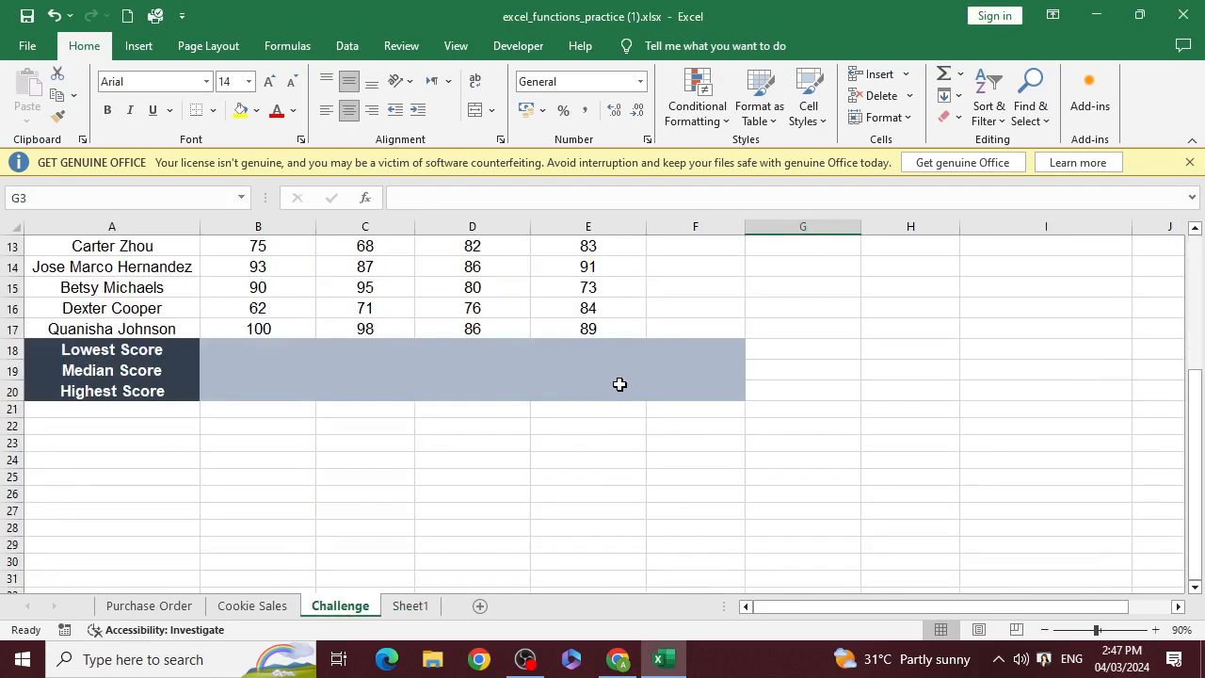
scroll(612, 432, "up", 2)
left_click(612, 482)
scroll(700, 423, "up", 1)
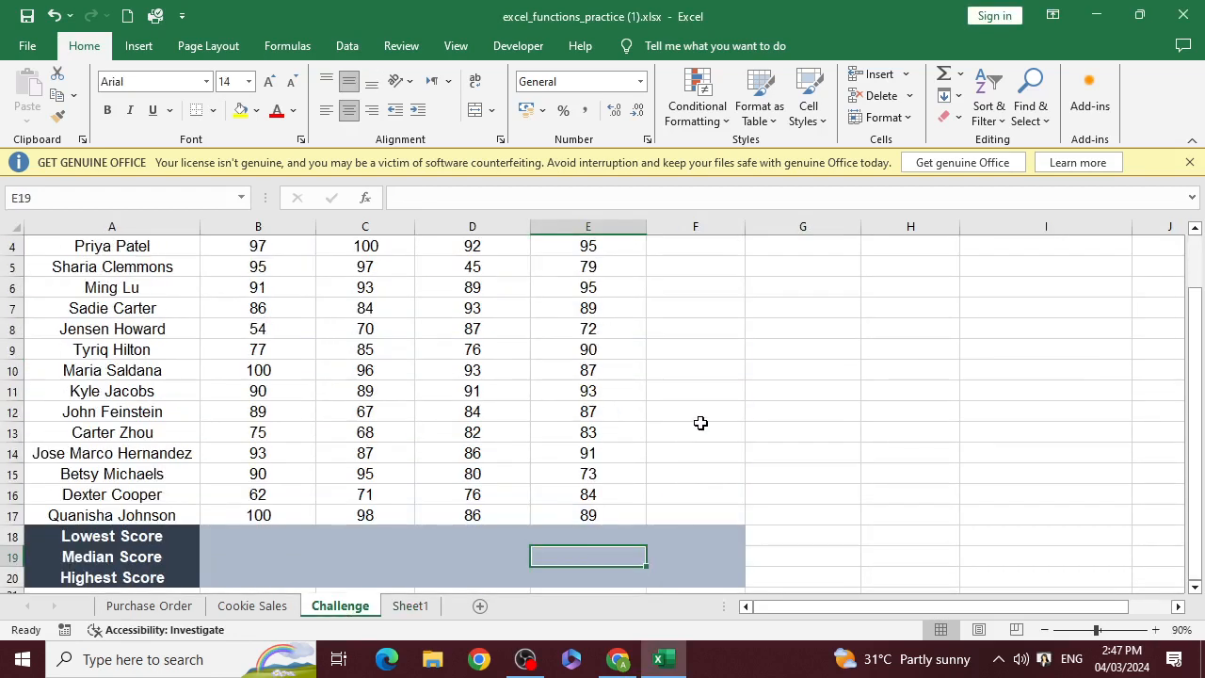
left_click(593, 533)
scroll(670, 484, "up", 1)
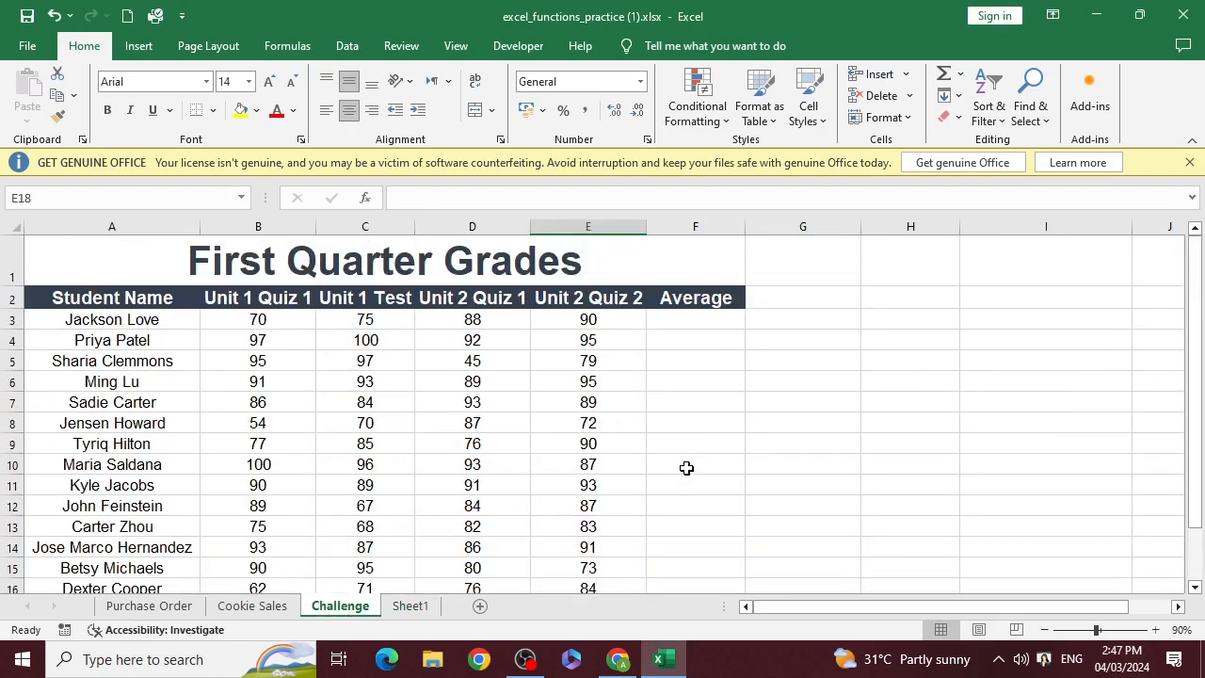
scroll(687, 461, "down", 1)
scroll(688, 463, "up", 1)
scroll(798, 420, "down", 1)
scroll(798, 421, "down", 1)
scroll(798, 421, "up", 1)
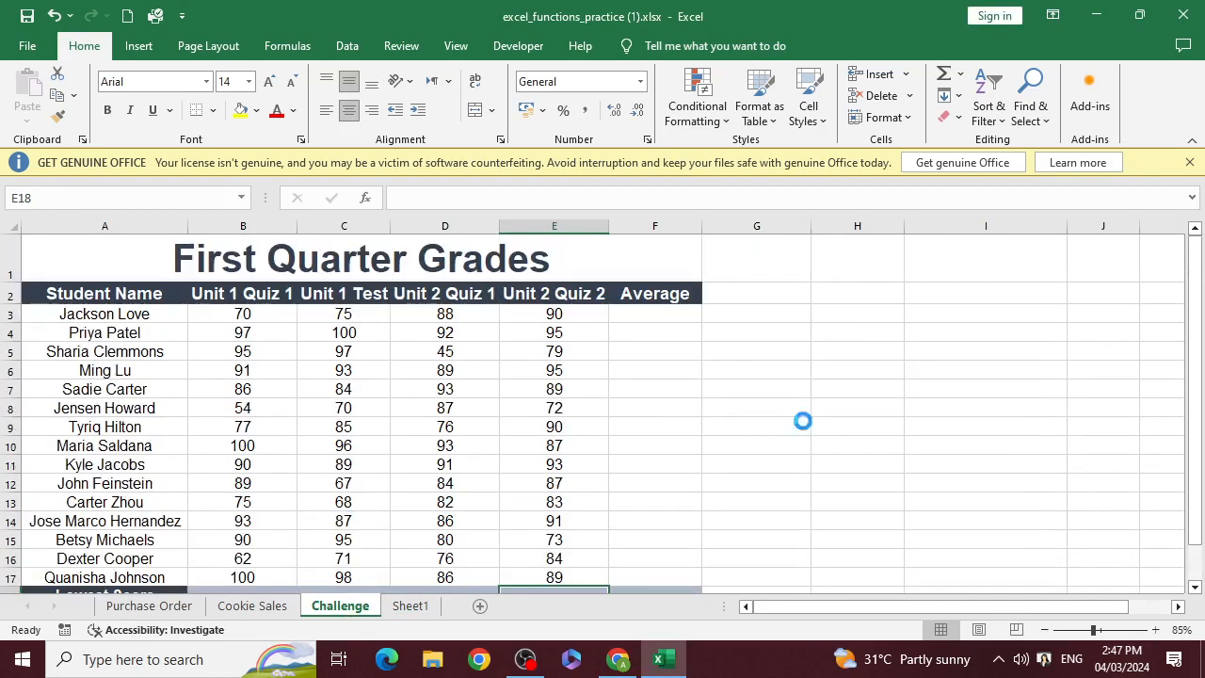
scroll(799, 421, "down", 1)
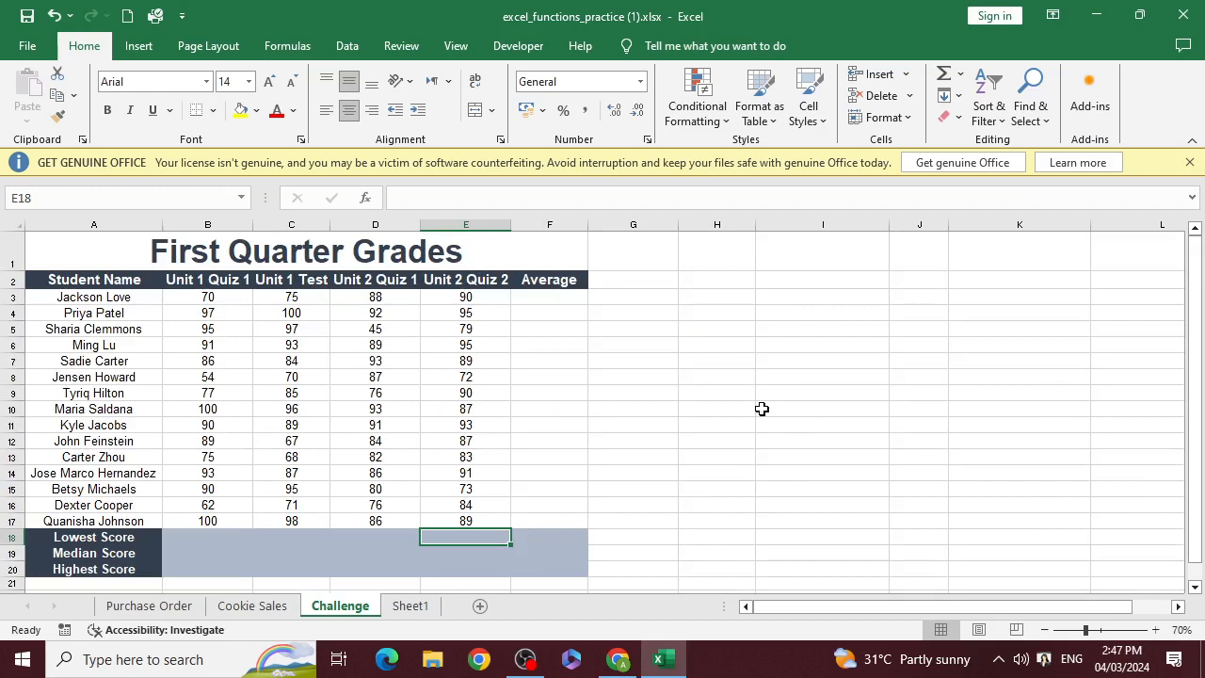
type("=mi")
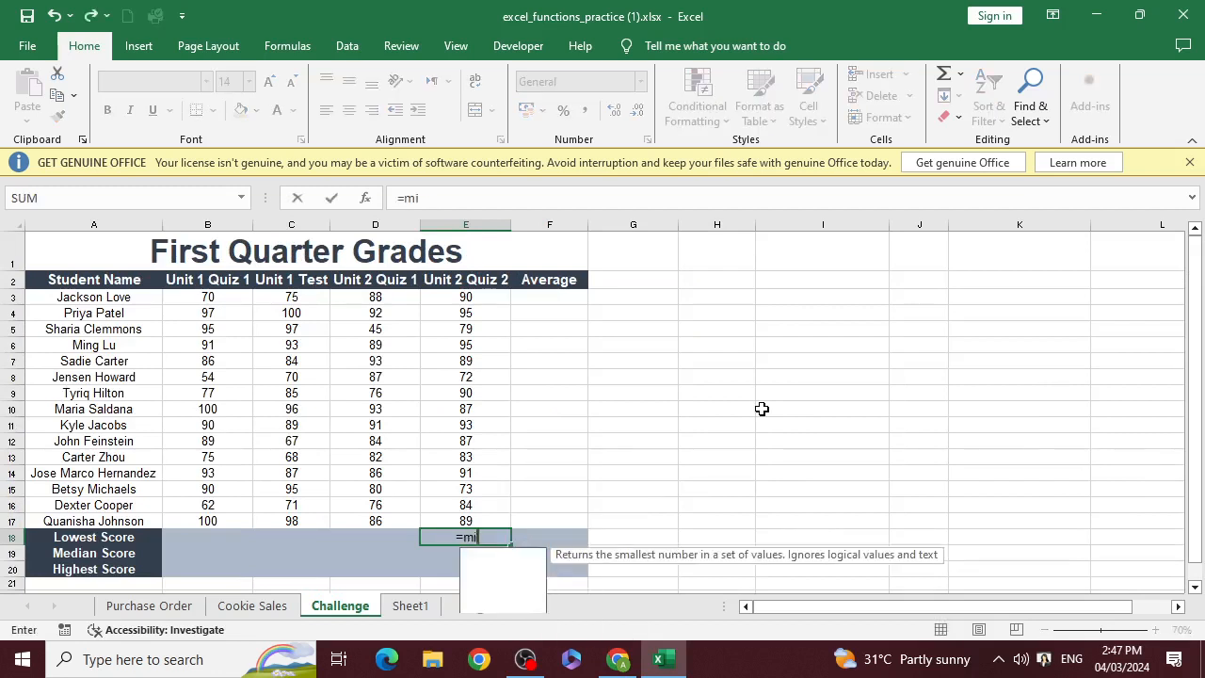
type("n(")
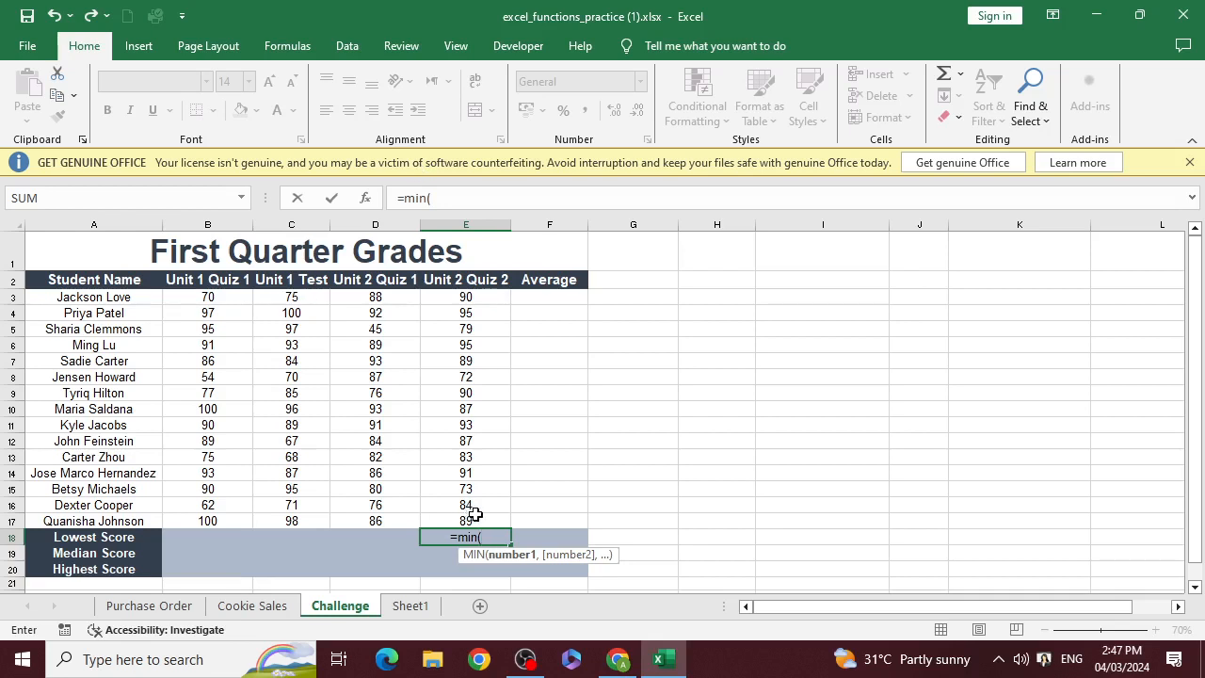
left_click_drag(468, 520, 489, 296)
type(")")
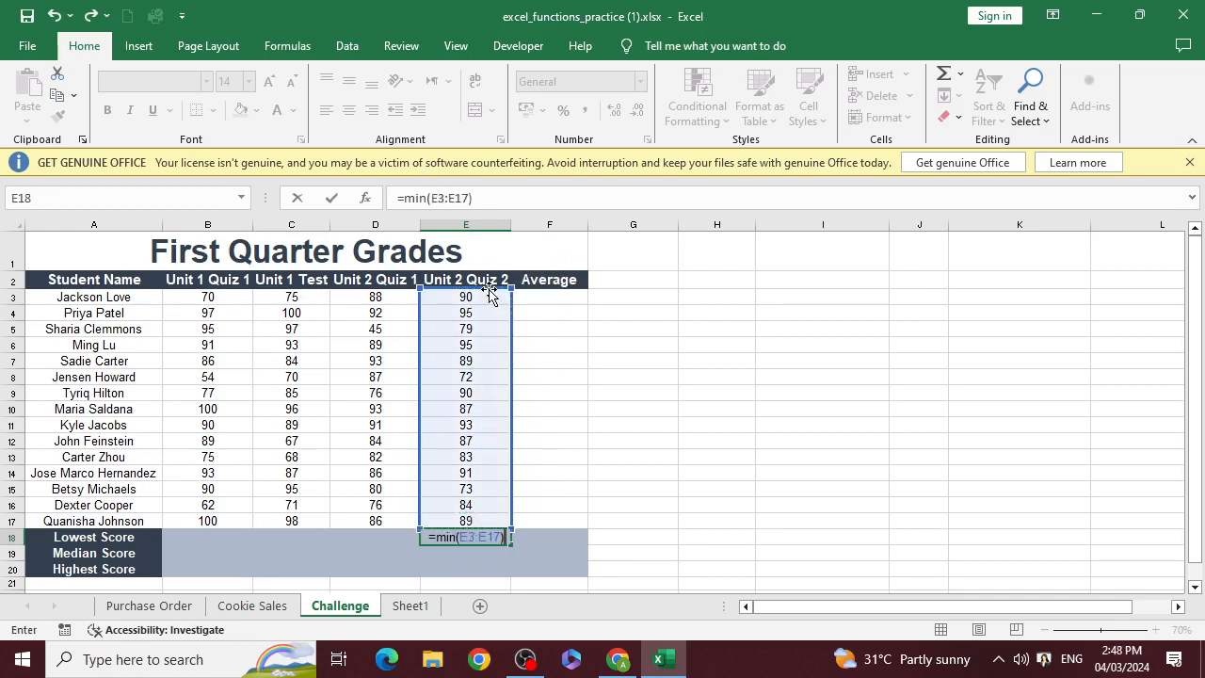
key("Return")
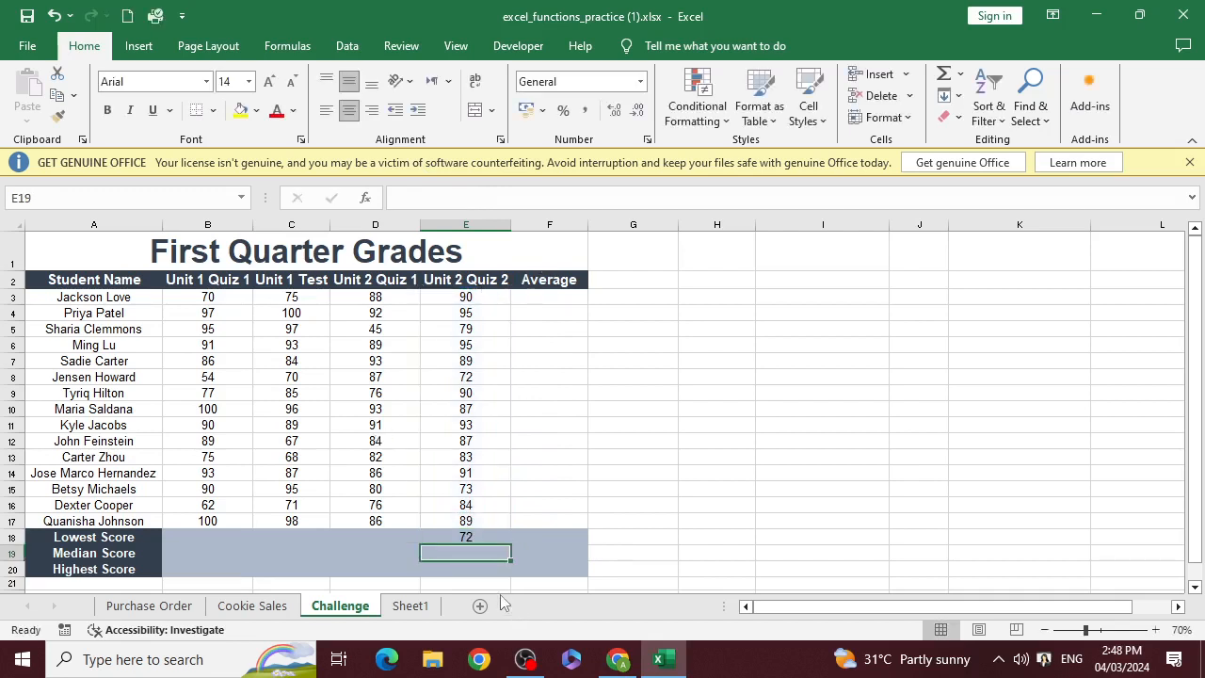
Replace the formula in E18 with =MAX(E3:E17) to find the highest Unit 2 Quiz 2 score, and clear the cell after reviewing it
left_click(479, 535)
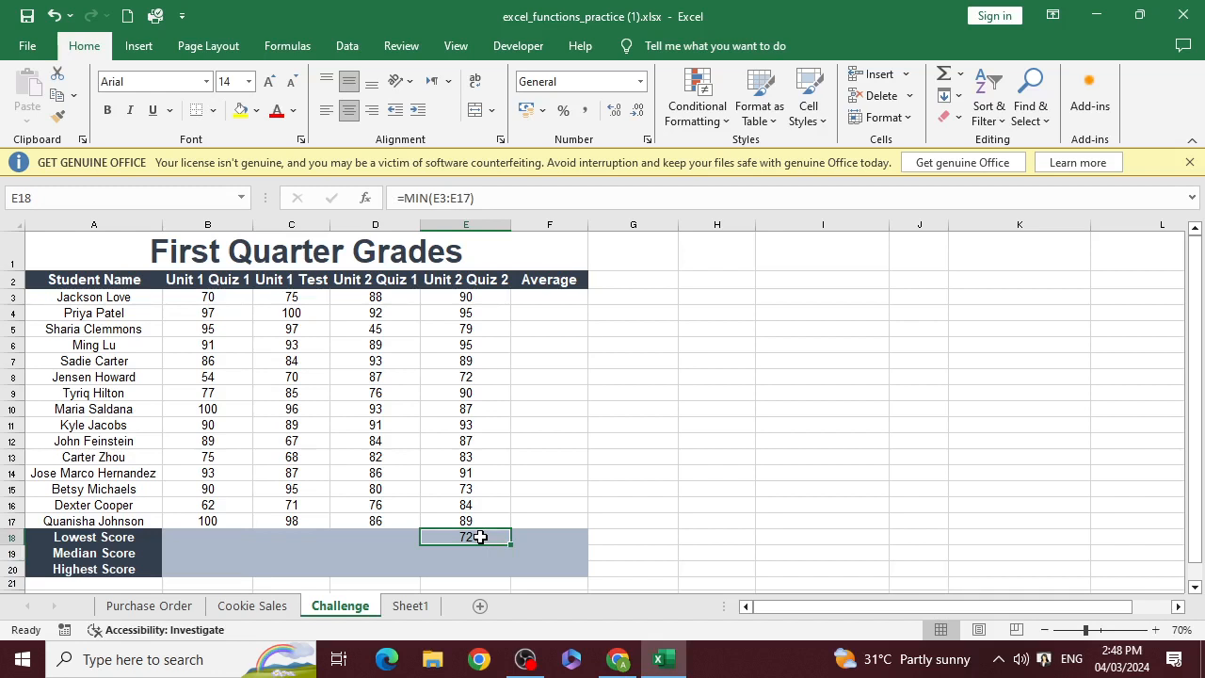
key("Delete")
type("=ma")
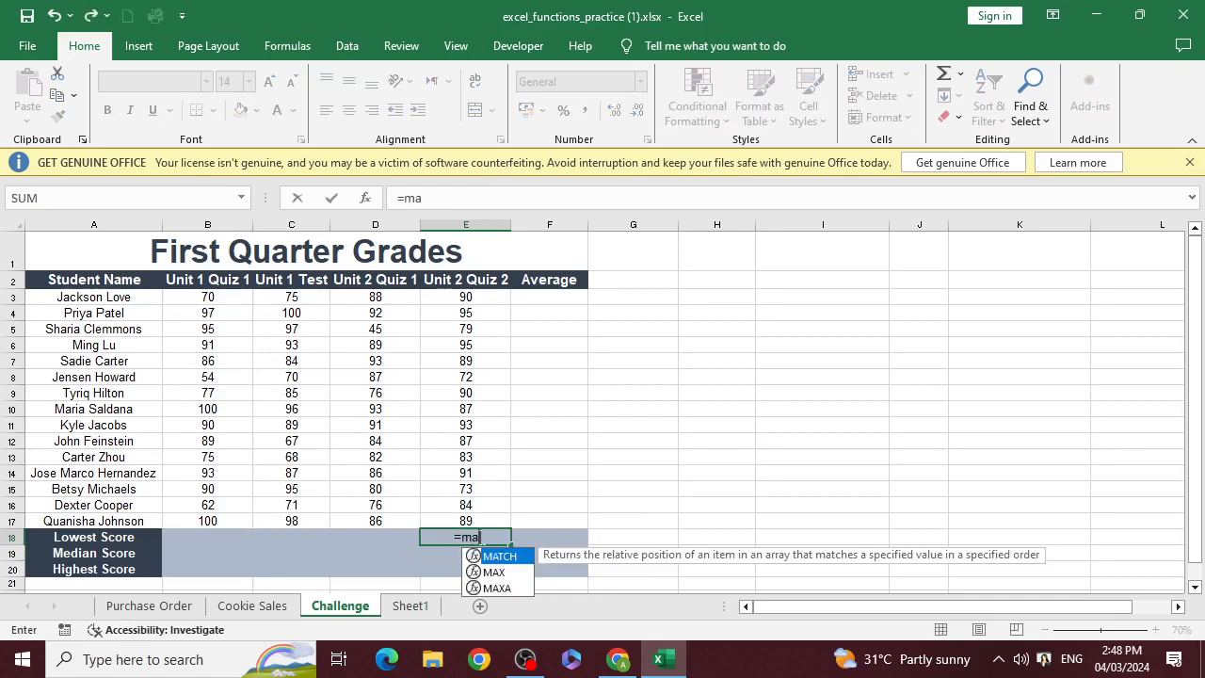
type("x(")
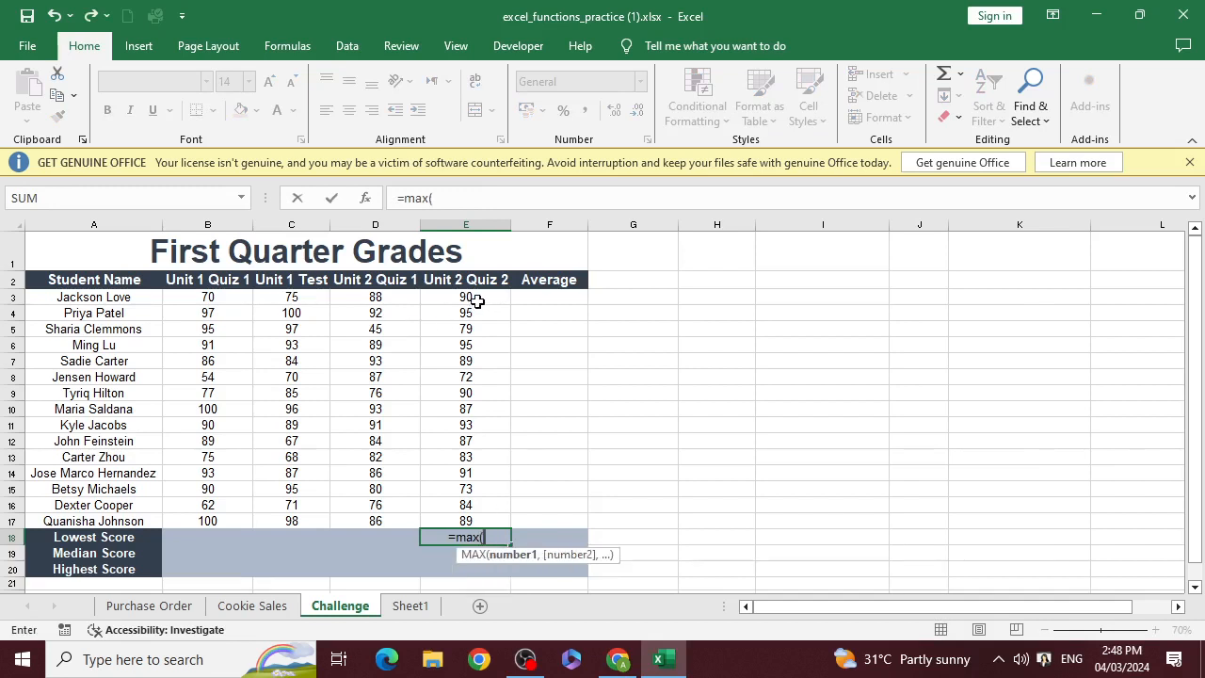
left_click_drag(432, 297, 499, 522)
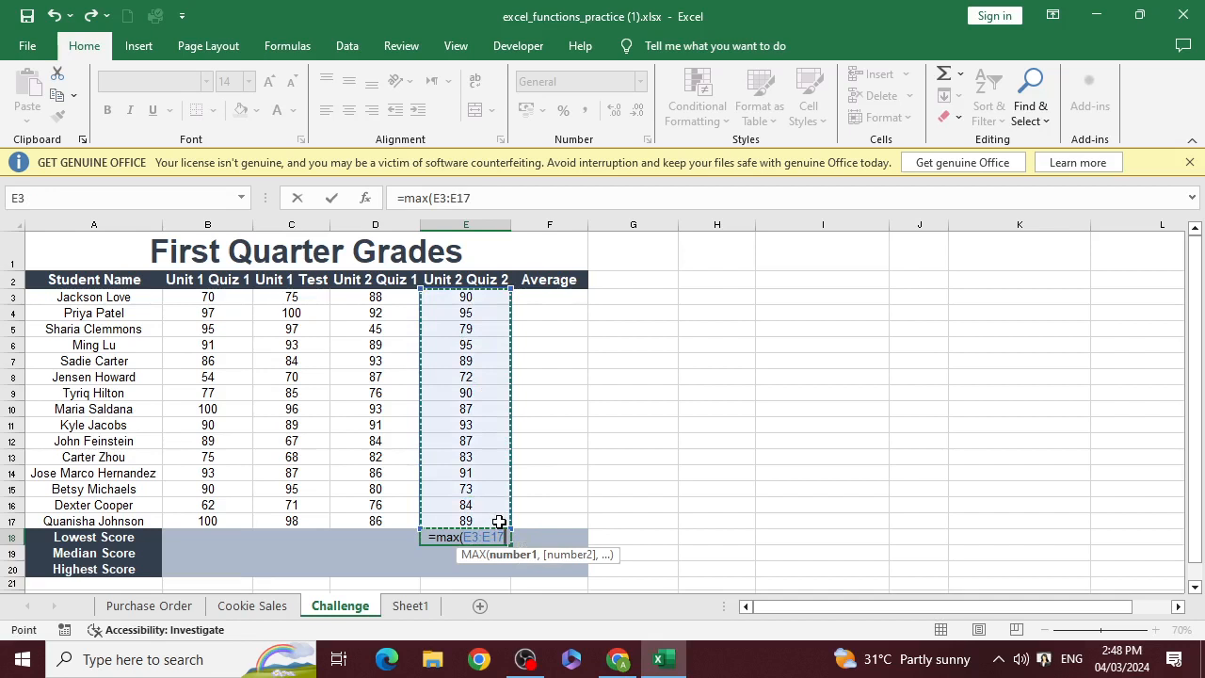
type(")")
key("Return")
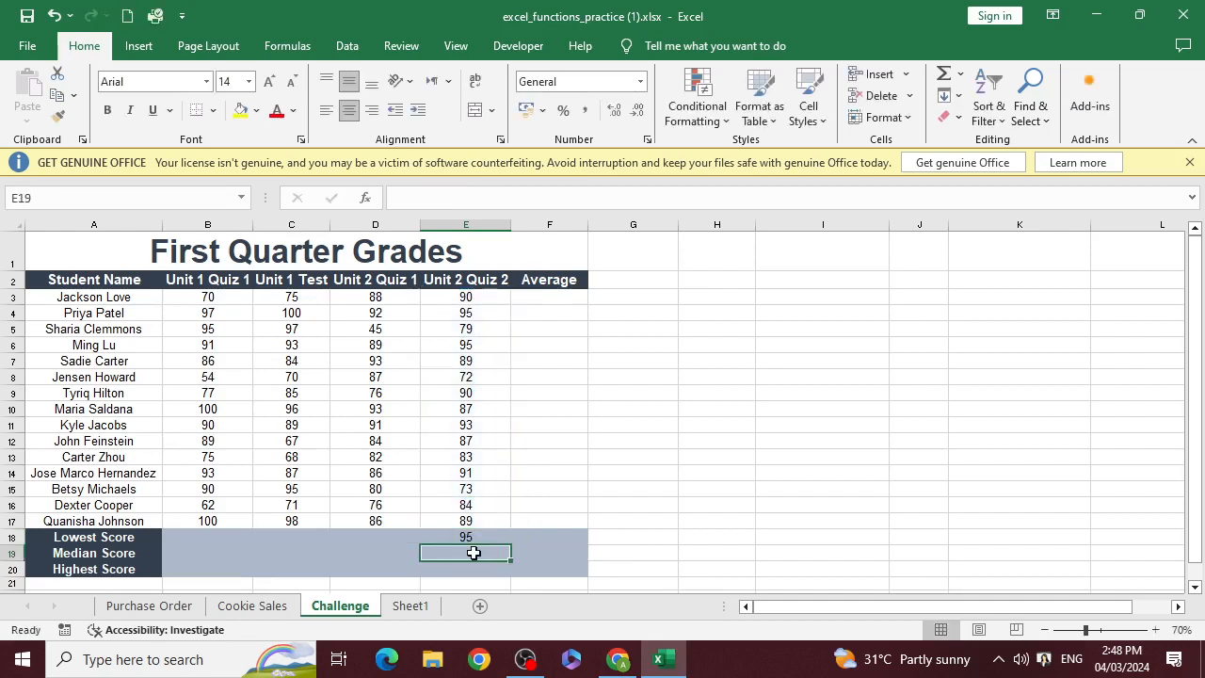
left_click(476, 536)
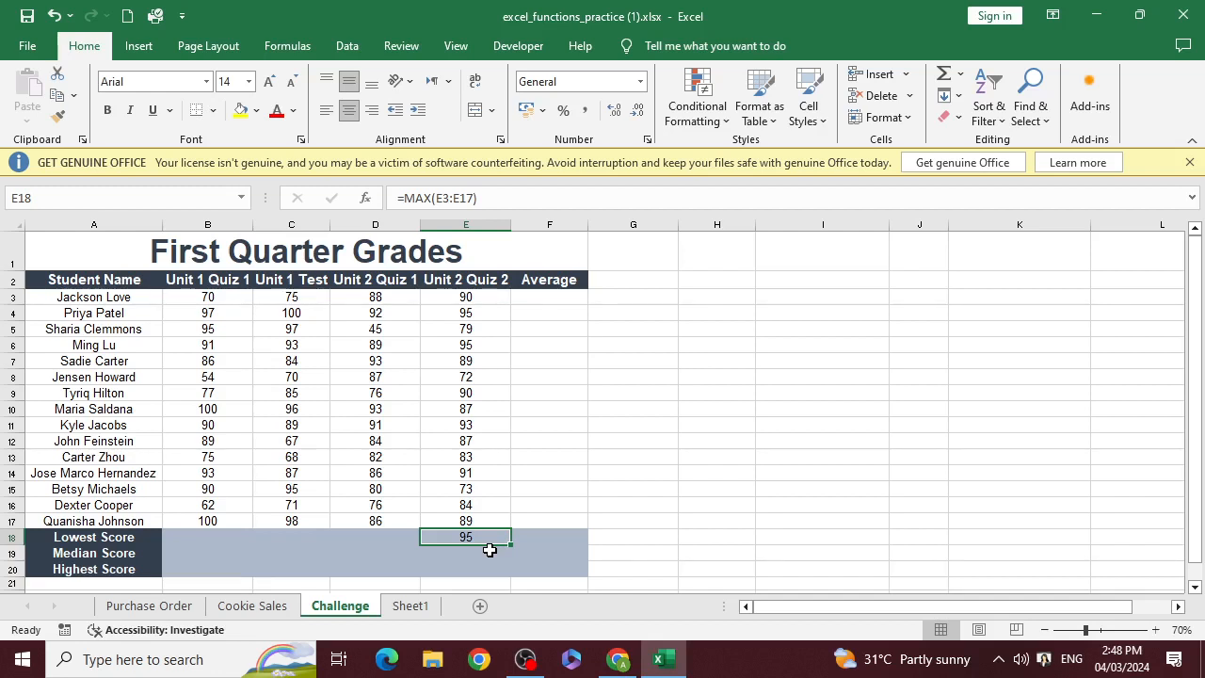
key("Delete")
key("Up")
key("Up")
key("Up")
key("Up")
key("Up")
key("Up")
key("Up")
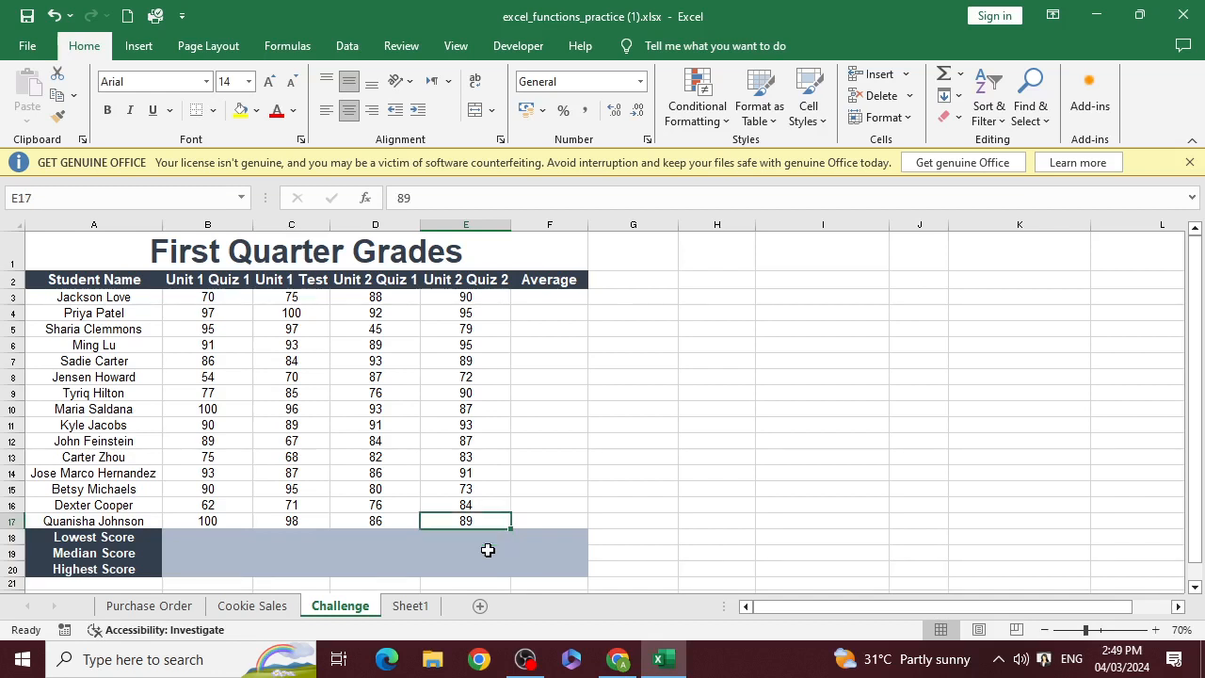
key("Up")
key("Up")
key("Up")
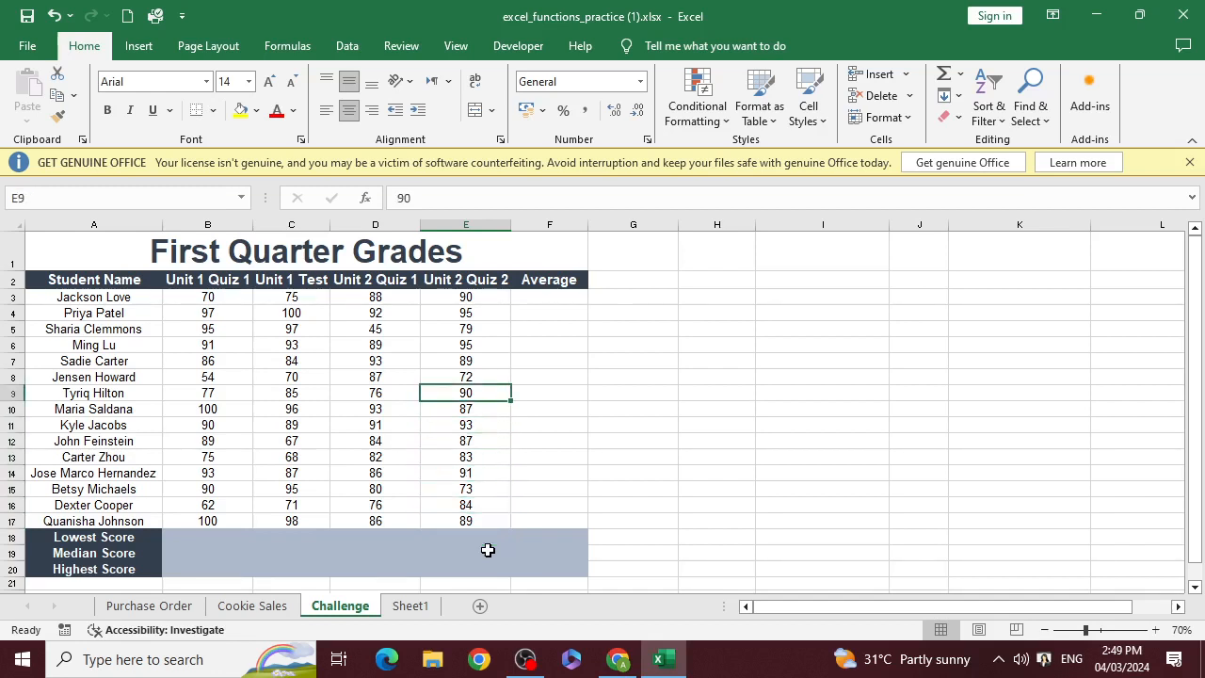
key("Right")
key("Down")
key("Down")
key("Down")
key("Down")
key("Down")
key("Down")
key("Down")
key("Down")
key("Down")
key("Down")
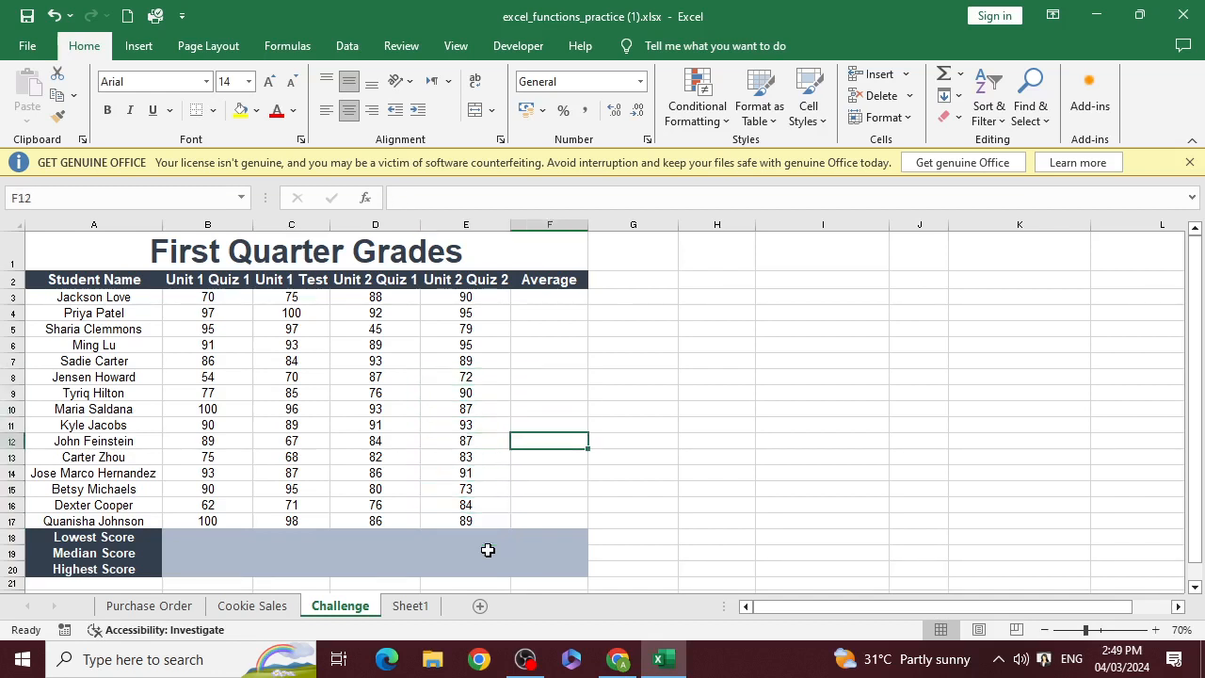
key("Left")
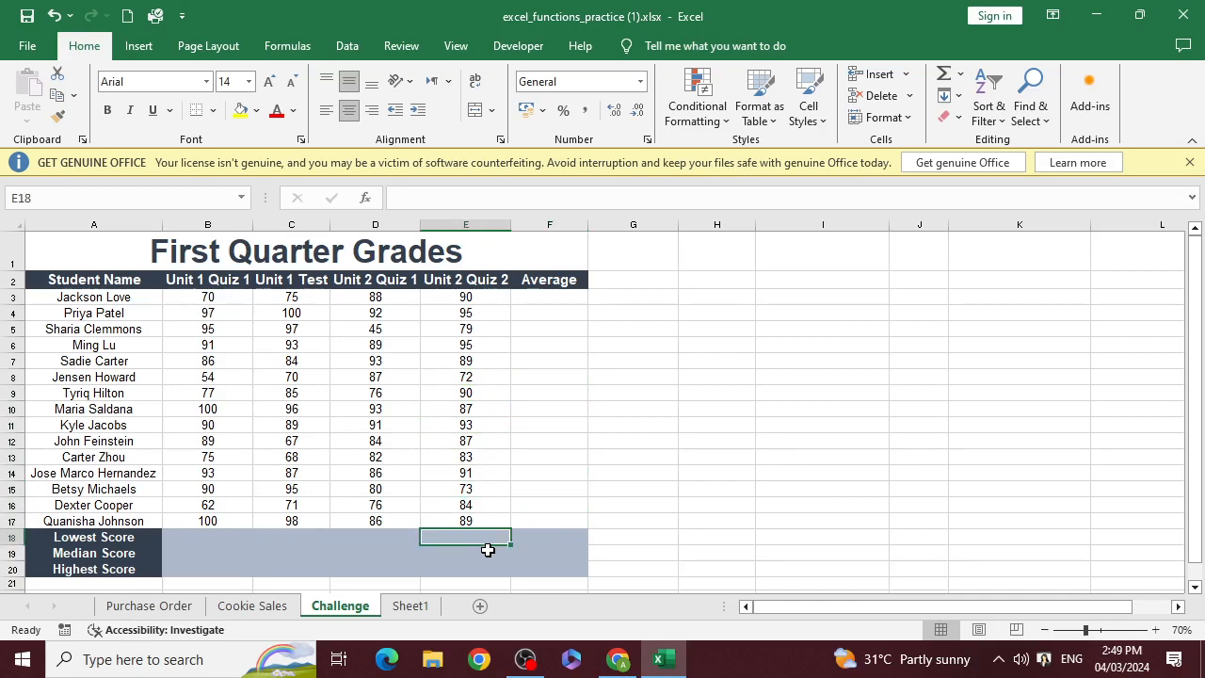
Check the Large entry in the function list on Sheet1 and return to the Challenge sheet
left_click(411, 605)
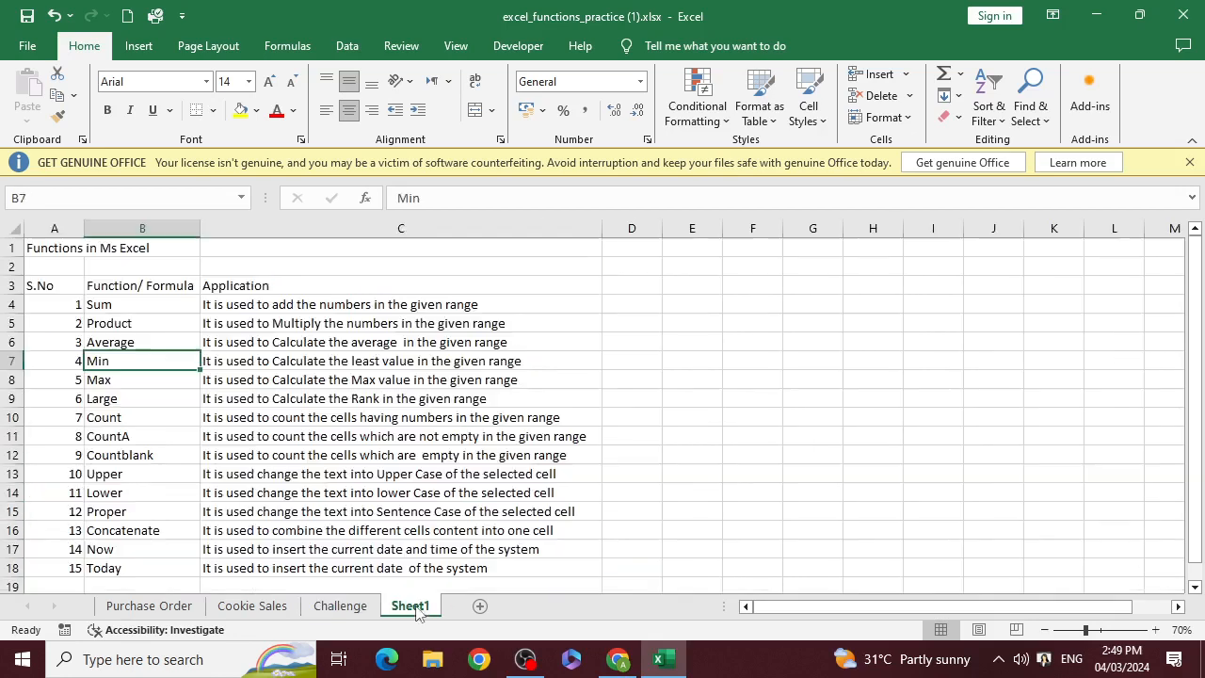
left_click(103, 395)
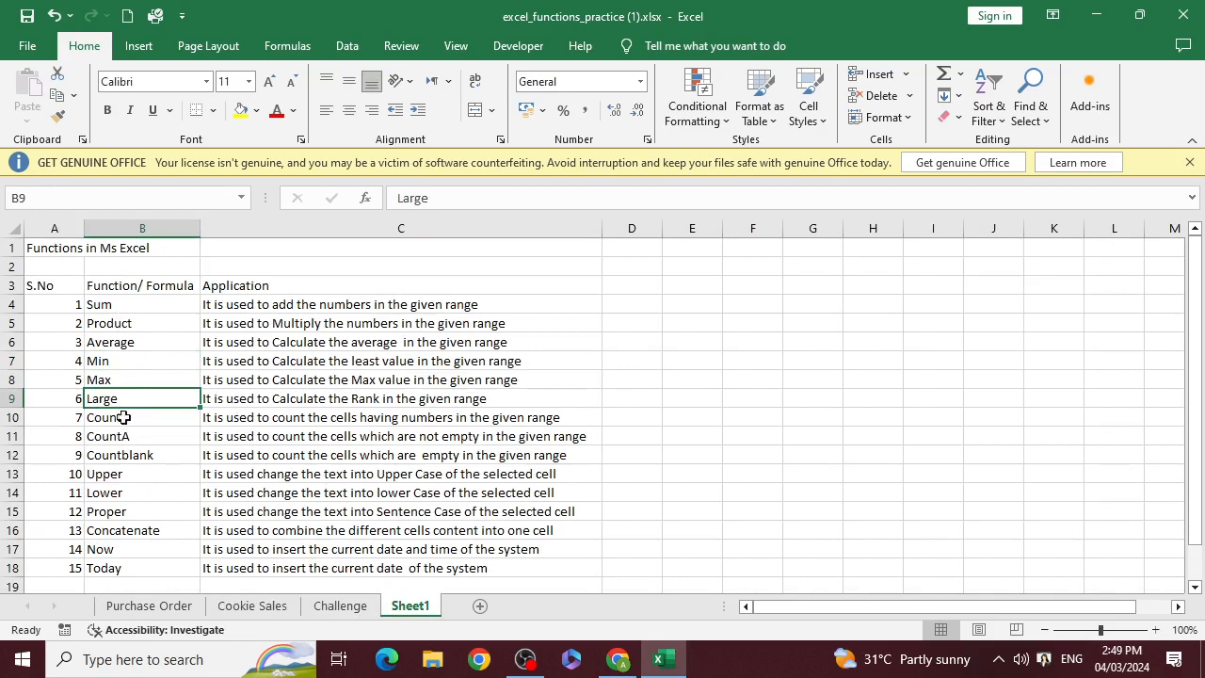
left_click(351, 612)
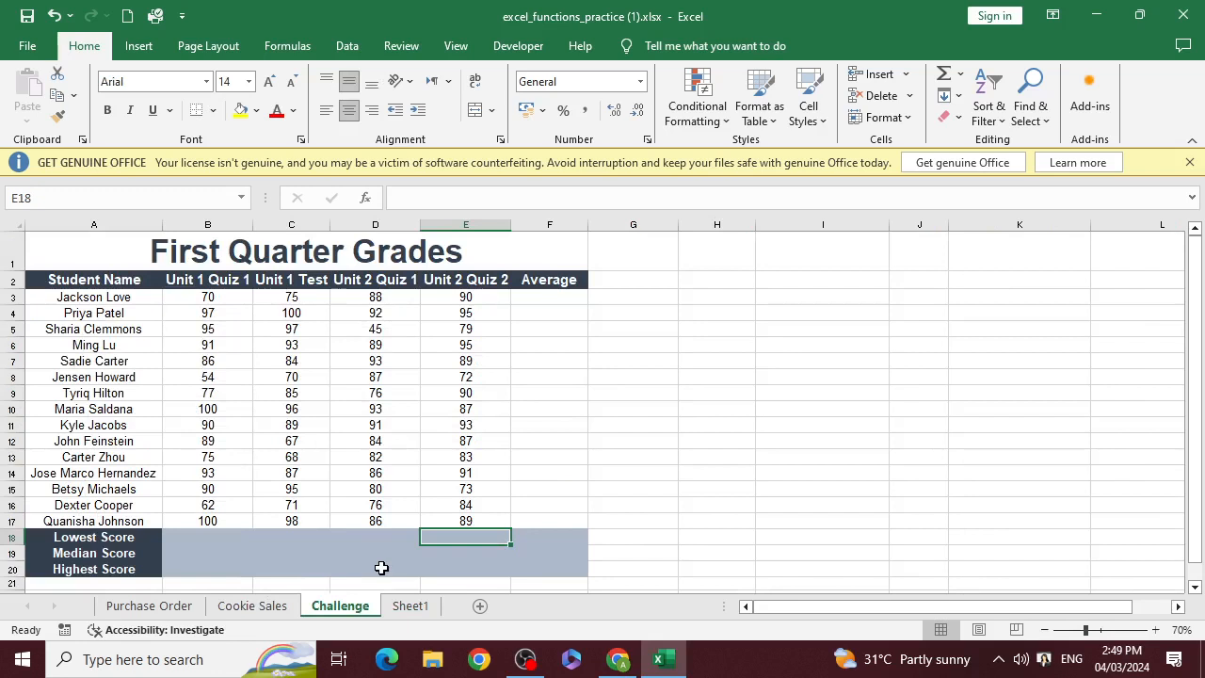
Enter =LARGE(E3:E17,12) in cell E18 to find the 12th largest Unit 2 Quiz 2 score
type("=lar")
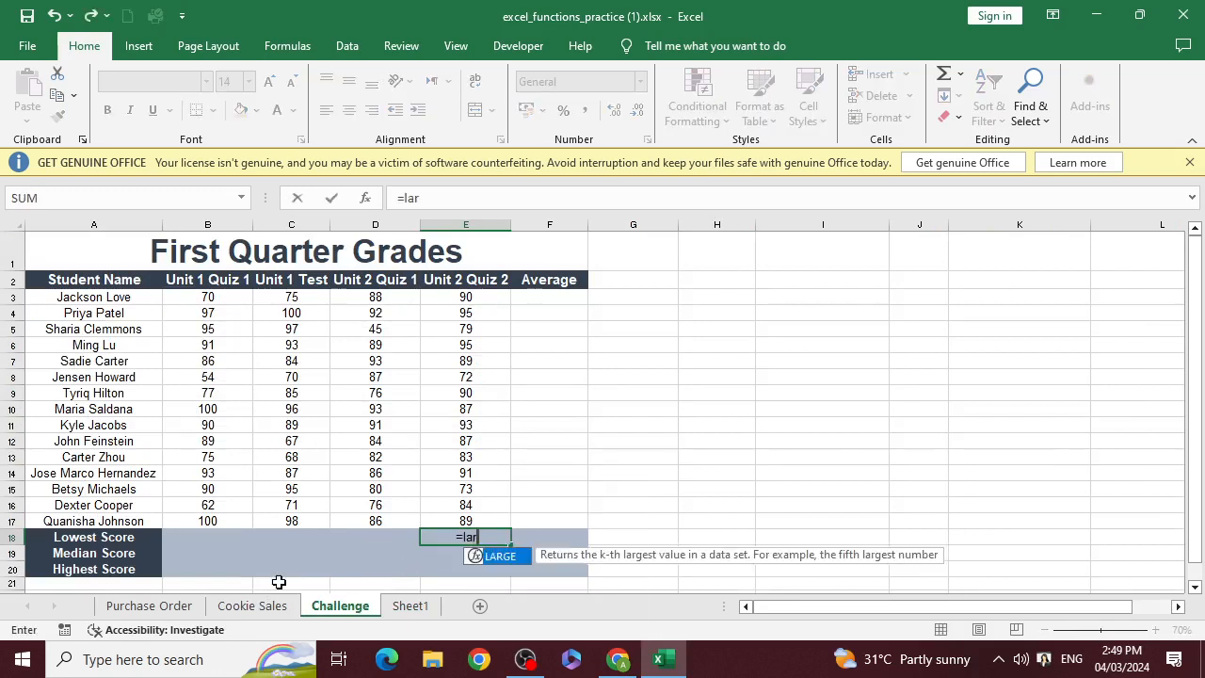
type("ge")
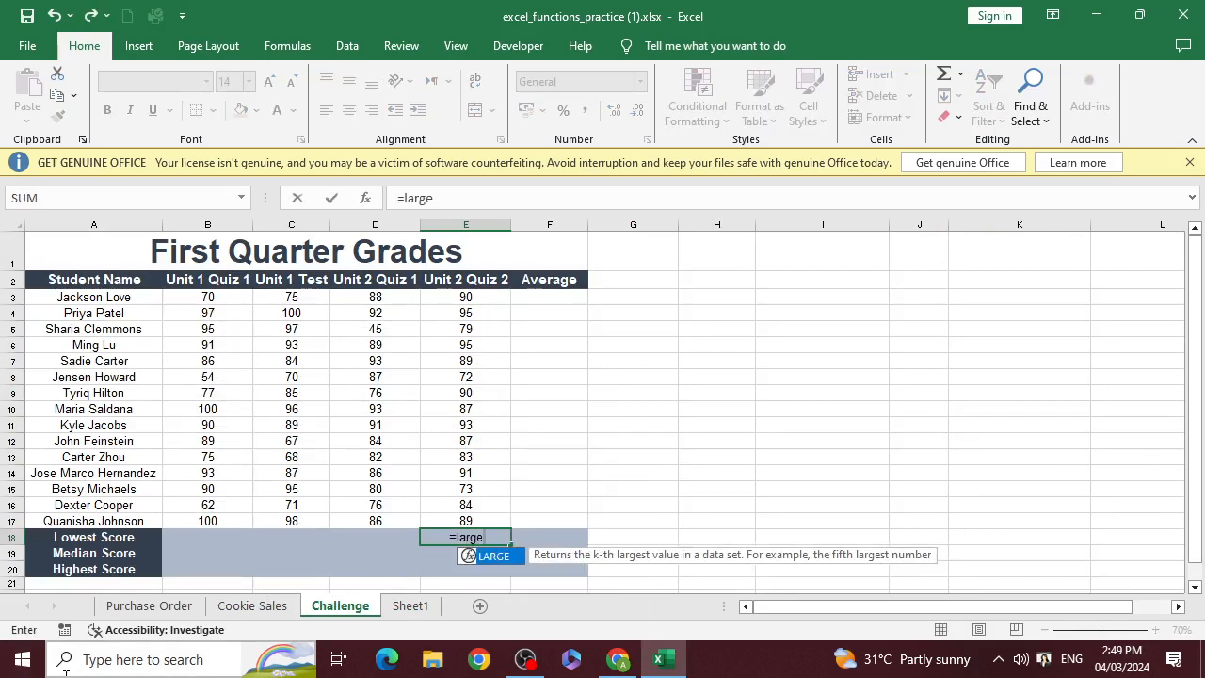
type("(")
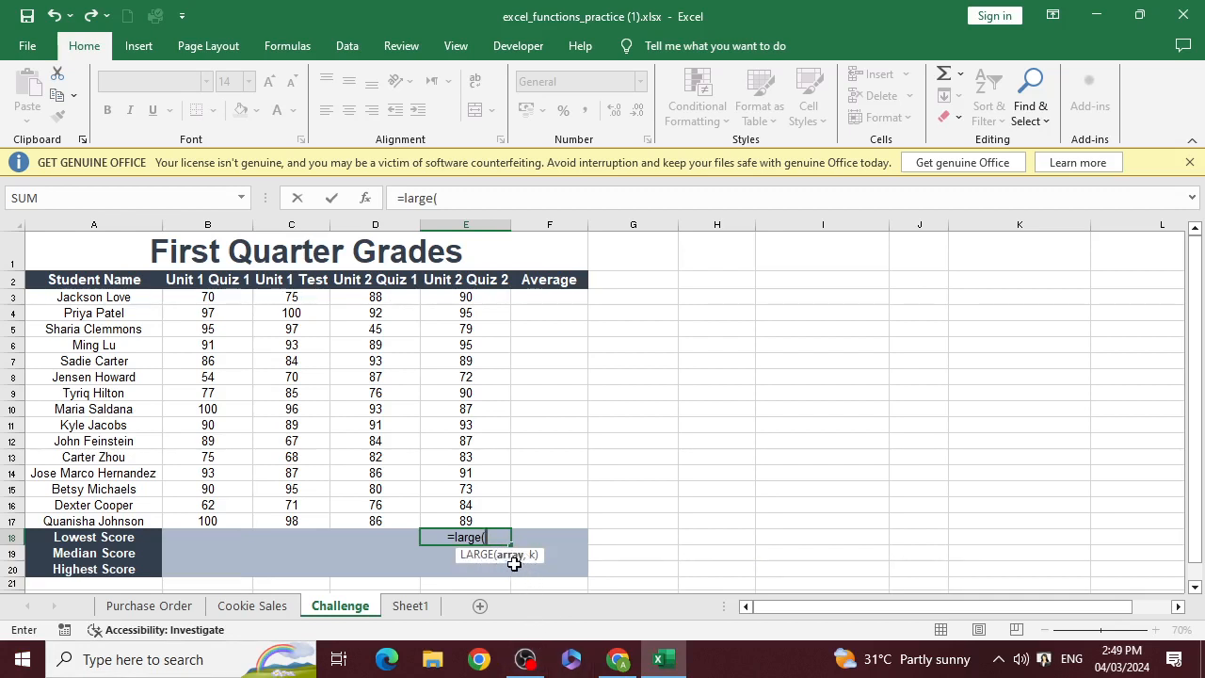
left_click(497, 300)
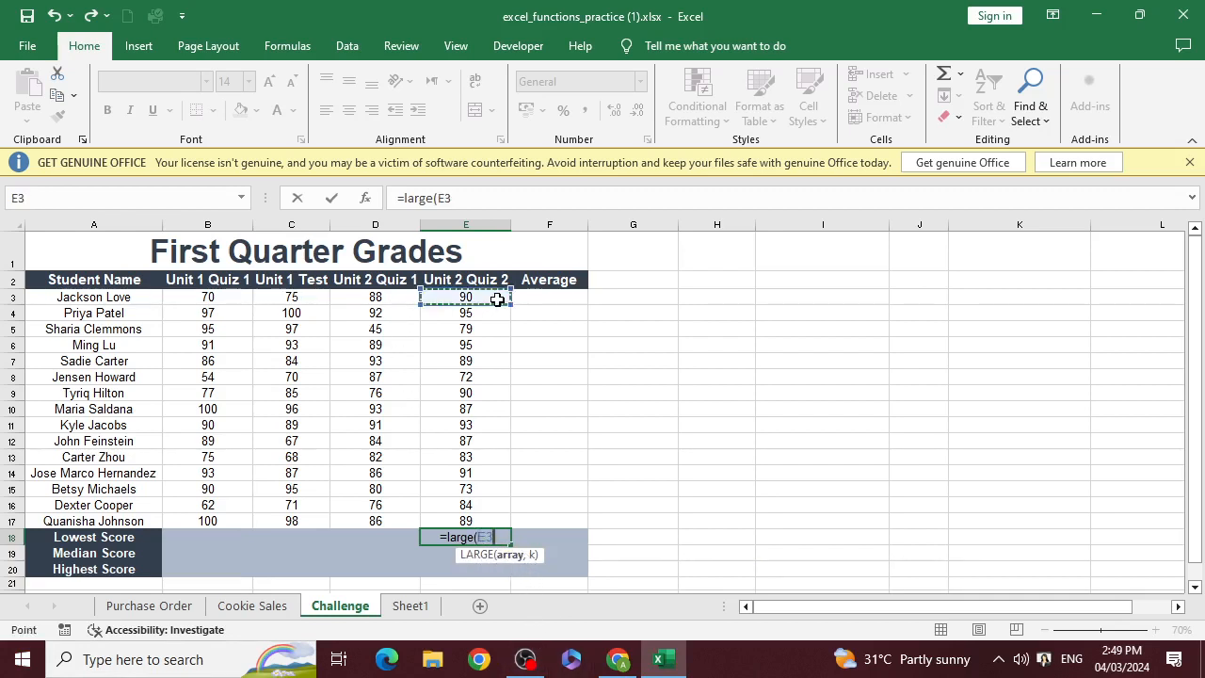
left_click_drag(497, 300, 497, 523)
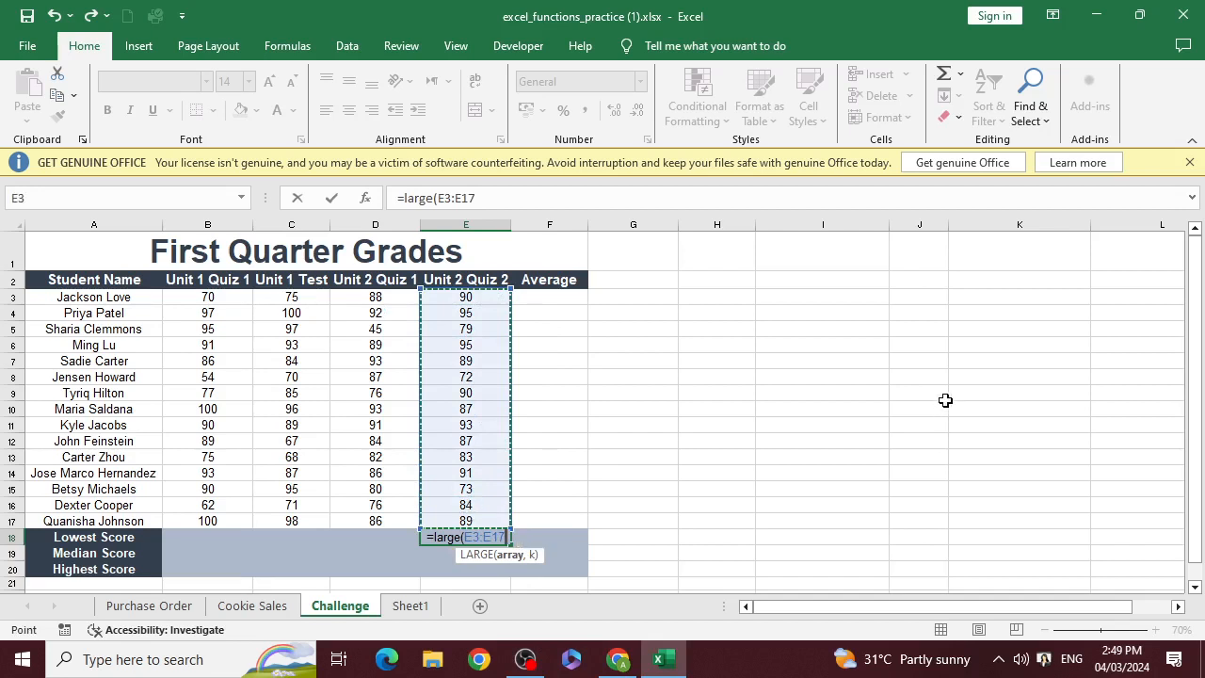
type(",")
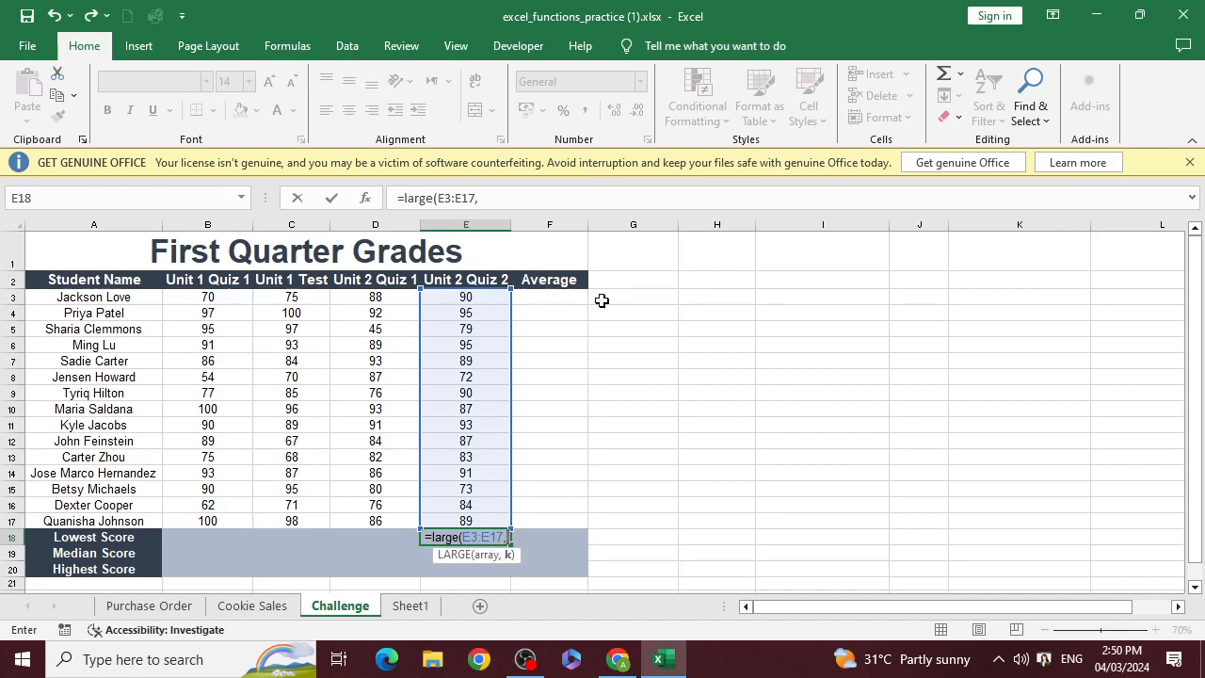
type("12")
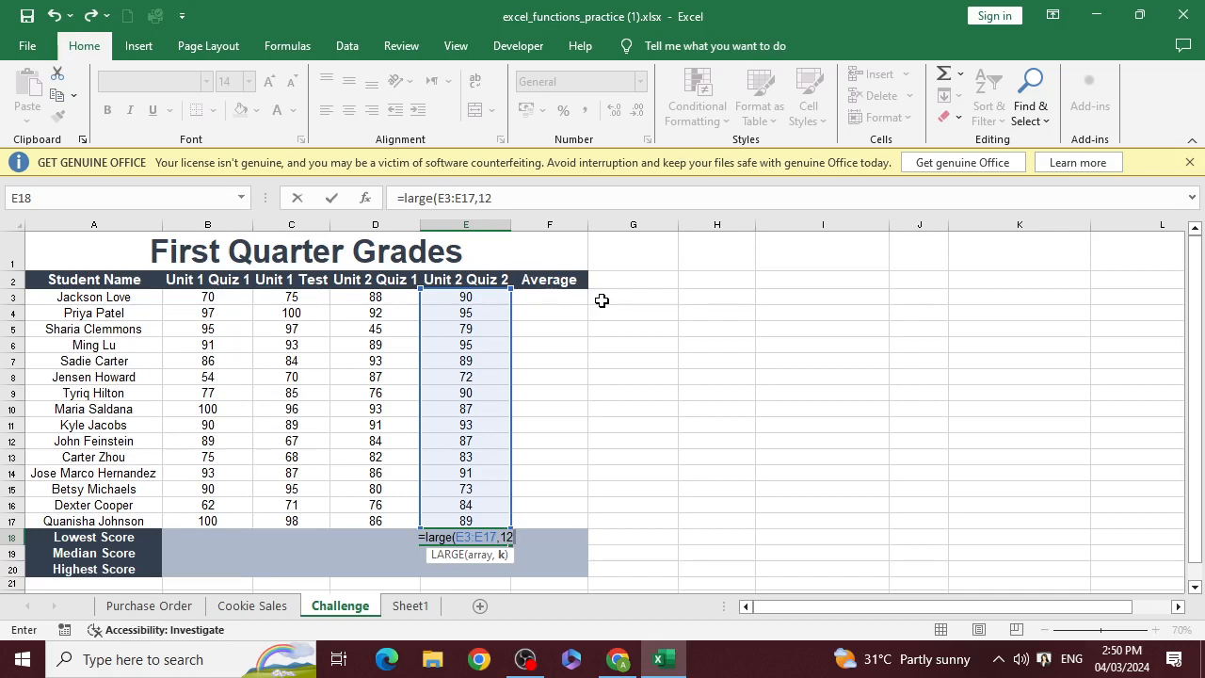
type(")")
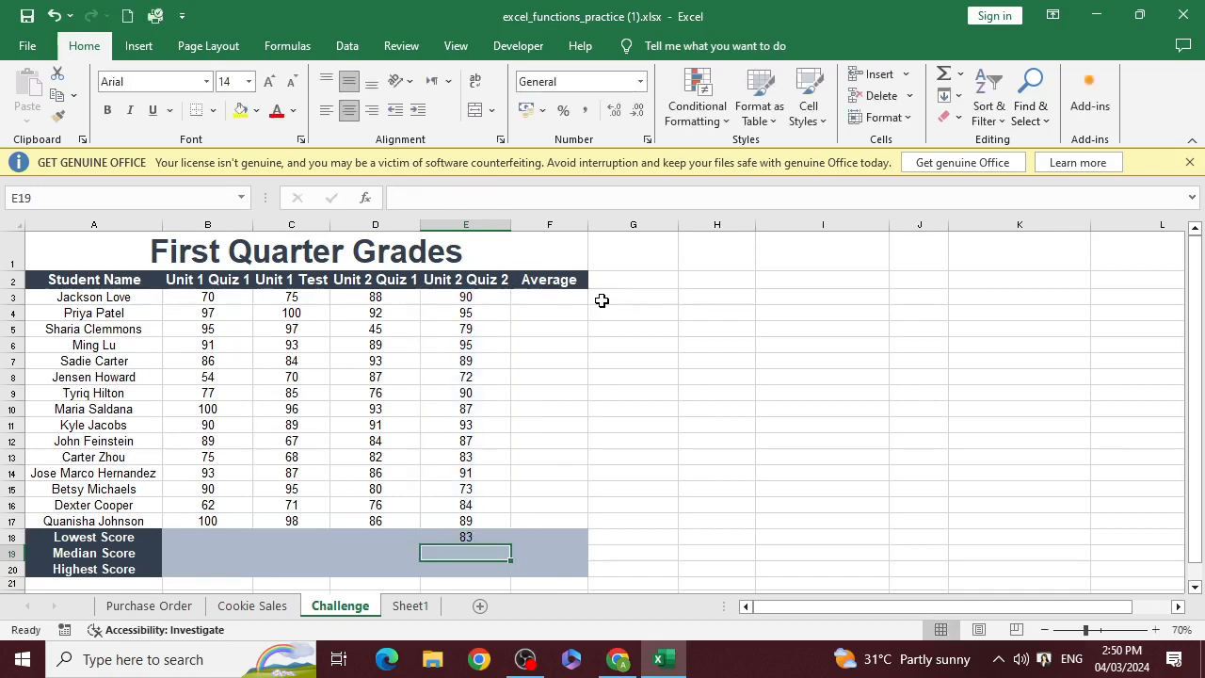
key("Return")
Change the k argument of the LARGE formula in E18 to 1, and clear the cell after reviewing the result
left_click(462, 538)
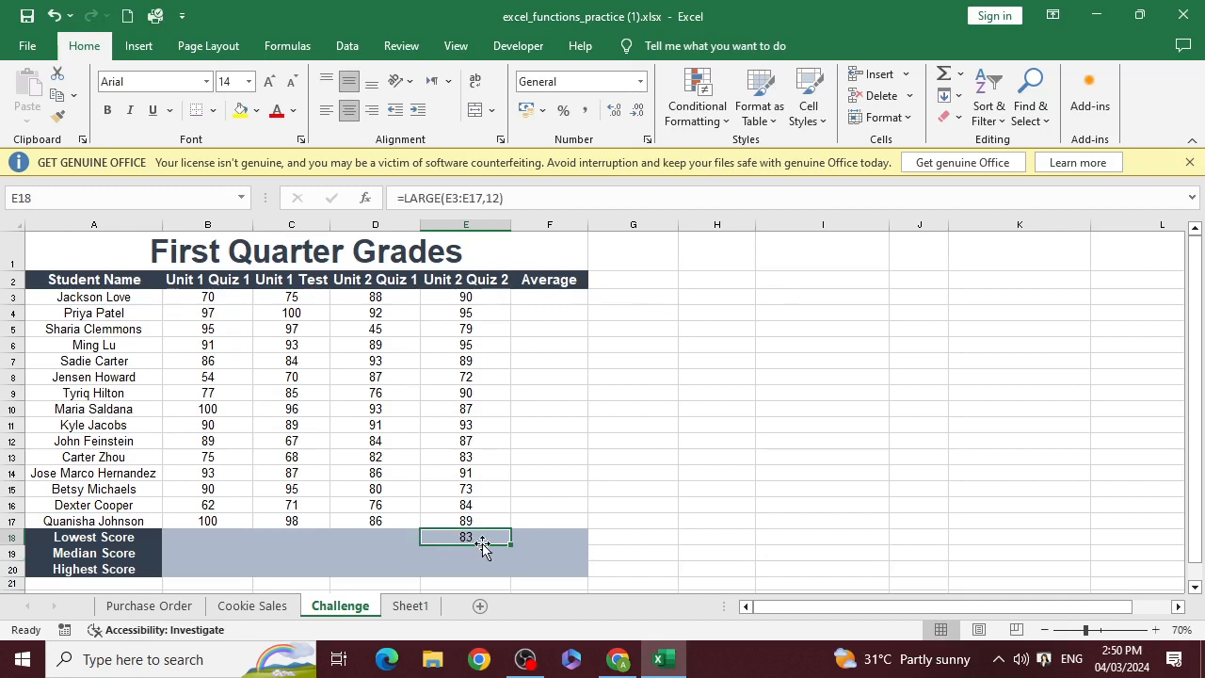
double_click(489, 536)
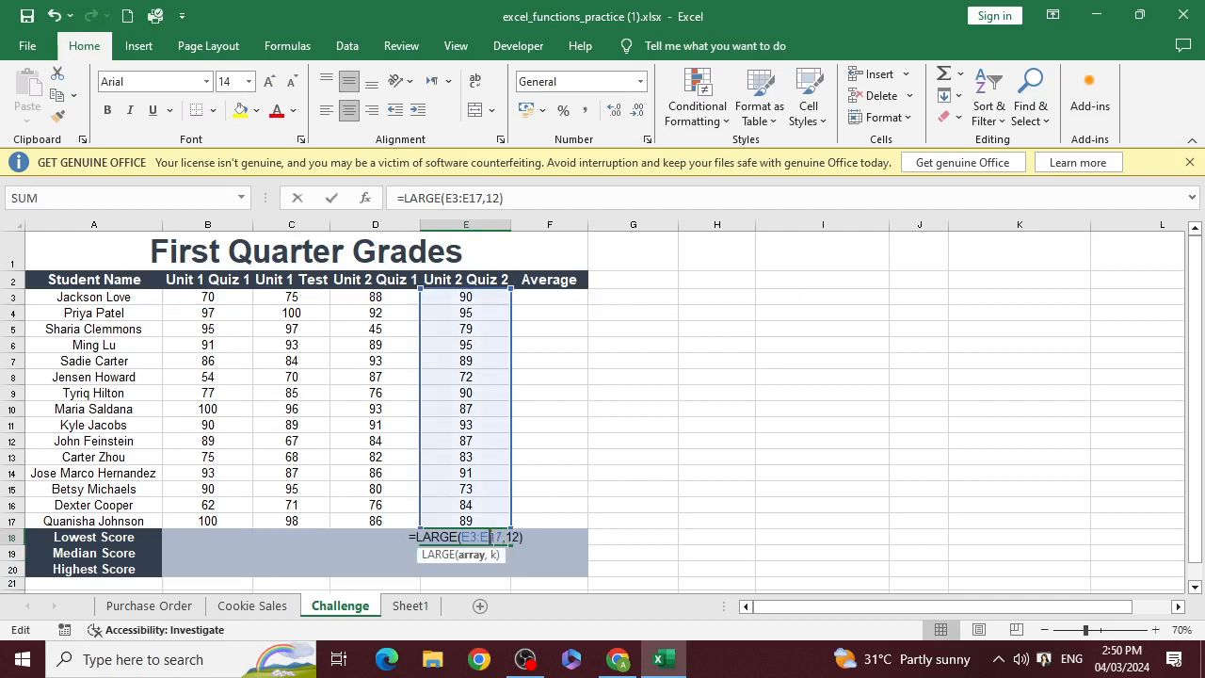
left_click(519, 537)
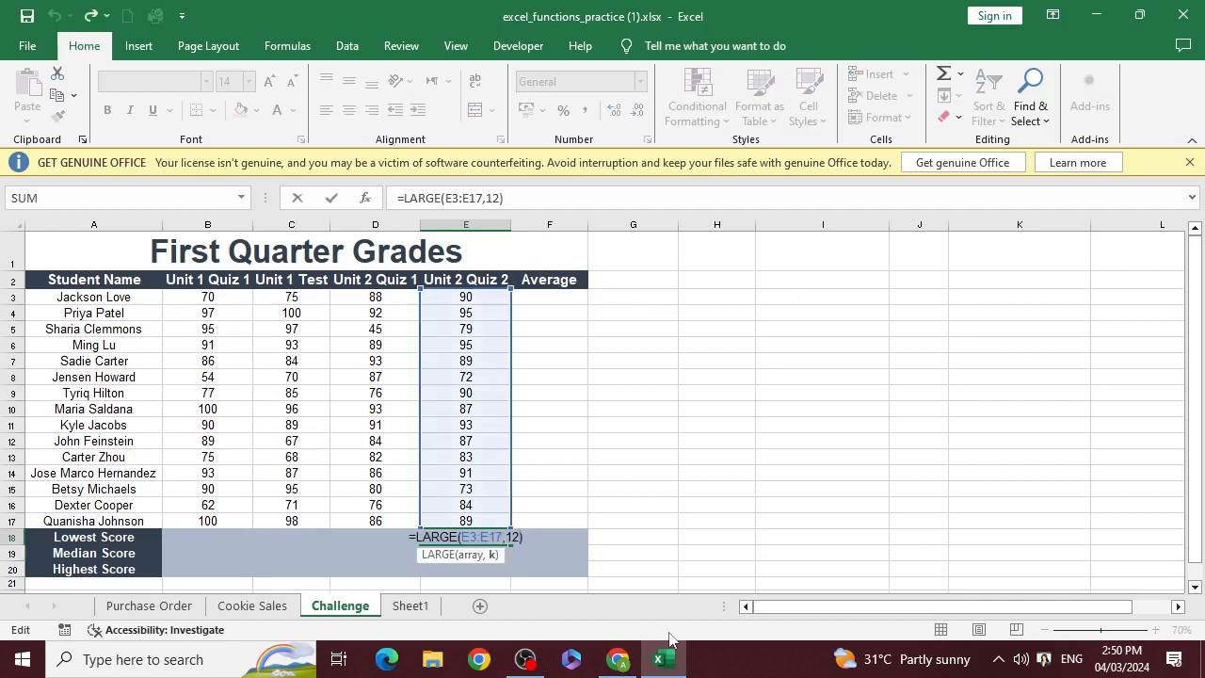
key("BackSpace")
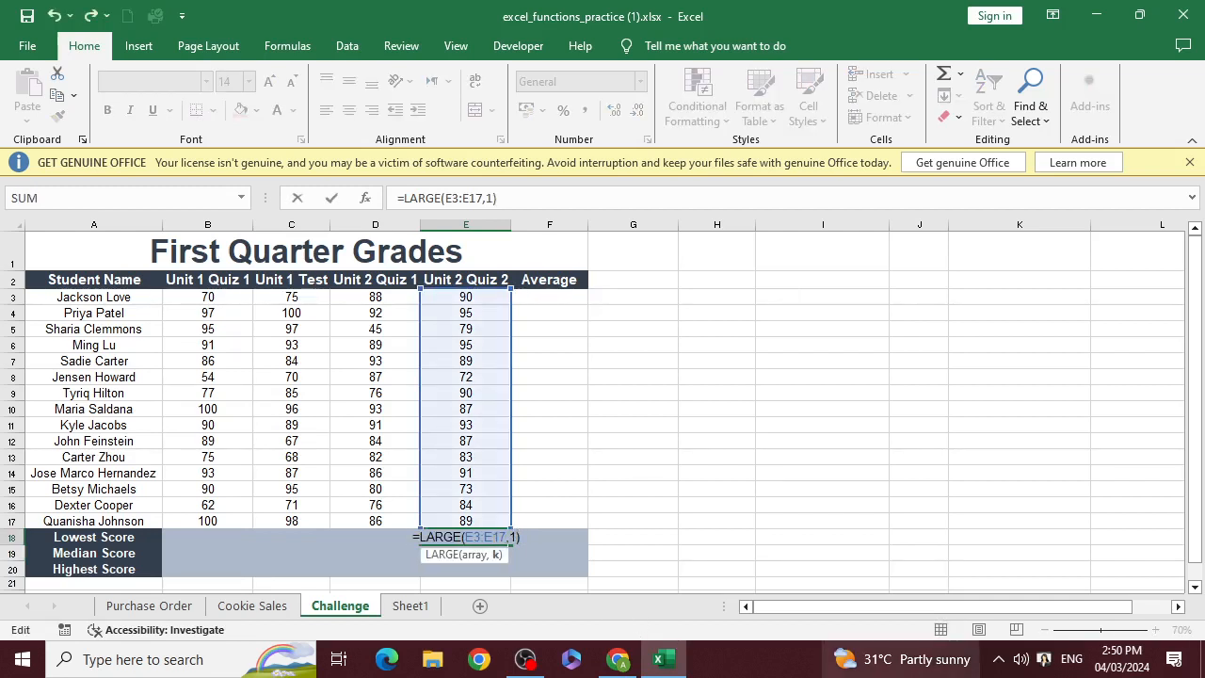
key("Return")
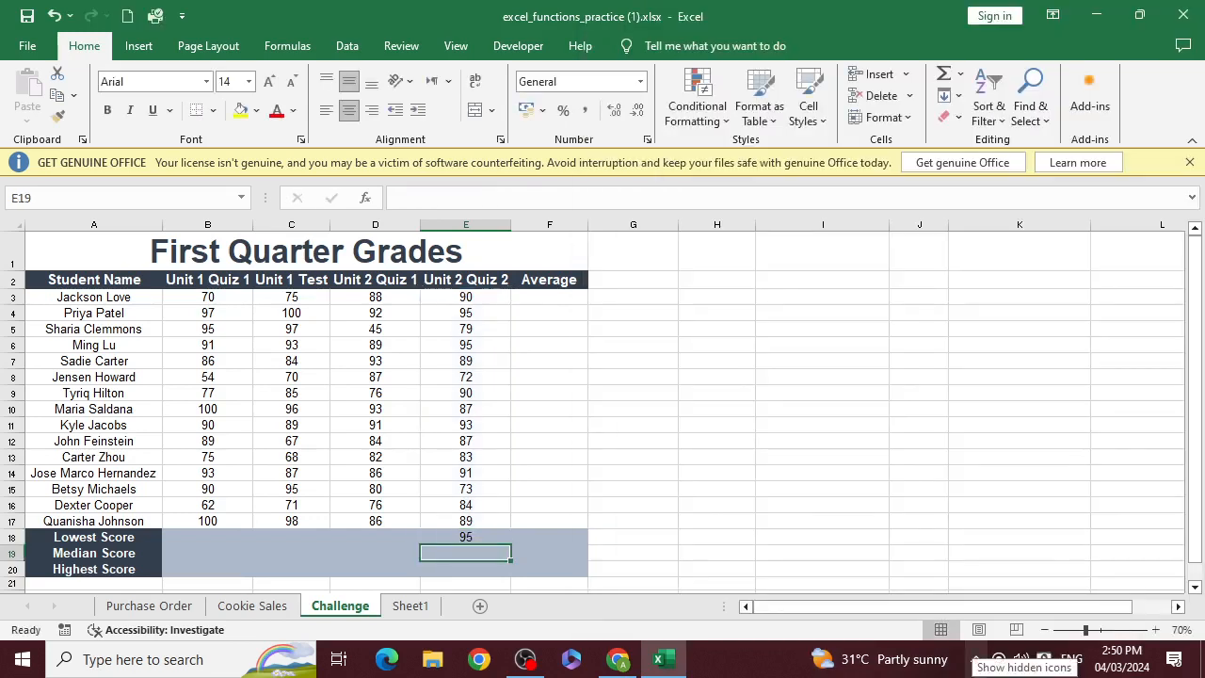
left_click(475, 537)
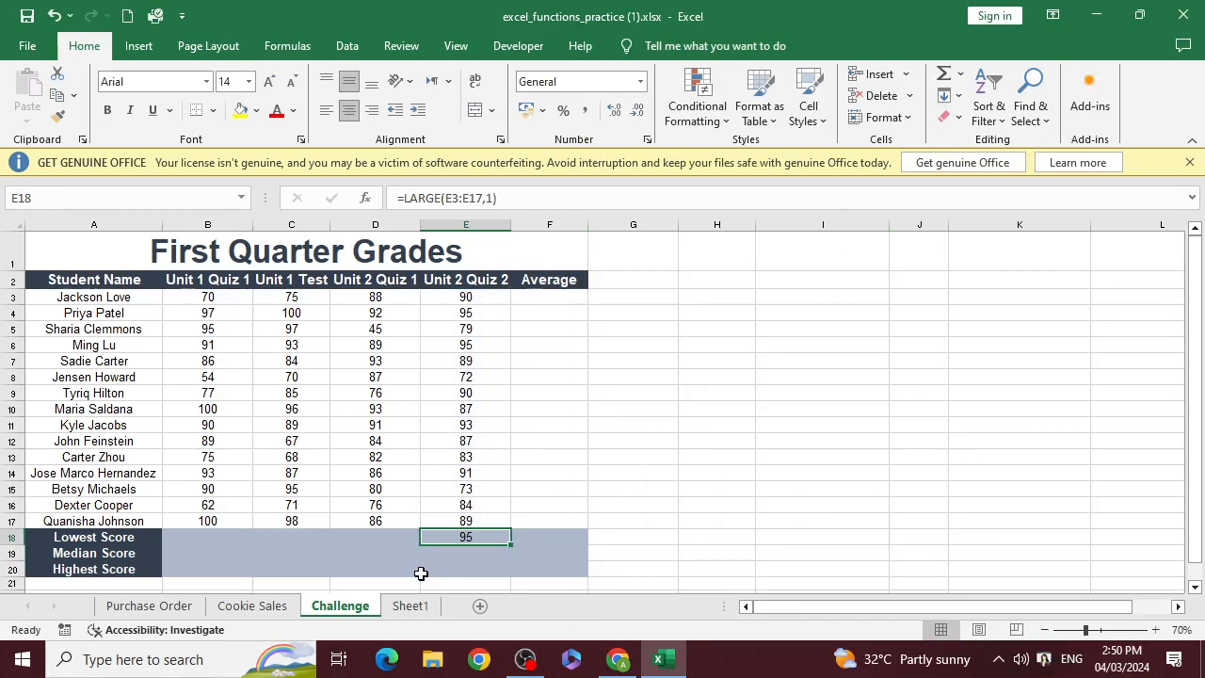
key("Delete")
Check the Count entry in the function list on Sheet1 and return to the Challenge sheet
key("alt+Tab")
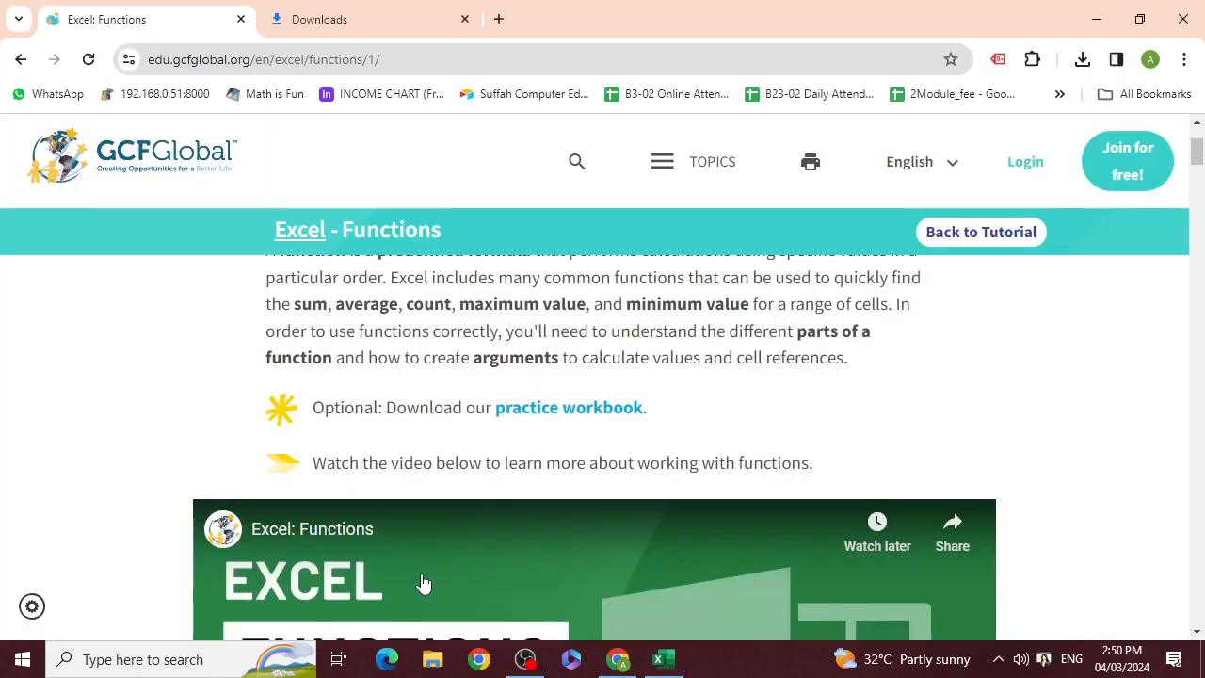
key("alt+Tab")
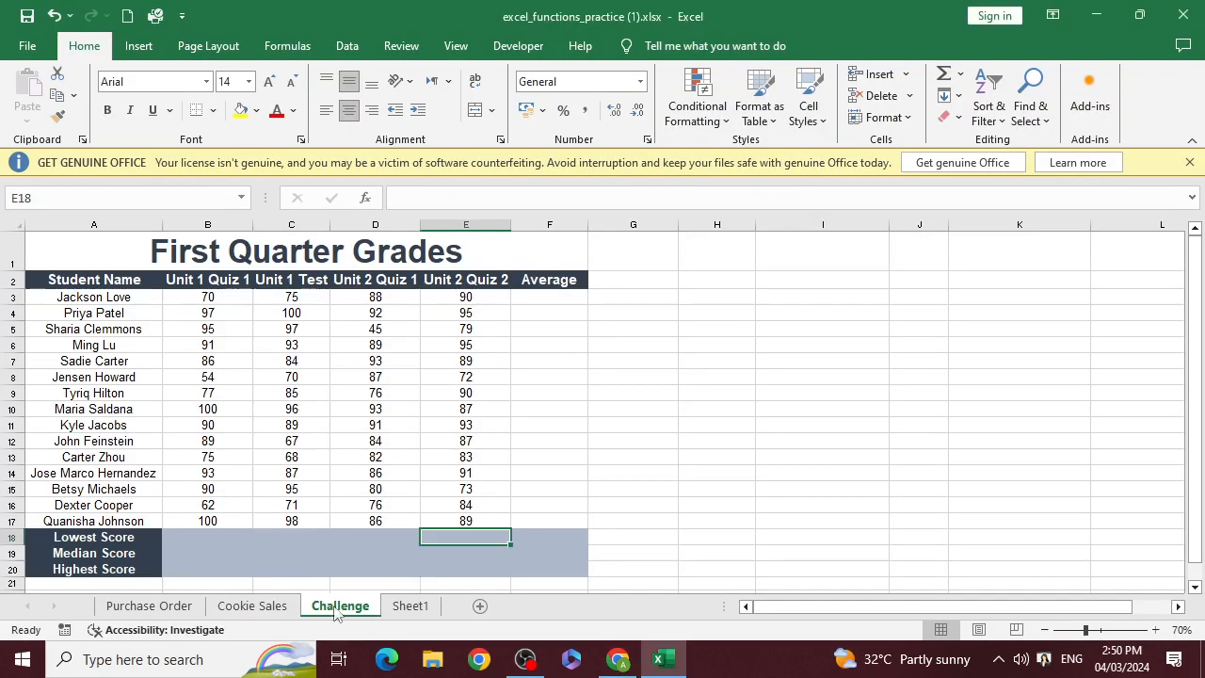
left_click(398, 607)
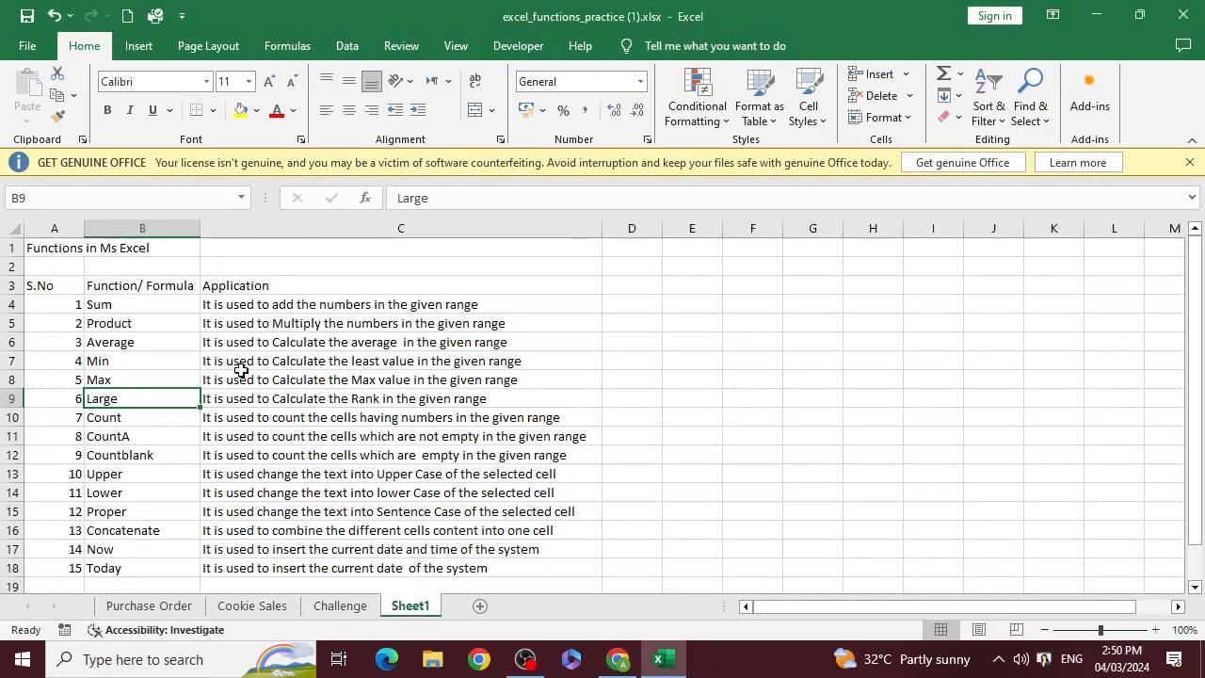
scroll(240, 366, "up", 3)
left_click(156, 362)
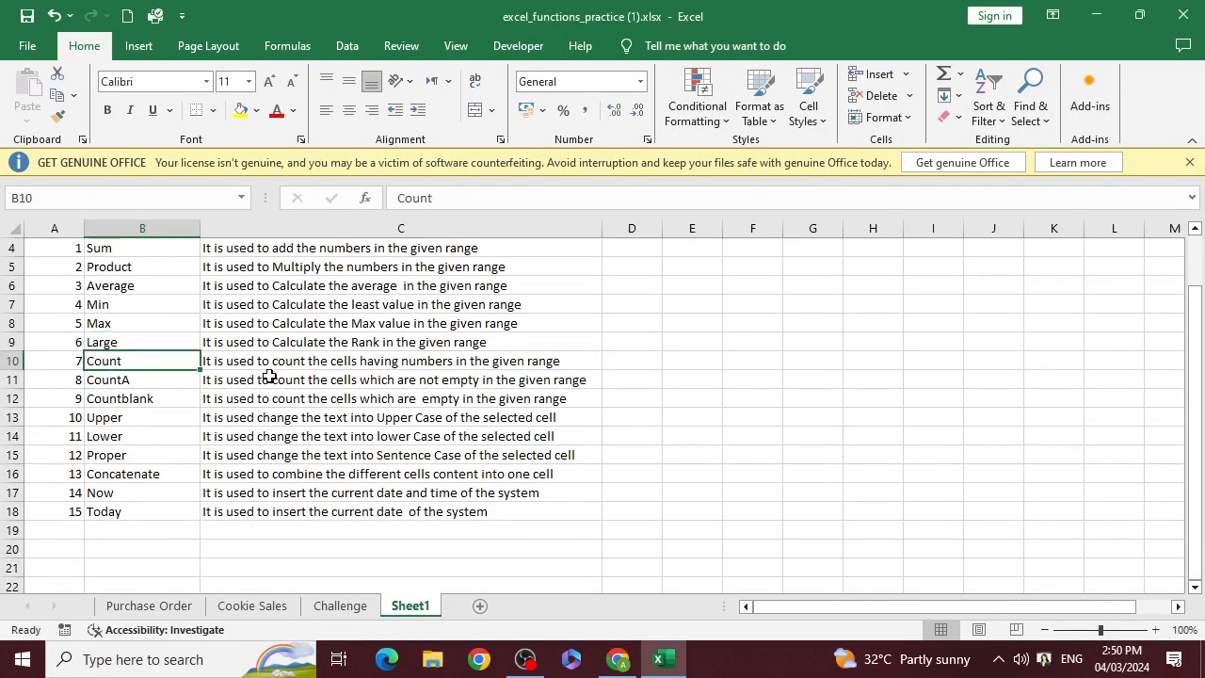
key("alt+Tab")
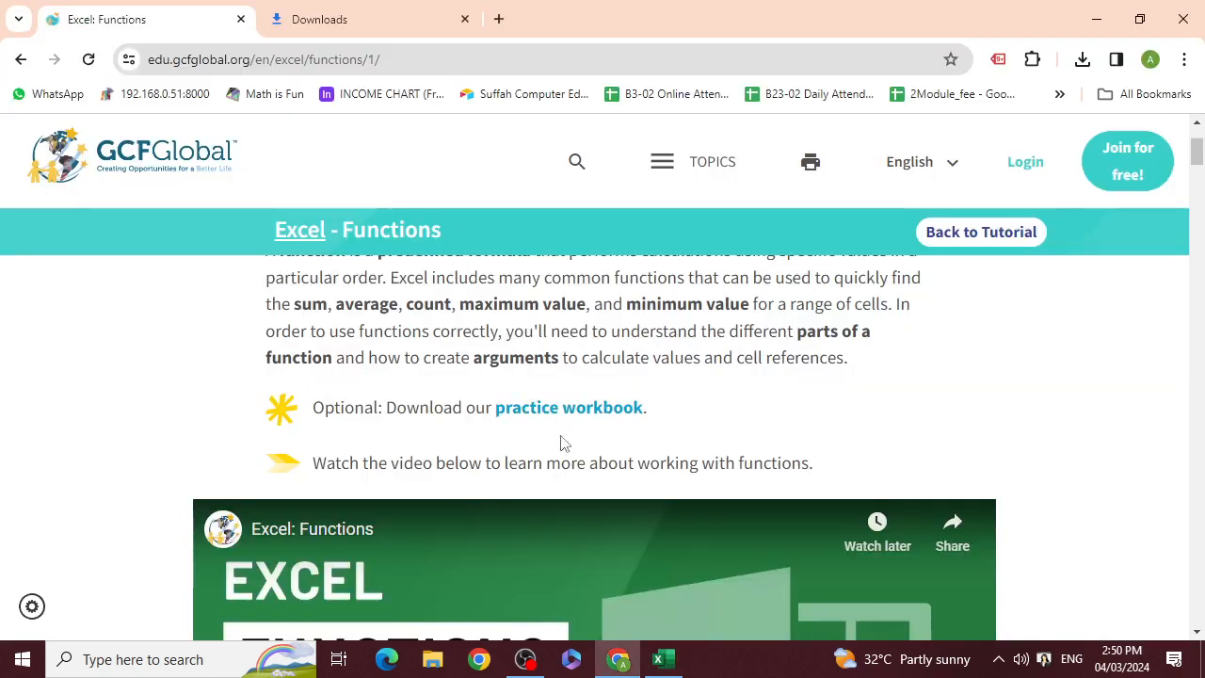
key("alt+Tab")
left_click(340, 605)
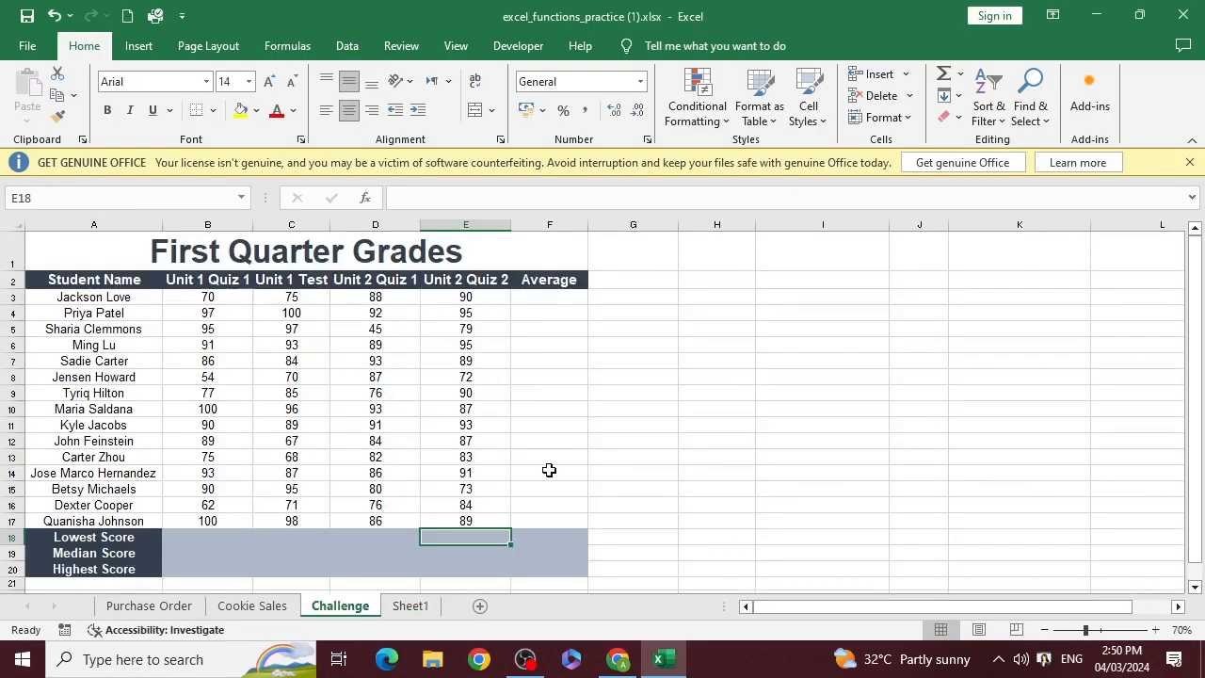
Enter =COUNT(E3:E17) in cell E18 to count the Unit 2 Quiz 2 cells that contain numbers
type("=")
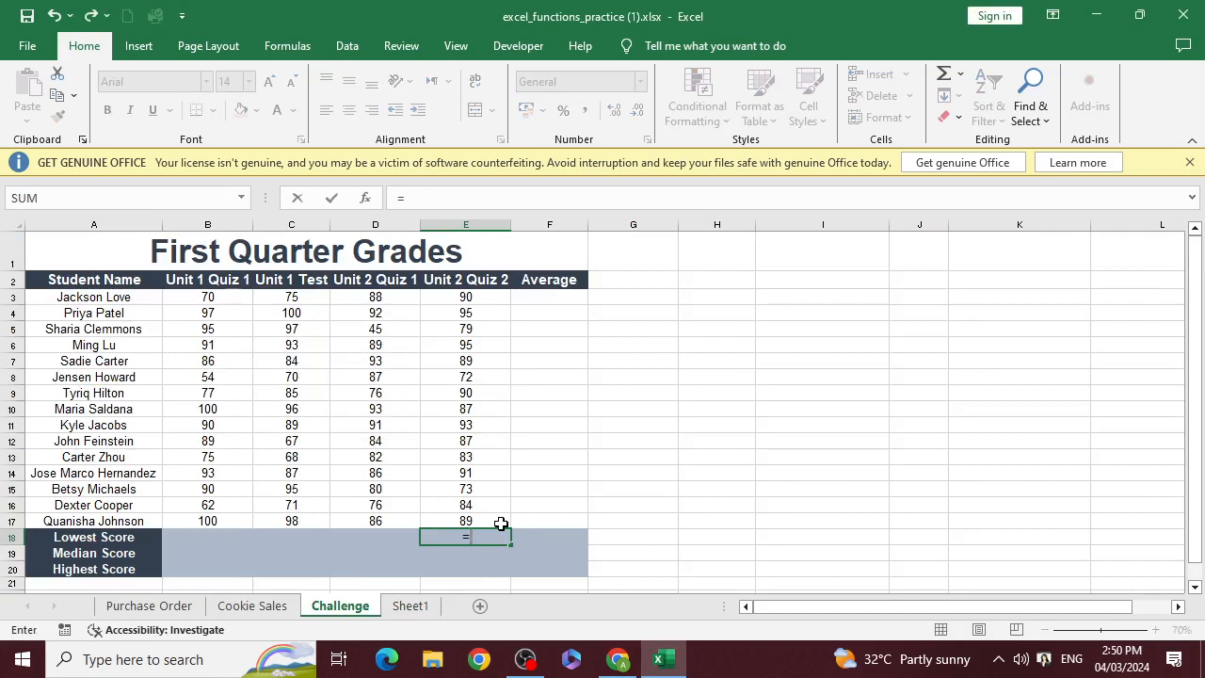
type("count")
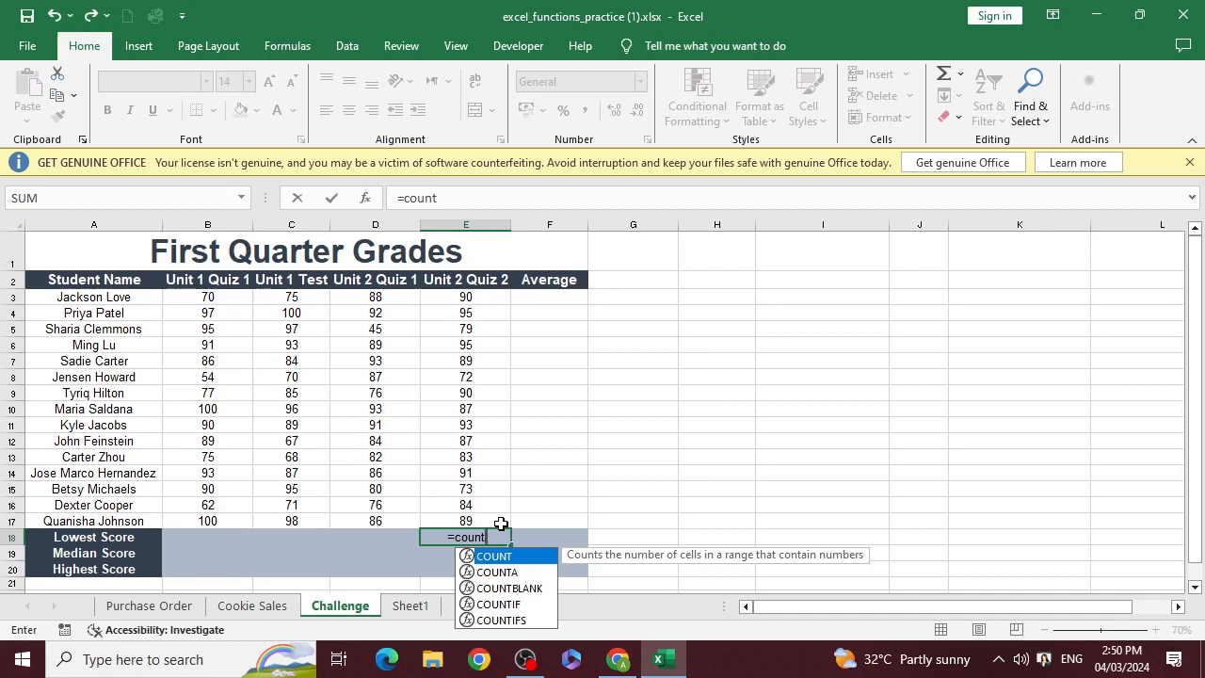
type("(")
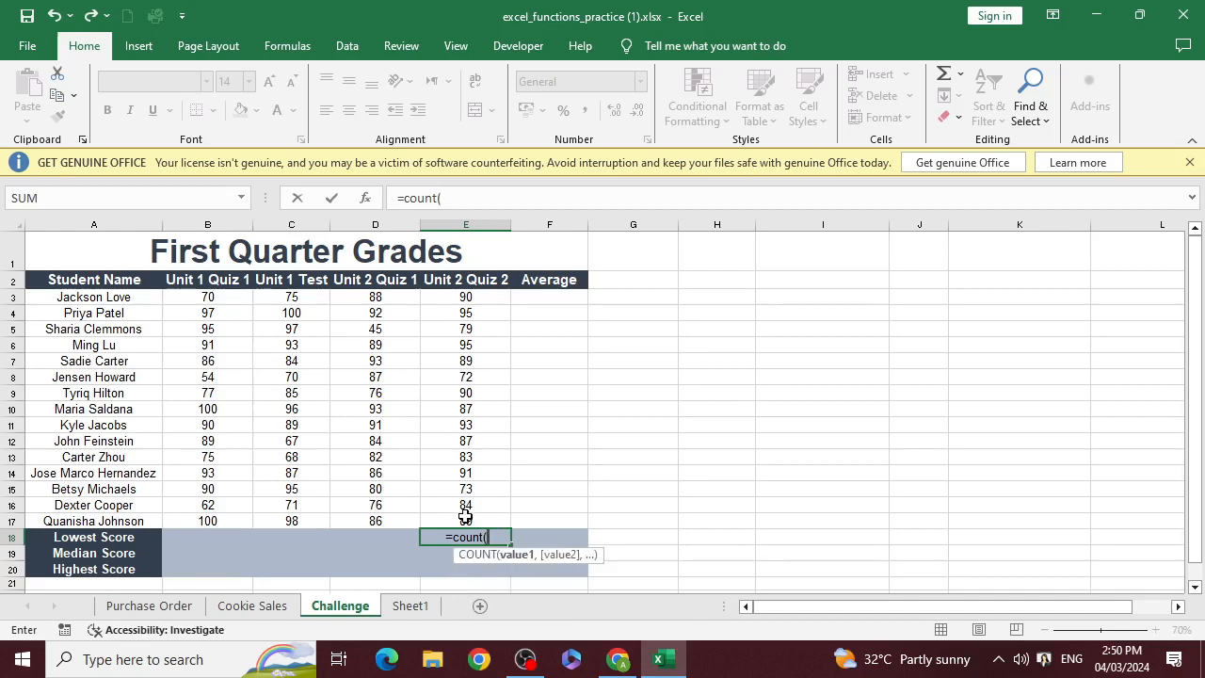
left_click_drag(483, 523, 506, 299)
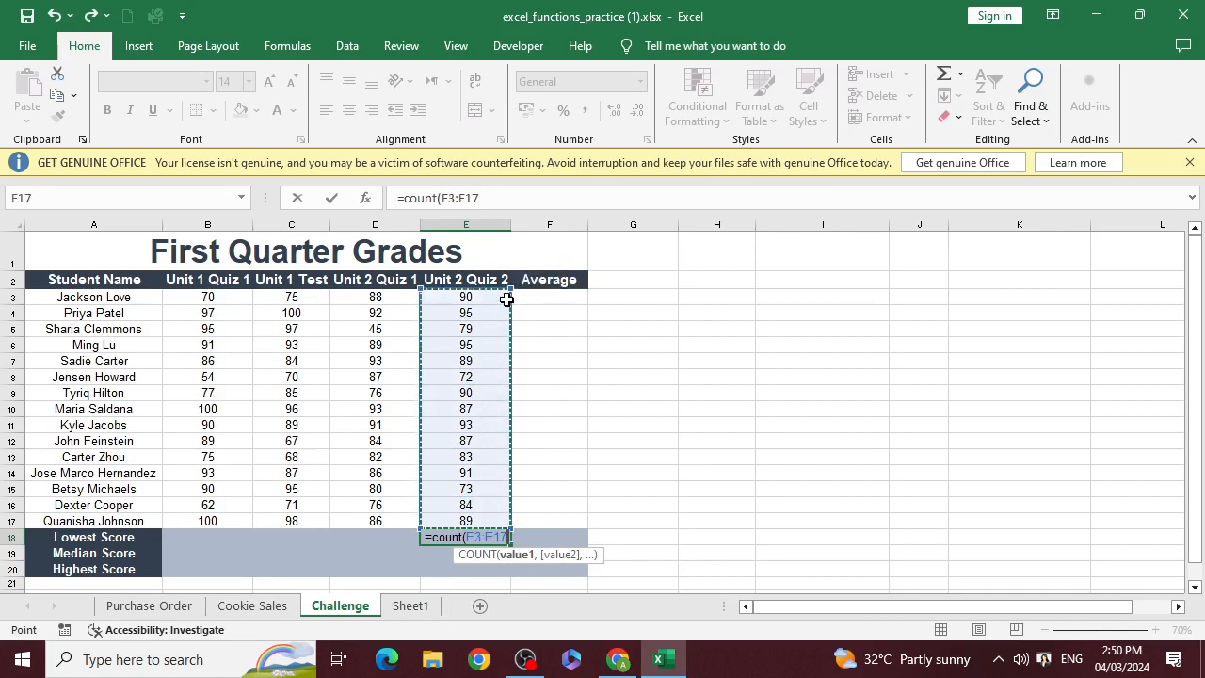
type(")")
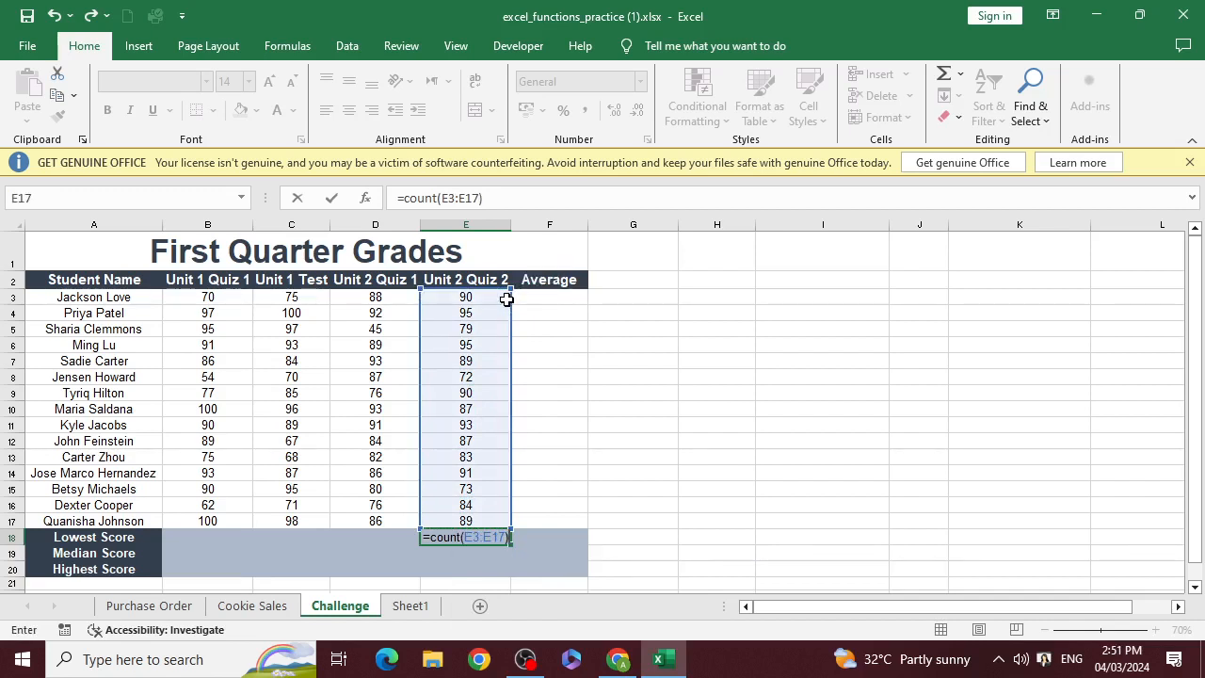
key("Return")
Enter =COUNTA(E3:E17) in cell E19 of the Median Score row to count the non-empty Unit 2 Quiz 2 cells
type("=")
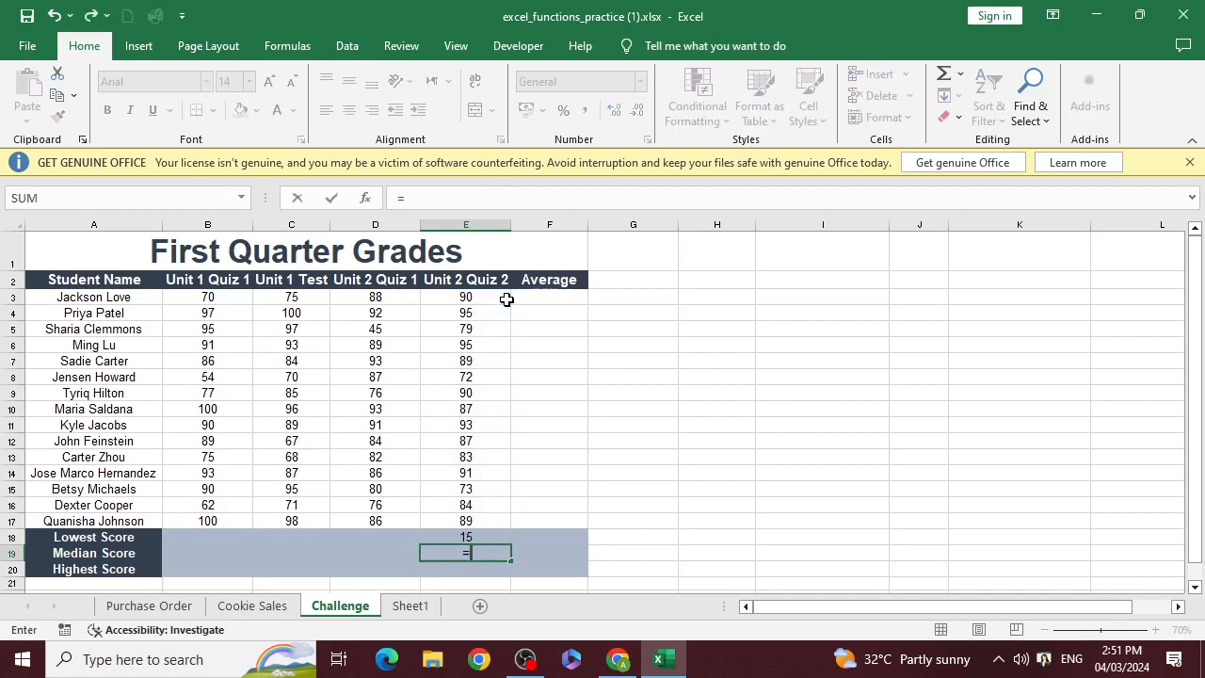
type("co")
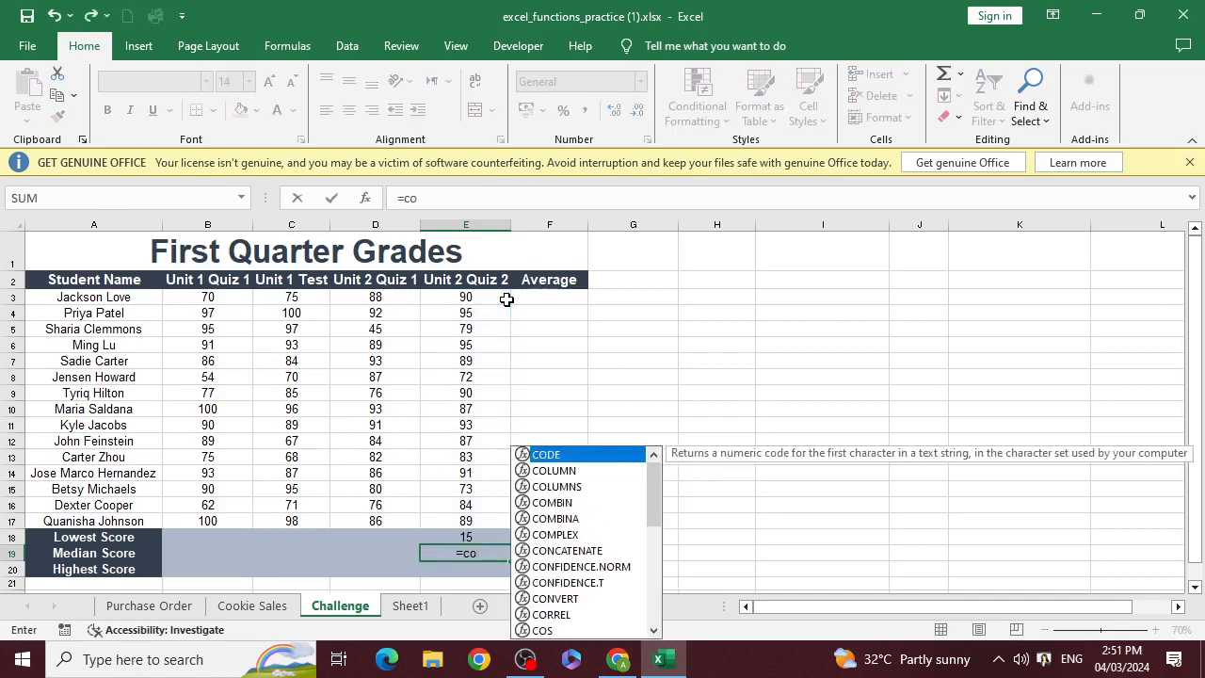
type("untA")
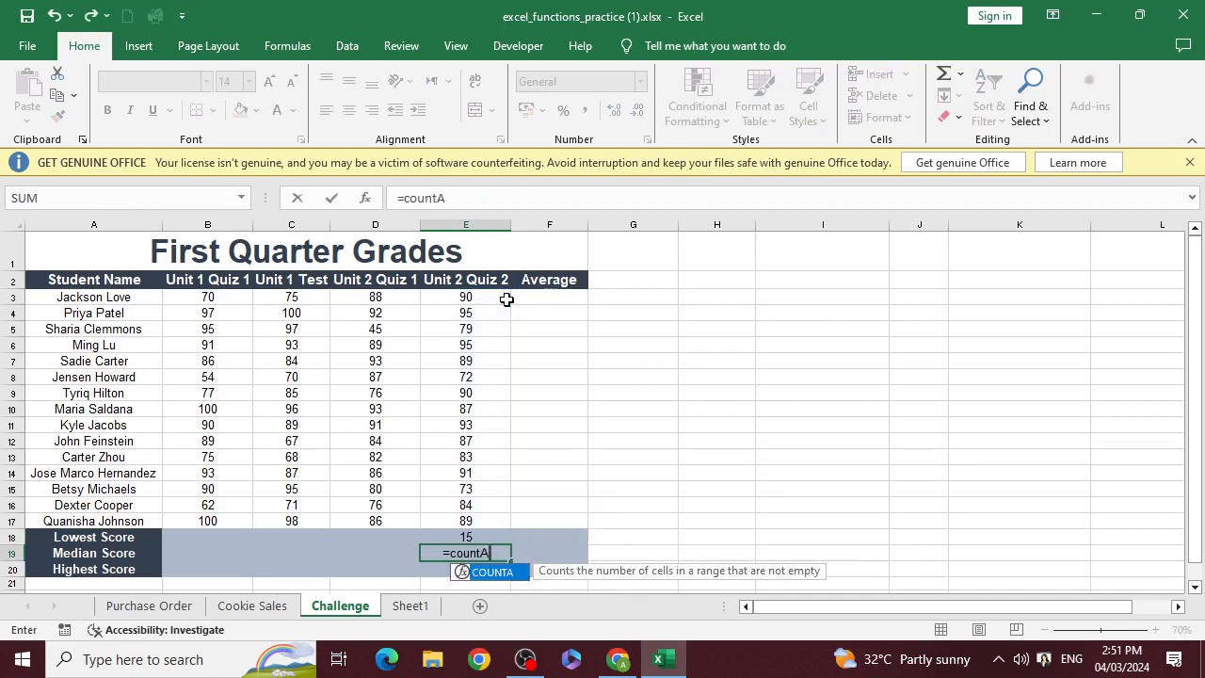
type("(")
key("Up")
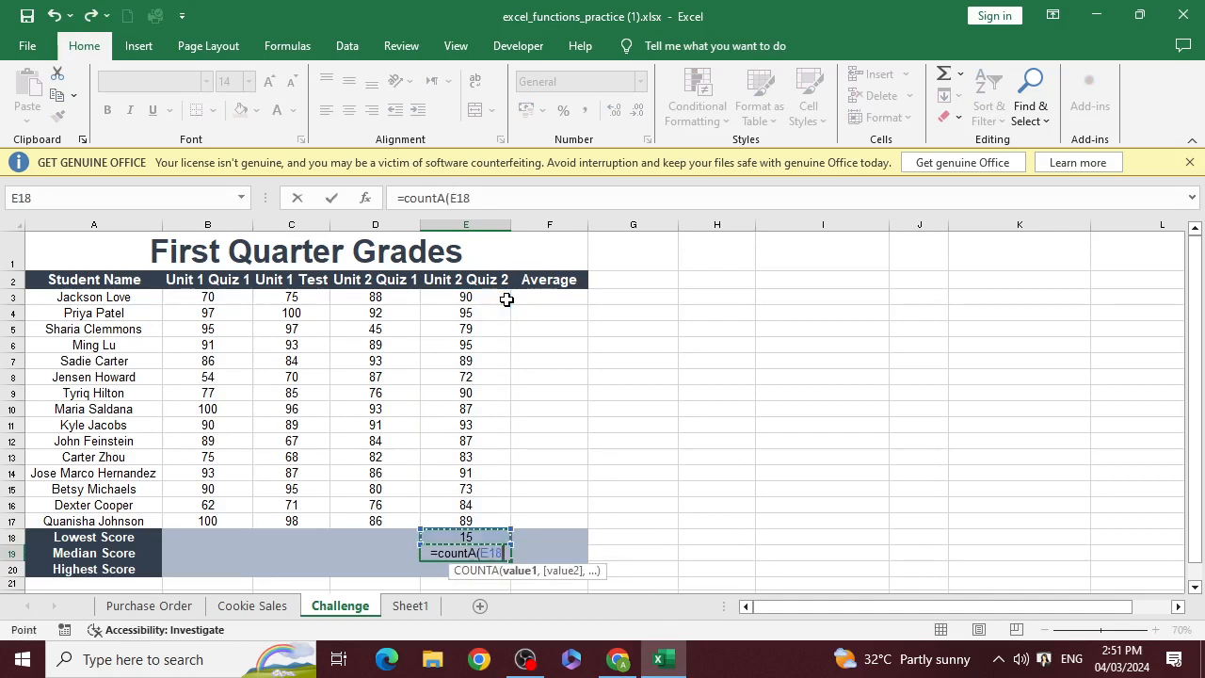
key("Up")
key("shift+Up")
key("shift+Up")
key("shift+Up")
key("shift+Up")
key("shift+Up")
key("shift+Up")
key("shift+Up")
key("shift+Up")
key("shift+Up")
key("shift+Up")
key("shift+Up")
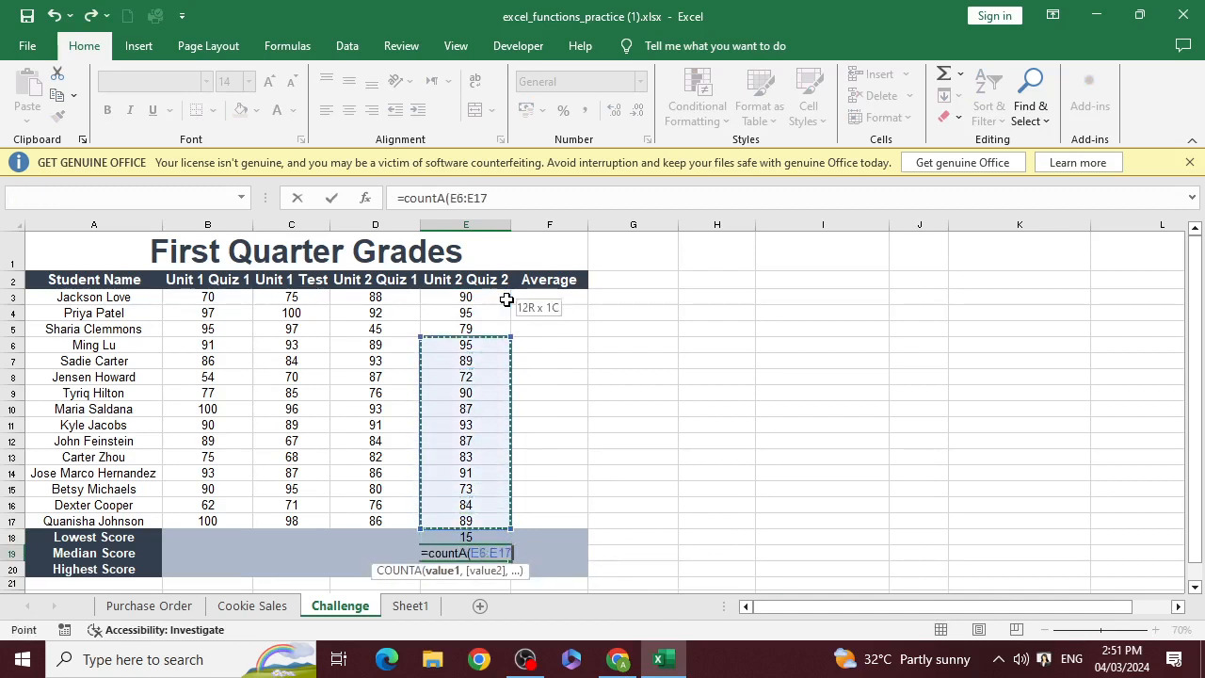
key("shift+Up")
key("shift+Up")
key("shift+Up")
type(")")
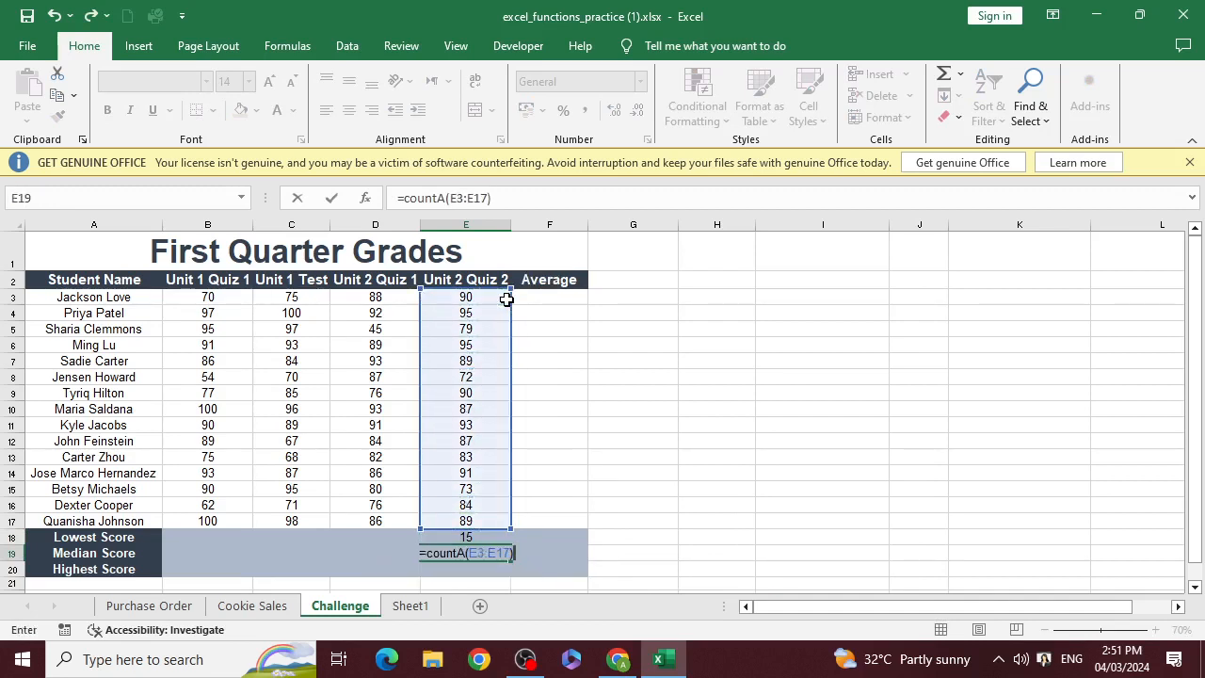
key("ctrl+Return")
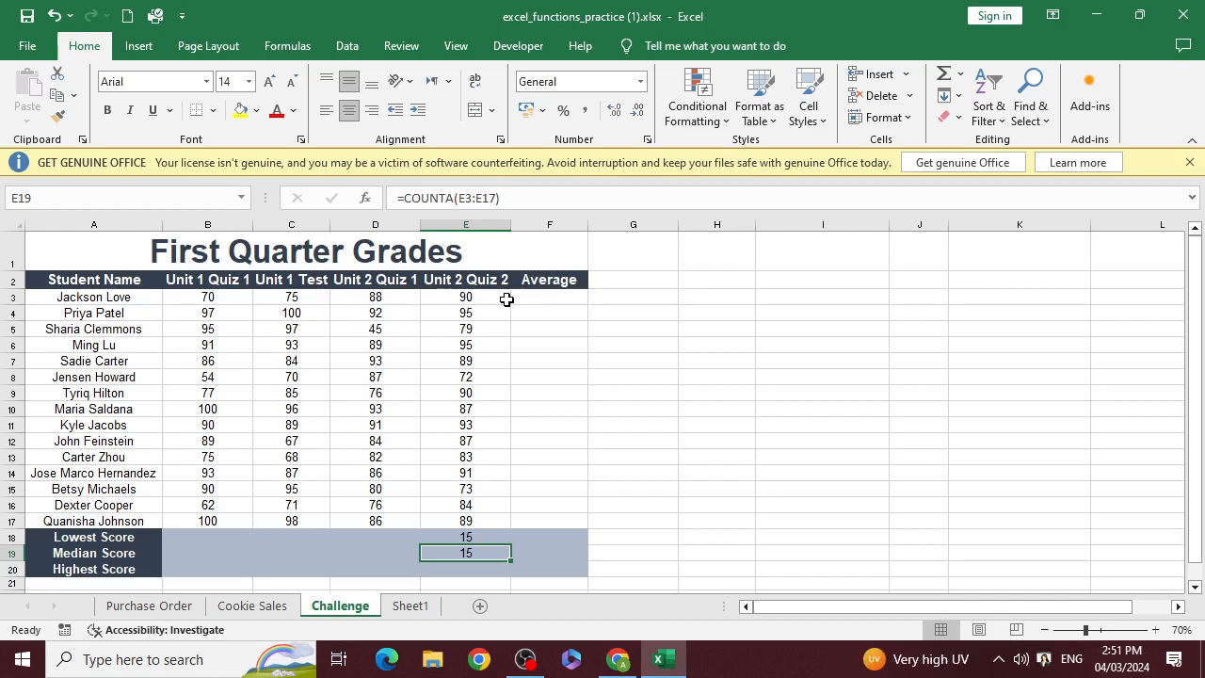
Replace the Unit 2 Quiz 2 score in cell E9 with a person's first name as a text entry
key("Up")
key("Up")
key("Up")
key("Up")
key("Up")
key("Up")
key("Up")
key("Up")
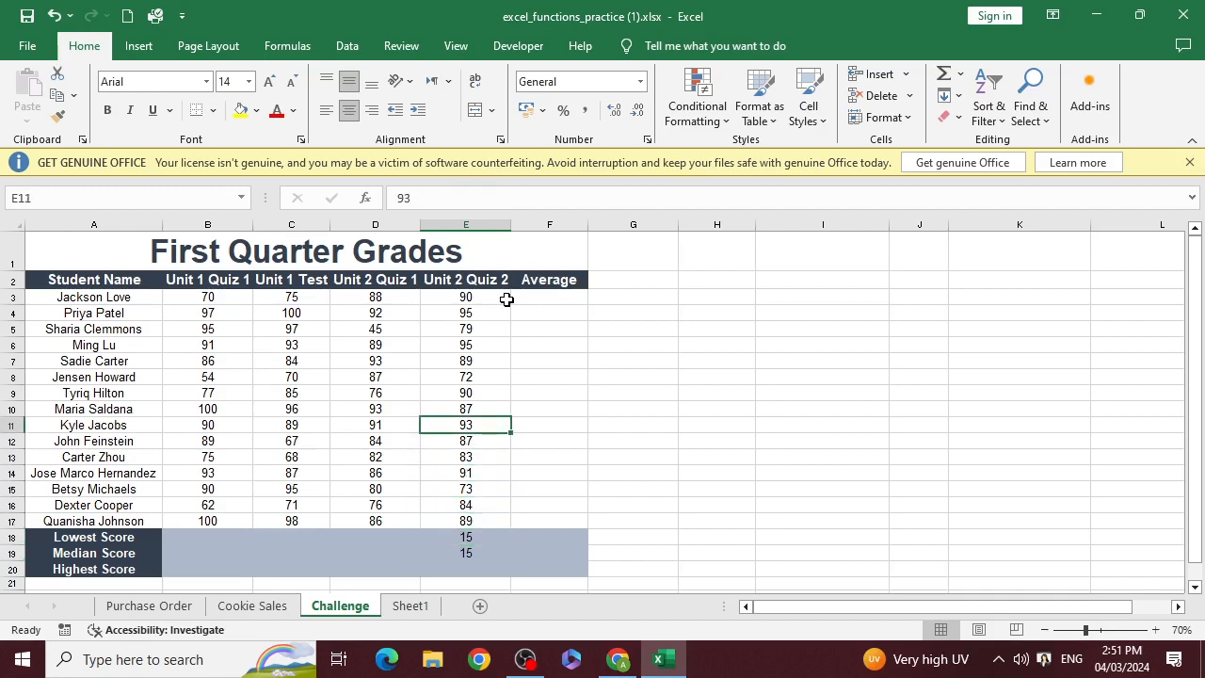
key("Up")
key("Up")
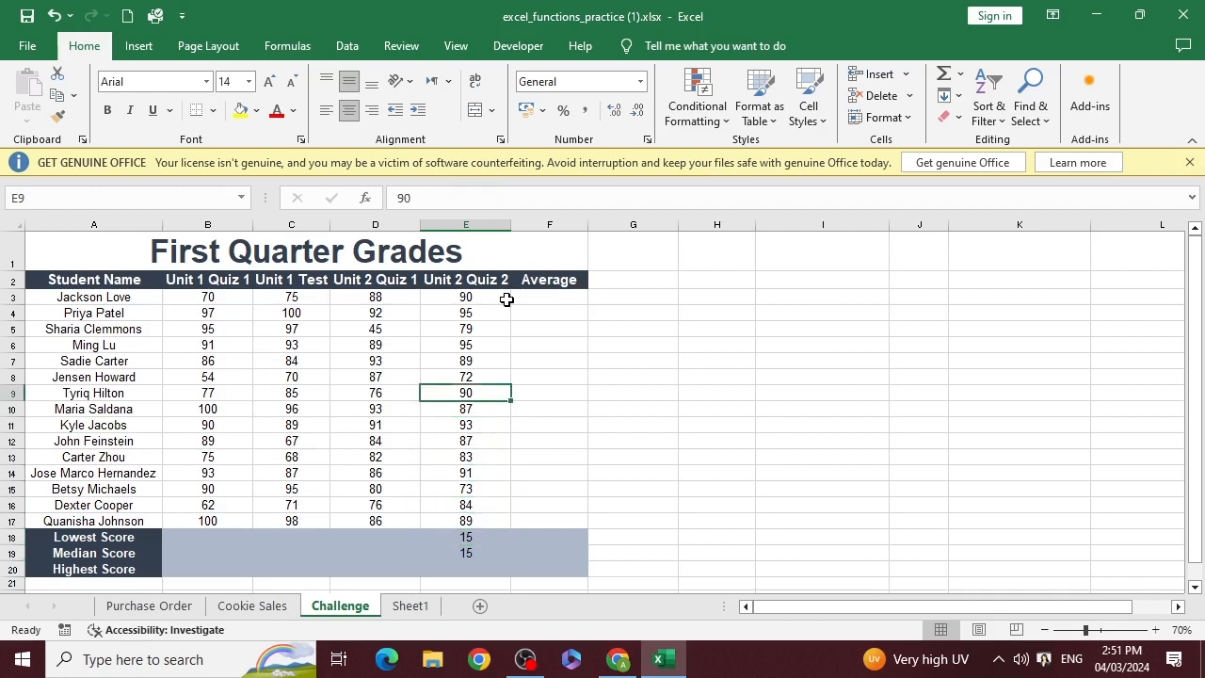
type("Asad")
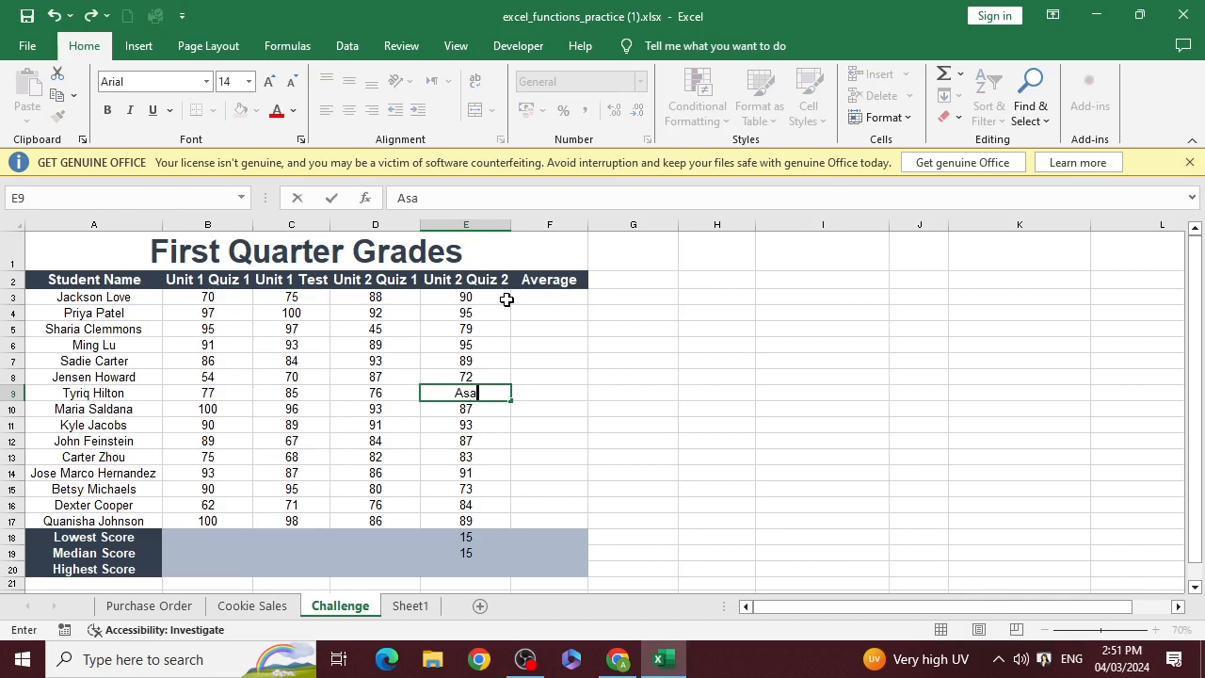
key("Return")
Compare the COUNT result in E18 with the COUNTA result in E19 against the text entry in the Unit 2 Quiz 2 column
key("Down")
key("Down")
key("Down")
key("Down")
key("Down")
key("Down")
key("Down")
key("Down")
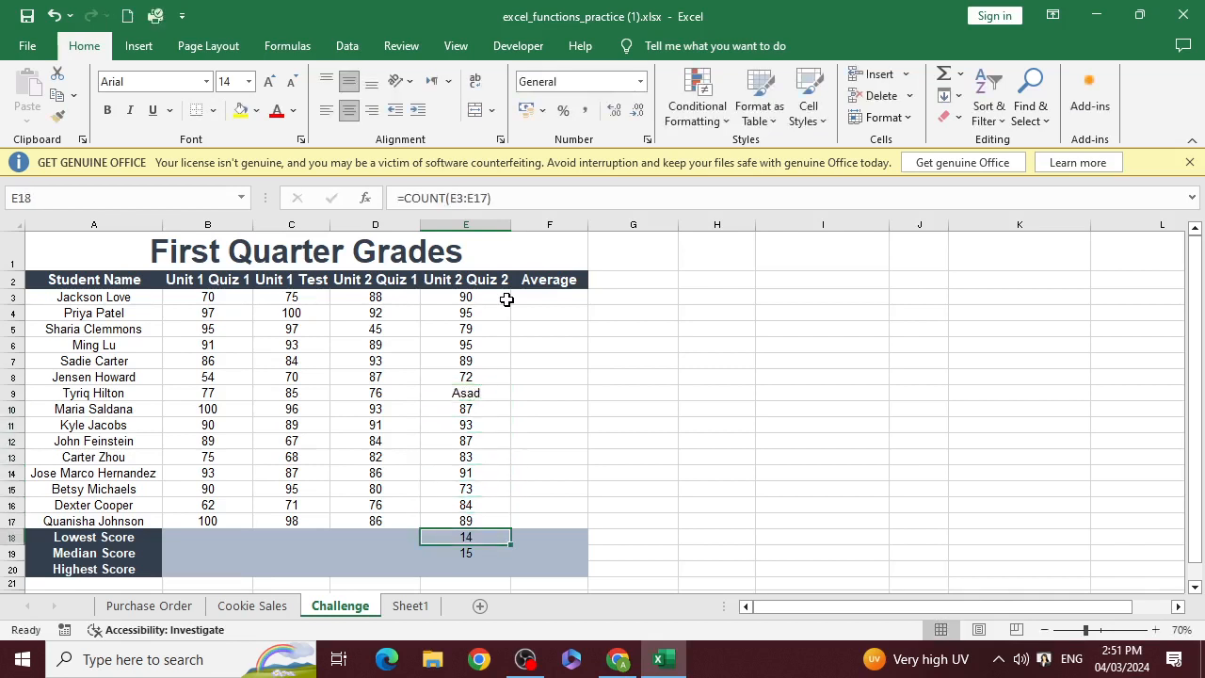
key("Up")
key("Up")
key("Up")
key("Up")
key("Up")
key("Up")
key("Up")
key("Up")
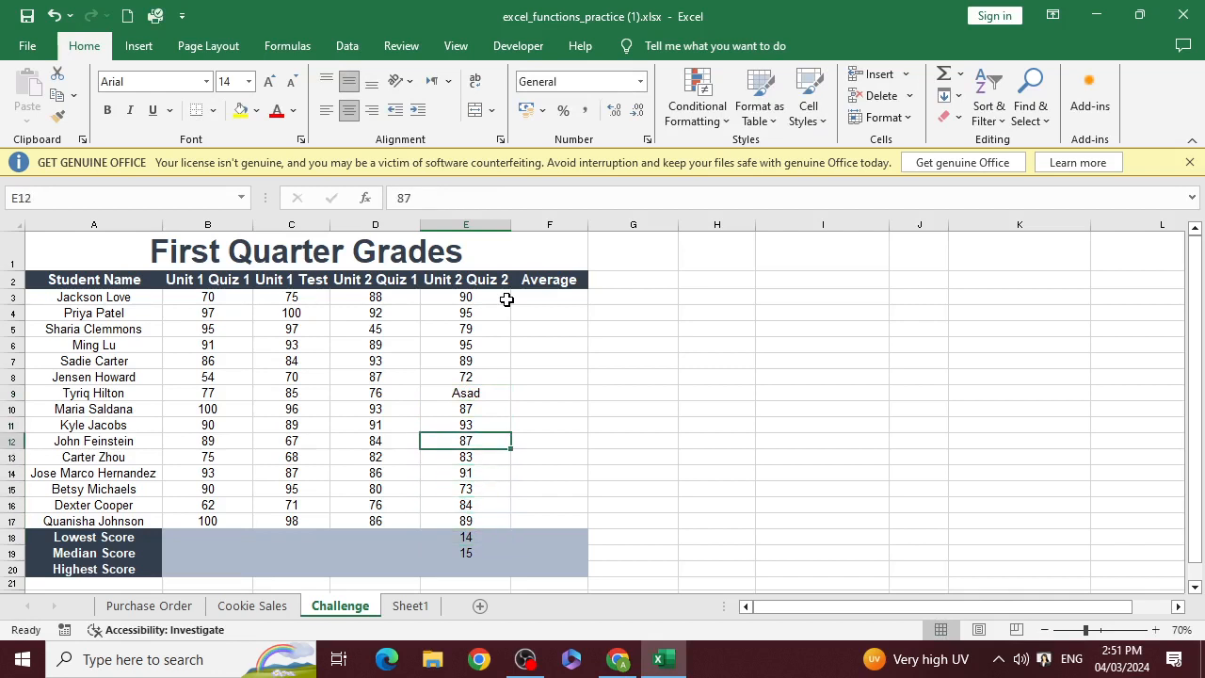
key("Up")
key("Up")
key("Up")
key("Up")
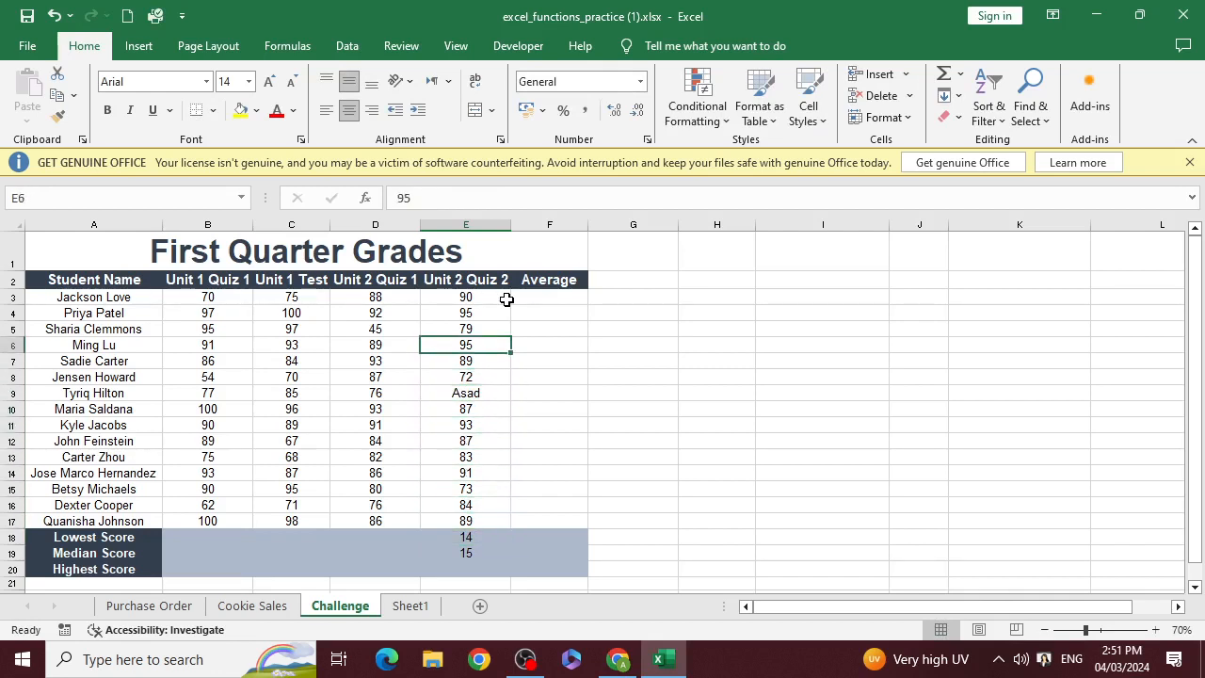
key("Down")
key("Down")
key("Down")
key("Down")
key("Down")
key("Down")
key("Down")
key("Down")
key("Down")
key("Down")
key("Down")
key("Down")
key("Down")
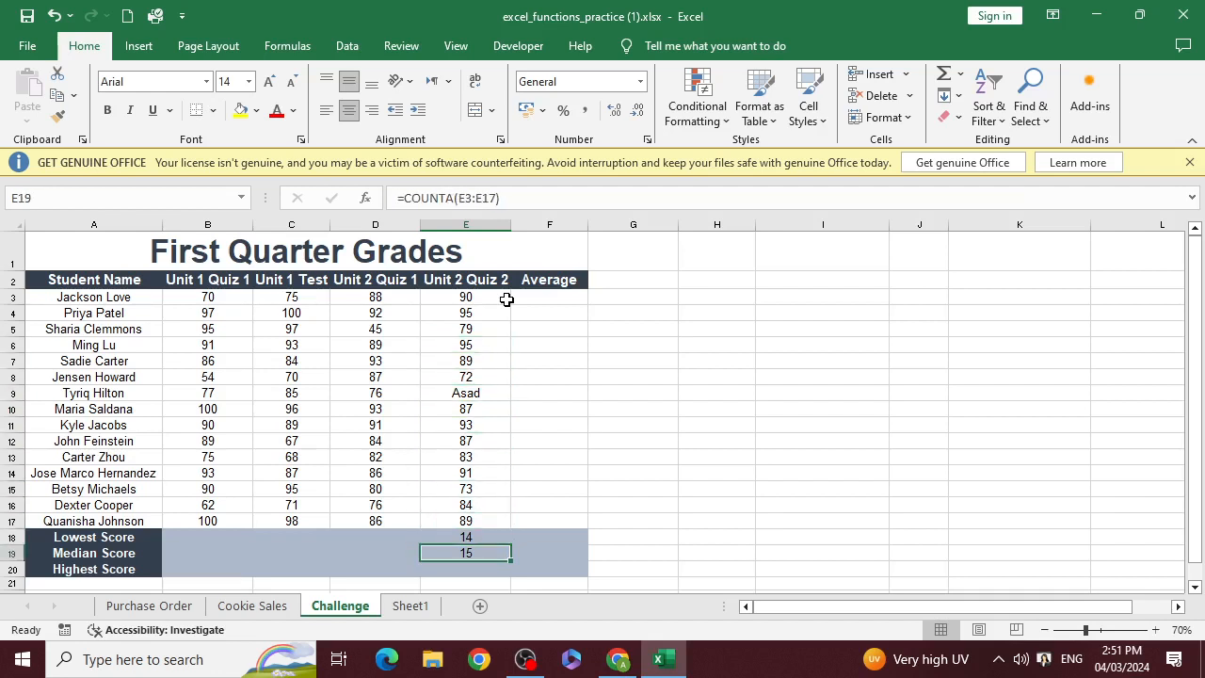
key("Up")
key("Up")
key("Up")
key("Up")
key("Up")
key("Up")
key("Up")
key("Up")
key("Up")
key("Up")
key("Up")
key("Up")
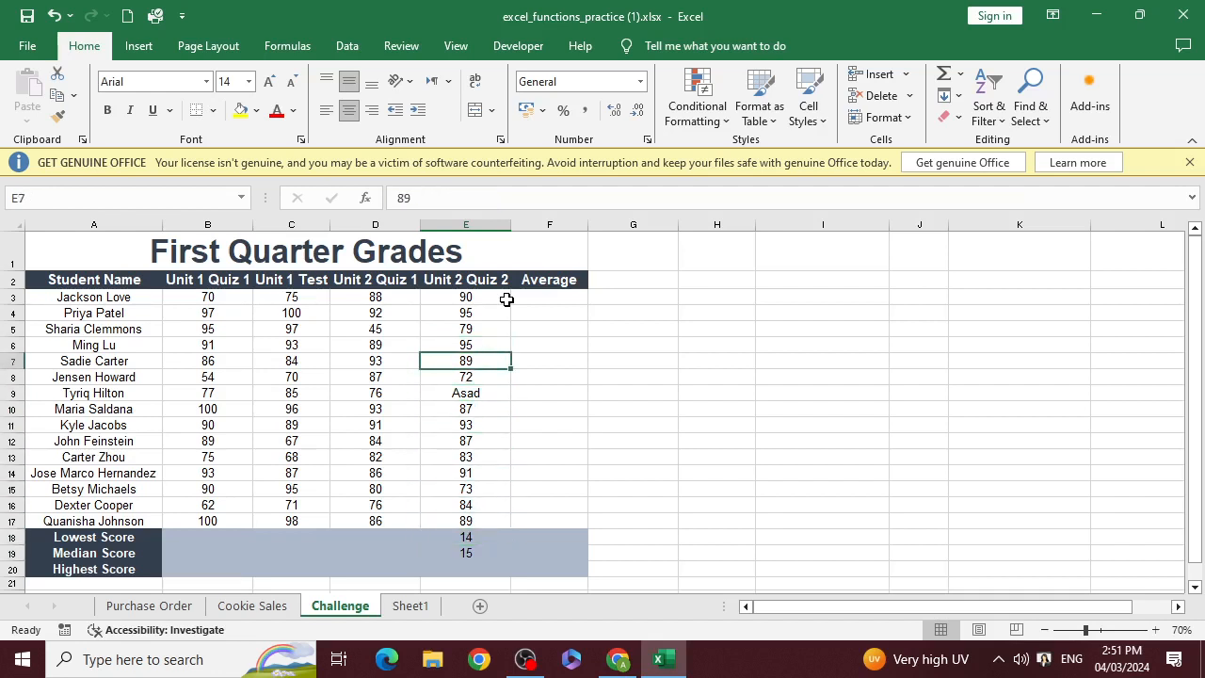
key("Up")
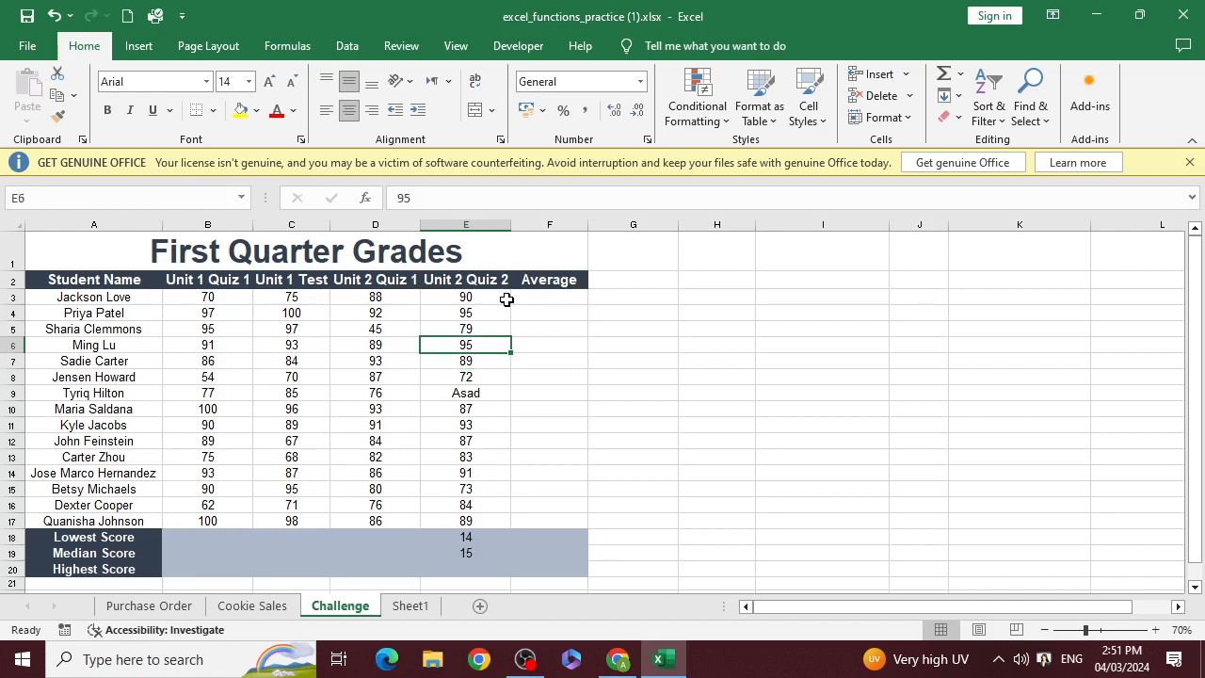
Clear the Unit 2 Quiz 2 score in cell E10 and check the COUNT formula in E18
key("Down")
key("Down")
key("Down")
key("Down")
key("Delete")
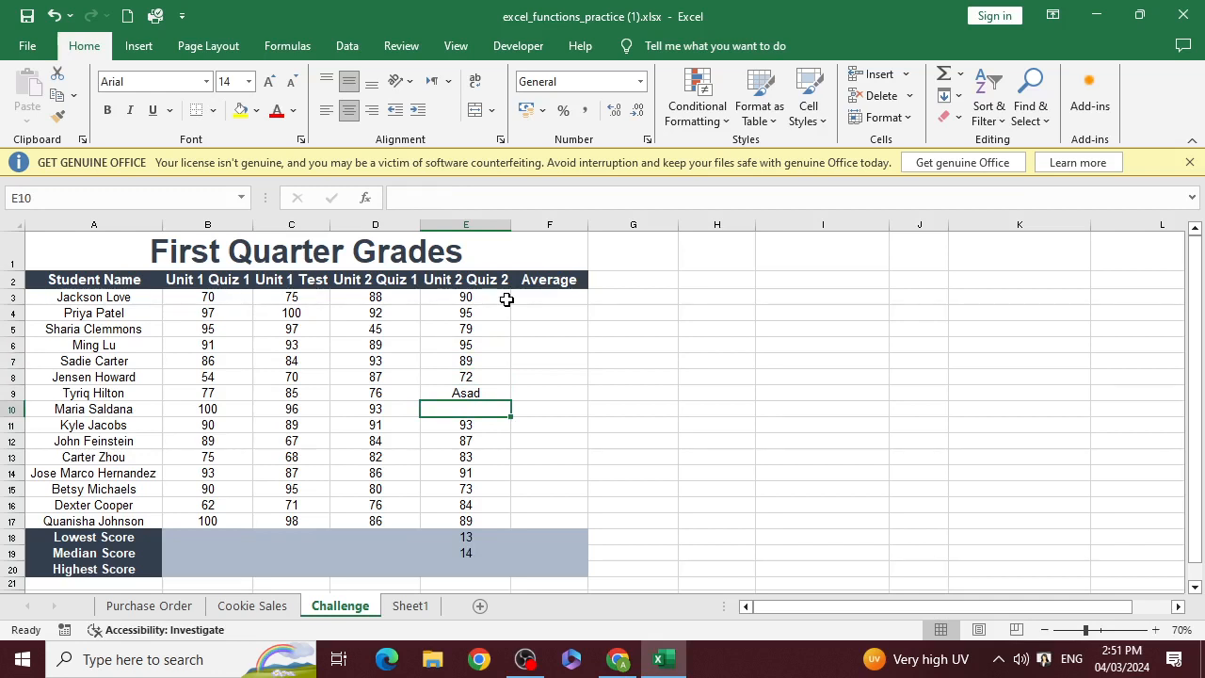
key("Down")
key("Down")
key("Down")
key("Down")
key("Down")
key("Down")
key("Down")
key("Down")
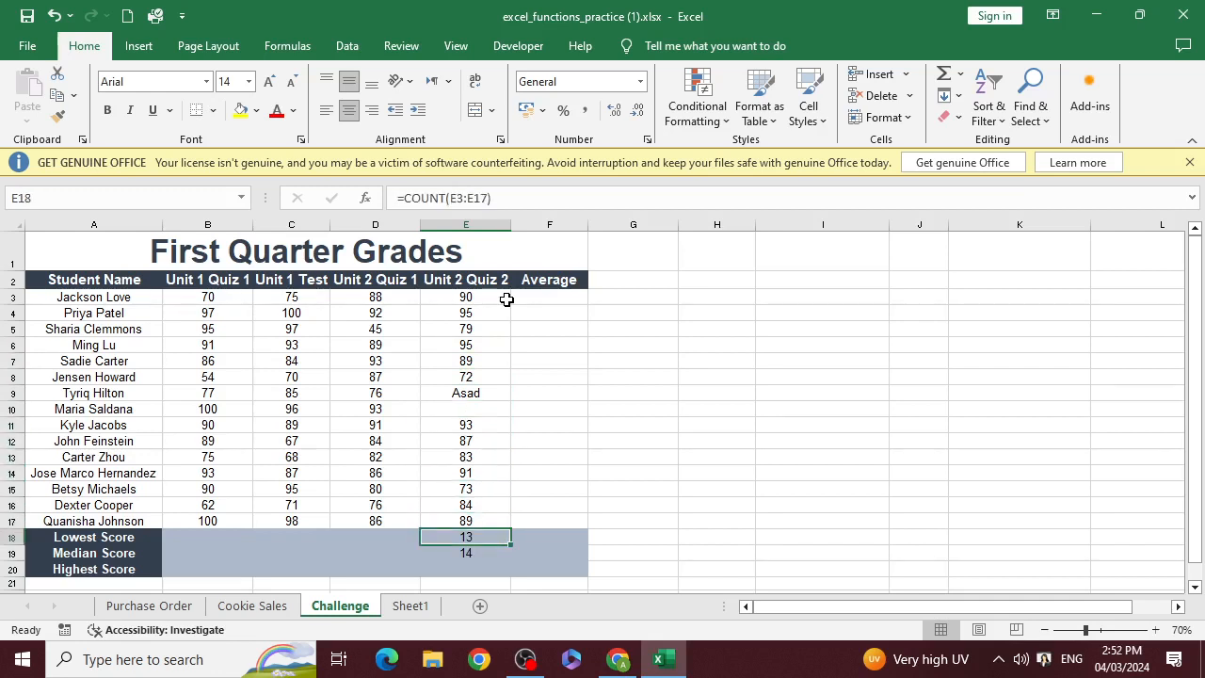
Enter =COUNTBLANK(E3:E19) in cell E20 of the Highest Score row to count the empty Unit 2 Quiz 2 cells
key("Down")
key("Down")
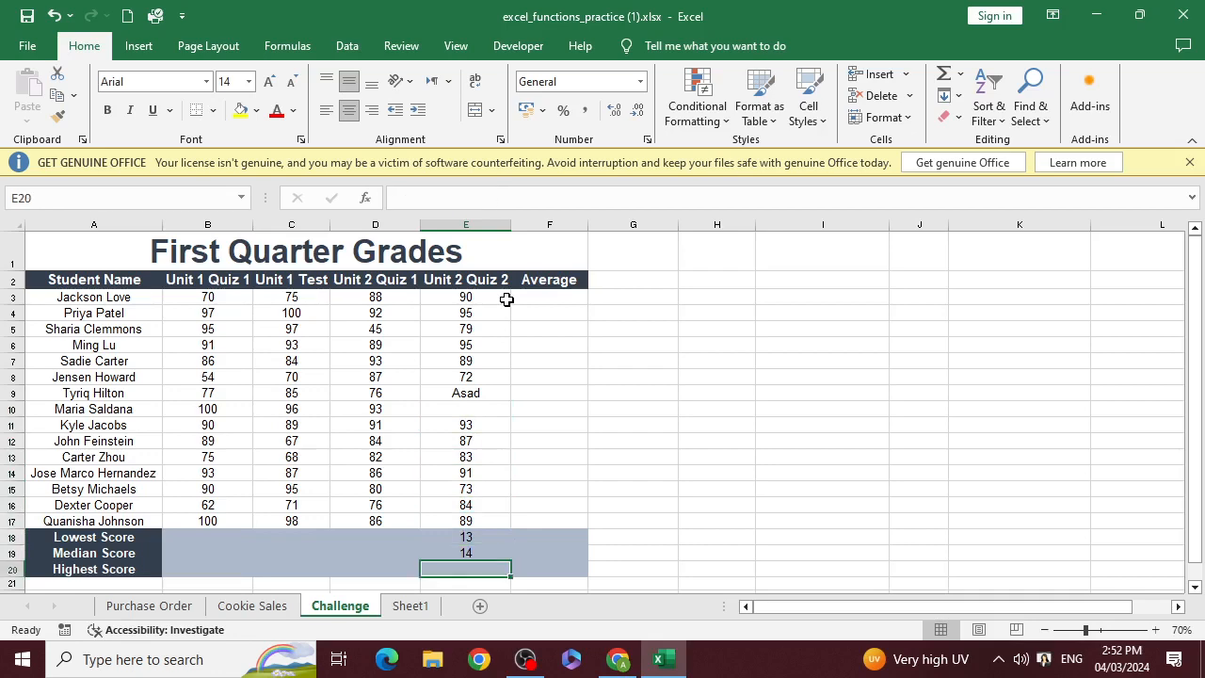
type("=cou")
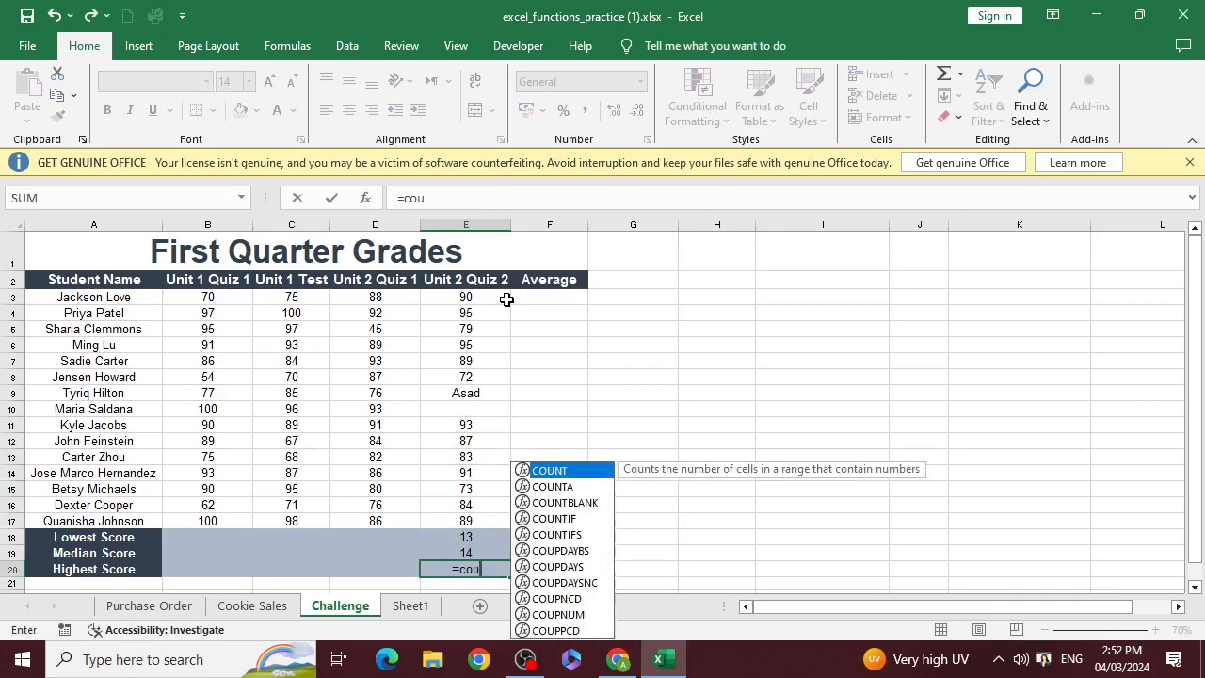
type("ntbla")
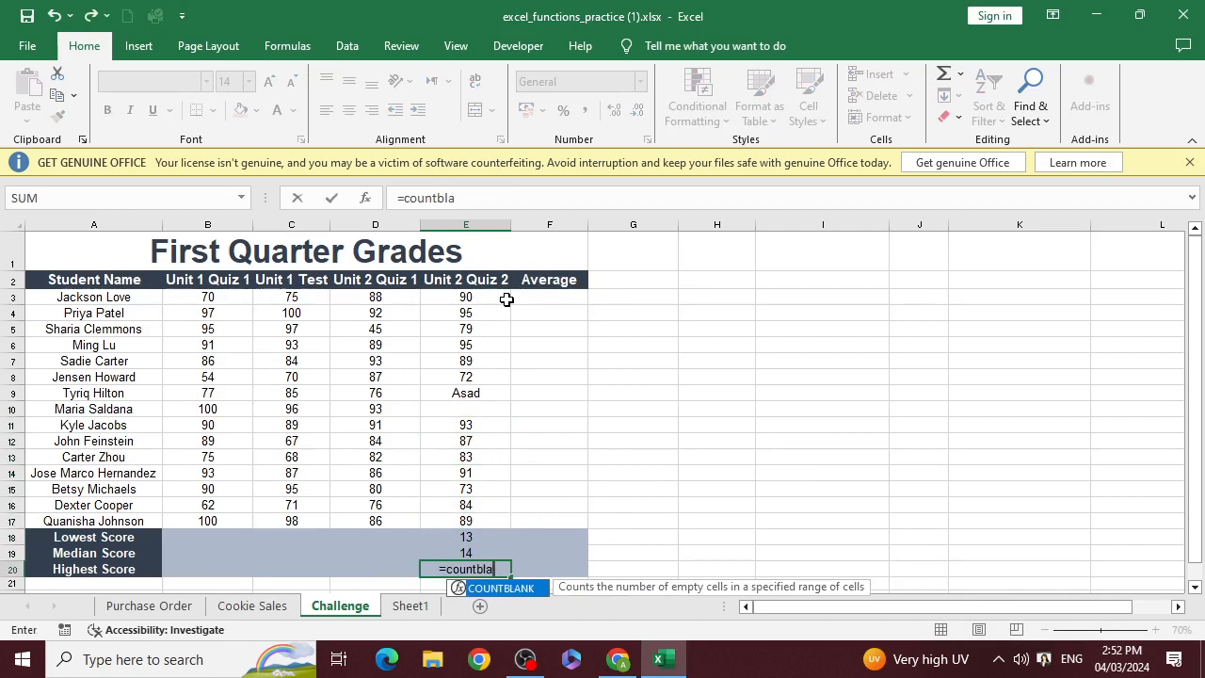
type("nk(")
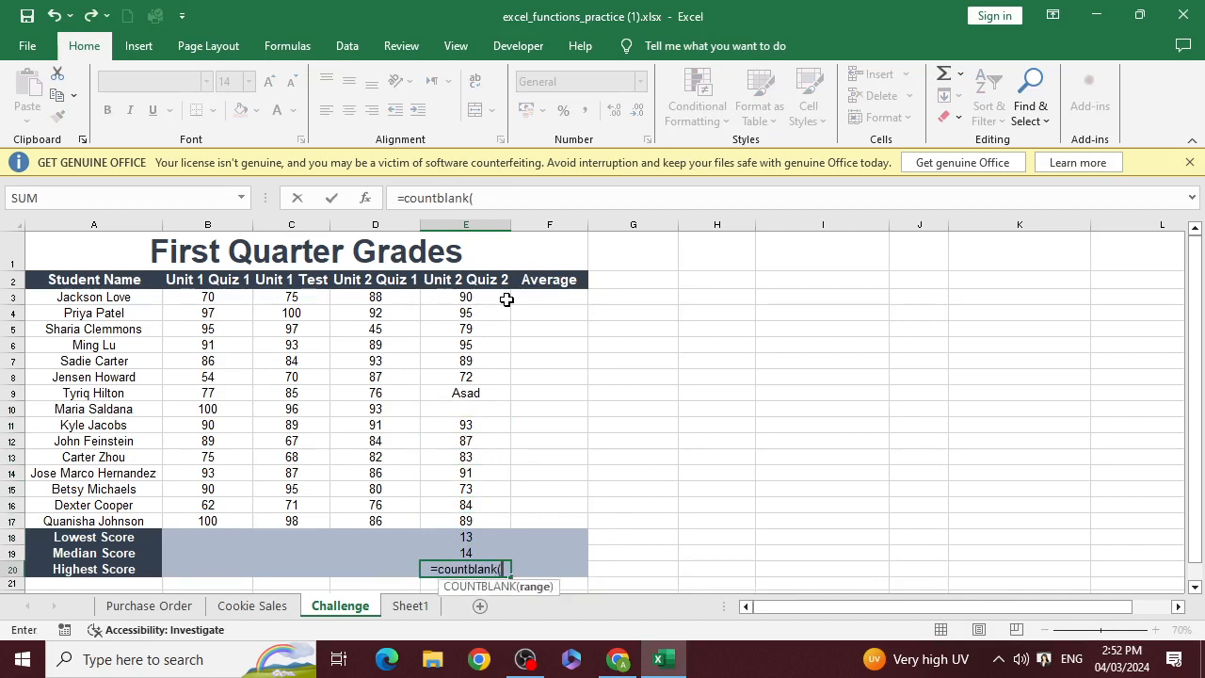
key("Up")
key("shift+Up")
key("shift+Up")
key("shift+Up")
key("shift+Up")
key("shift+Up")
key("shift+Up")
key("shift+Up")
key("shift+Up")
key("shift+Up")
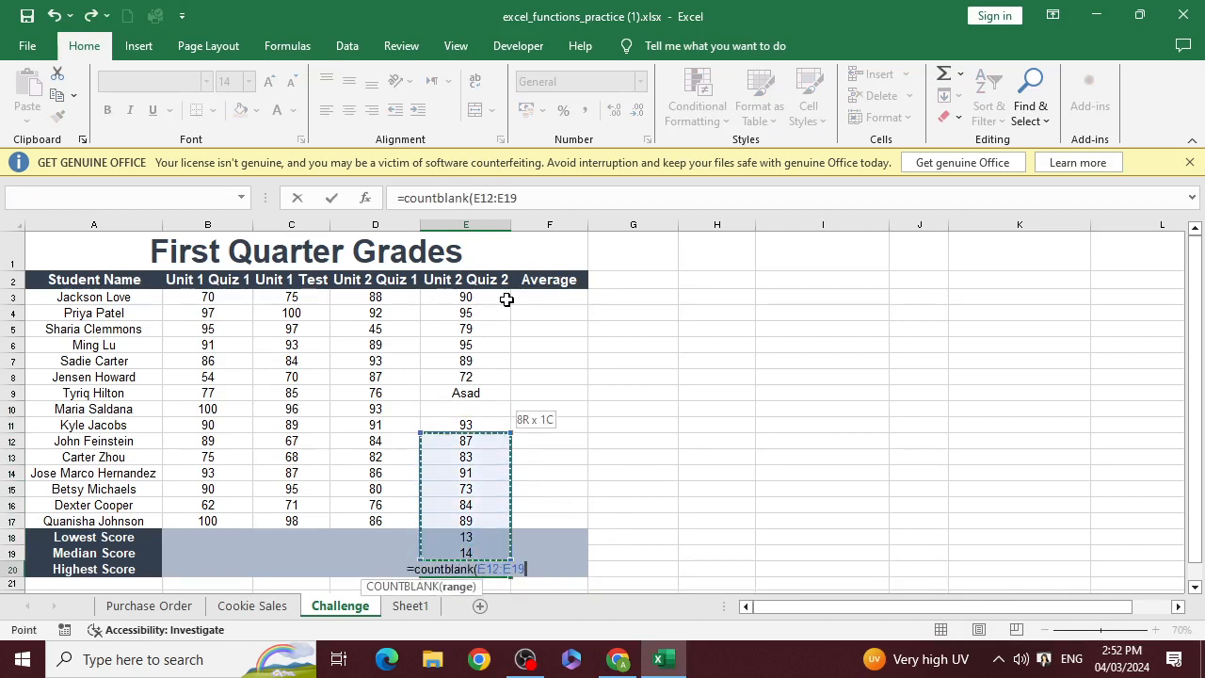
key("shift+Up")
key("shift+Up")
key("shift+Up")
key("shift+Up")
key("shift+Up")
key("shift+Up")
key("shift+Up")
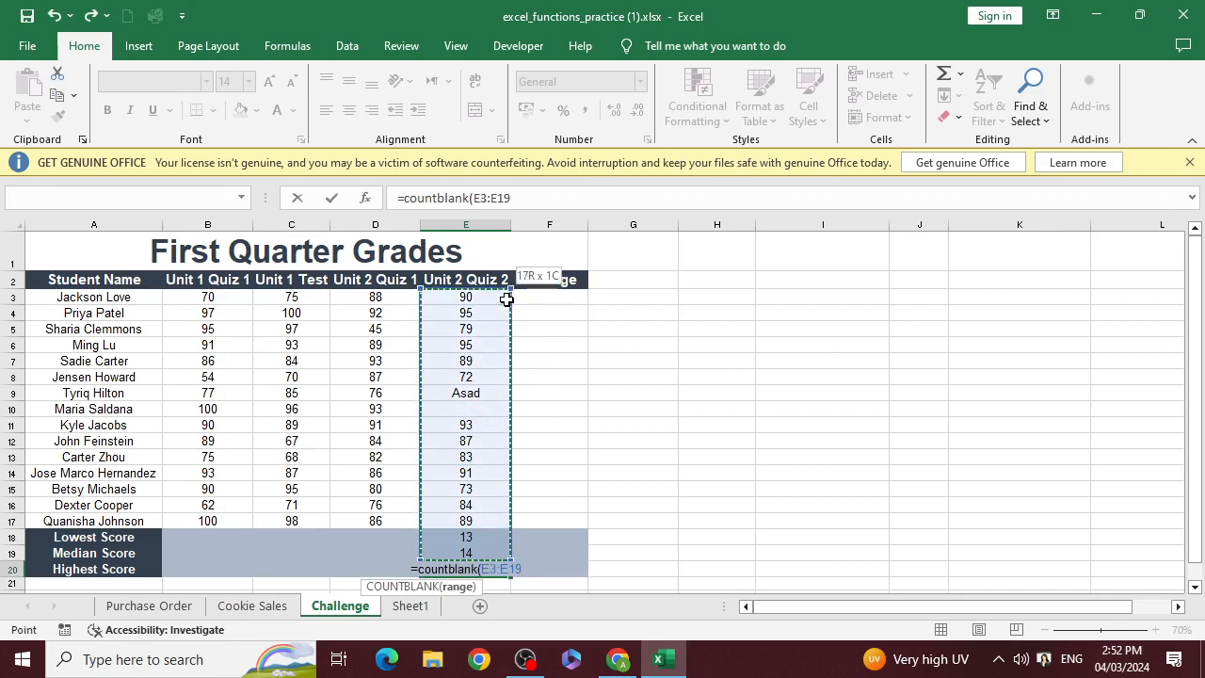
type(")")
key("Return")
key("Up")
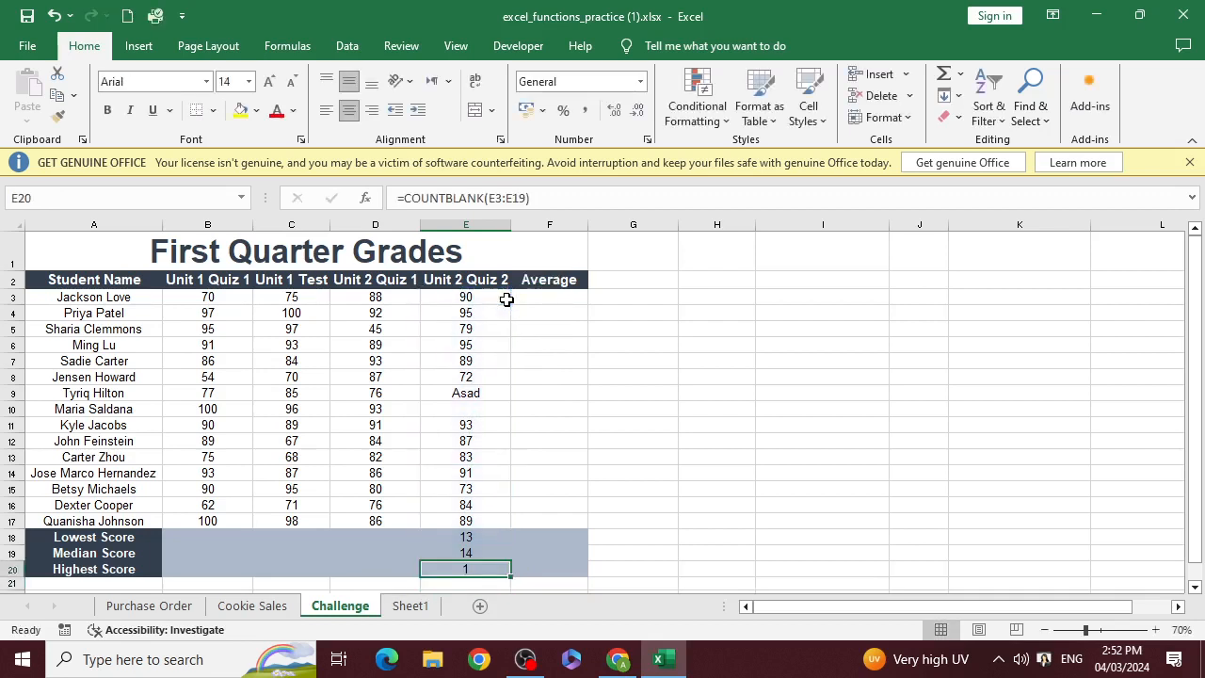
Clear the Unit 2 Quiz 2 scores in cells E8 and E6 and review the count formulas below the column
key("Up")
key("Up")
key("Up")
key("Up")
key("Up")
key("Up")
key("Up")
key("Up")
key("Up")
key("Up")
key("Up")
key("Up")
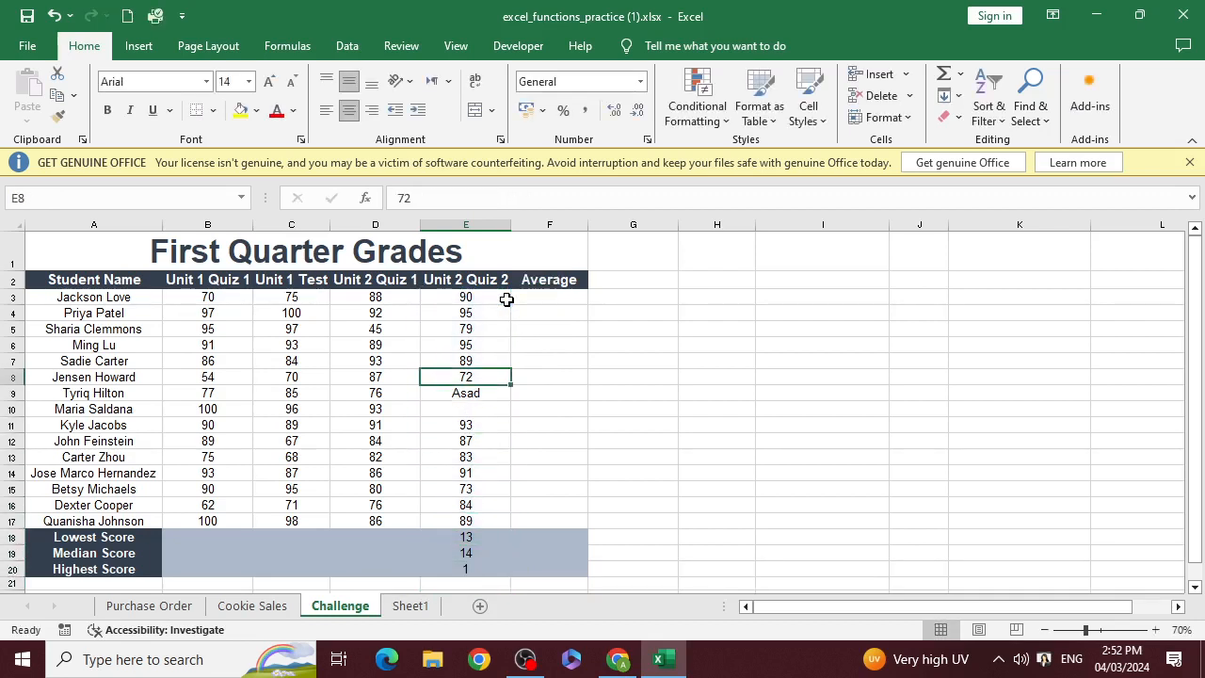
key("Delete")
key("Up")
key("Up")
key("Delete")
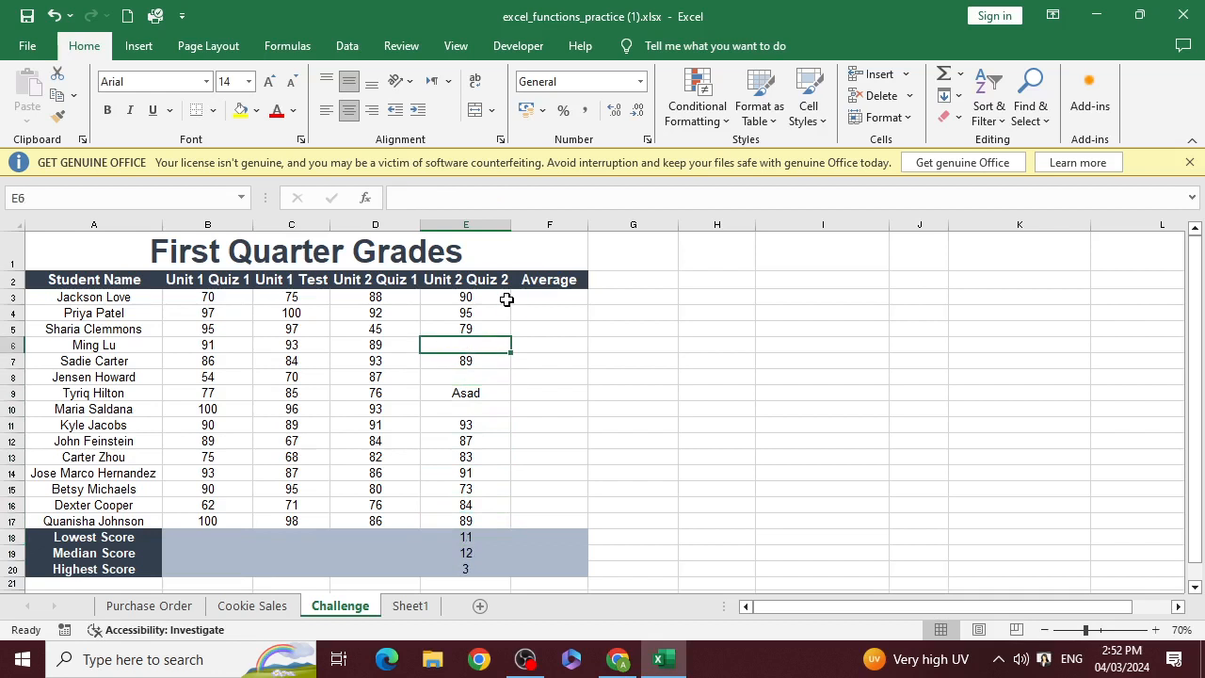
key("Down")
key("Down")
key("Down")
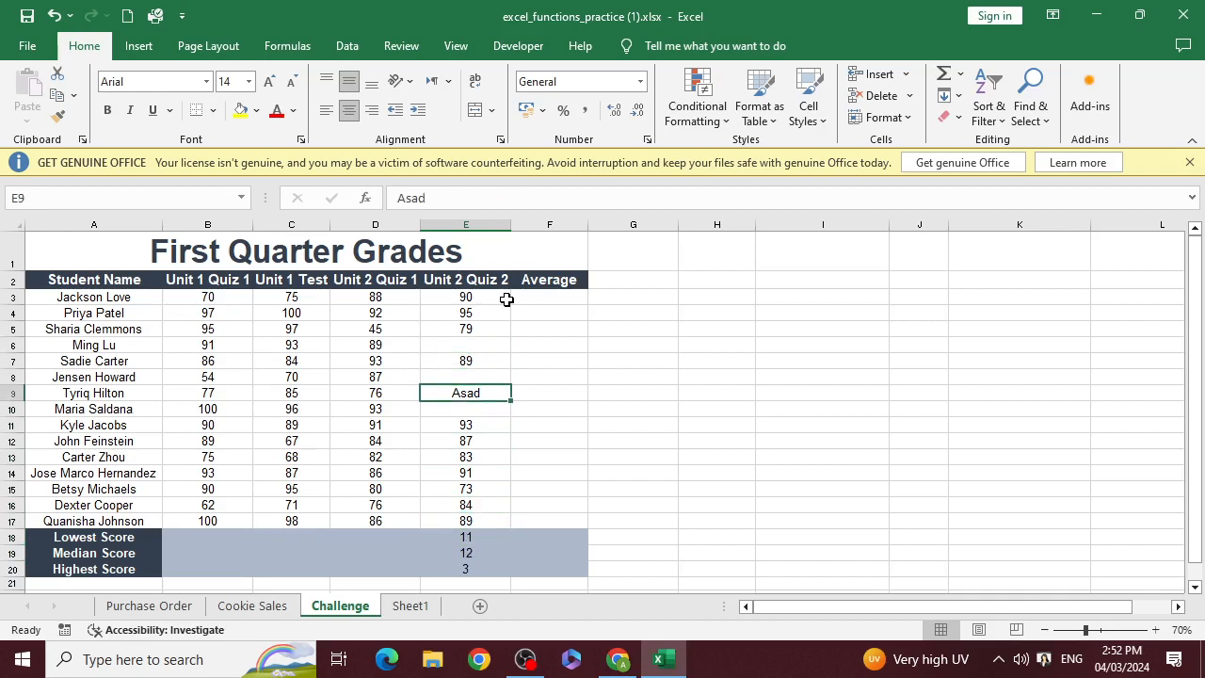
key("Down")
key("Down")
key("Down")
key("Down")
key("Down")
key("Down")
key("Down")
key("Down")
key("Down")
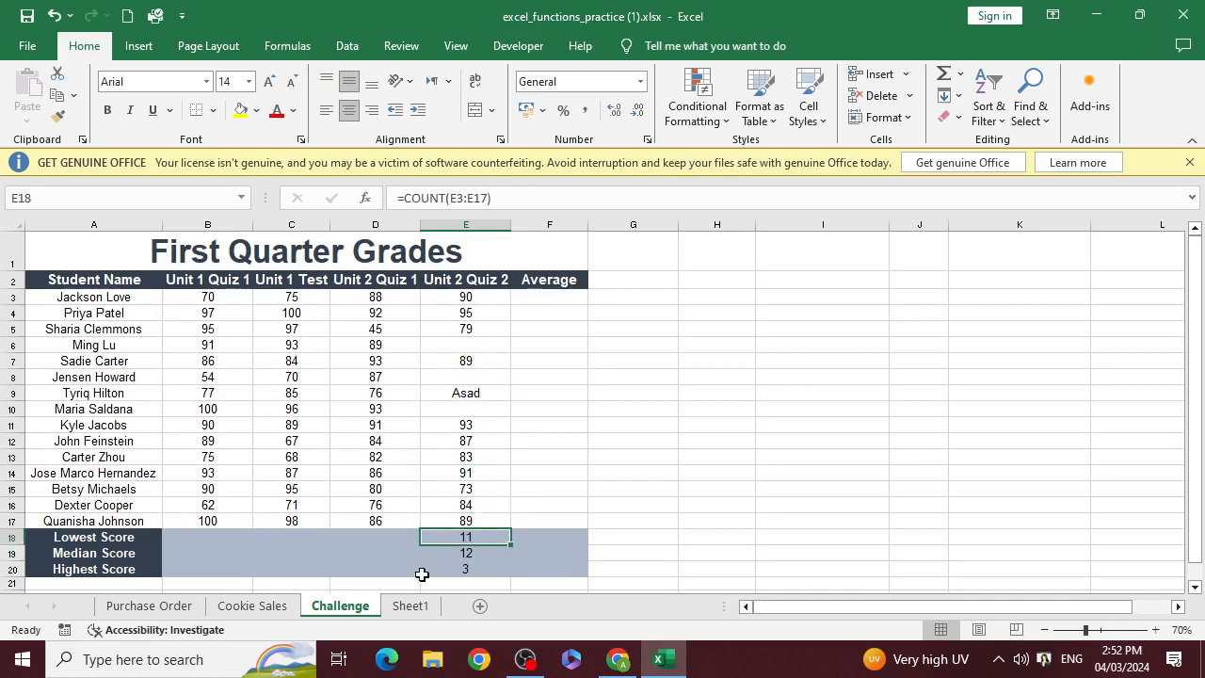
Check the Countblank and Upper entries in the function list on Sheet1 and return to the Challenge sheet
left_click(414, 606)
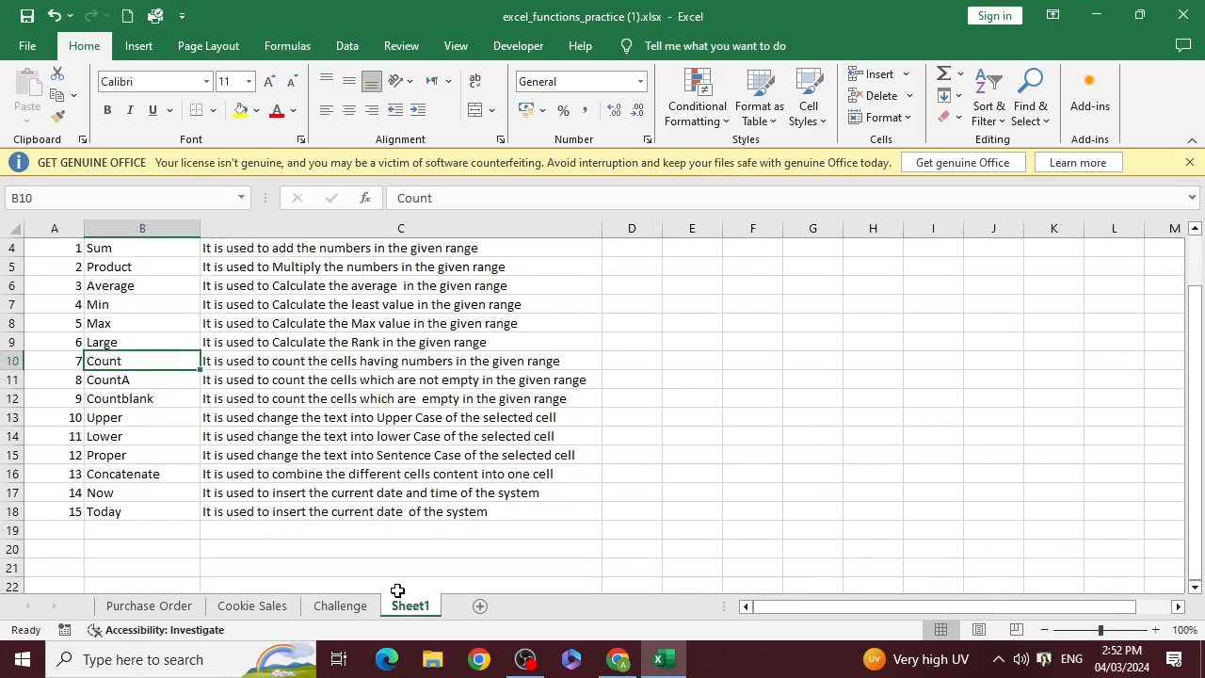
left_click(120, 399)
left_click(122, 420)
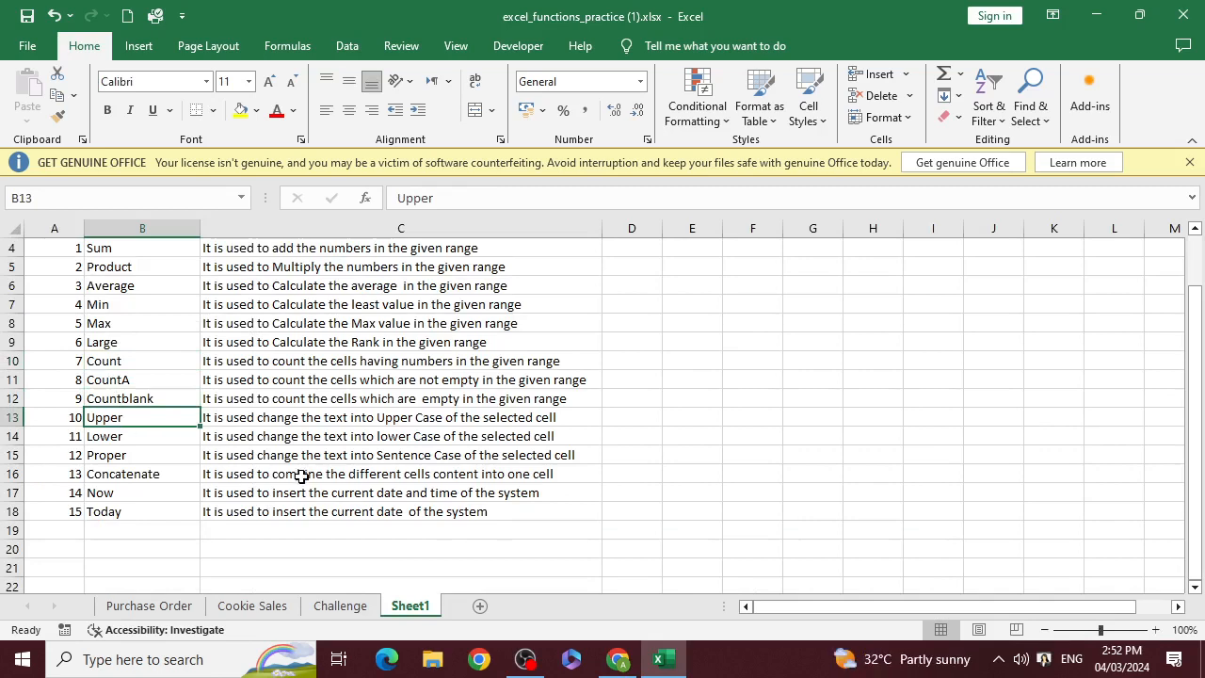
key("alt+Tab")
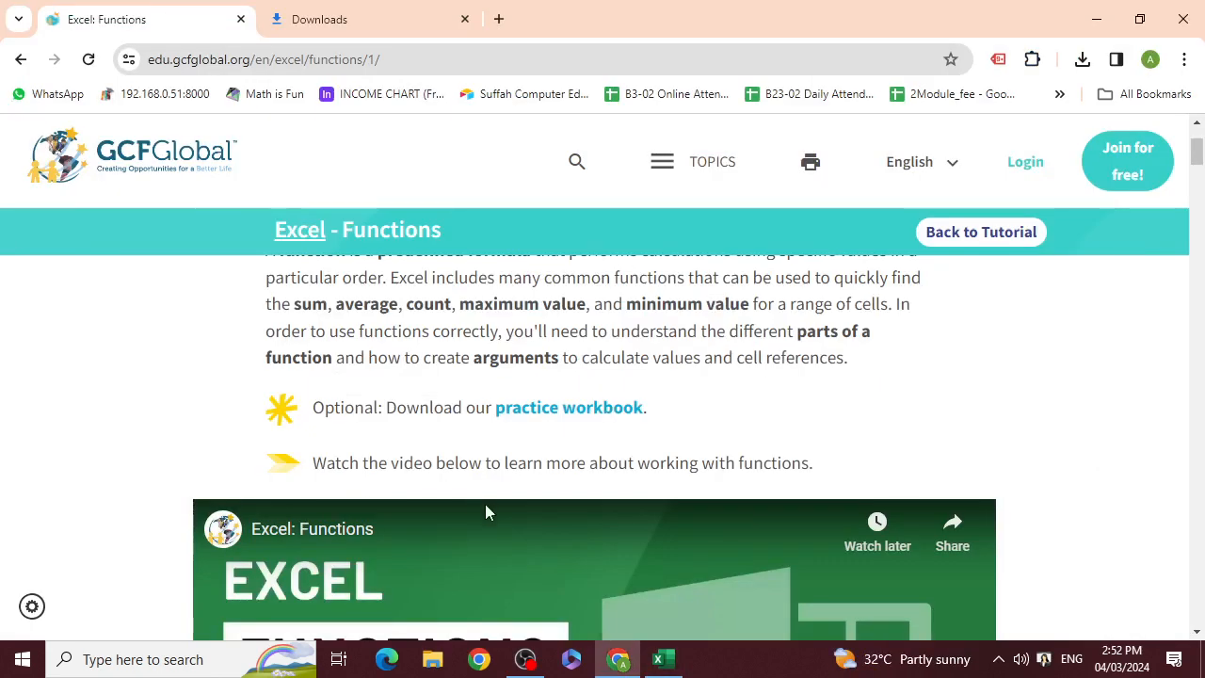
key("alt+Tab")
left_click(346, 607)
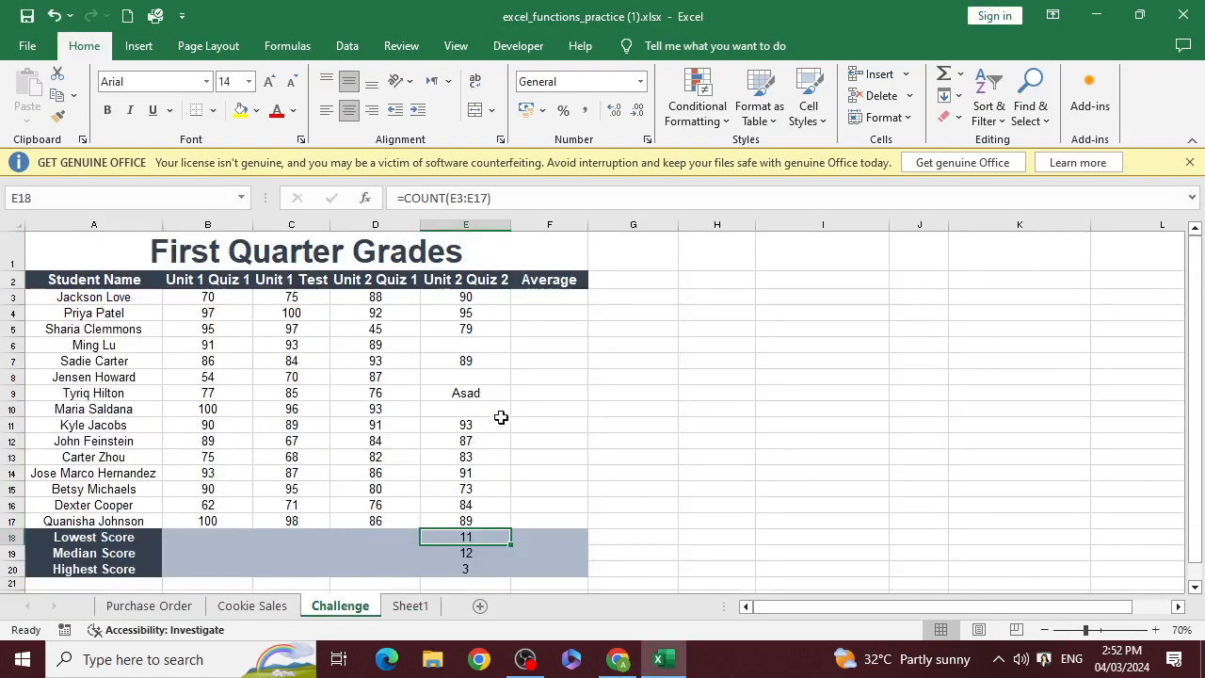
Enter =UPPER(A3) in cell G3 to convert the first student's name to upper case, and widen column G to fit it
left_click(130, 303)
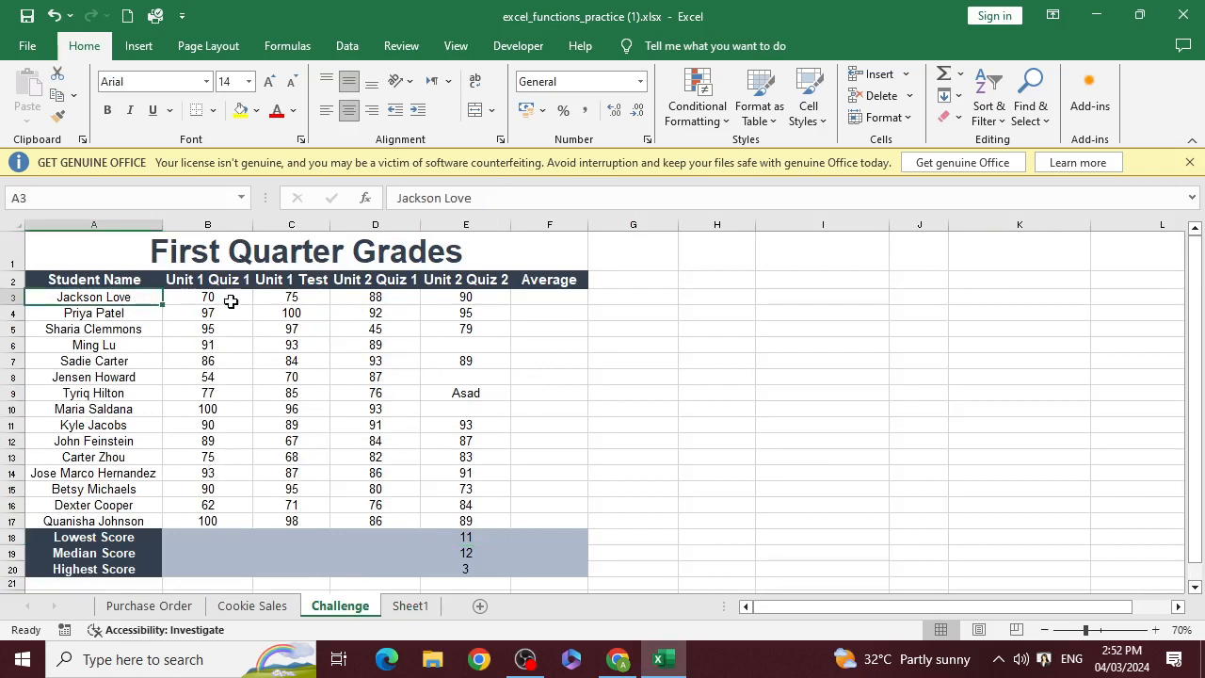
left_click(603, 299)
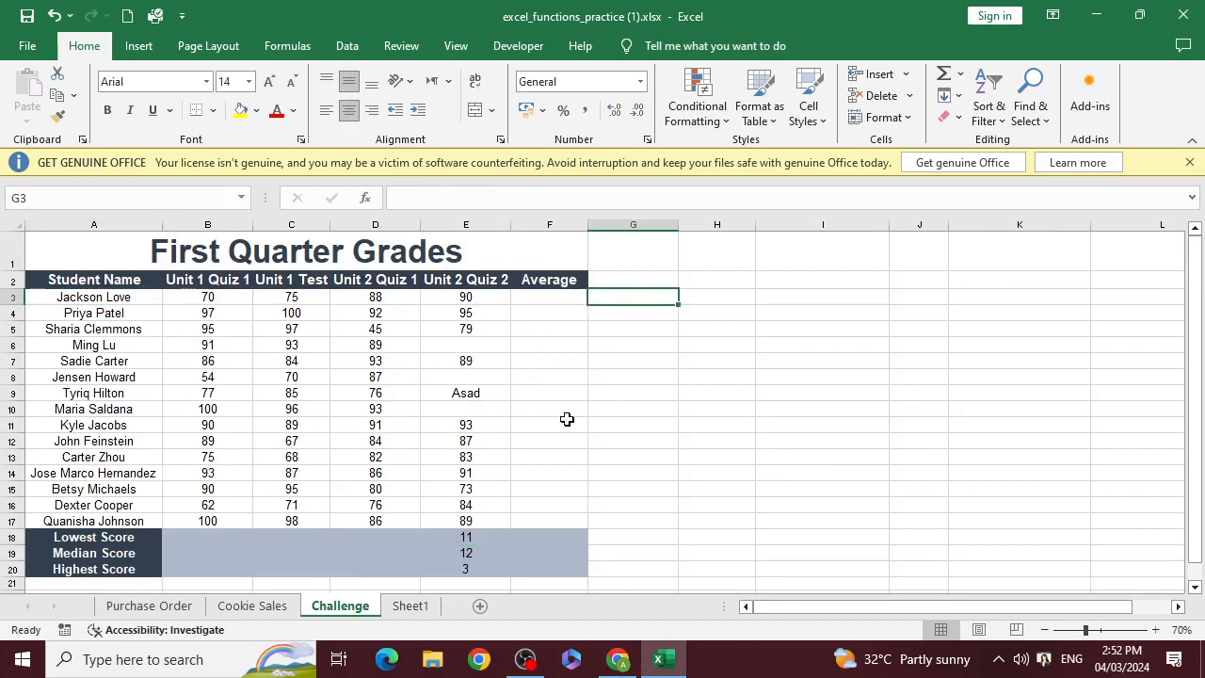
type("=")
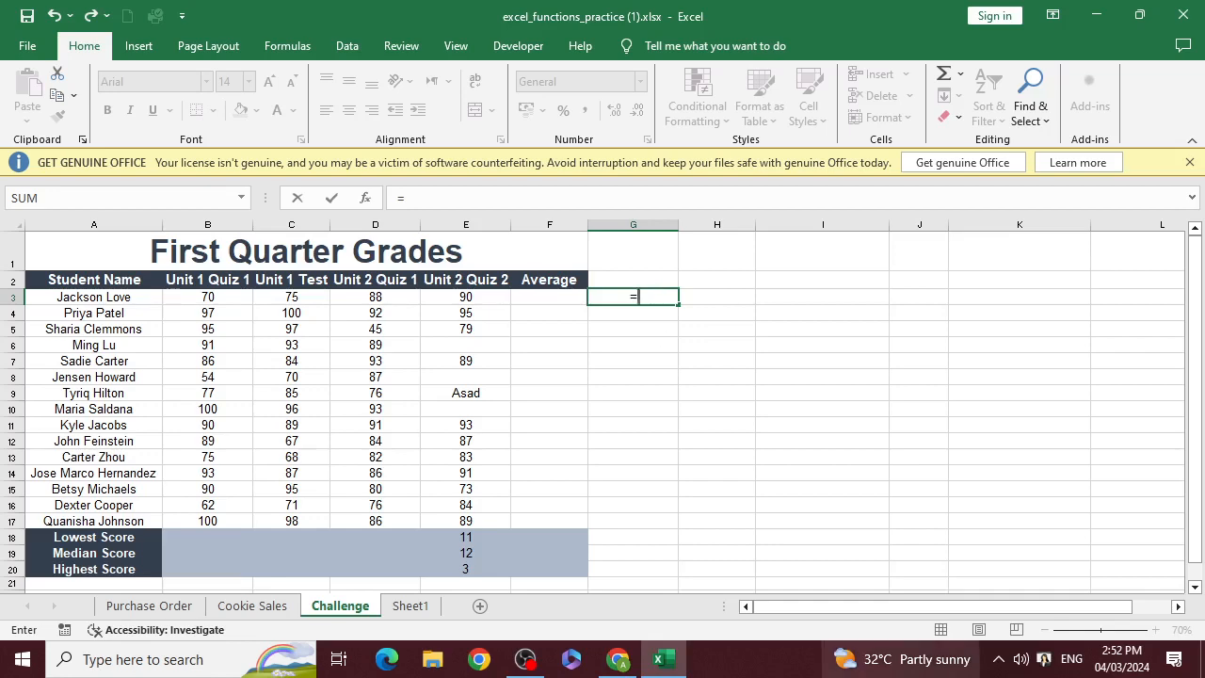
mouse_move(875, 659)
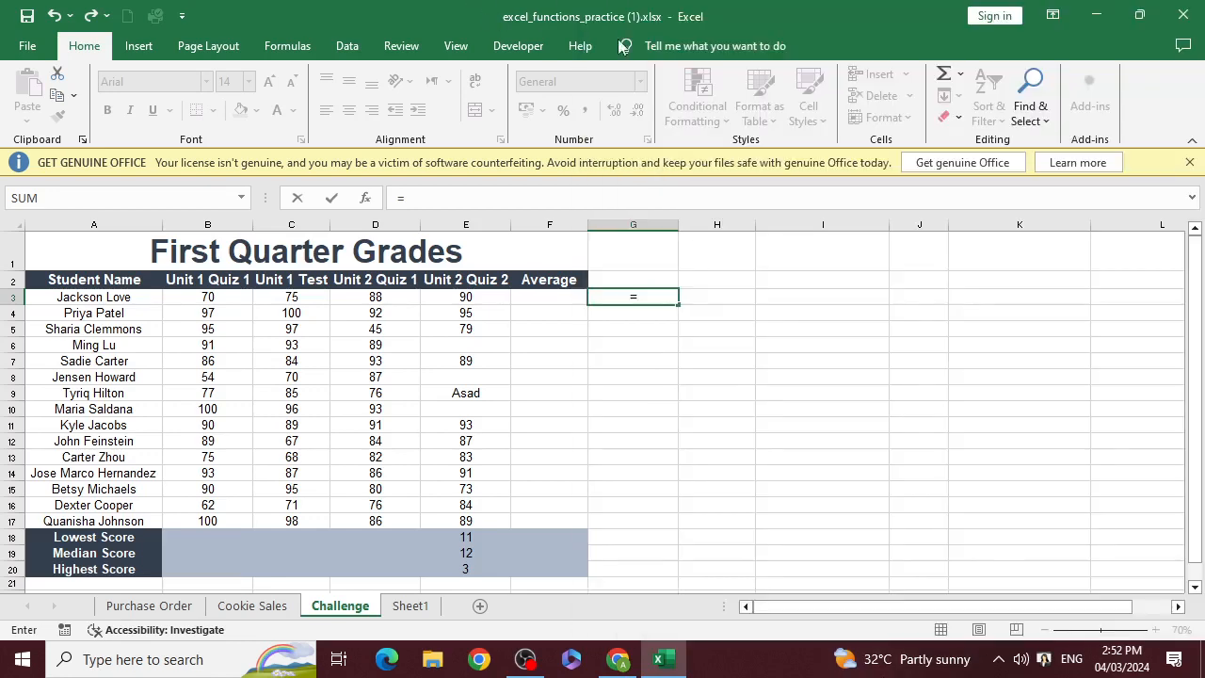
type("u")
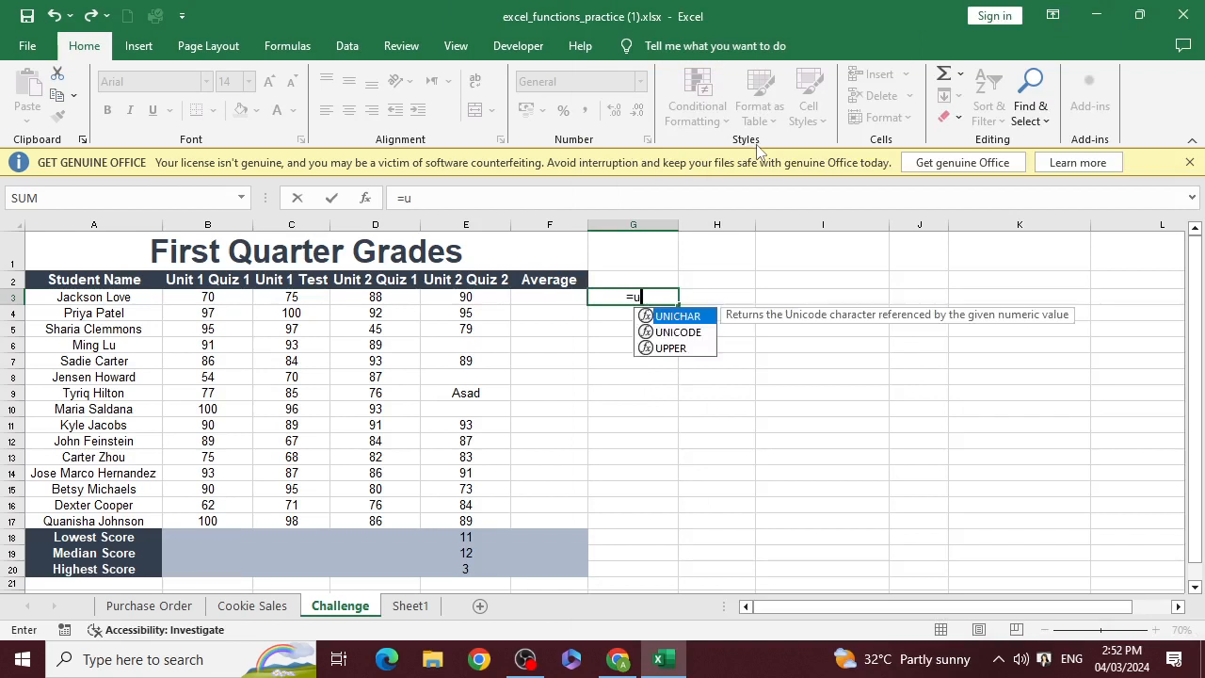
type("pper(")
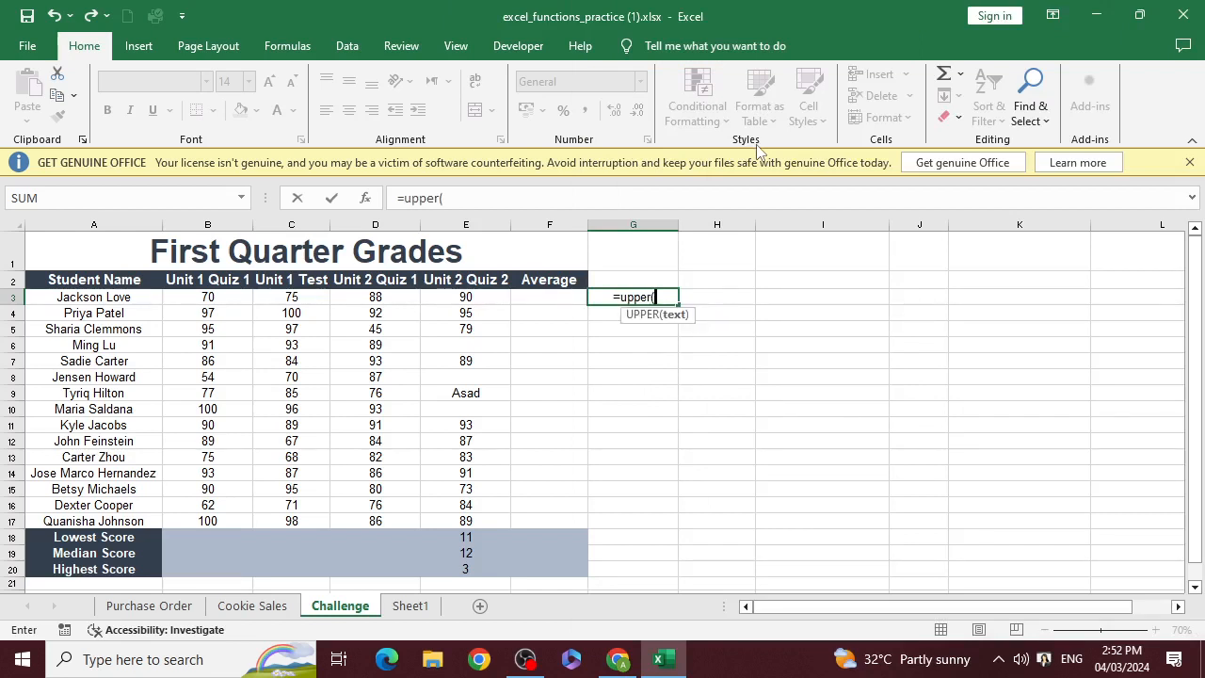
left_click(125, 298)
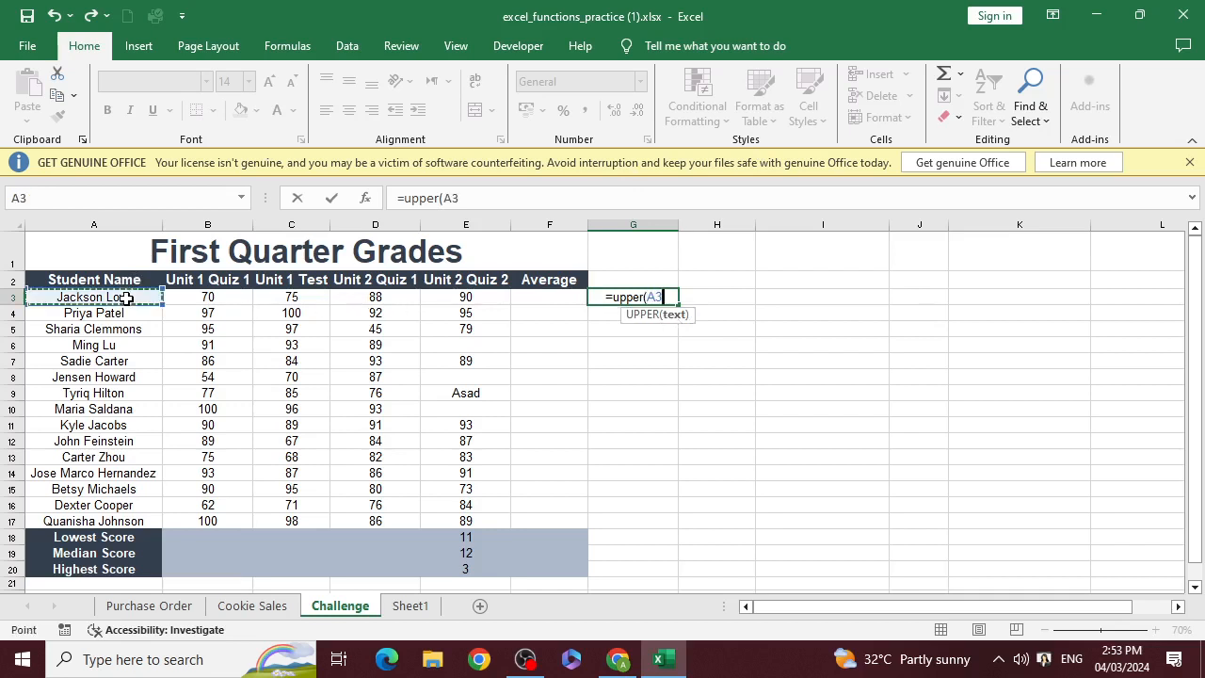
type(")")
key("Return")
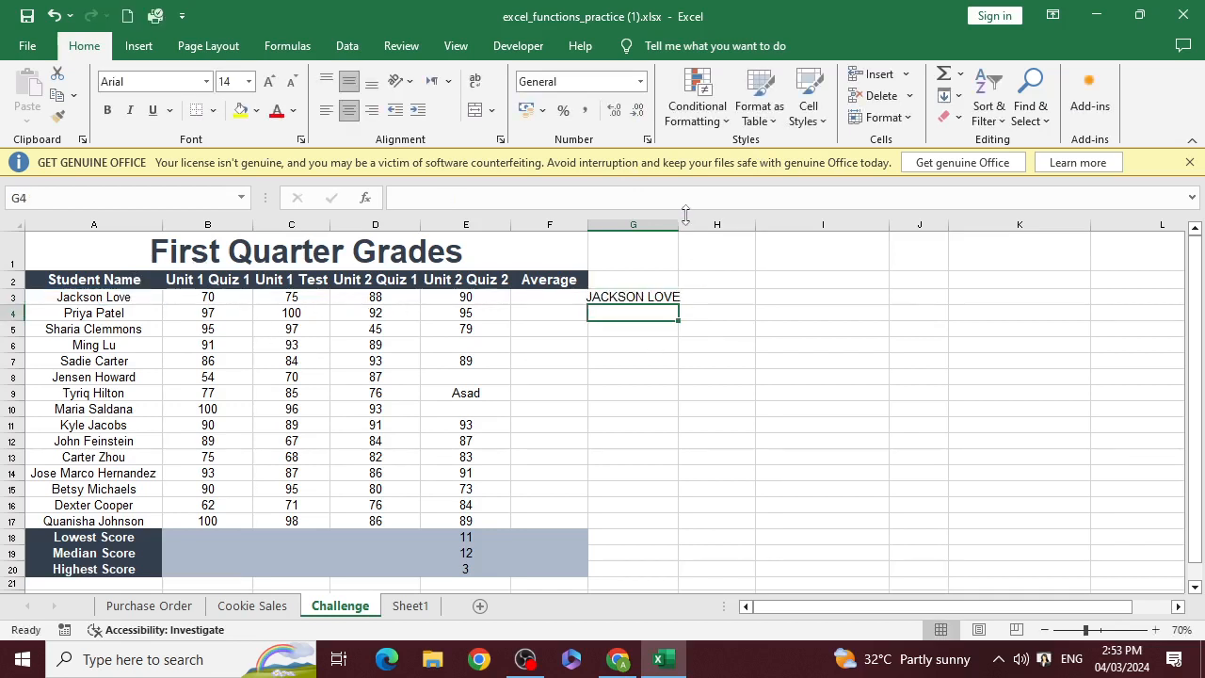
left_click_drag(679, 215, 728, 236)
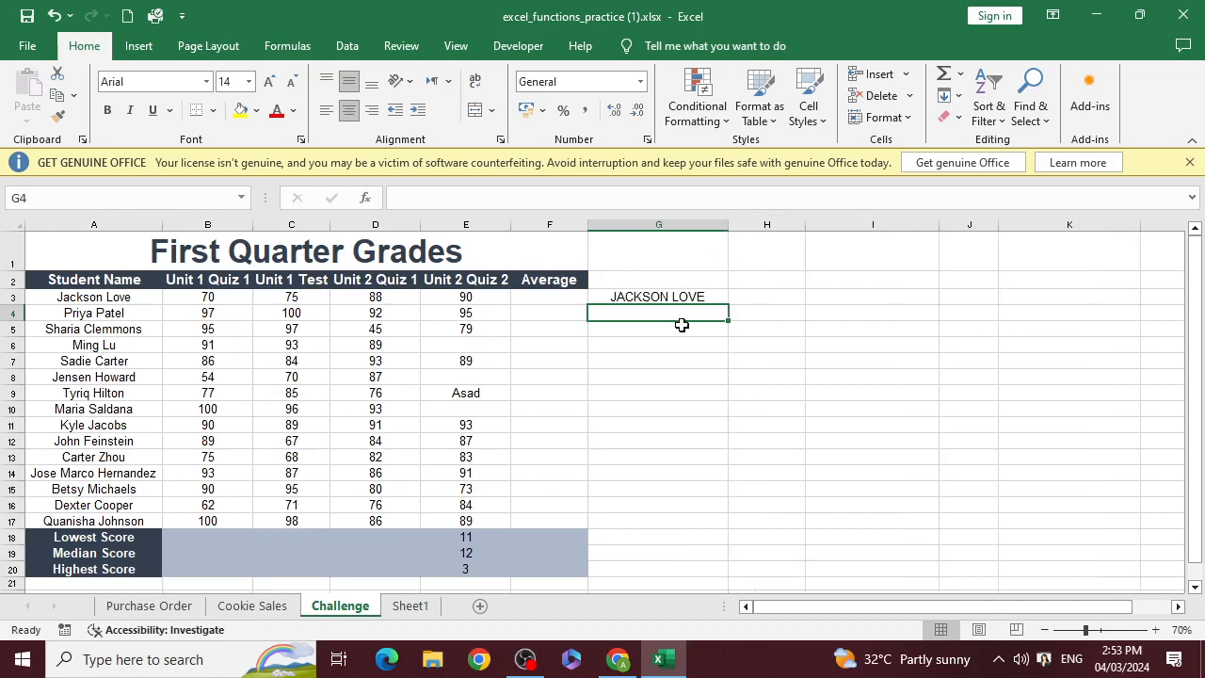
Enter =LOWER(A3) in cell G4 to convert the first student's name to lower case
type("=")
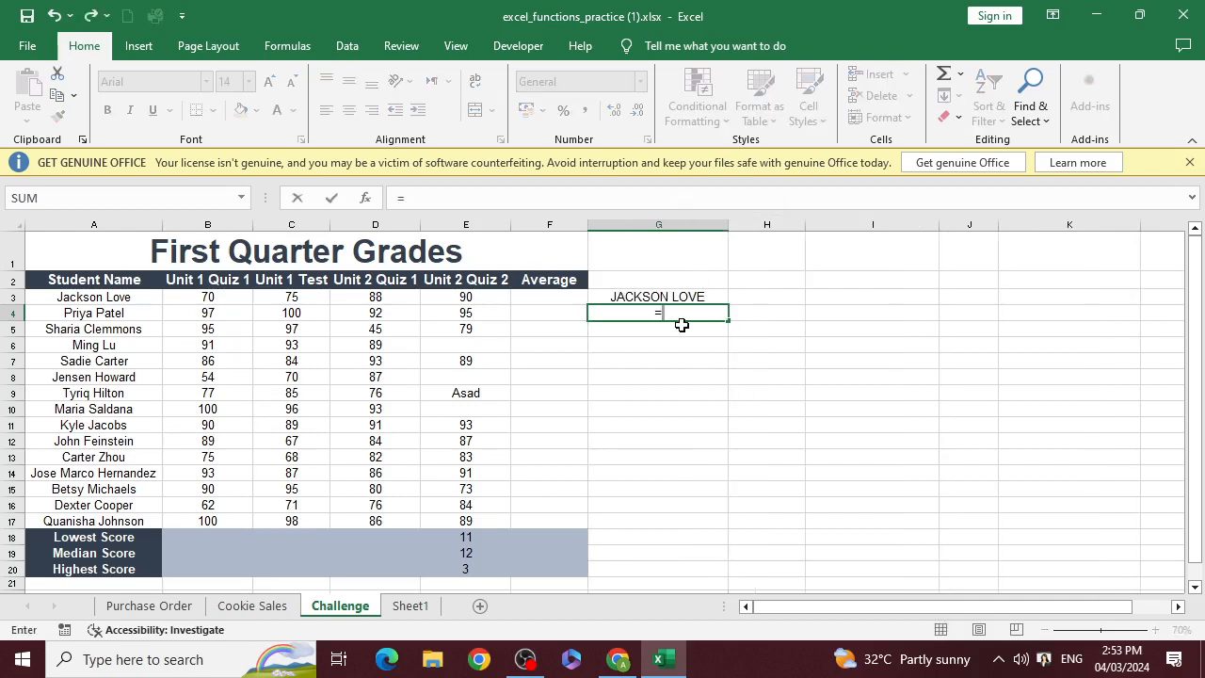
type("lower")
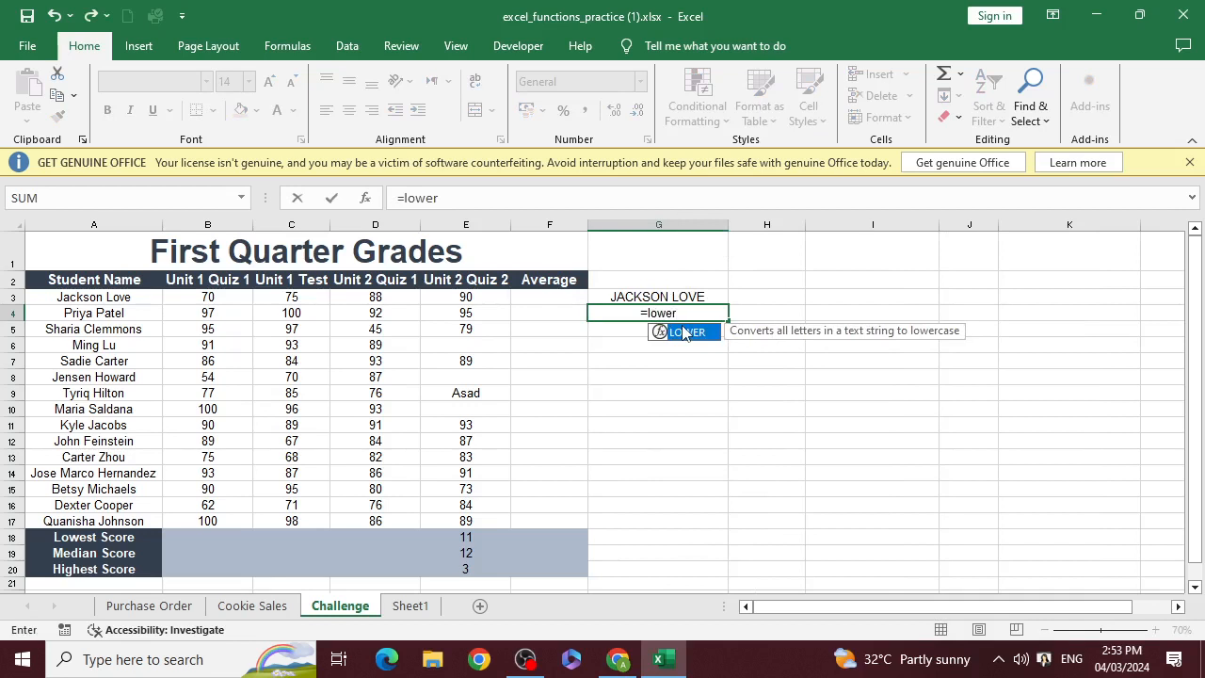
type("(")
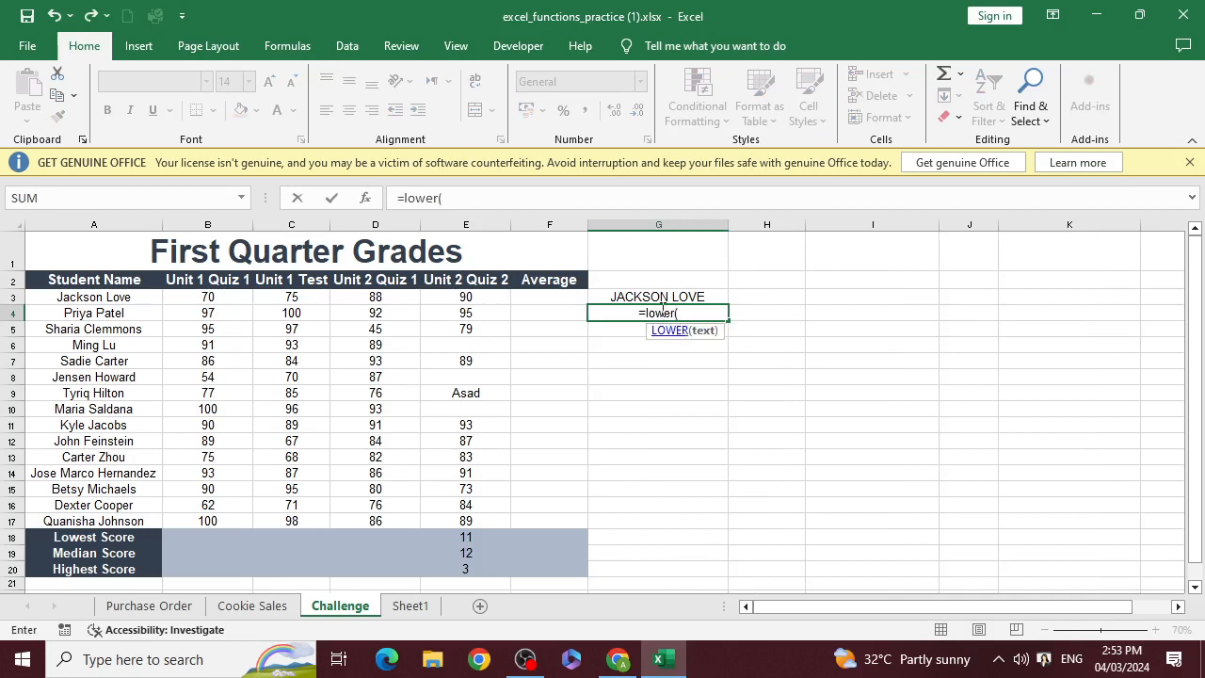
left_click(117, 300)
type(")")
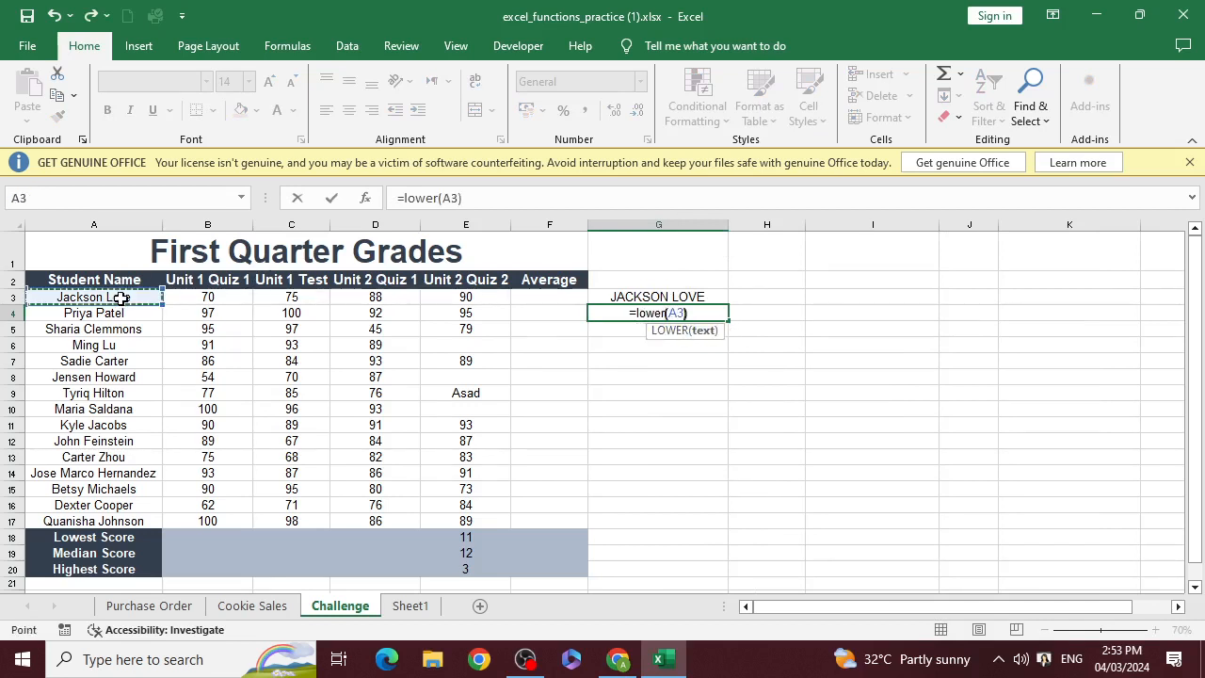
key("Return")
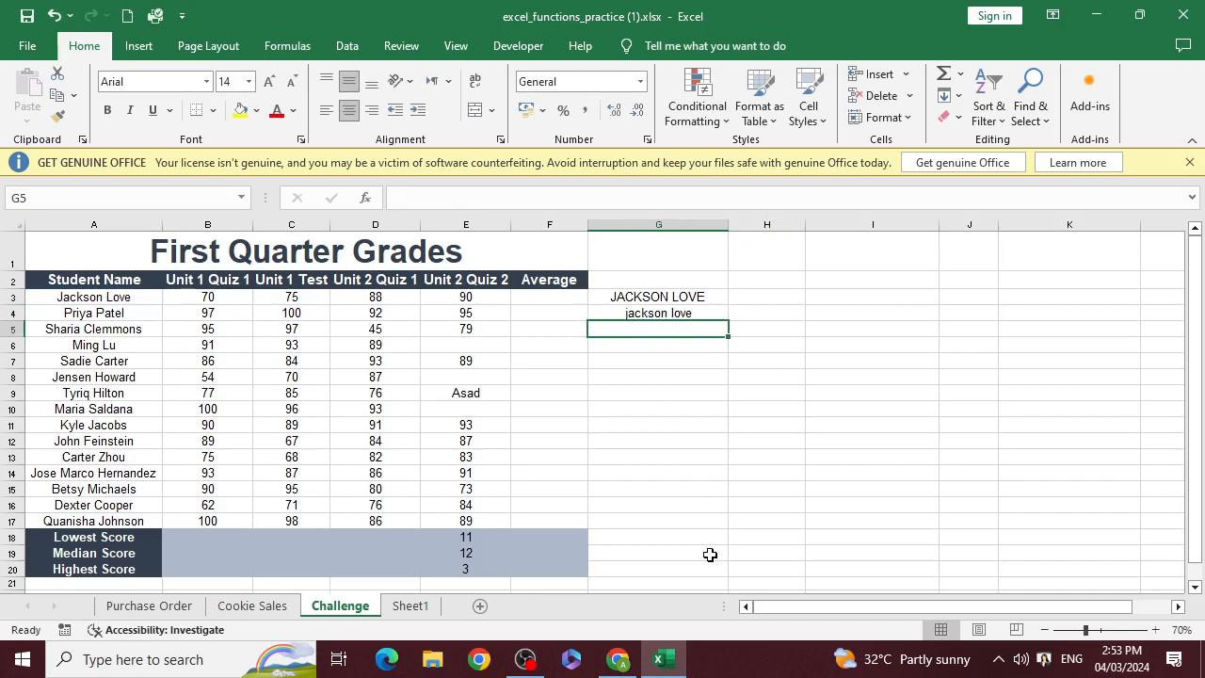
Enter =PROPER(G4) in cell G5 to capitalize the first letter of each word in the lower-case name
type("=prop")
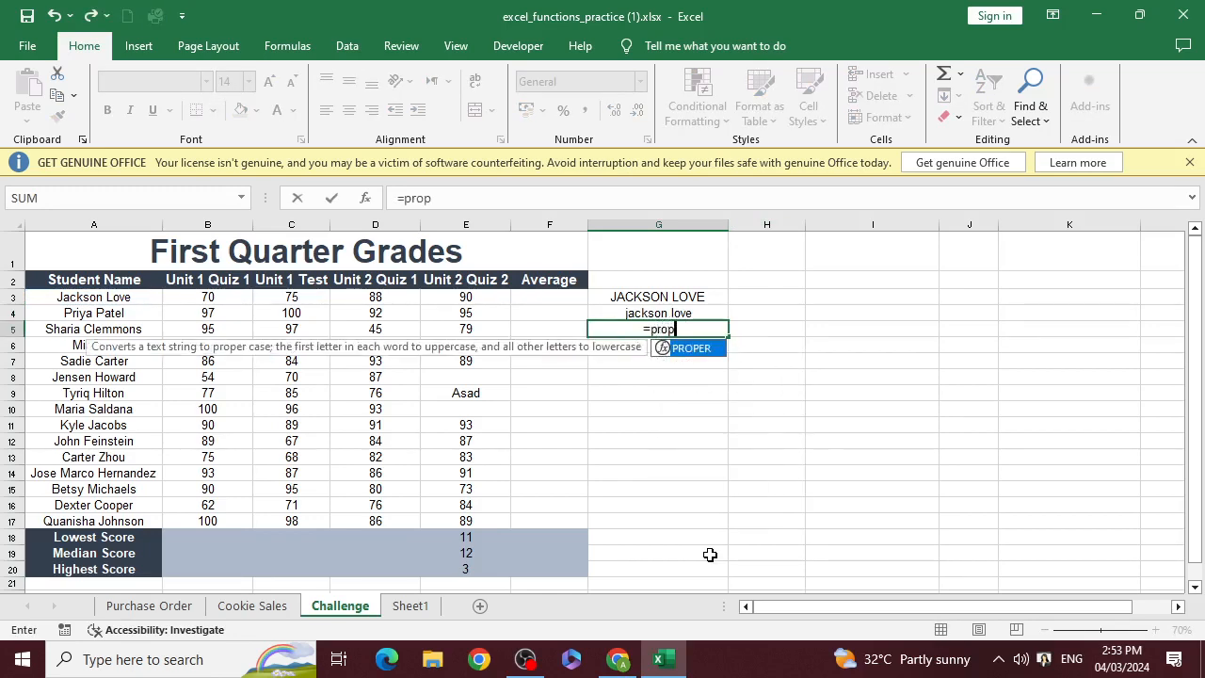
type("er(")
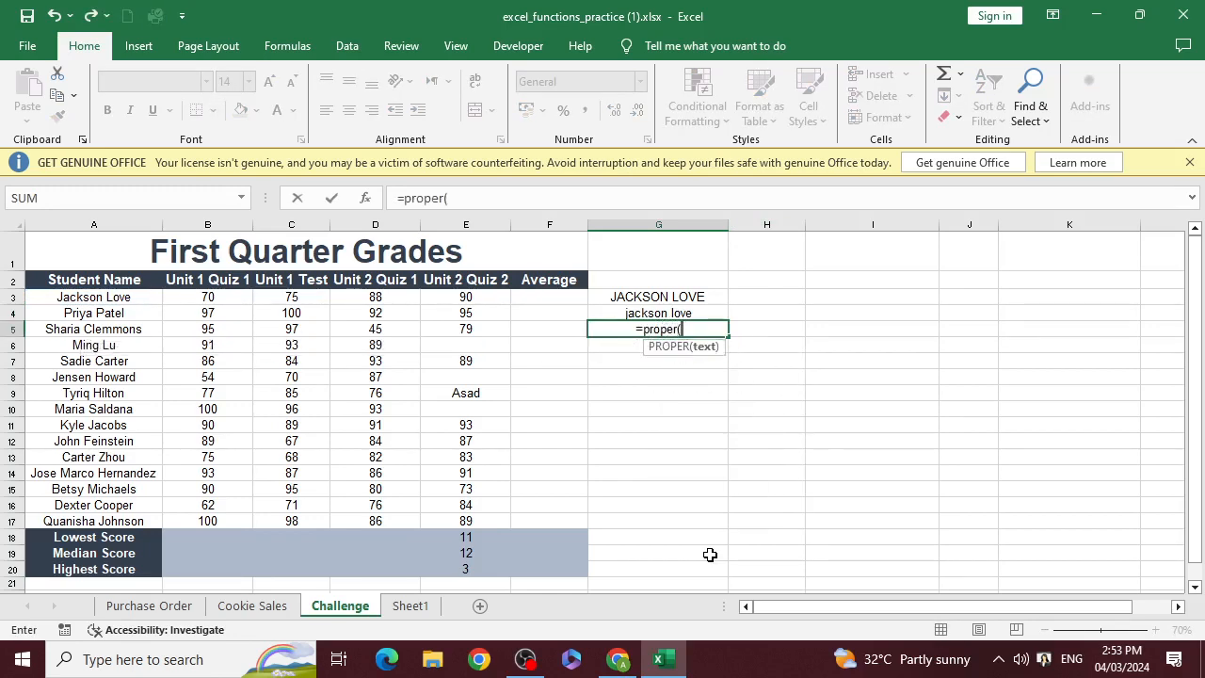
left_click(646, 313)
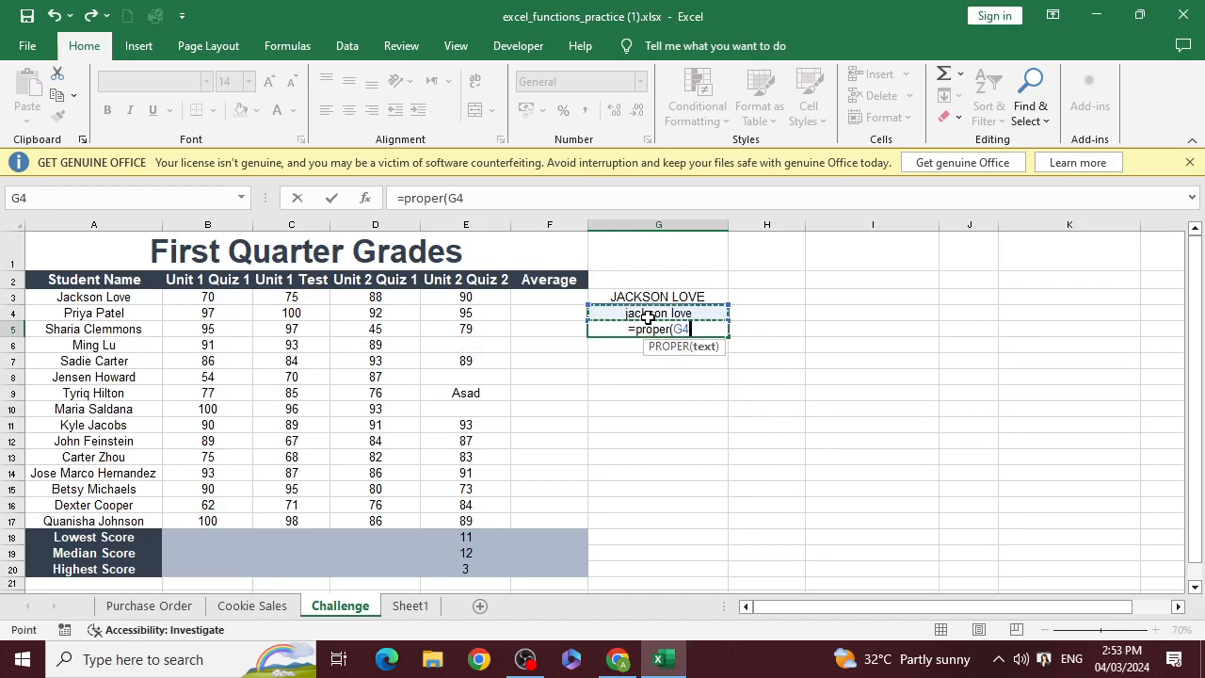
type(")")
key("Return")
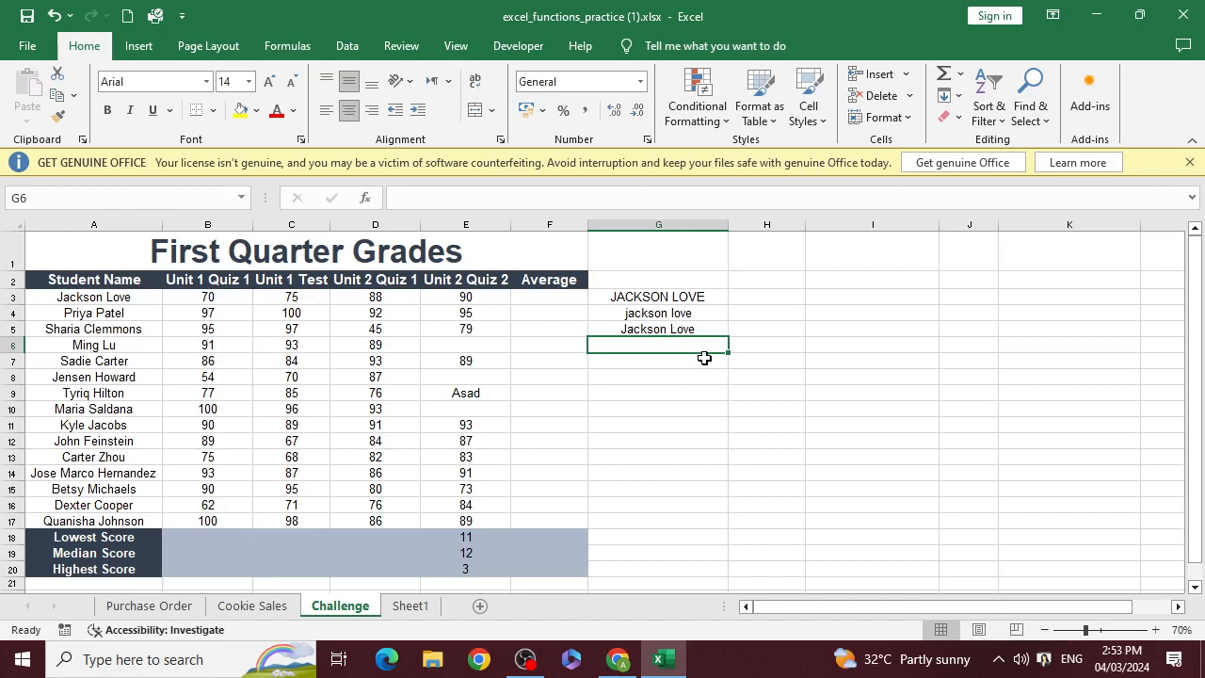
Examine the Concatenate entry and the Sum row's name and application text in the function list on Sheet1
left_click(422, 607)
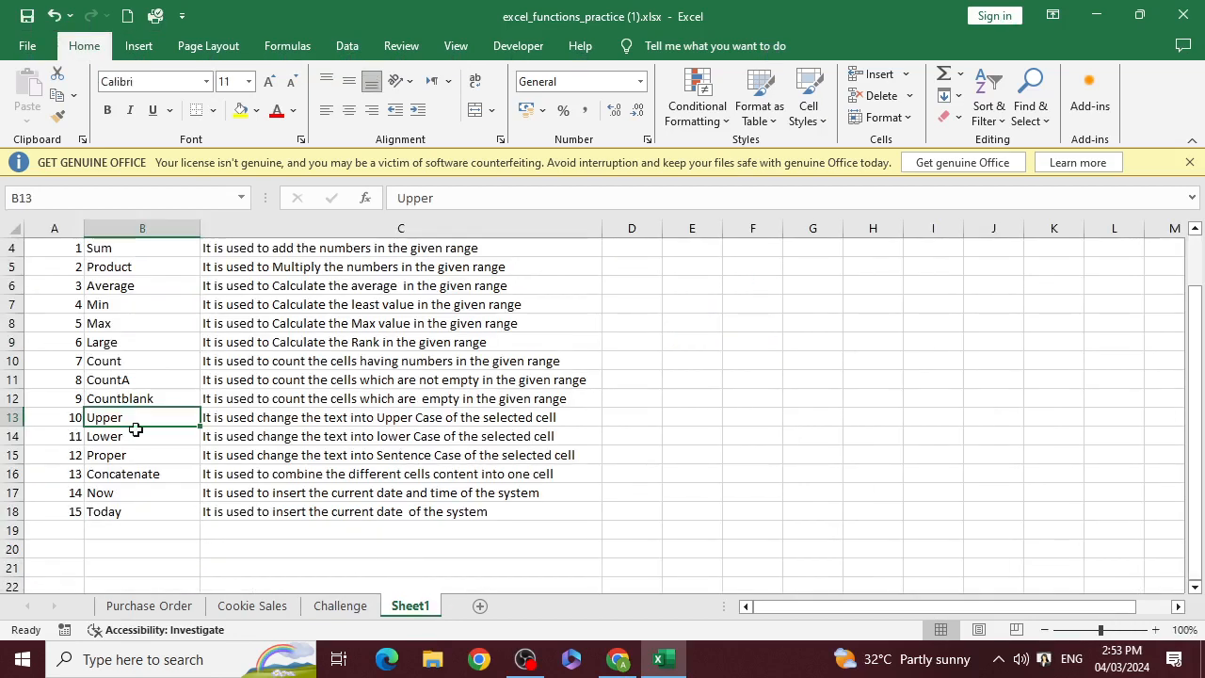
left_click(178, 476)
key("alt+Tab")
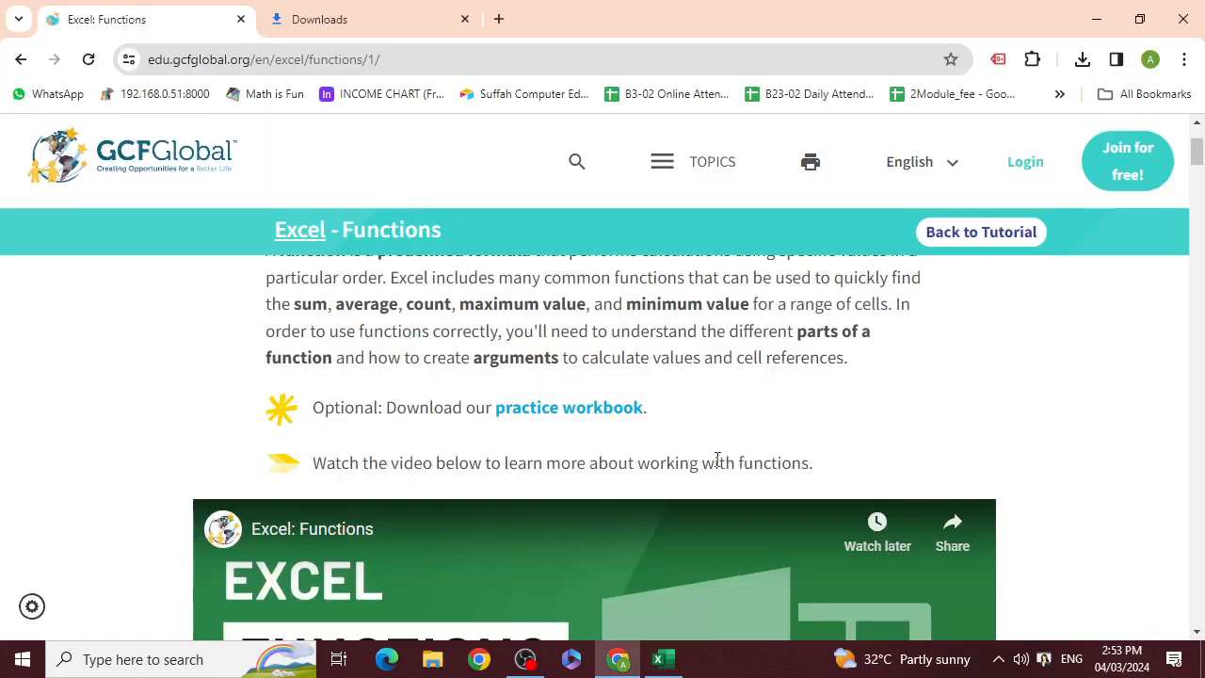
left_click(663, 659)
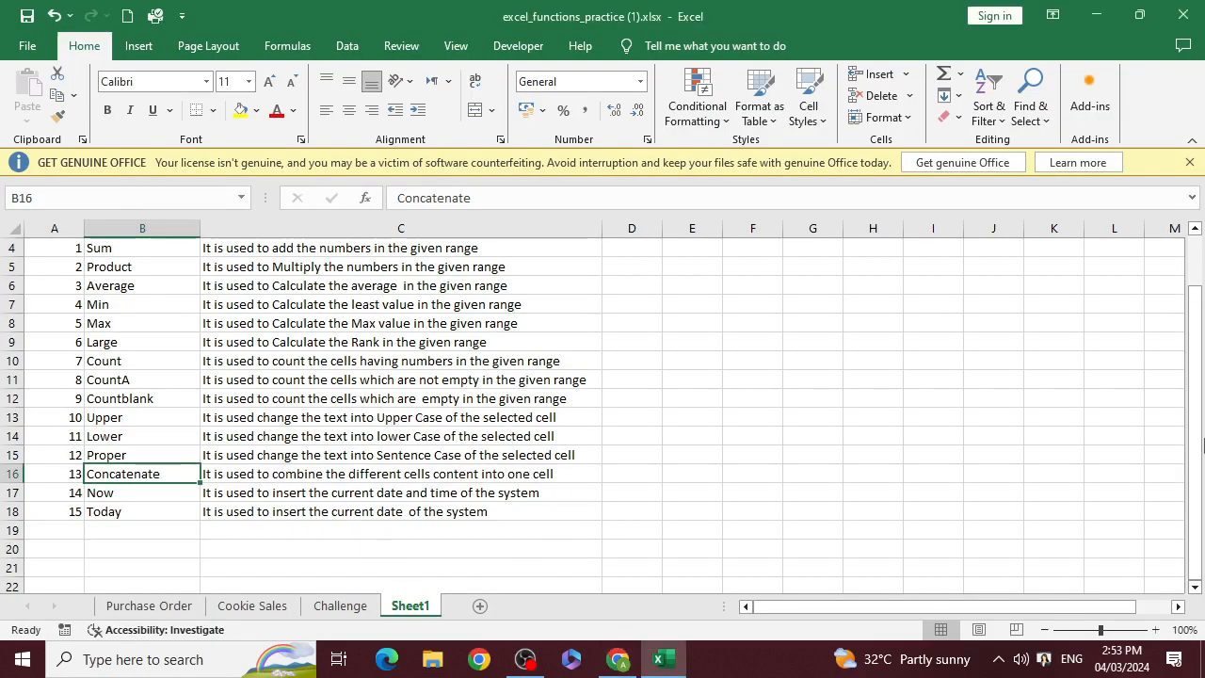
scroll(814, 409, "up", 1)
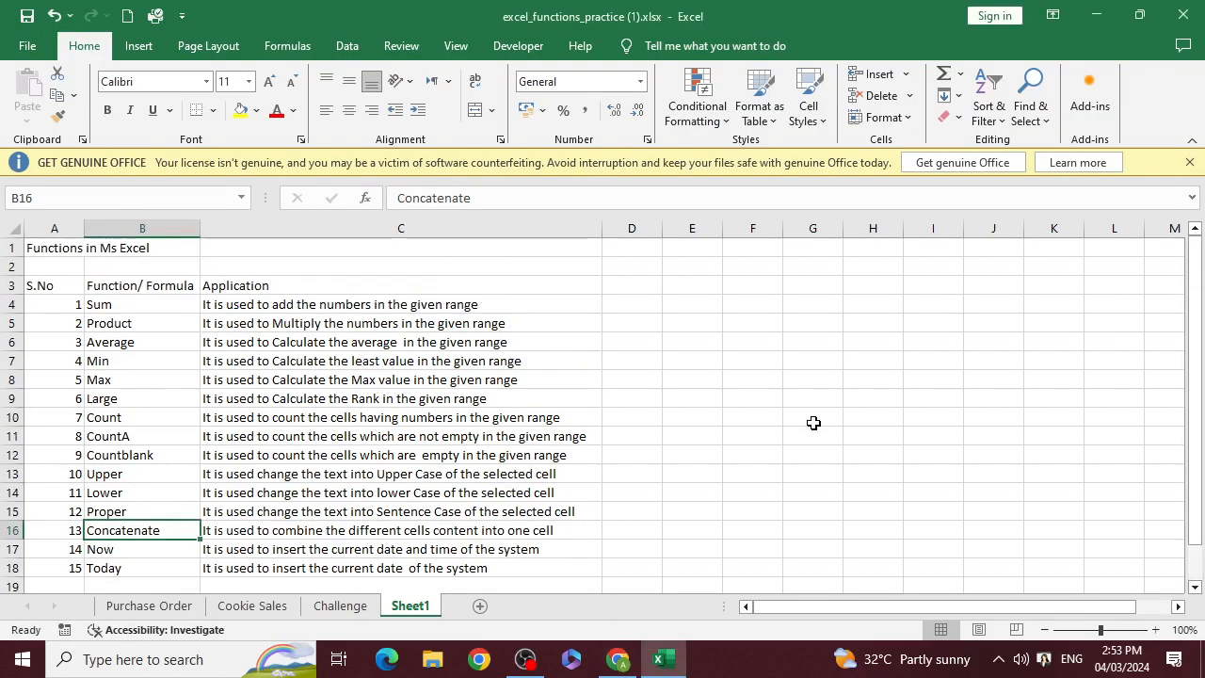
left_click(218, 322)
left_click(109, 308)
left_click(210, 304)
left_click(166, 304)
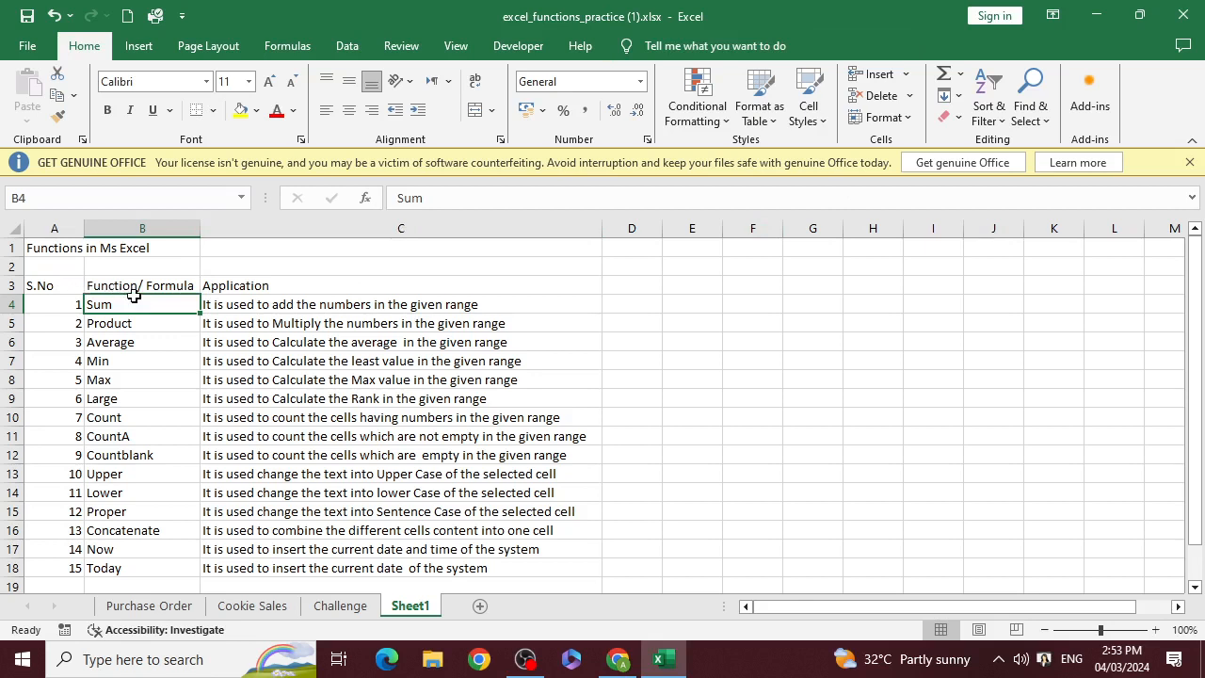
Merge and center cells B4:C4 of the Sum row, accepting the loss of the second value, and undo the merge
left_click_drag(141, 303, 315, 304)
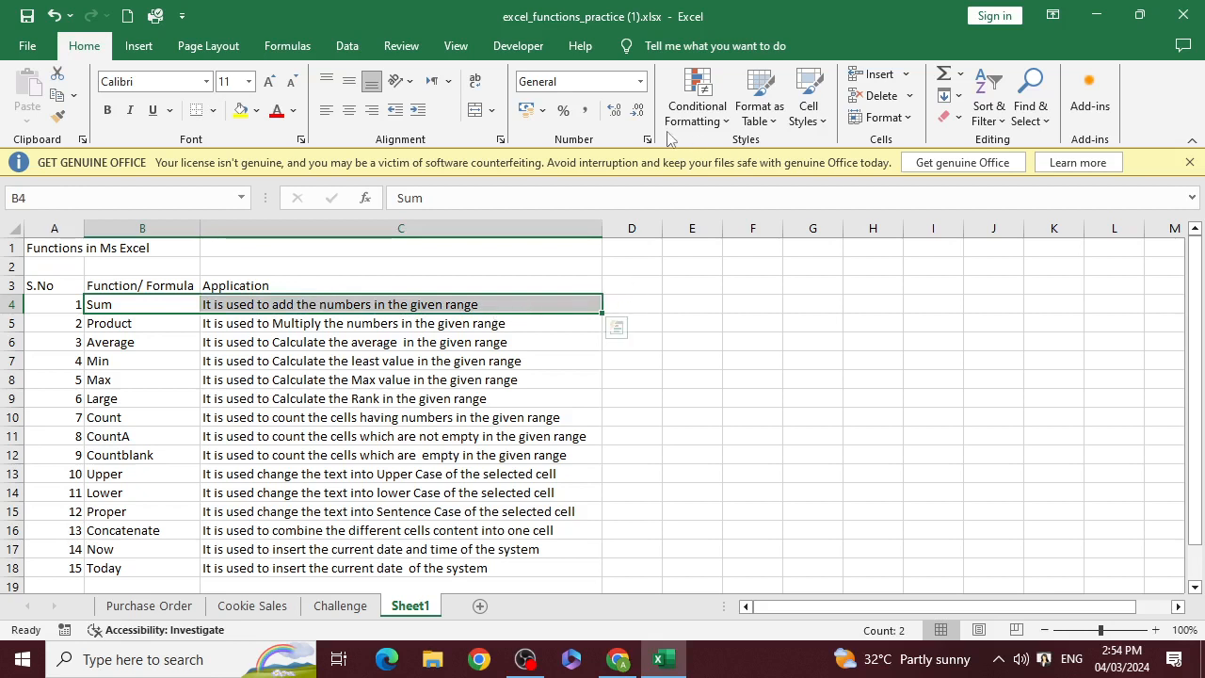
left_click(474, 109)
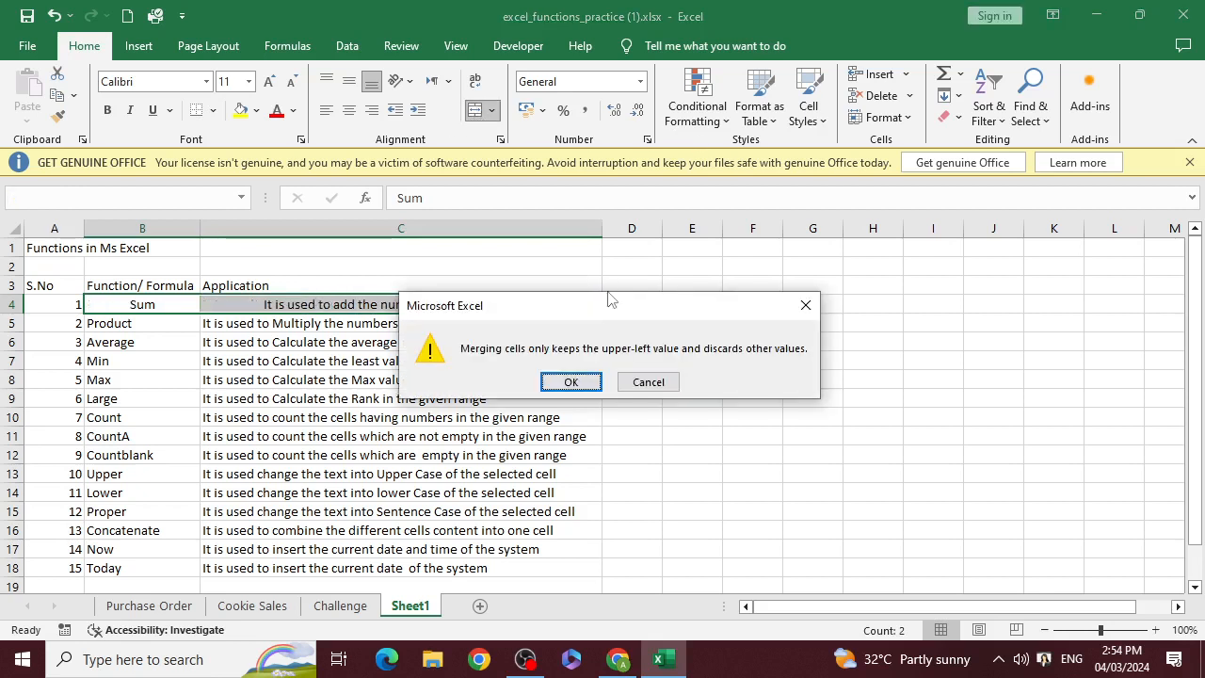
left_click(574, 381)
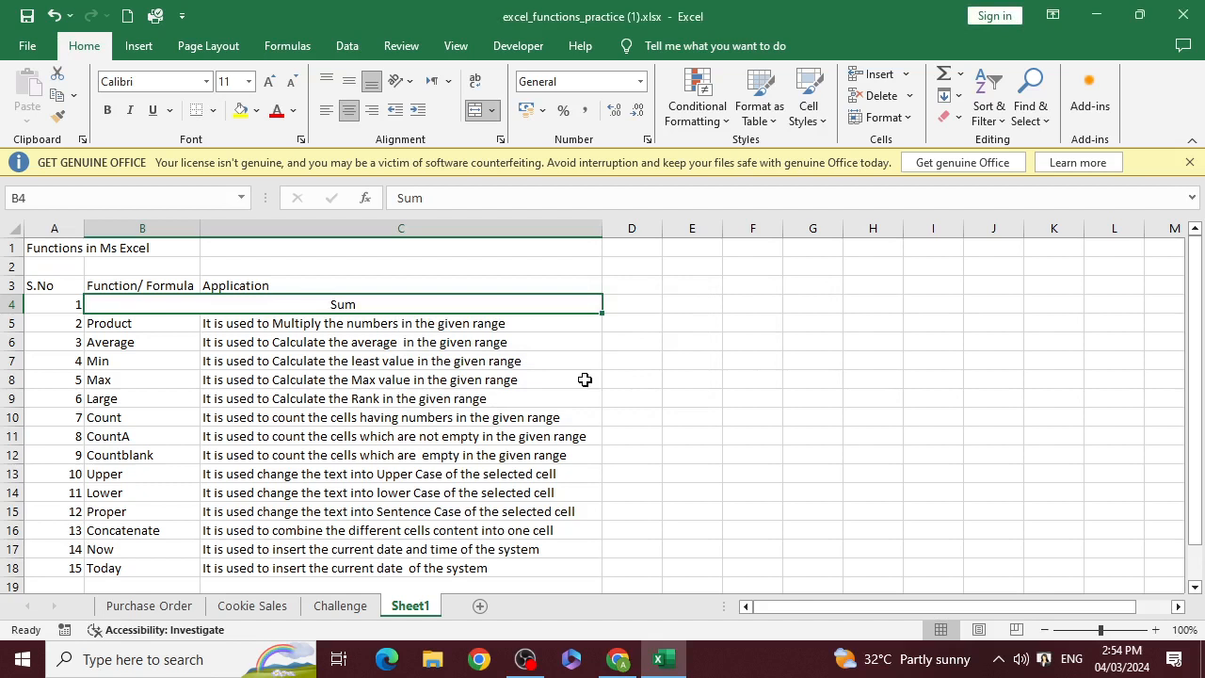
key("ctrl+z")
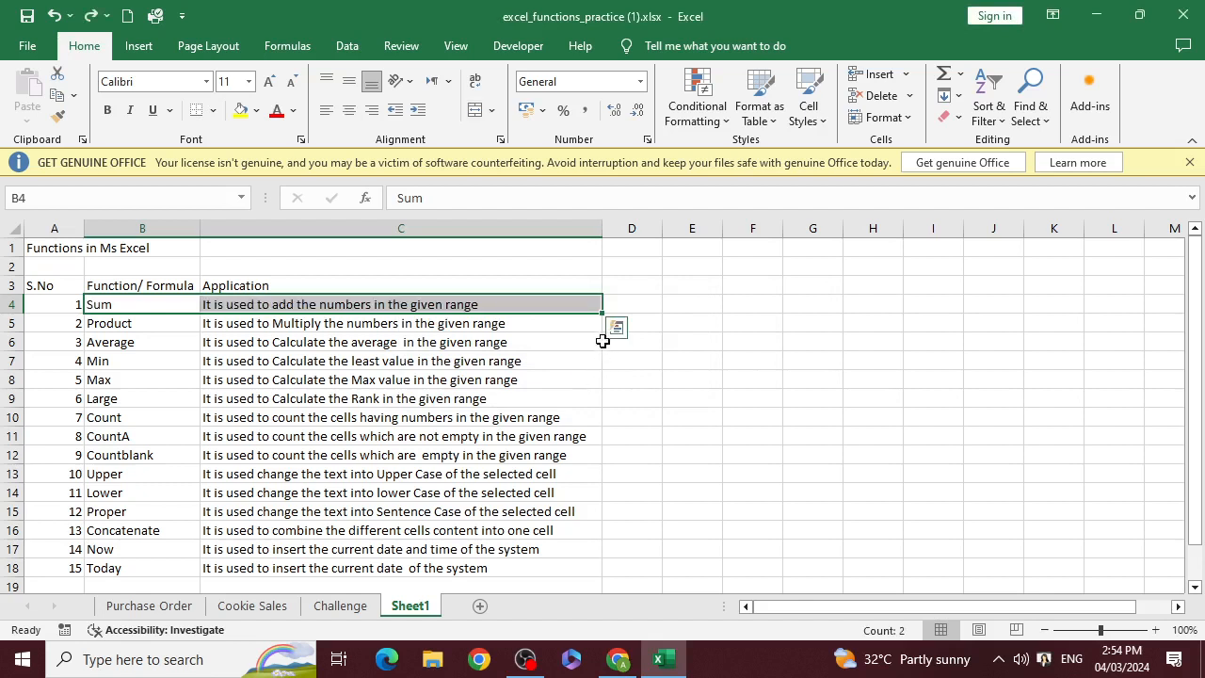
Enter =CONCATENATE(B4,C4) in cell D4 to join the Sum function's name and its application text
left_click(645, 304)
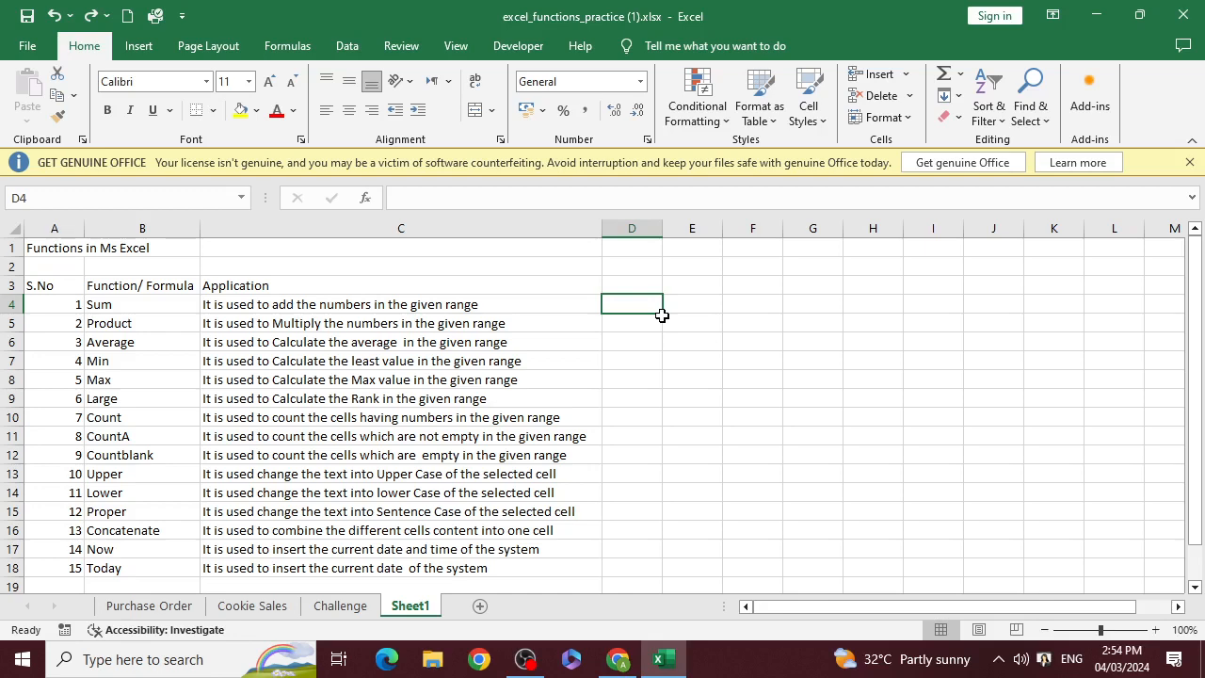
type("=con")
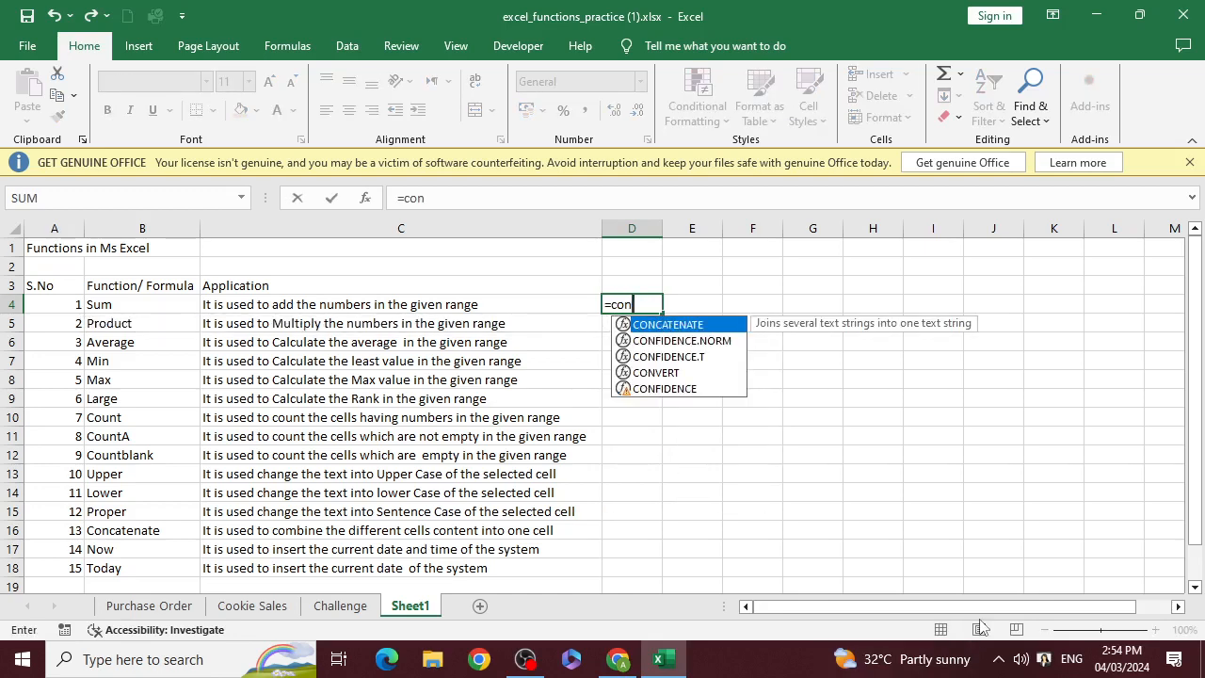
key("Tab")
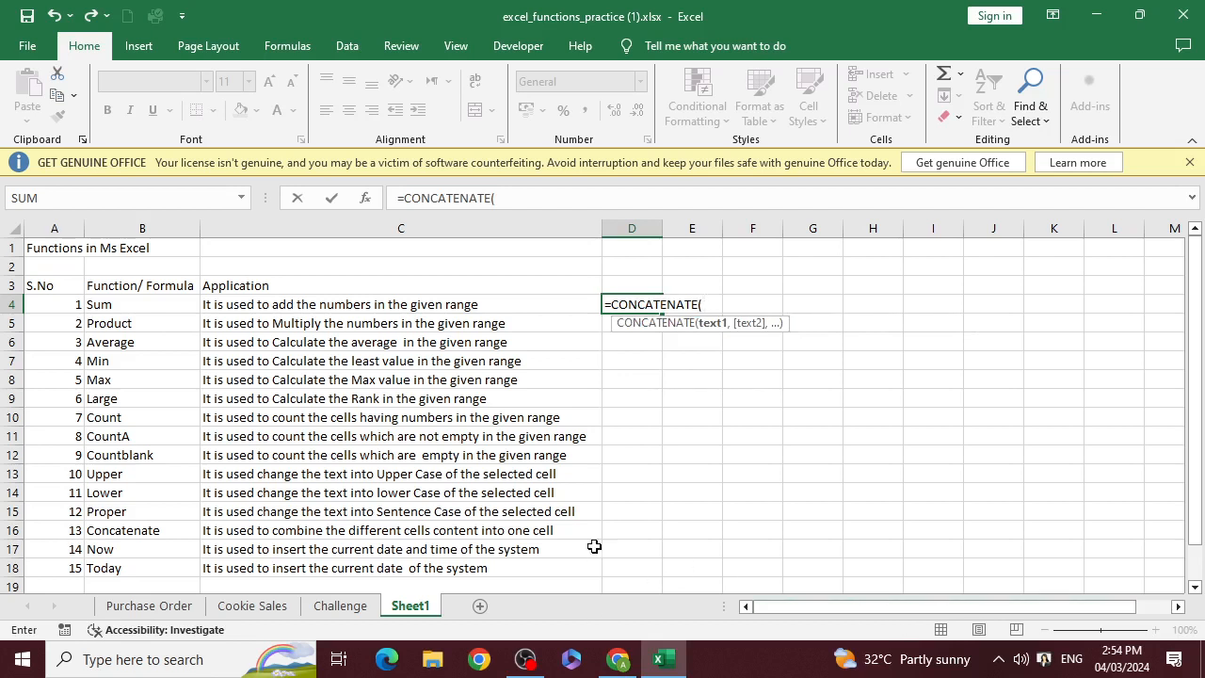
left_click(130, 309)
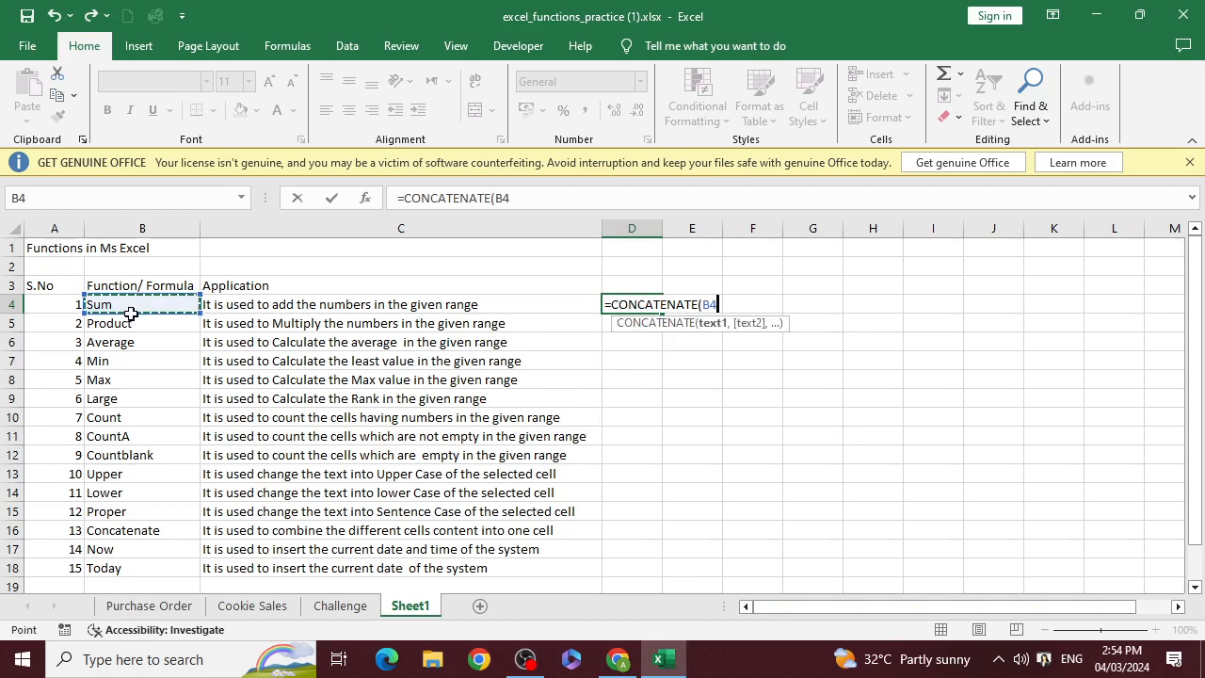
type(",")
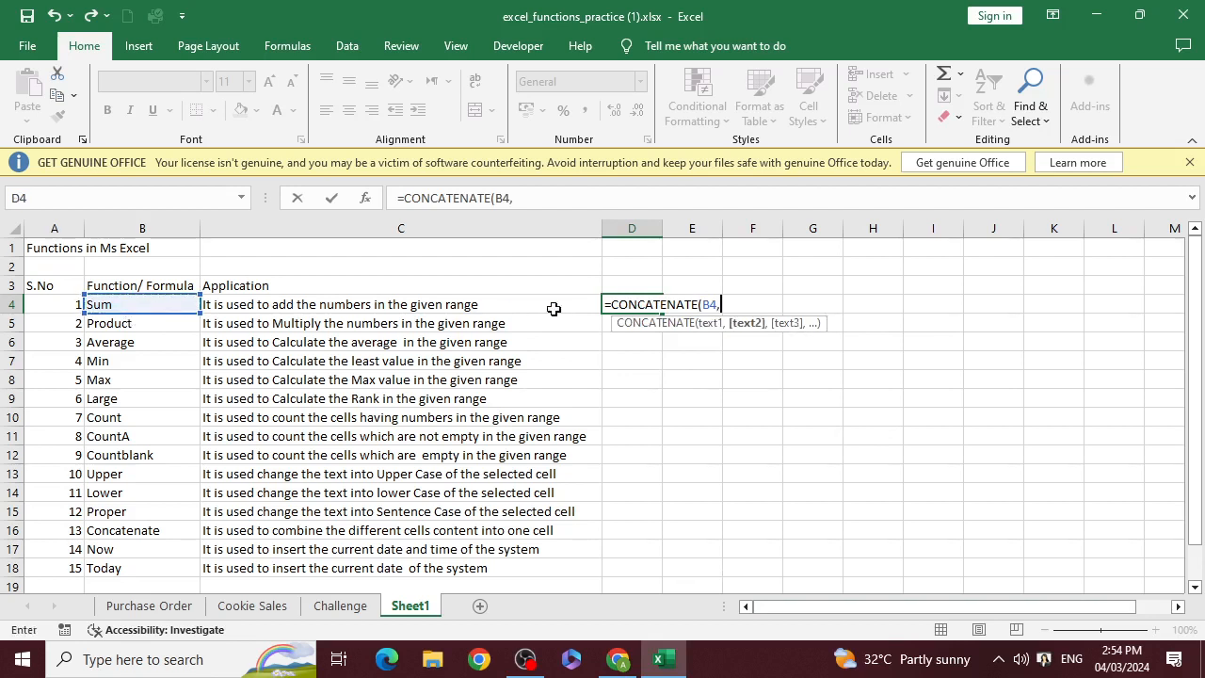
left_click(307, 304)
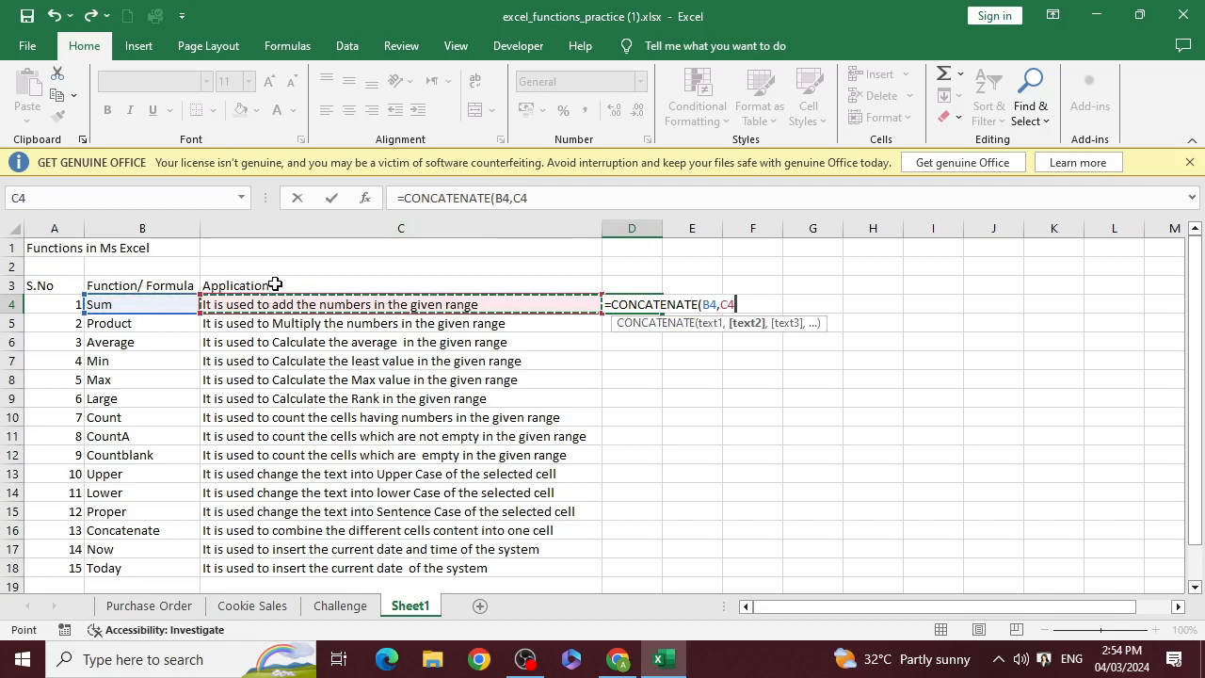
type(")")
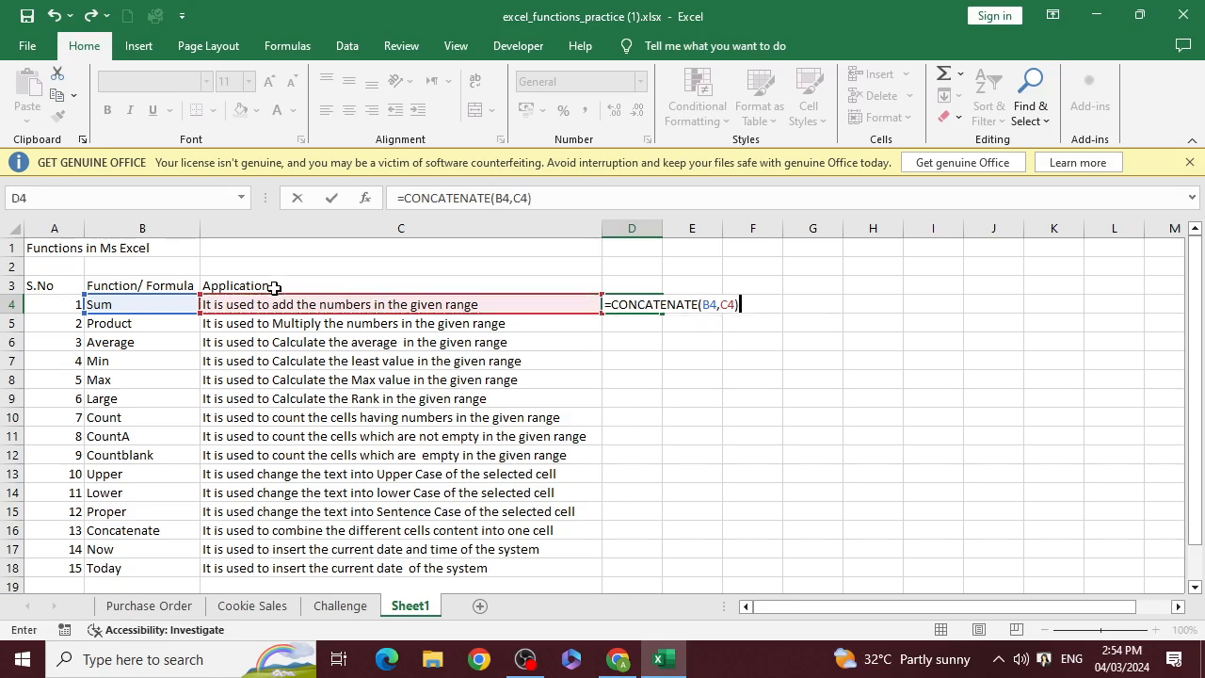
key("Return")
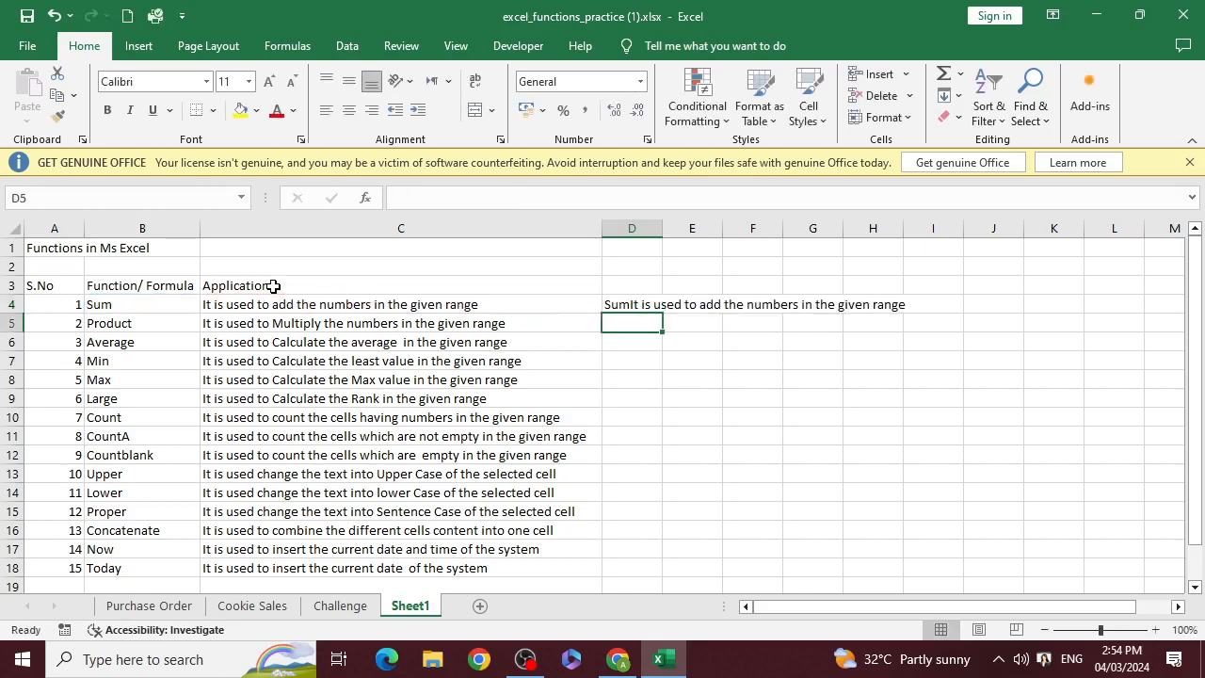
Compare cell D4 with H4, where the combined text overflows, to check which cell holds the formula
left_click(665, 306)
left_click(878, 320)
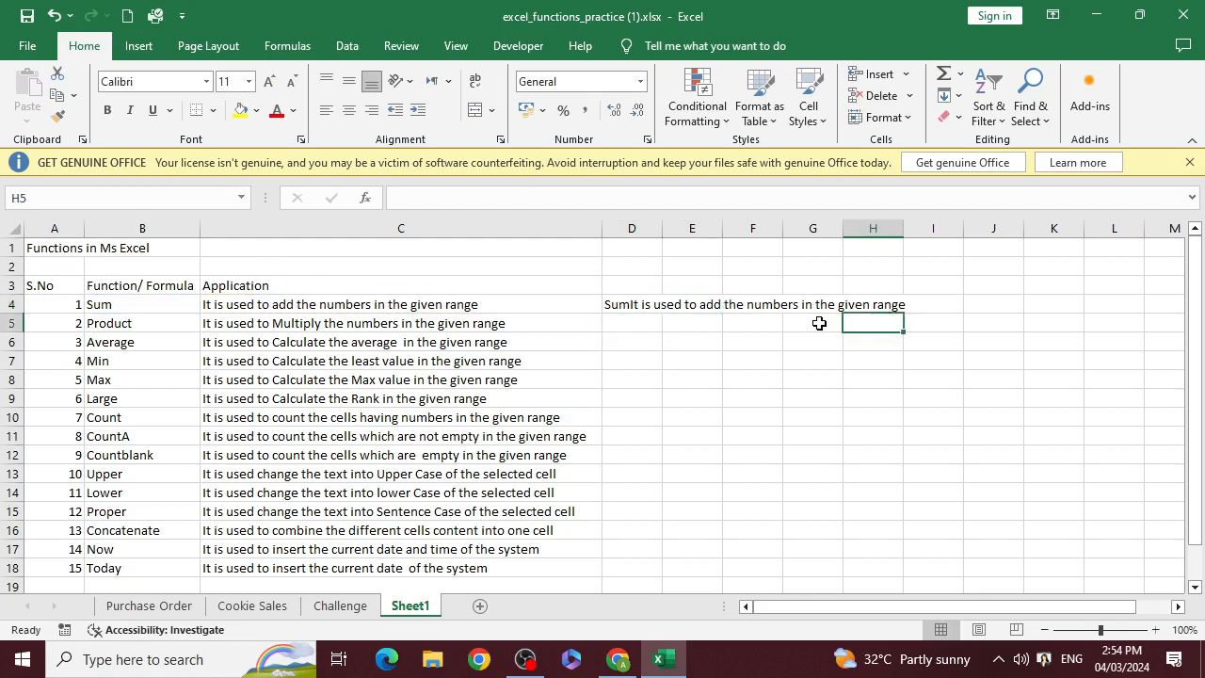
left_click(608, 307)
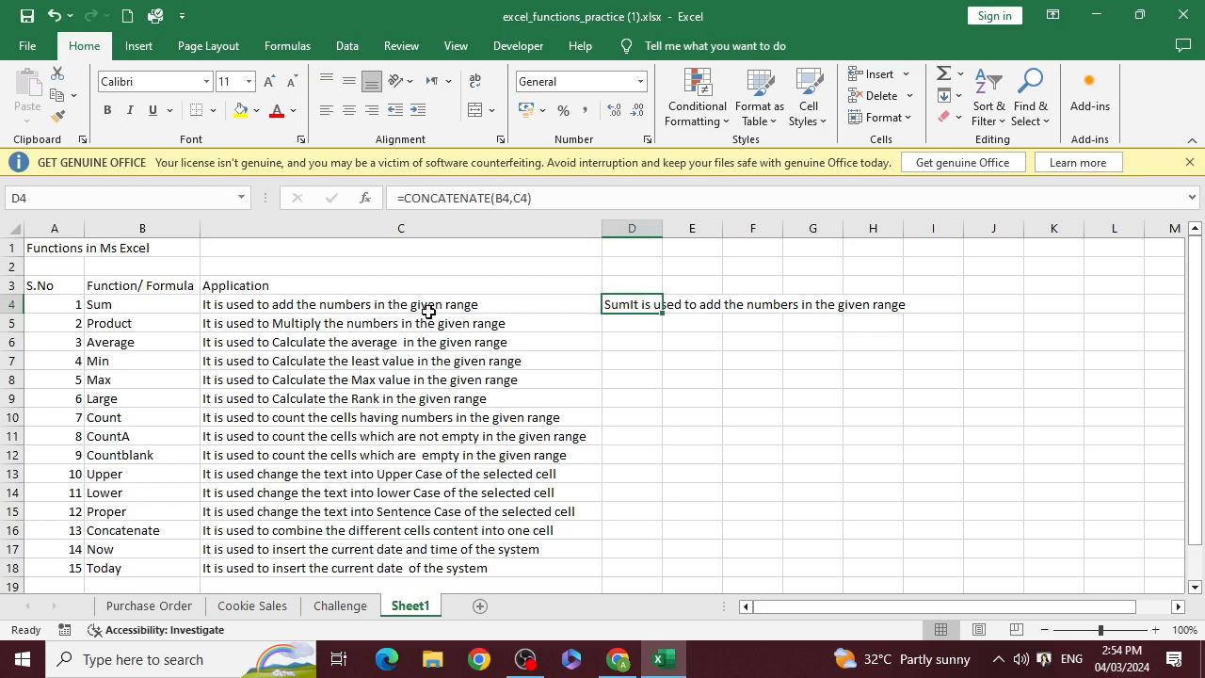
left_click(888, 319)
left_click(899, 307)
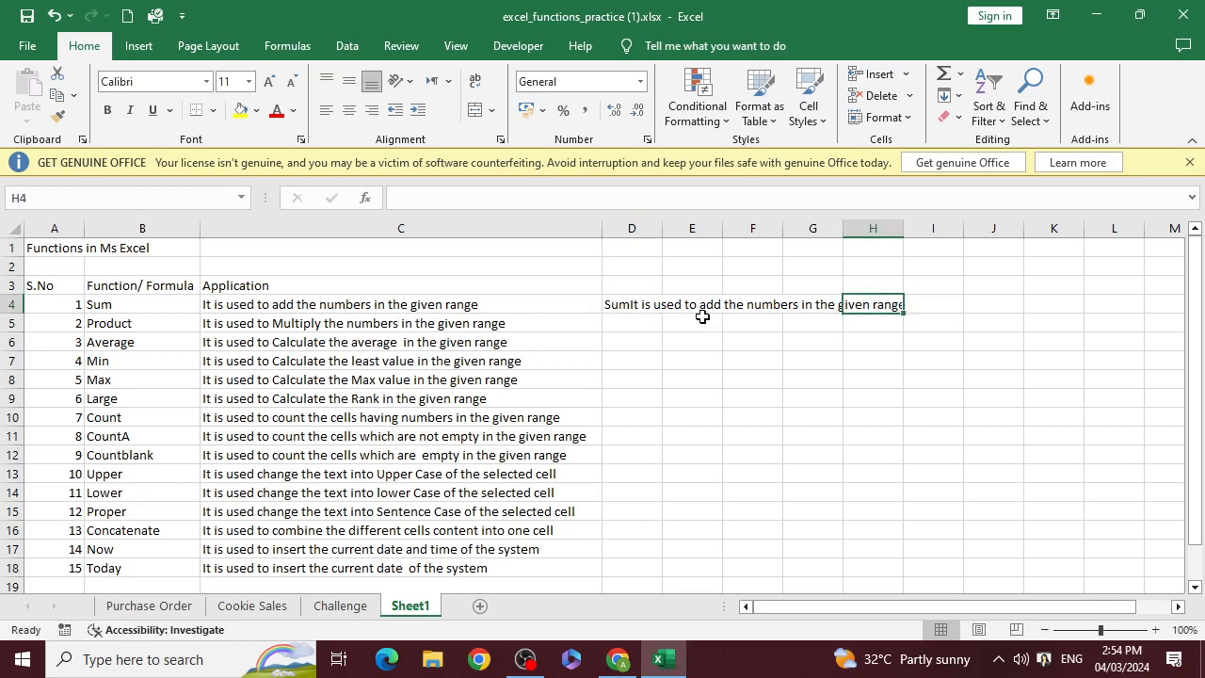
Fill the CONCATENATE formula from D4 down column D and undo the fill
left_click(659, 308)
left_click_drag(663, 313, 657, 458)
key("ctrl+z")
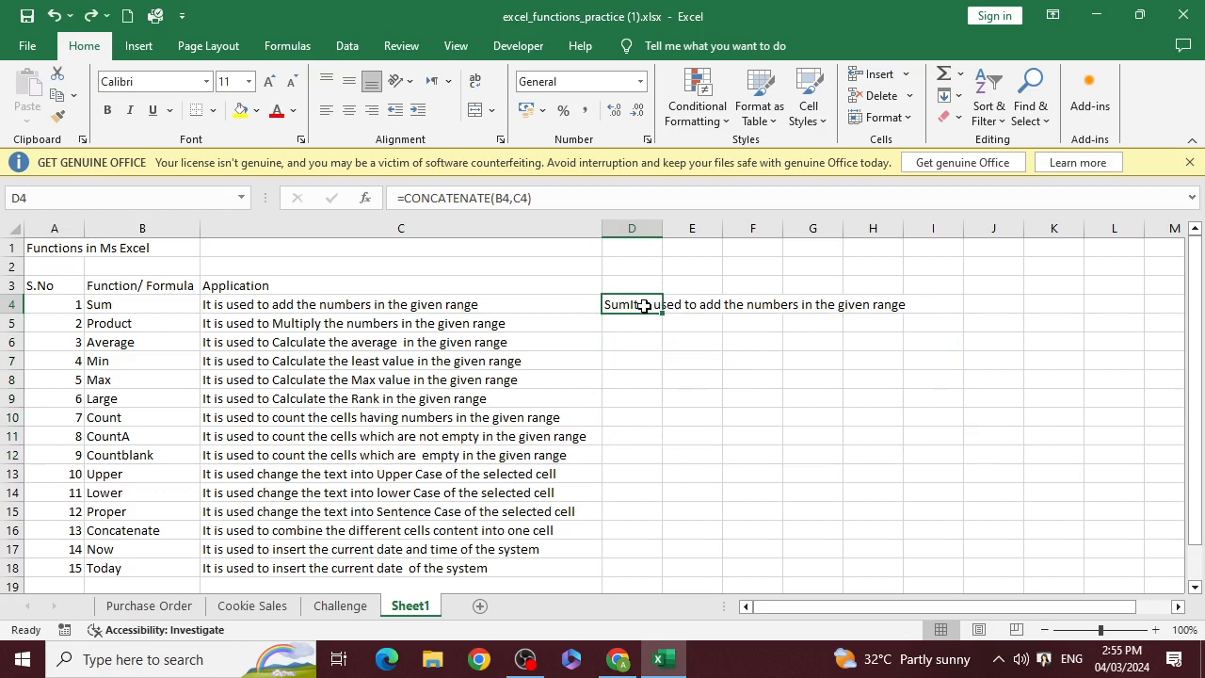
Try to fill the overflowing text down from cell H4 through H15
left_click(894, 310)
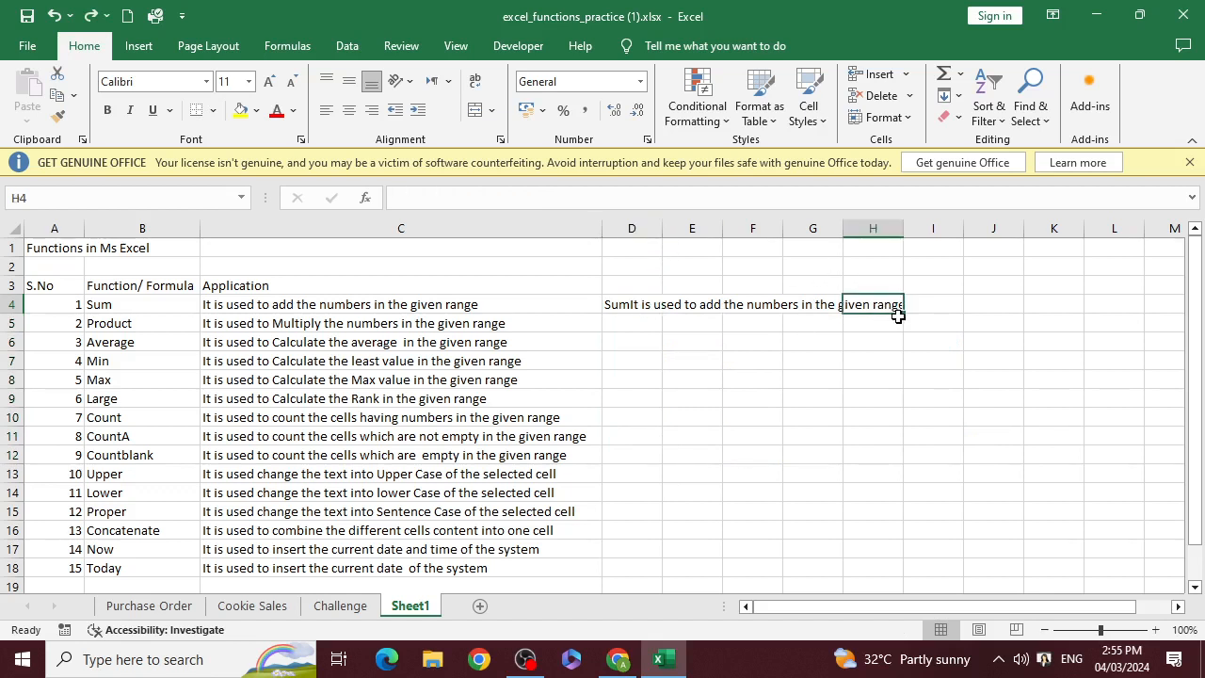
left_click_drag(901, 314, 886, 518)
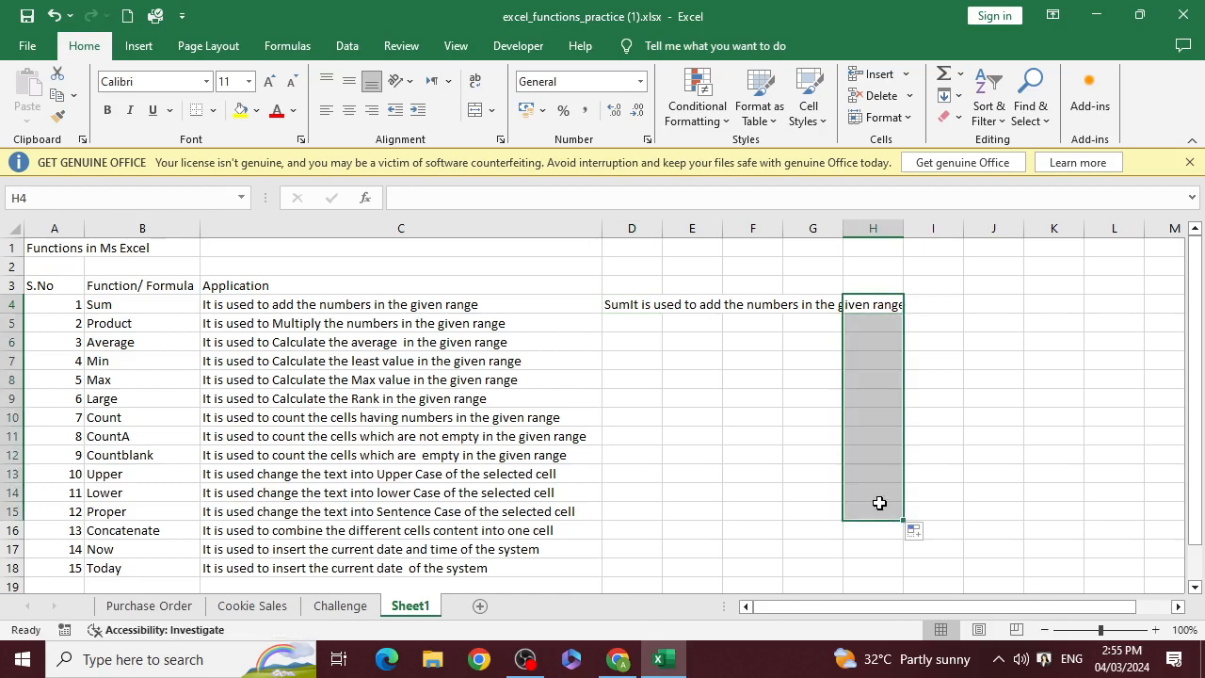
left_click(738, 452)
Fill the CONCATENATE formula from D4 down through D12, and undo that fill
left_click(616, 305)
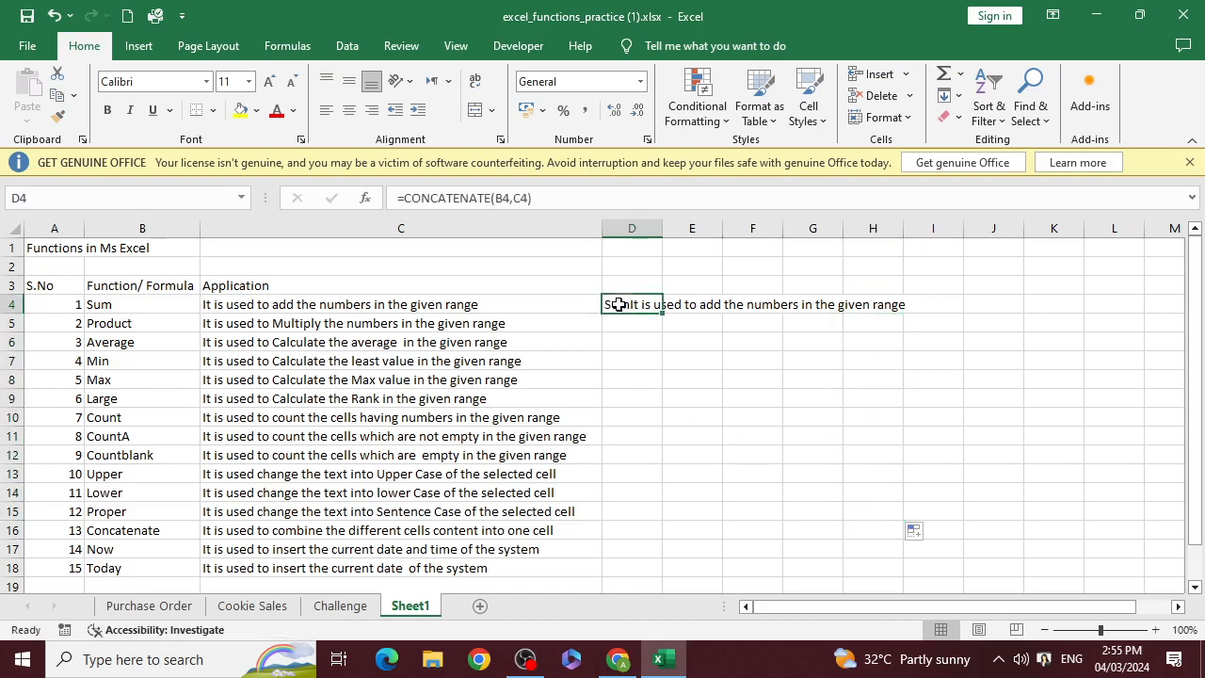
left_click_drag(665, 313, 657, 465)
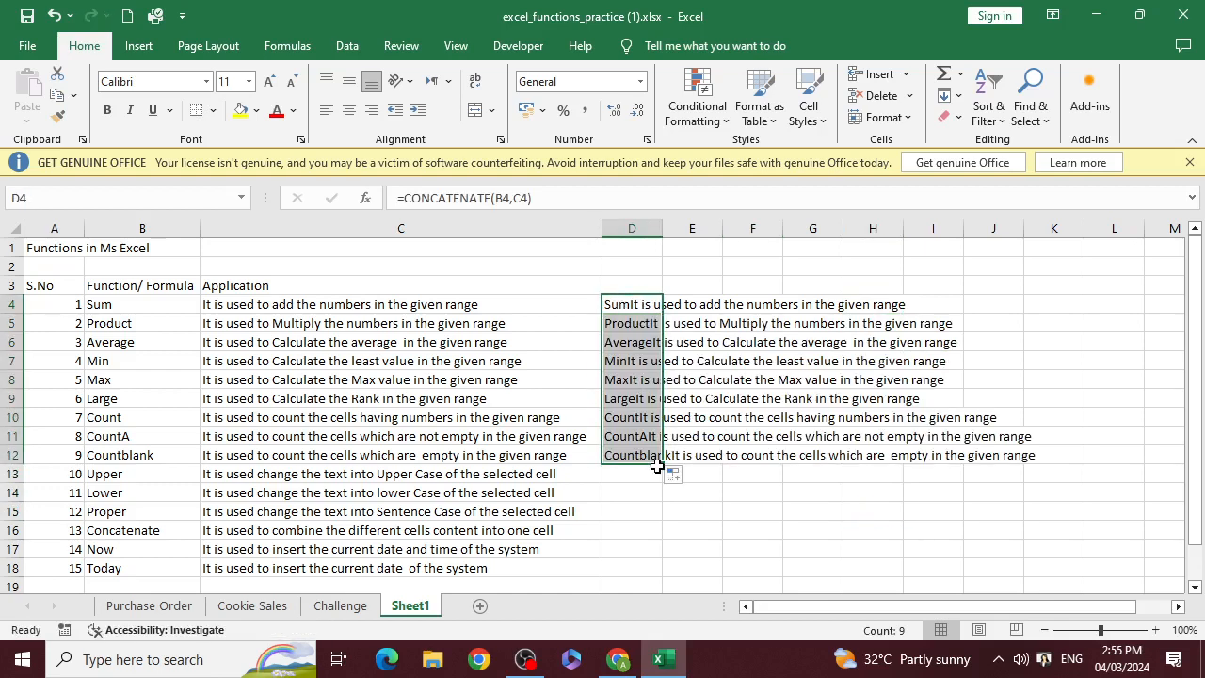
key("ctrl+z")
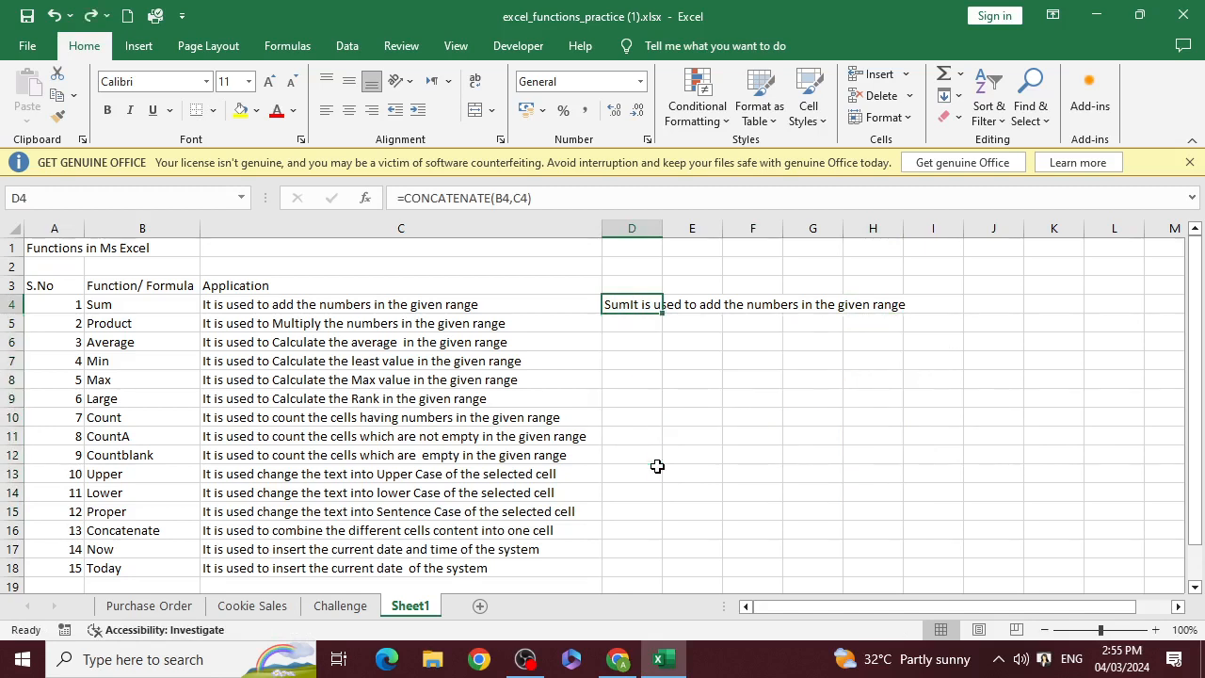
Review the CONCATENATE formula in D4 together with its source cells B4 and C4
key("ctrl+z")
left_click(715, 412)
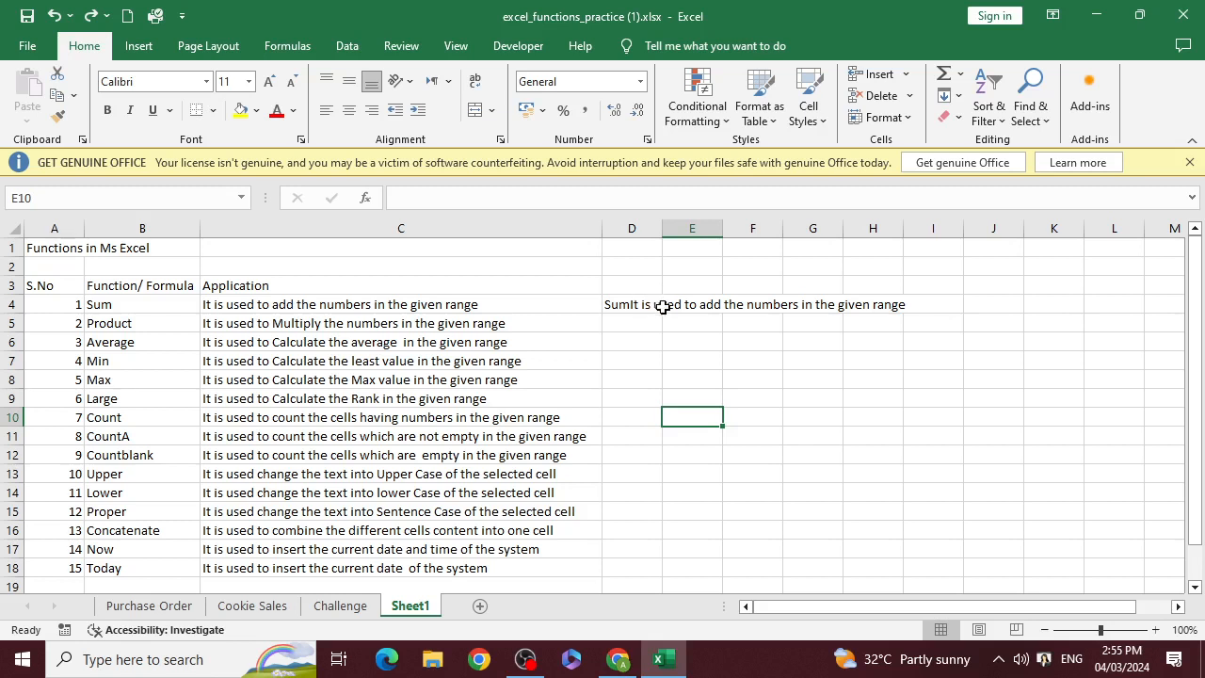
left_click(617, 321)
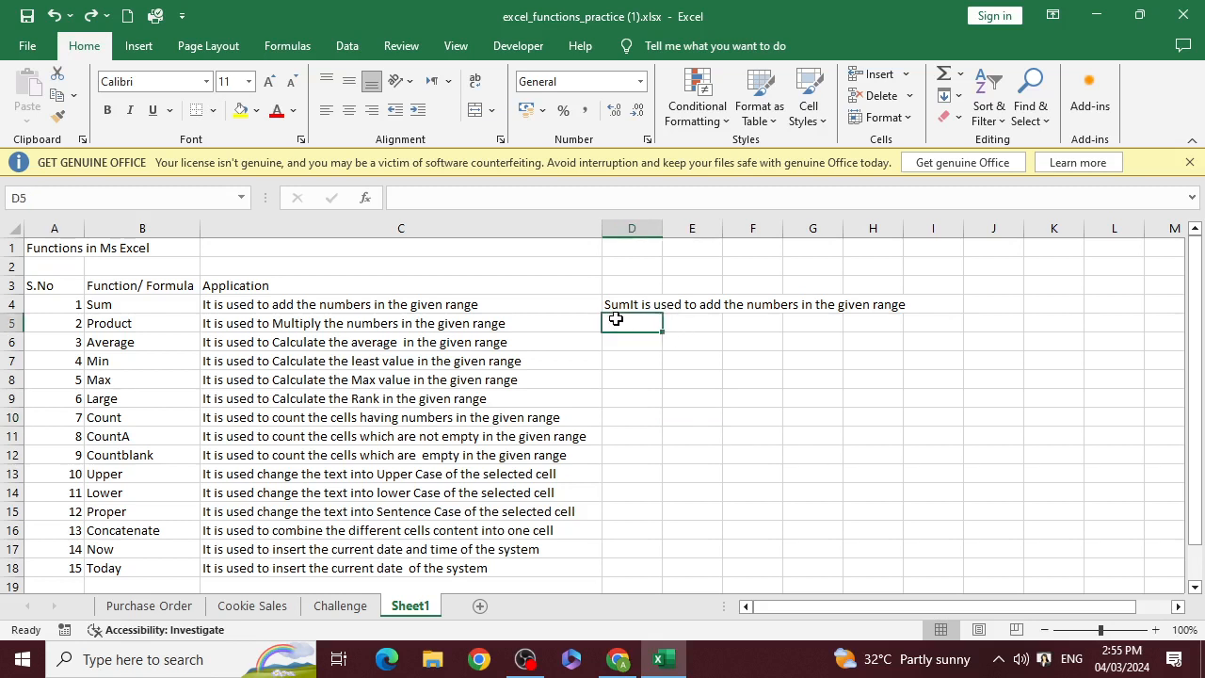
left_click(739, 321)
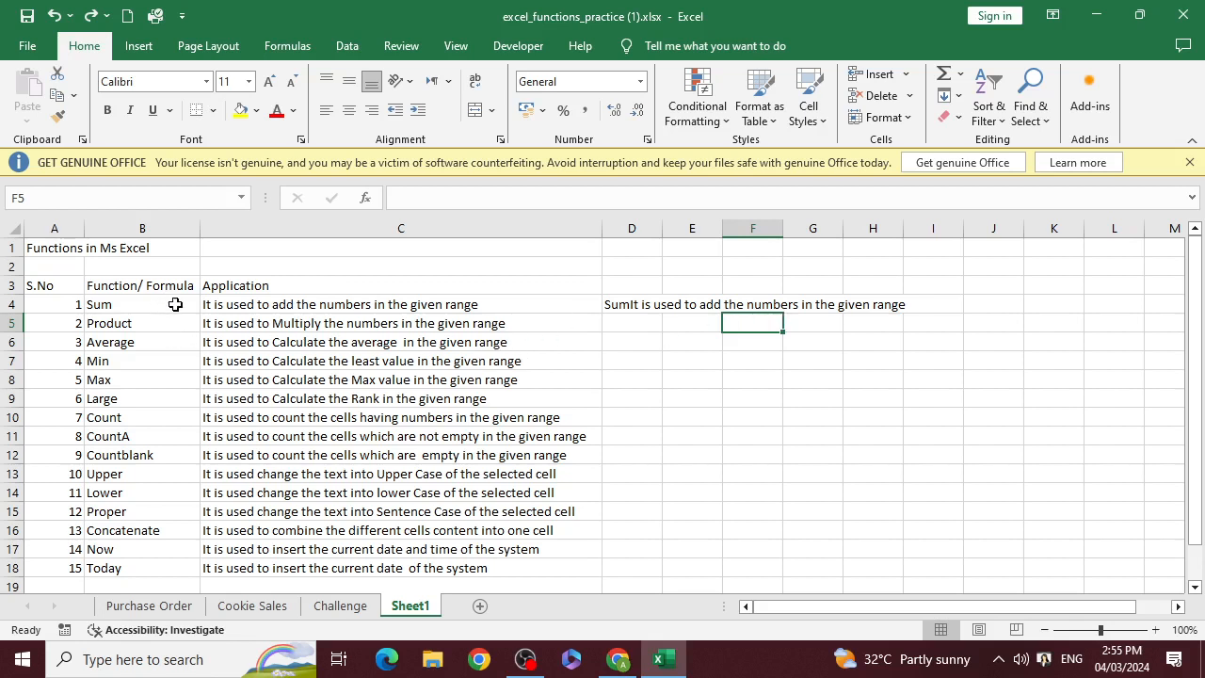
left_click_drag(175, 304, 260, 306)
left_click(499, 359)
left_click(367, 311)
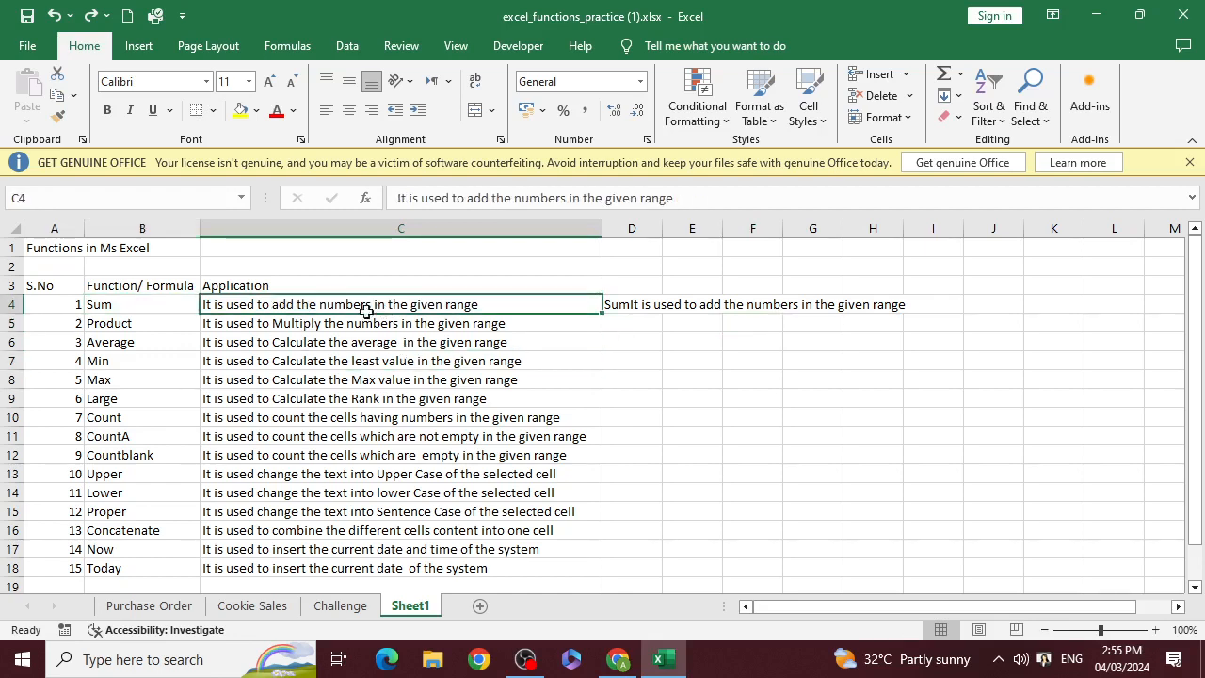
left_click_drag(367, 310, 161, 301)
left_click(253, 345)
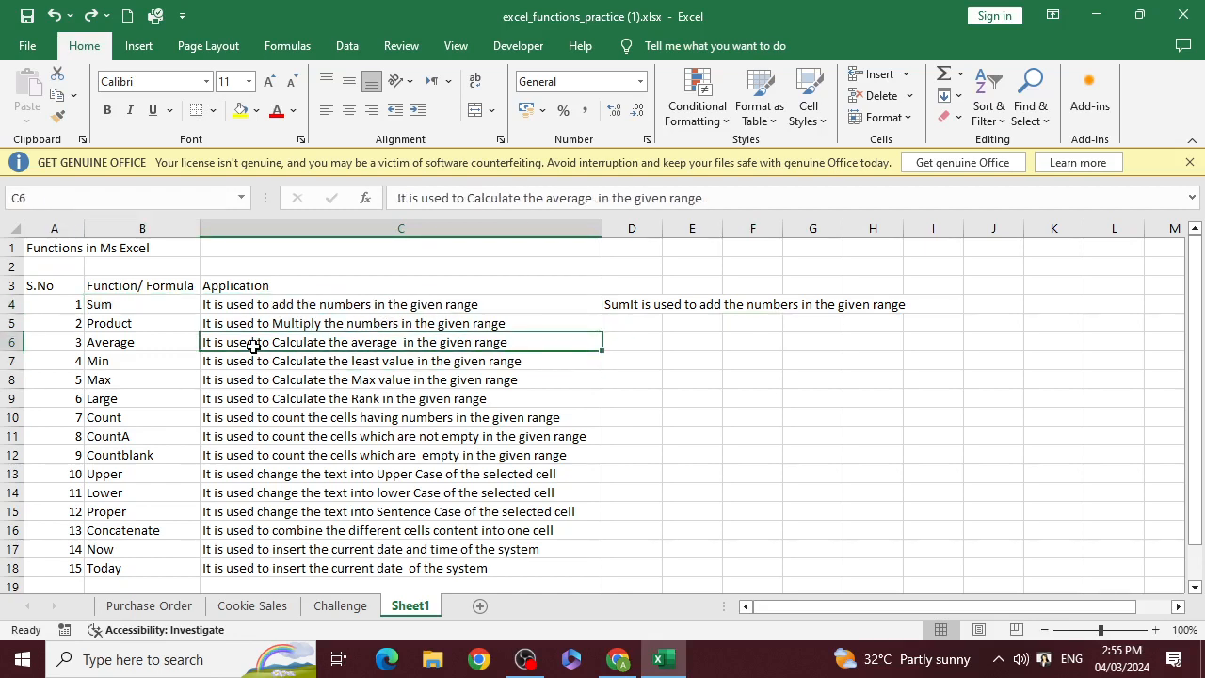
left_click(175, 306)
double_click(607, 304)
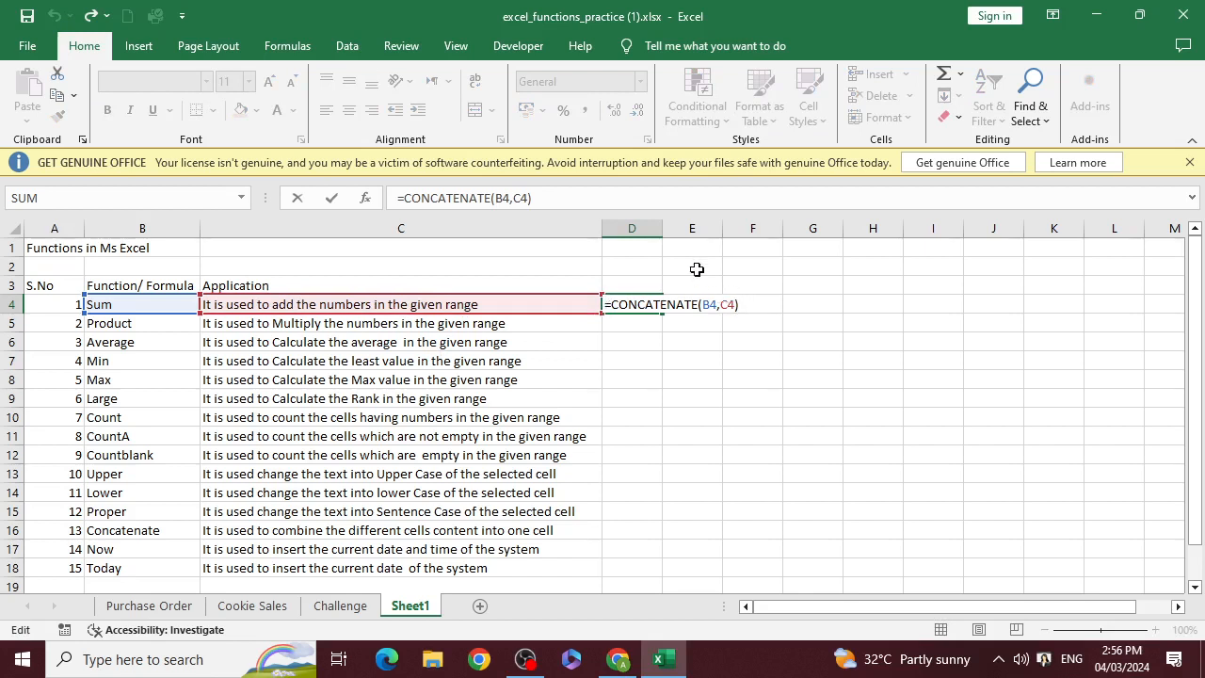
key("ctrl+Return")
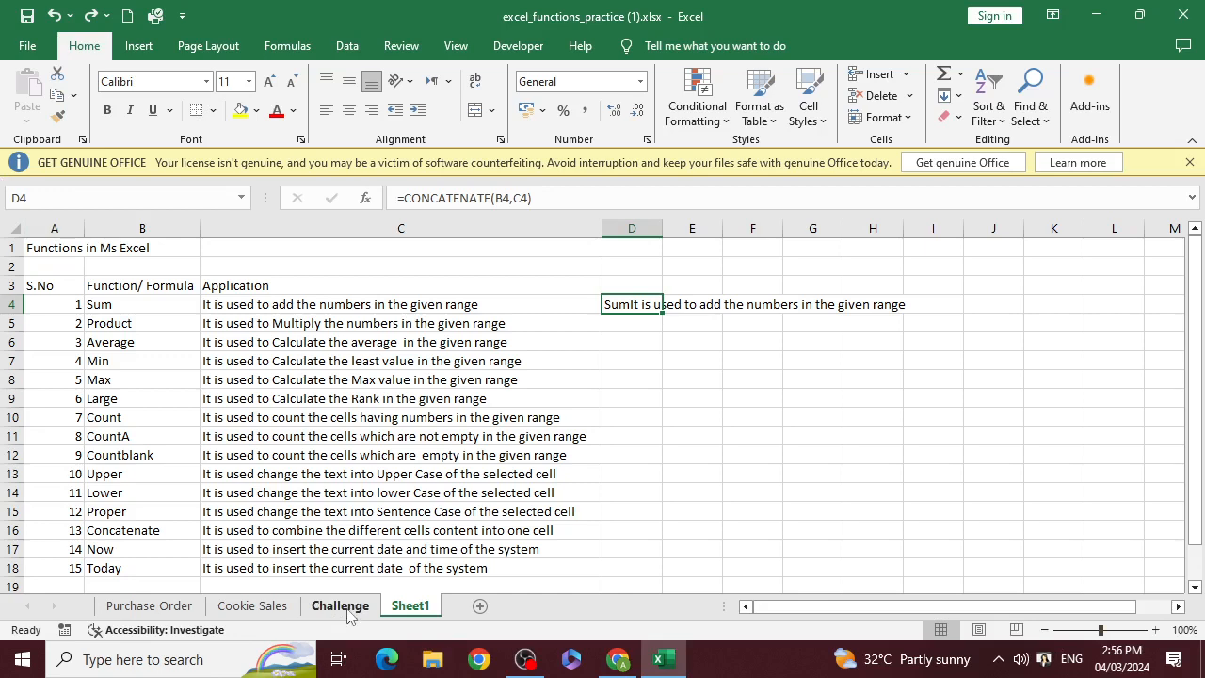
Enter the formula =NOW() in cell D6 to insert the current date and time
scroll(310, 419, "down", 1)
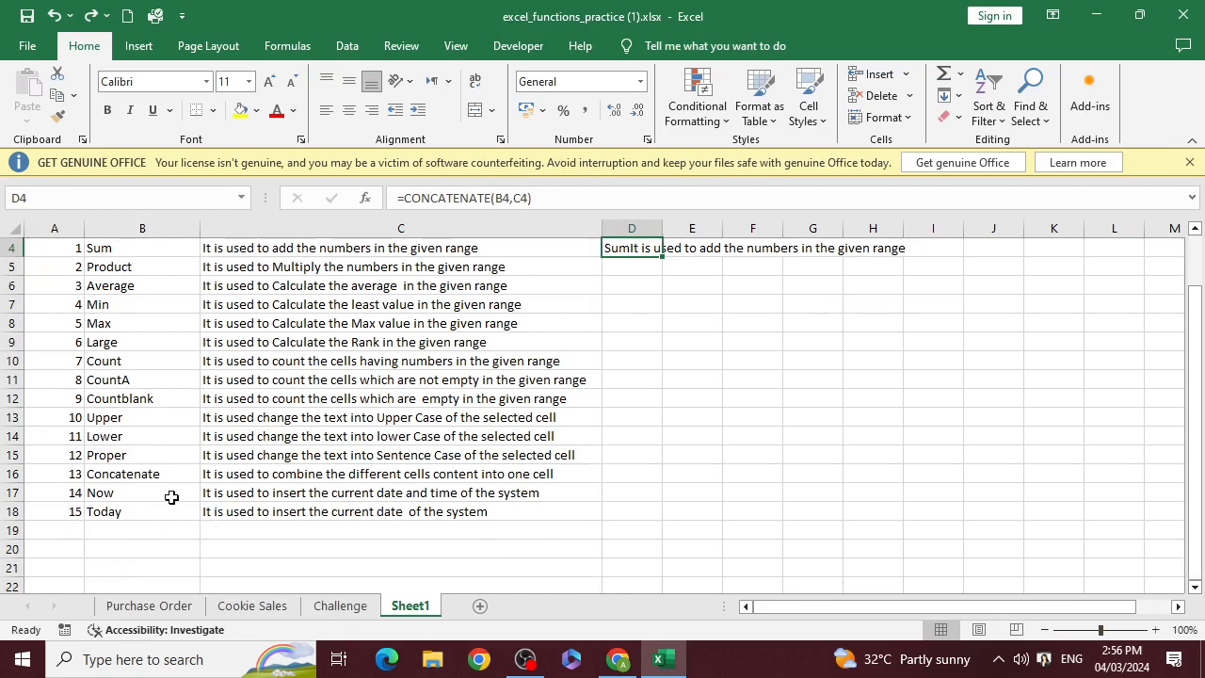
scroll(873, 490, "up", 1)
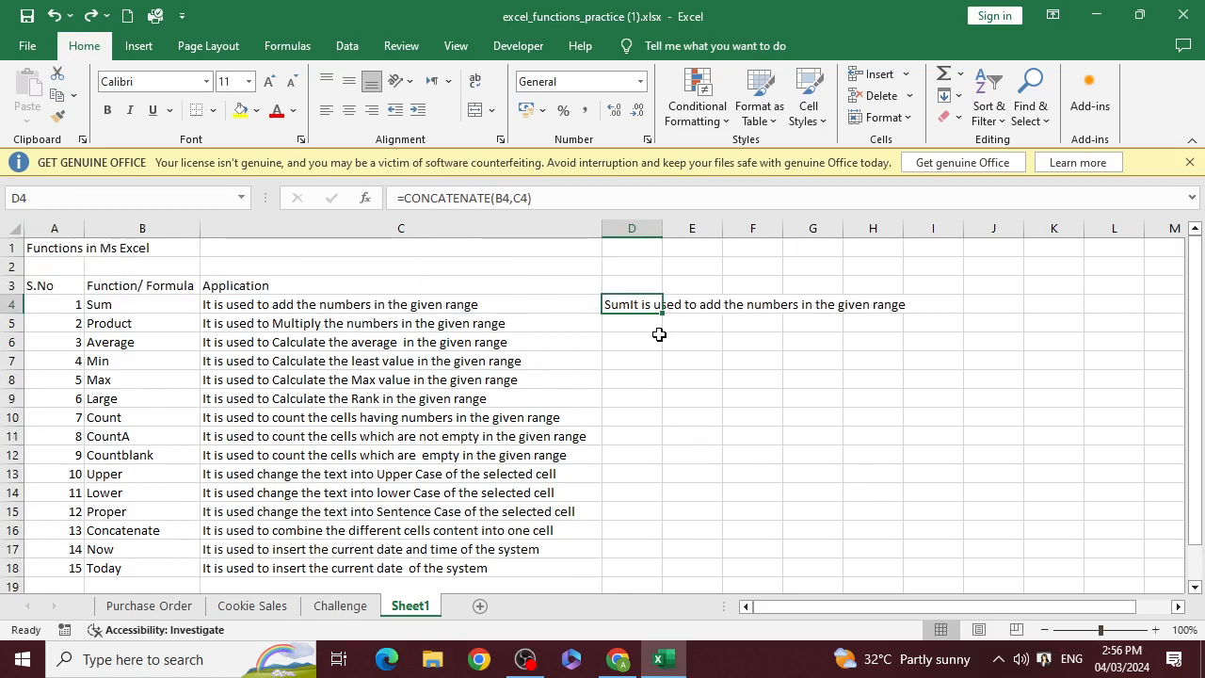
left_click(656, 341)
type("=")
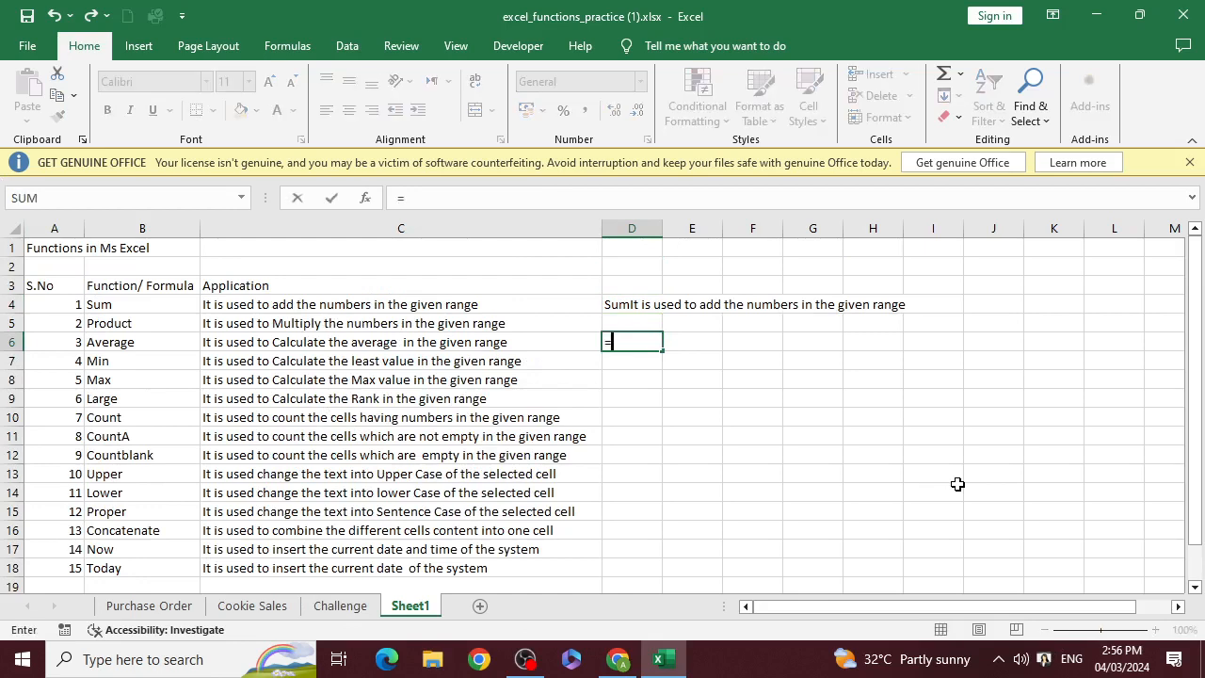
type("no")
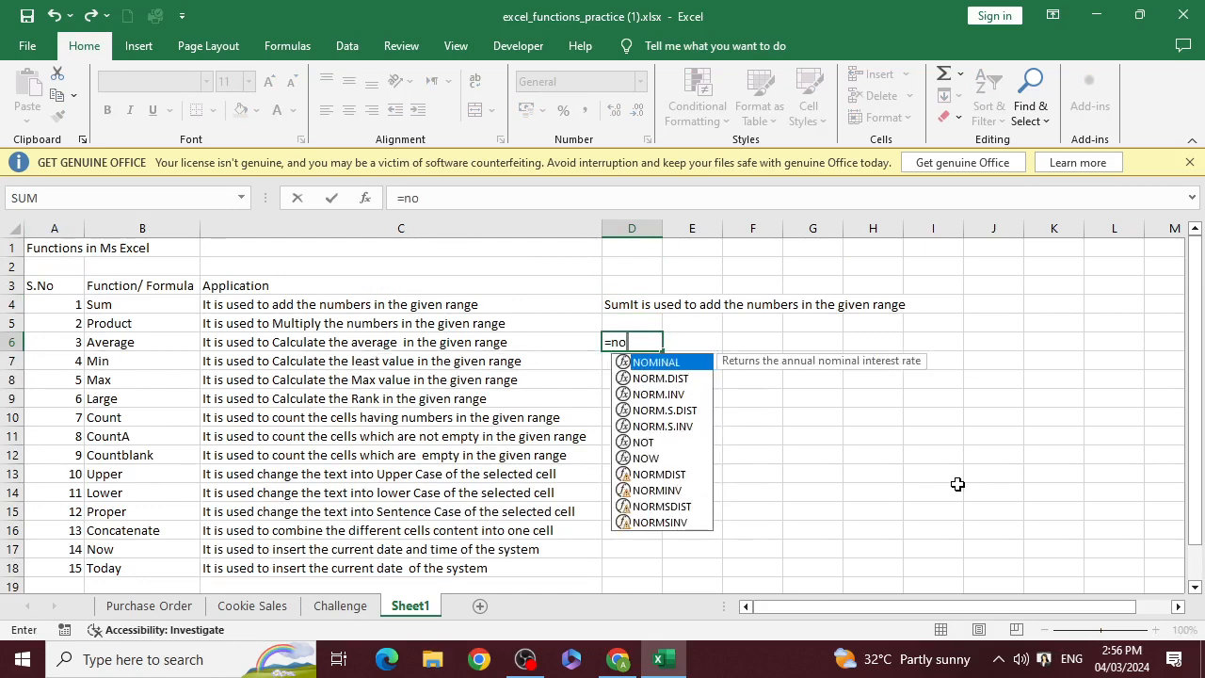
type("w")
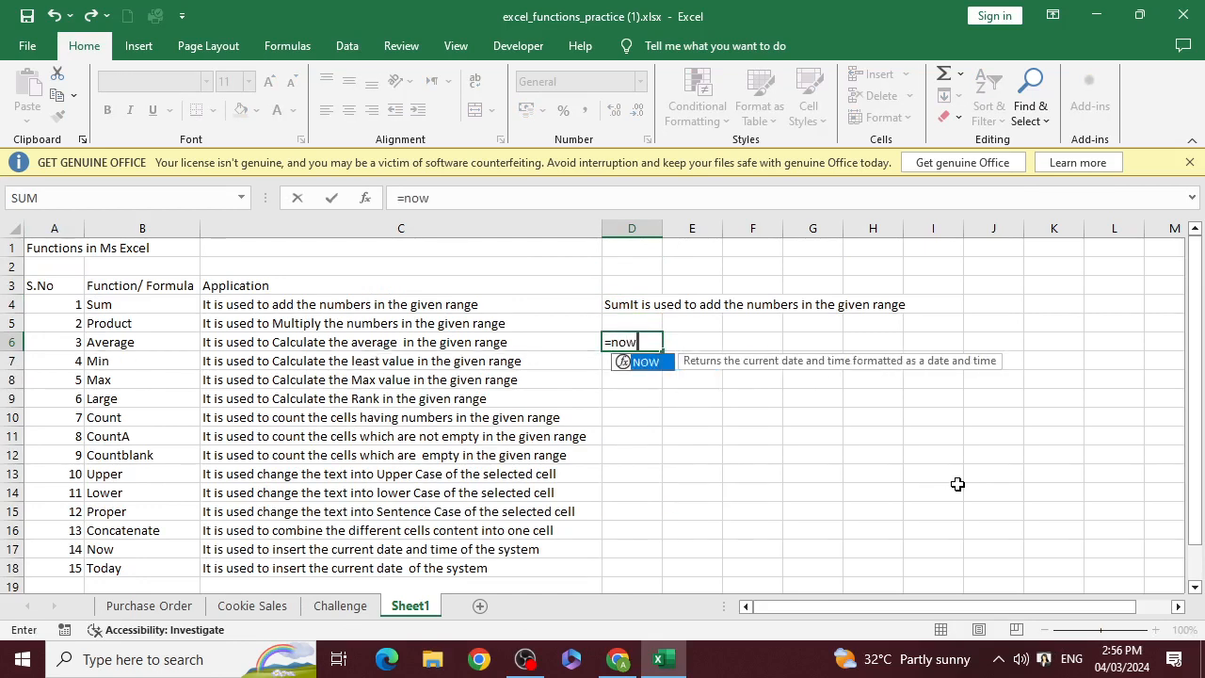
type("(")
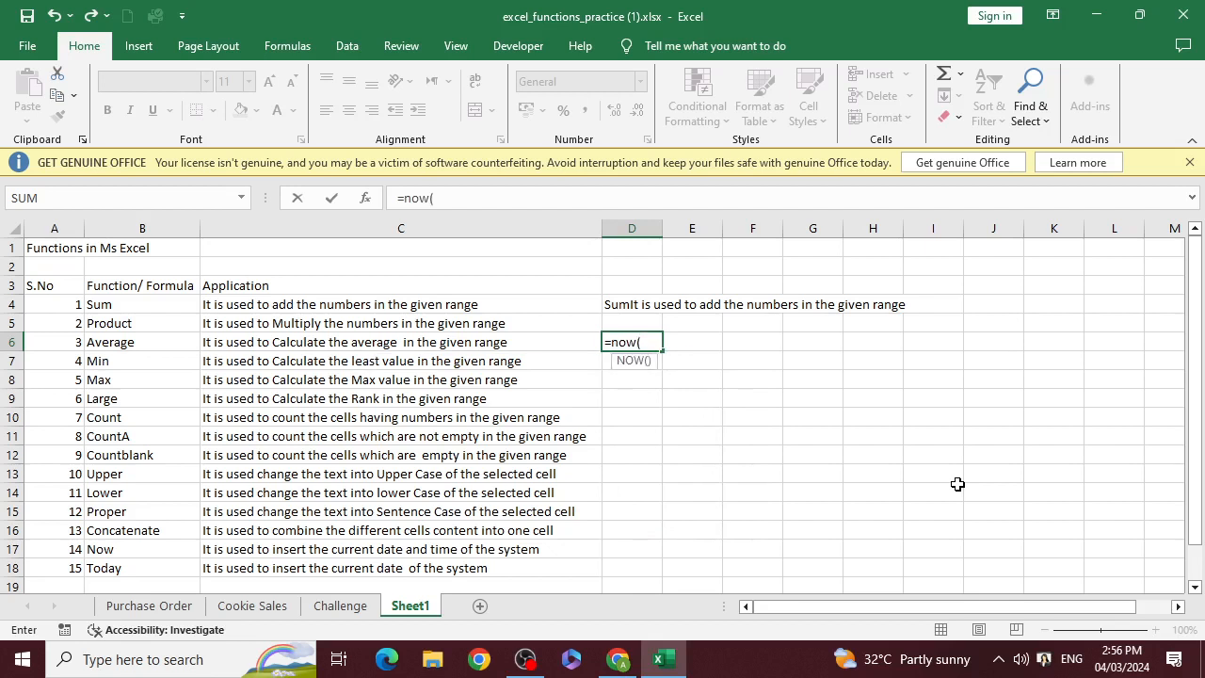
type(")")
key("Return")
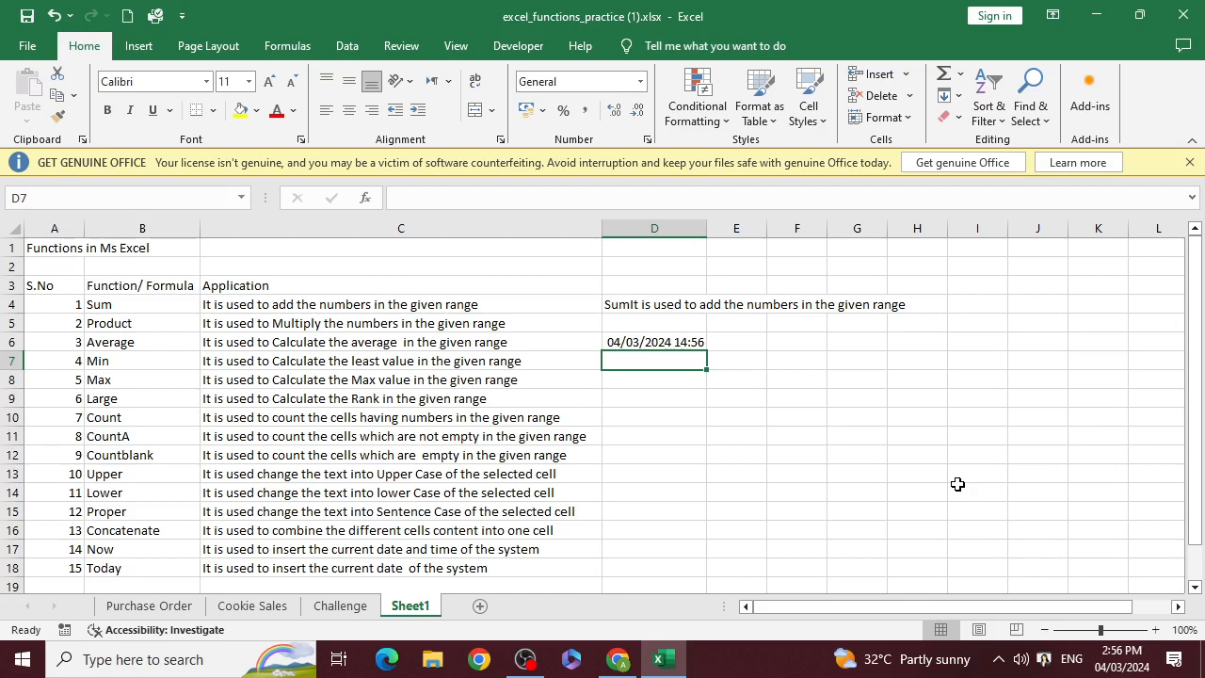
Enter the formula =TODAY() in cell D7 to insert the current date
type("=toad")
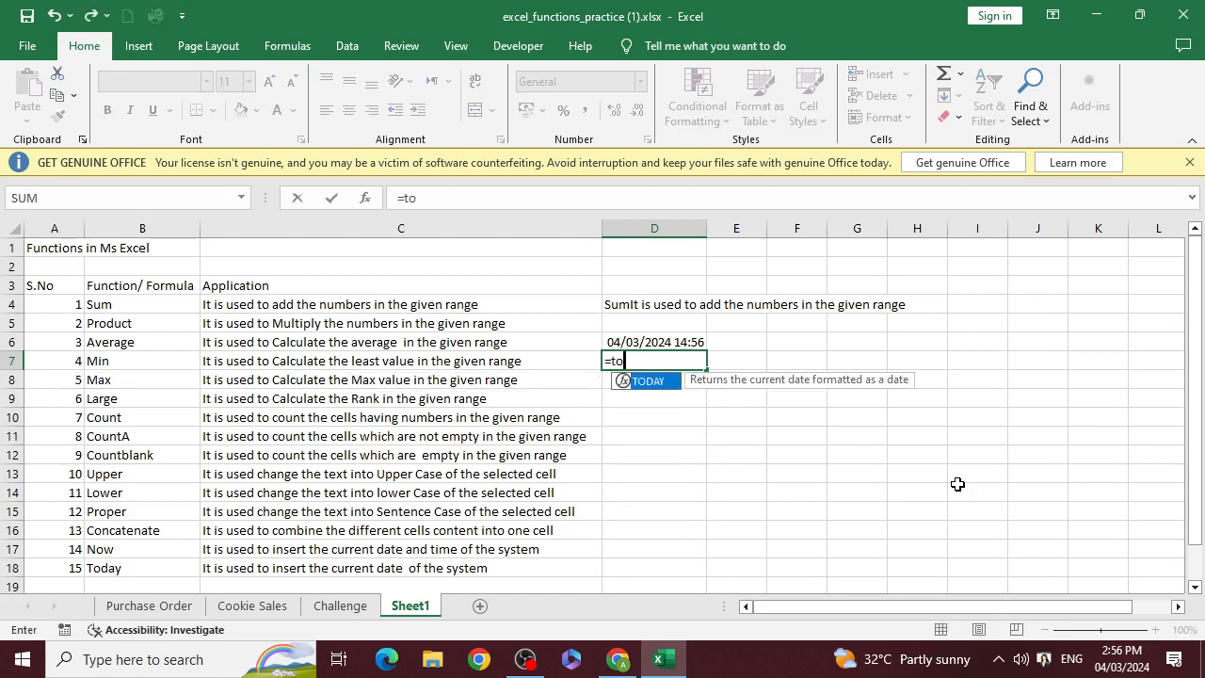
key("BackSpace")
key("BackSpace")
type("day()")
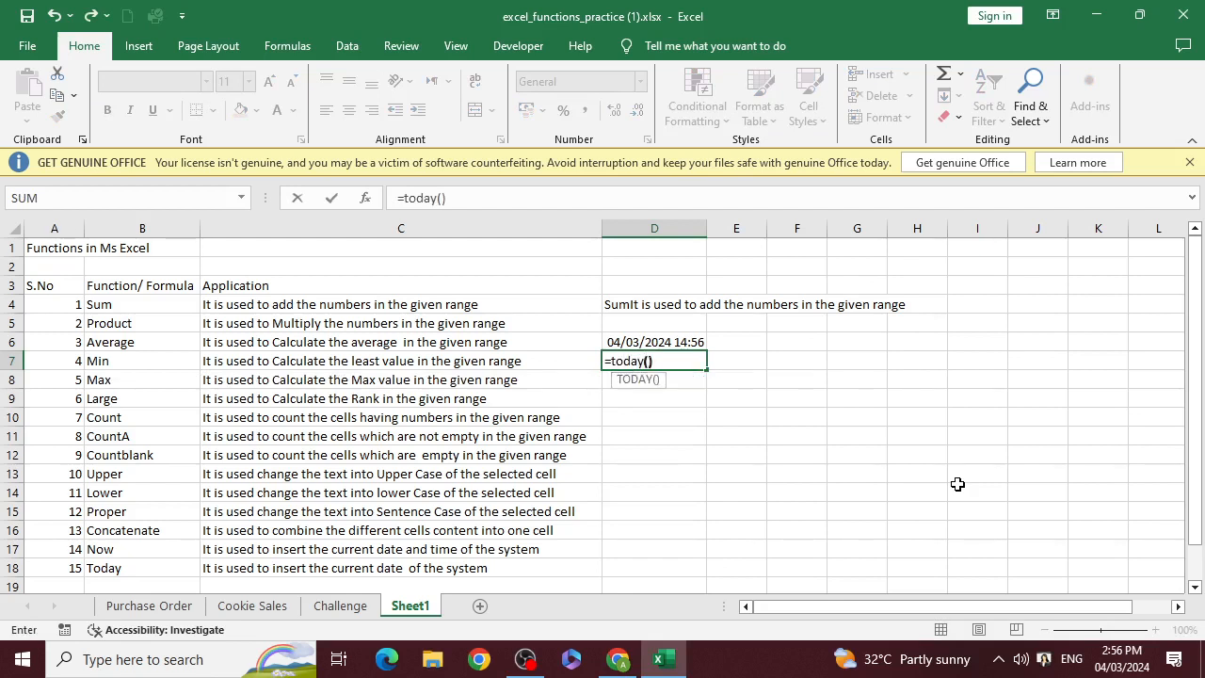
key("Return")
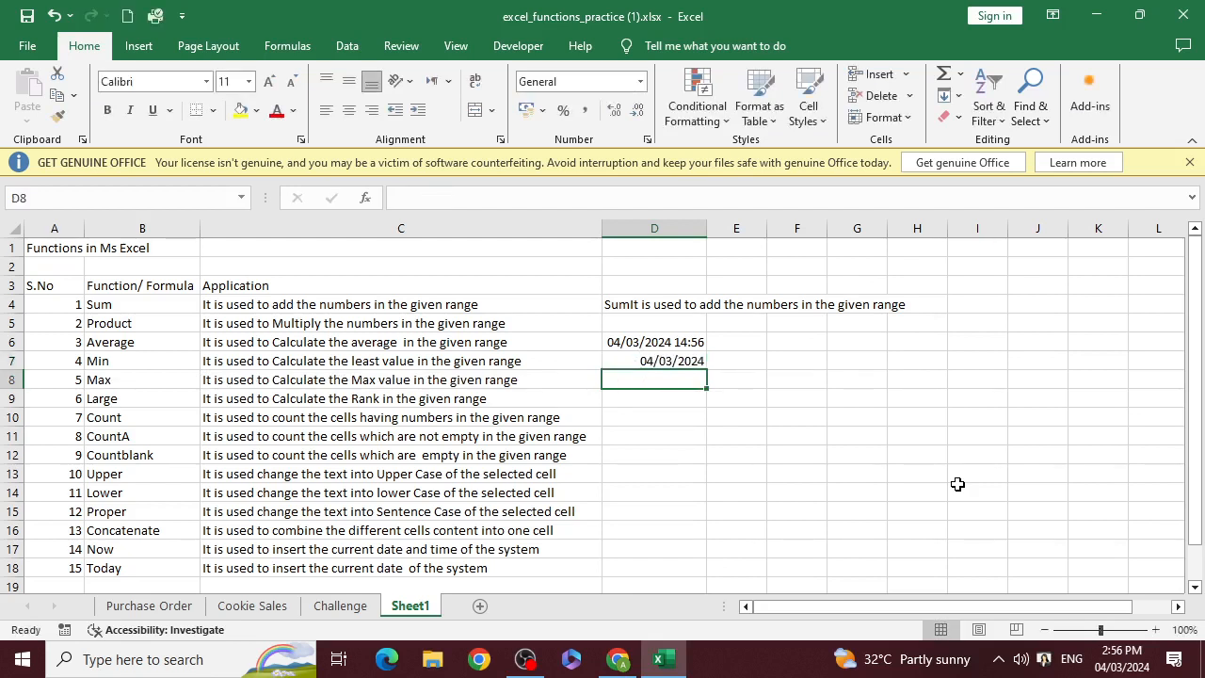
Clear the TODAY, NOW and CONCATENATE demonstration formulas from cells D7, D6 and D4
key("Up")
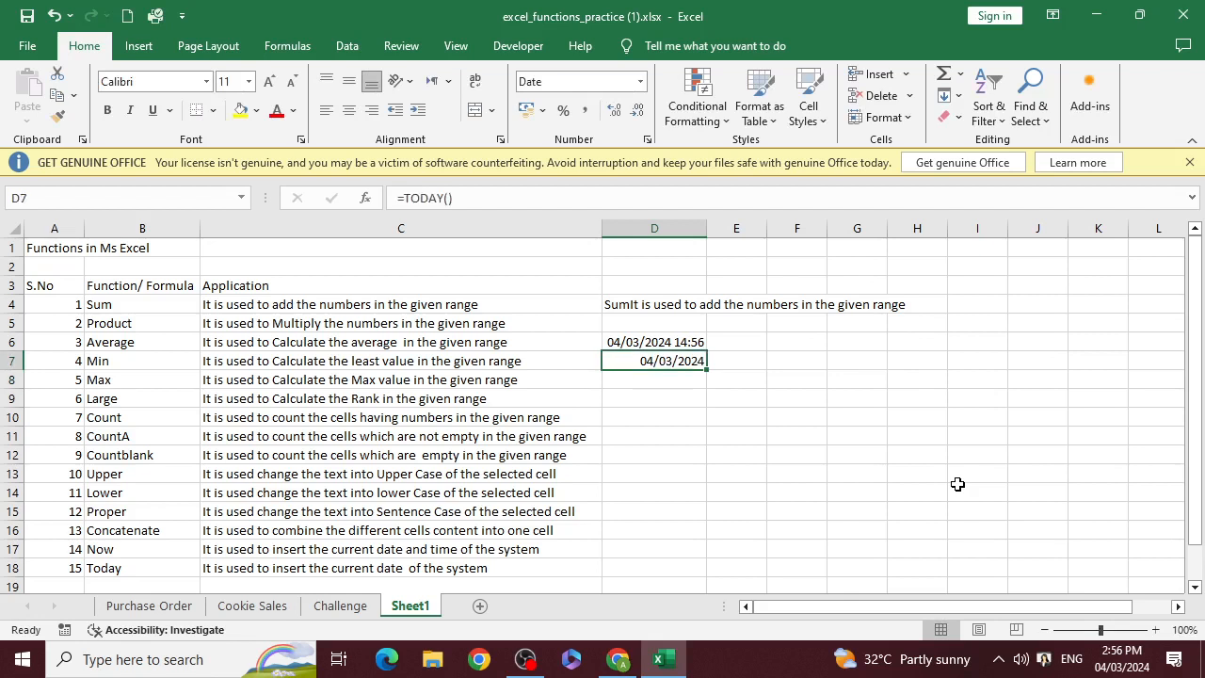
key("Delete")
key("Up")
key("Delete")
key("Up")
key("Up")
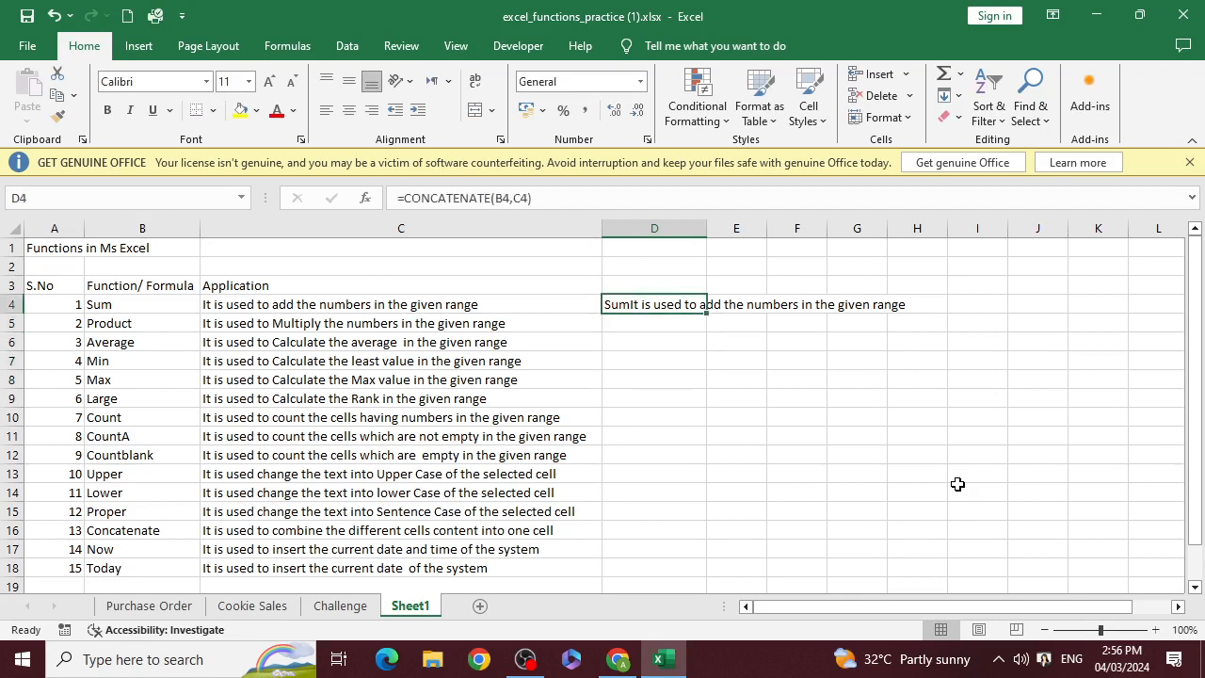
key("Delete")
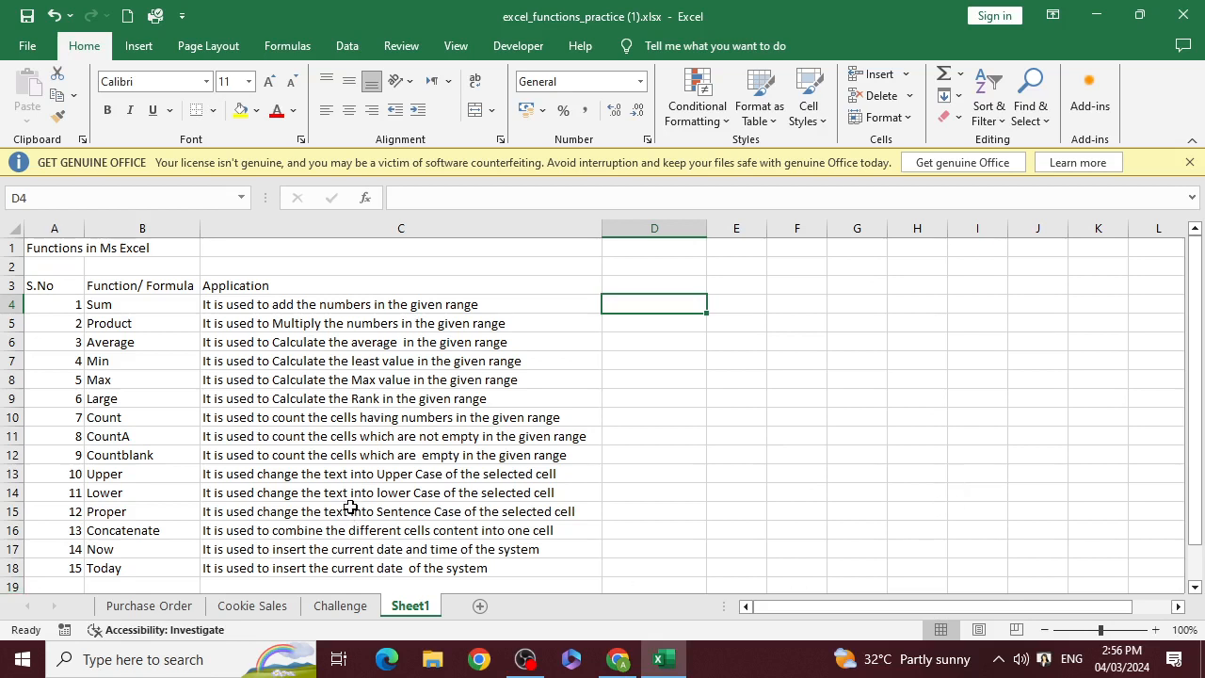
left_click(419, 304)
left_click(436, 360)
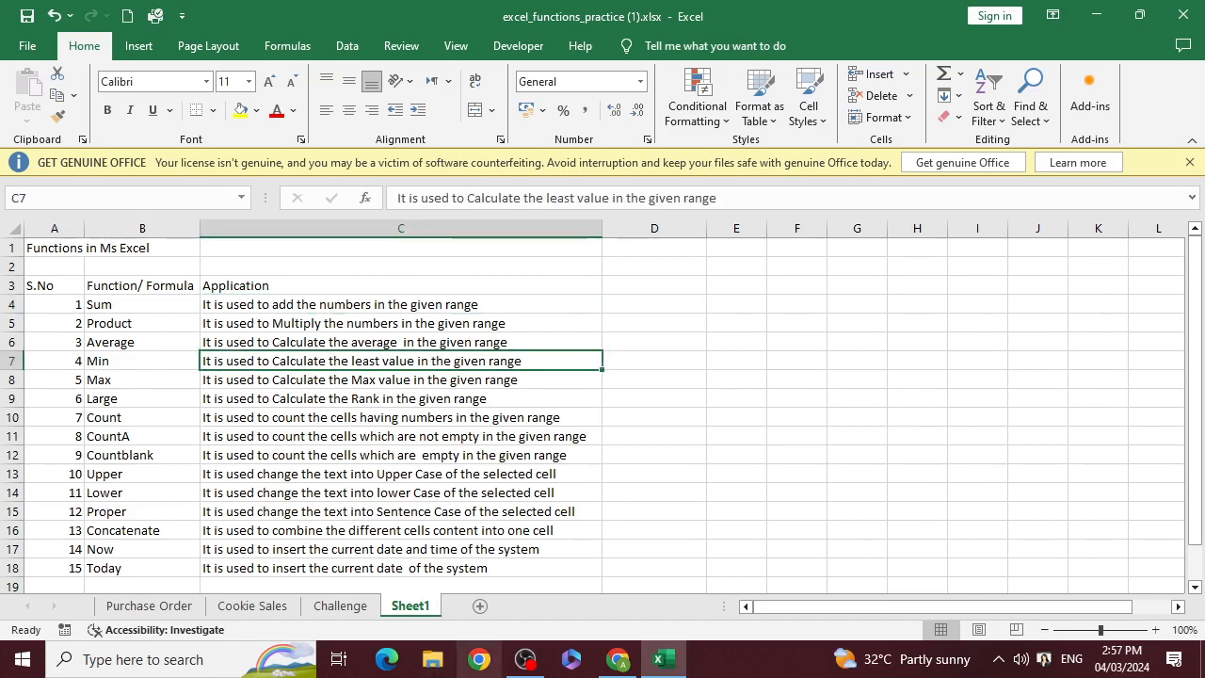
left_click(853, 386)
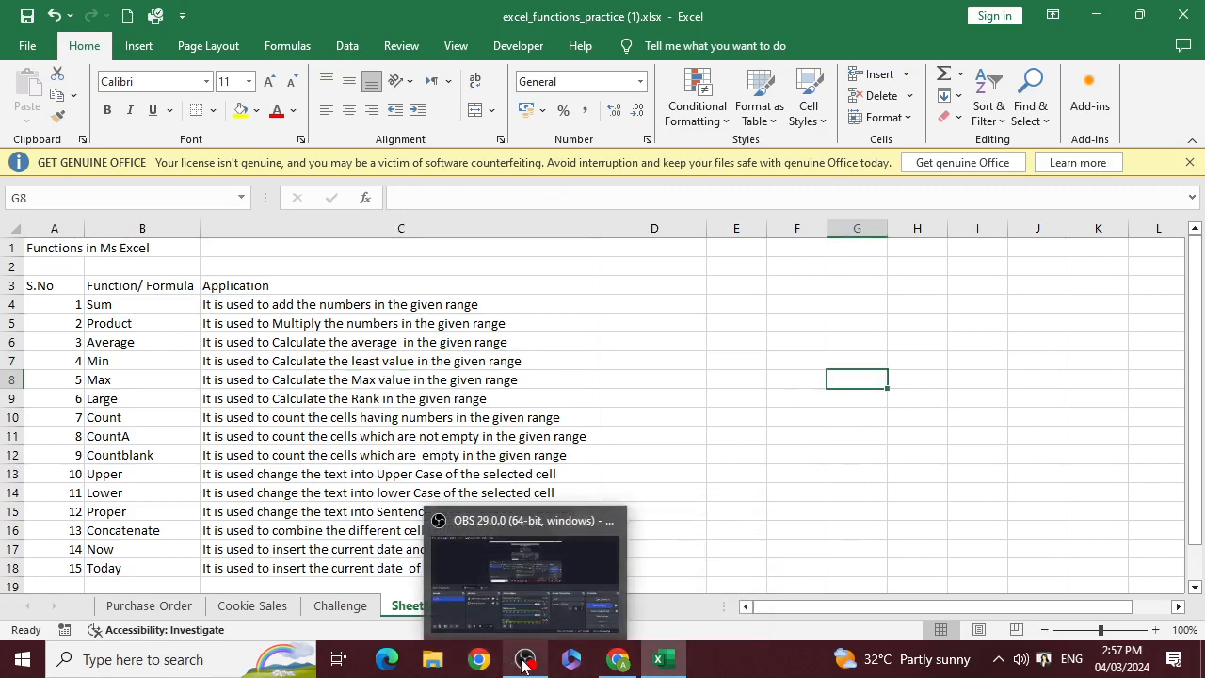